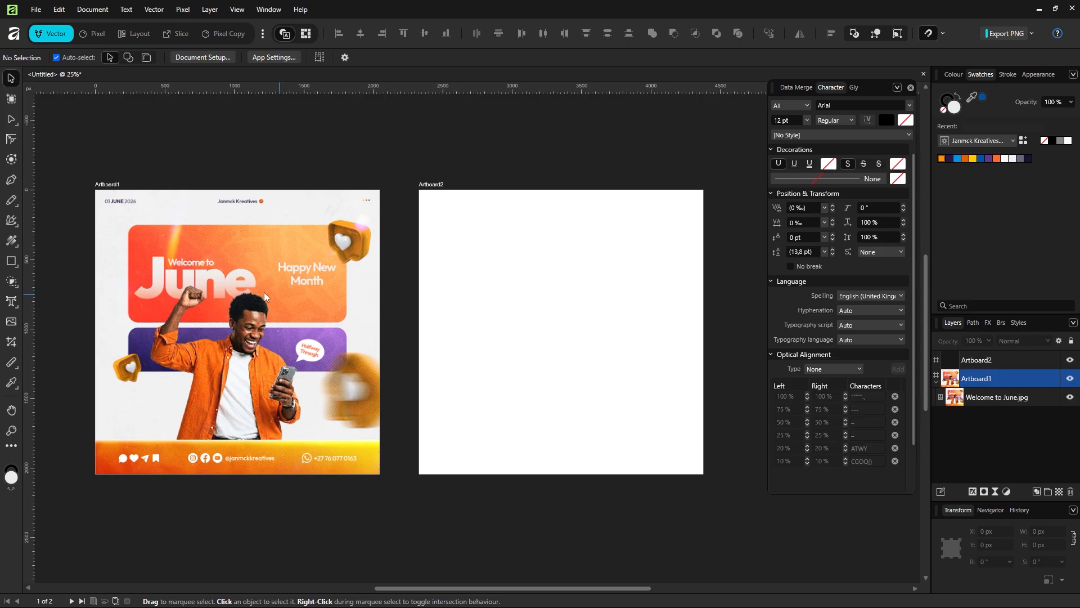
# Examine the finished June flyer on Artboard1 up close and compare its layout with the blank Artboard2
pyautogui.hscroll(-1, 189, 280)
pyautogui.scroll(1, 196, 285)
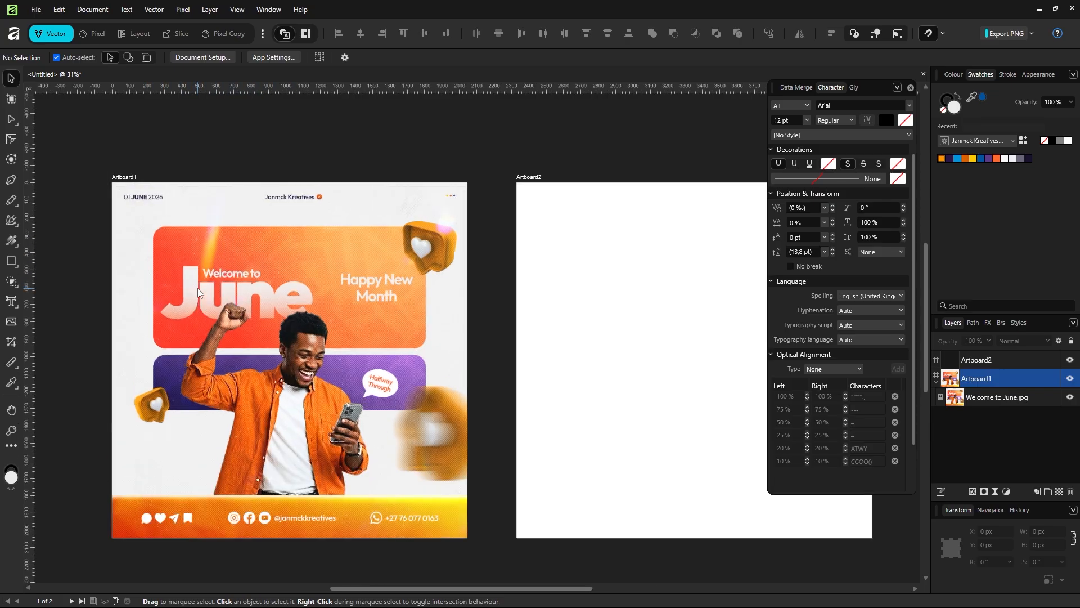
pyautogui.scroll(-2, 202, 290)
pyautogui.scroll(2, 356, 268)
pyautogui.scroll(1, 356, 269)
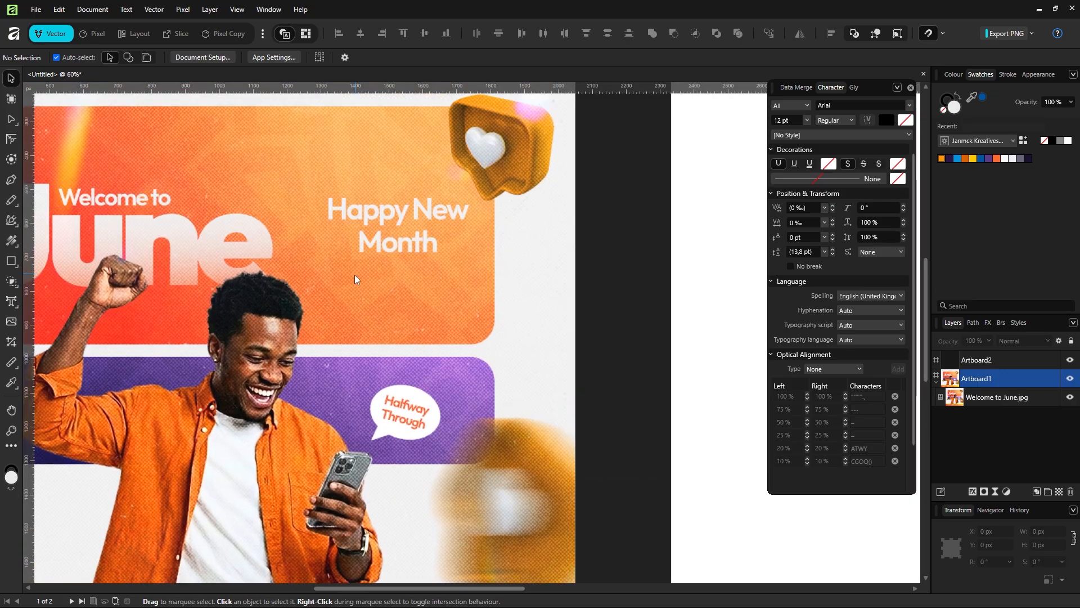
pyautogui.hscroll(-1, 355, 275)
pyautogui.scroll(1, 354, 277)
pyautogui.hscroll(-2, 354, 276)
pyautogui.scroll(-3, 355, 277)
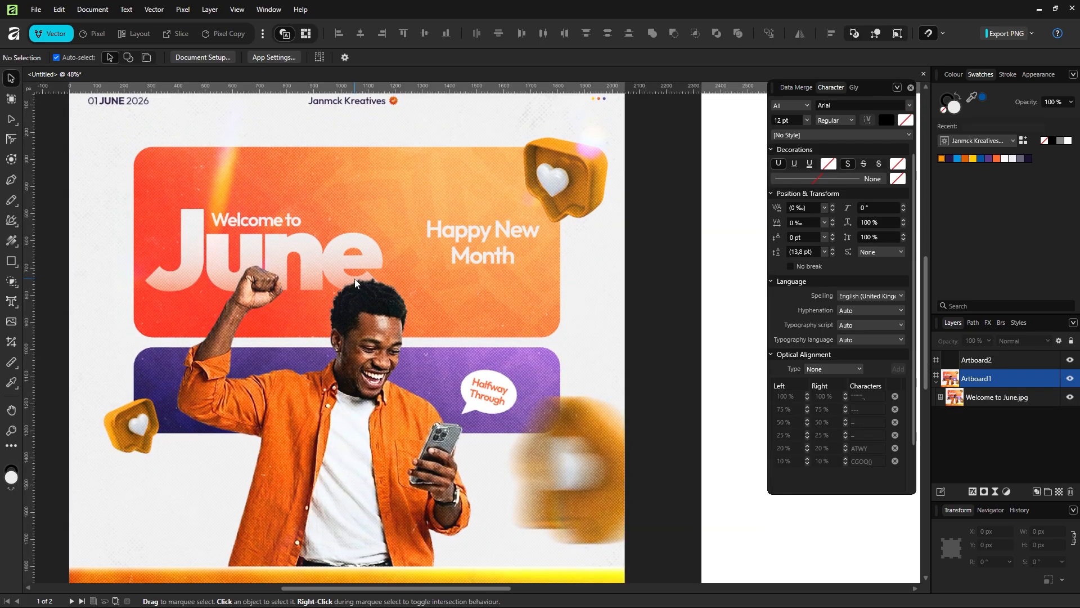
pyautogui.scroll(-3, 355, 278)
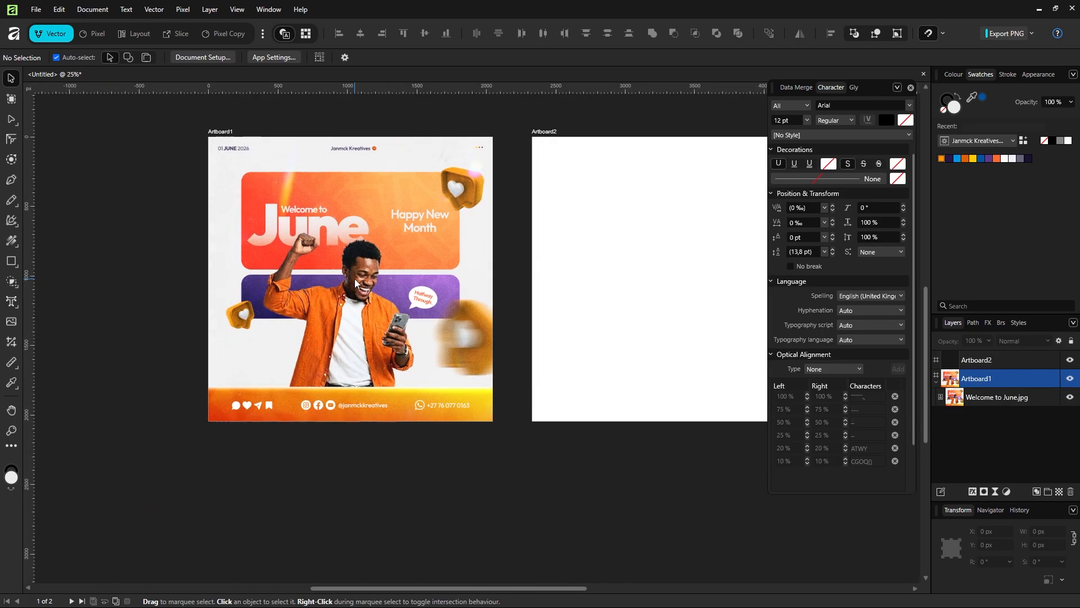
pyautogui.scroll(1, 353, 279)
pyautogui.hscroll(-1, 349, 279)
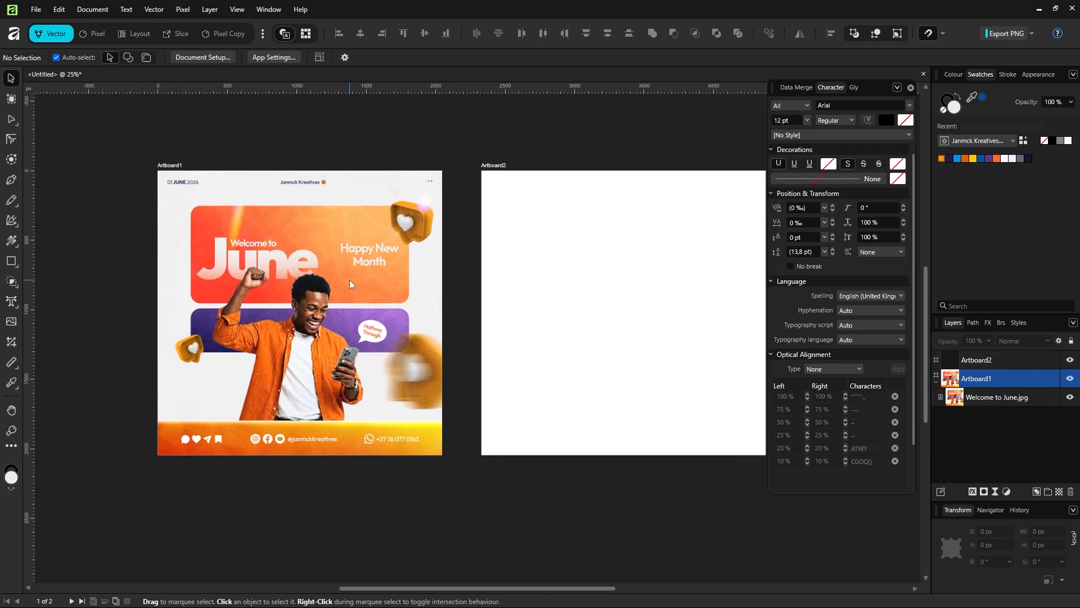
pyautogui.hscroll(2, 464, 283)
pyautogui.scroll(-1, 450, 285)
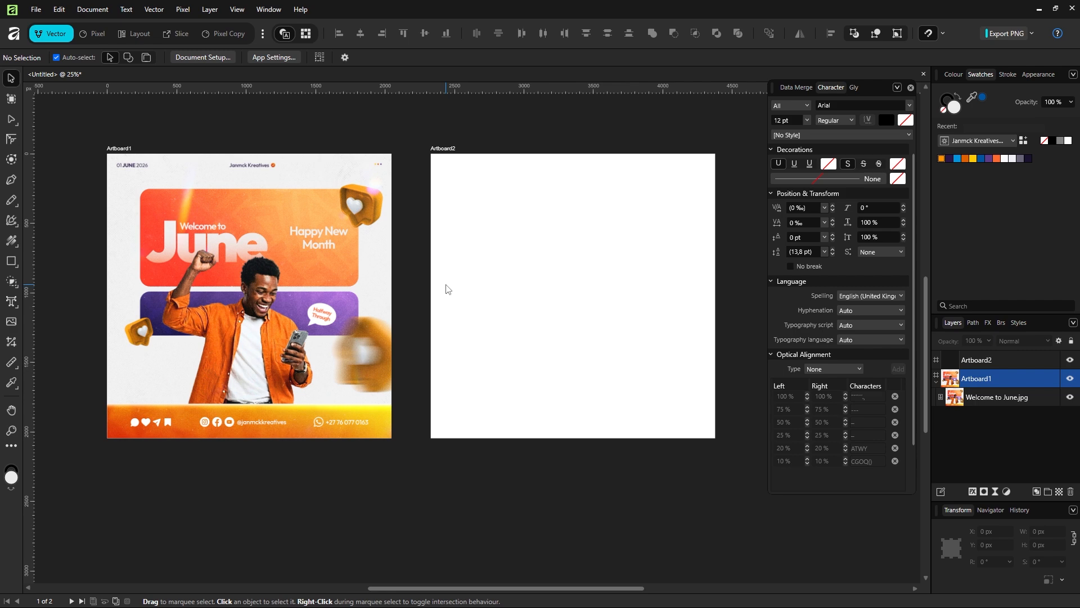
pyautogui.hscroll(1, 538, 285)
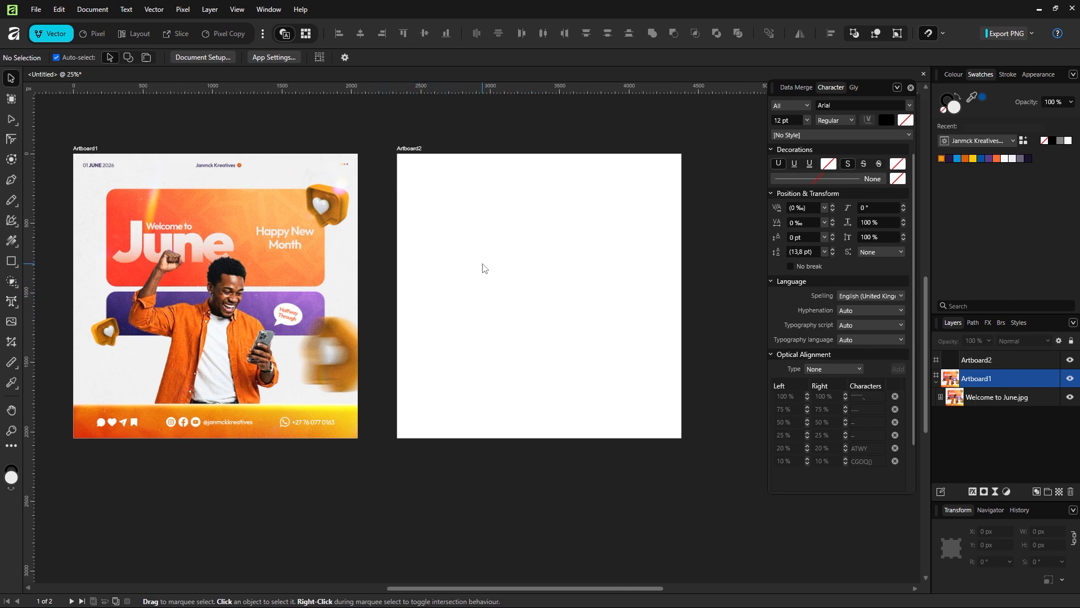
pyautogui.scroll(1, 478, 261)
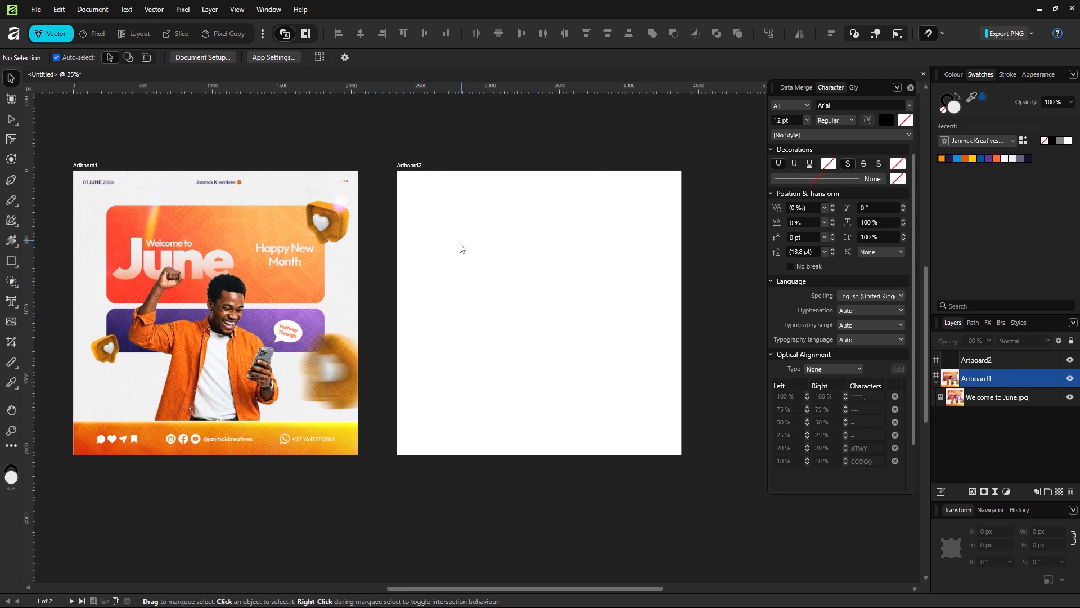
# Switch to the Pixel workspace and draw a 2048 by 2048 px background rectangle covering all of Artboard2
pyautogui.click(98, 35)
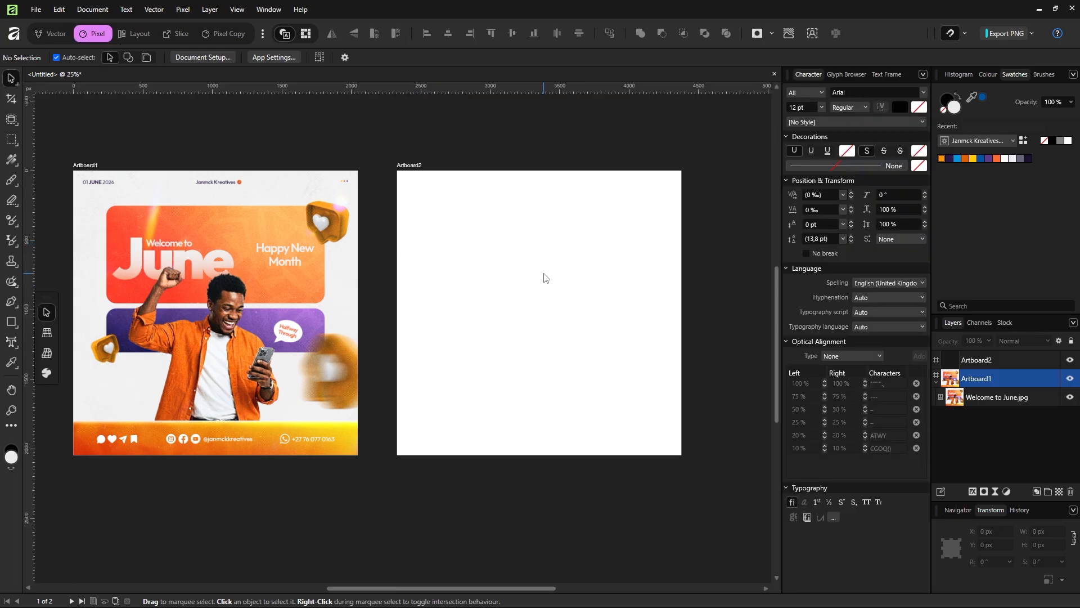
pyautogui.keyDown('ctrl'); pyautogui.scroll(1, 562, 296); pyautogui.keyUp('ctrl')
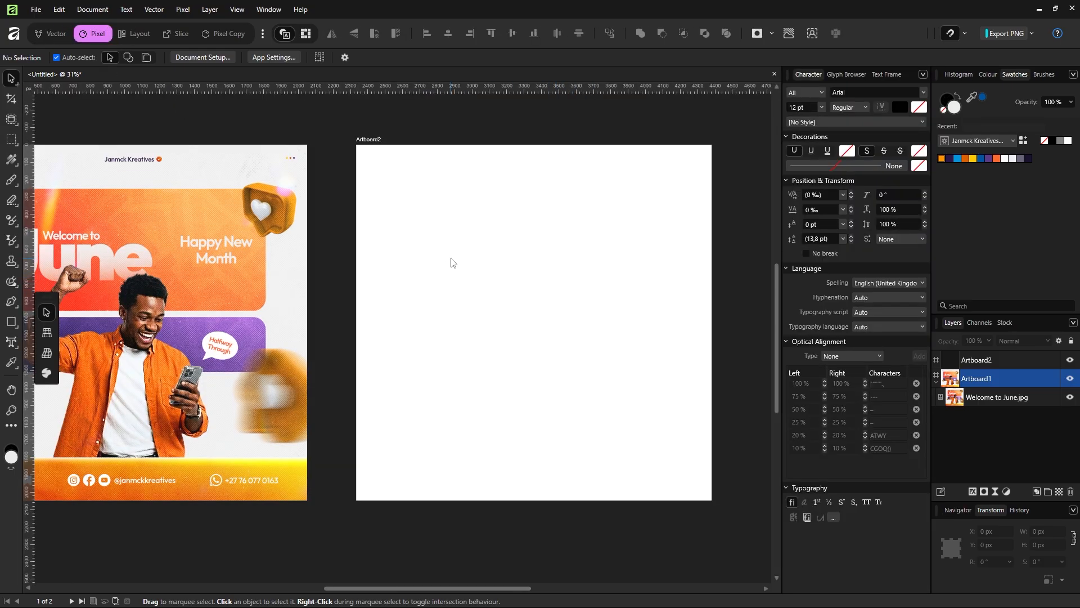
pyautogui.click(12, 322)
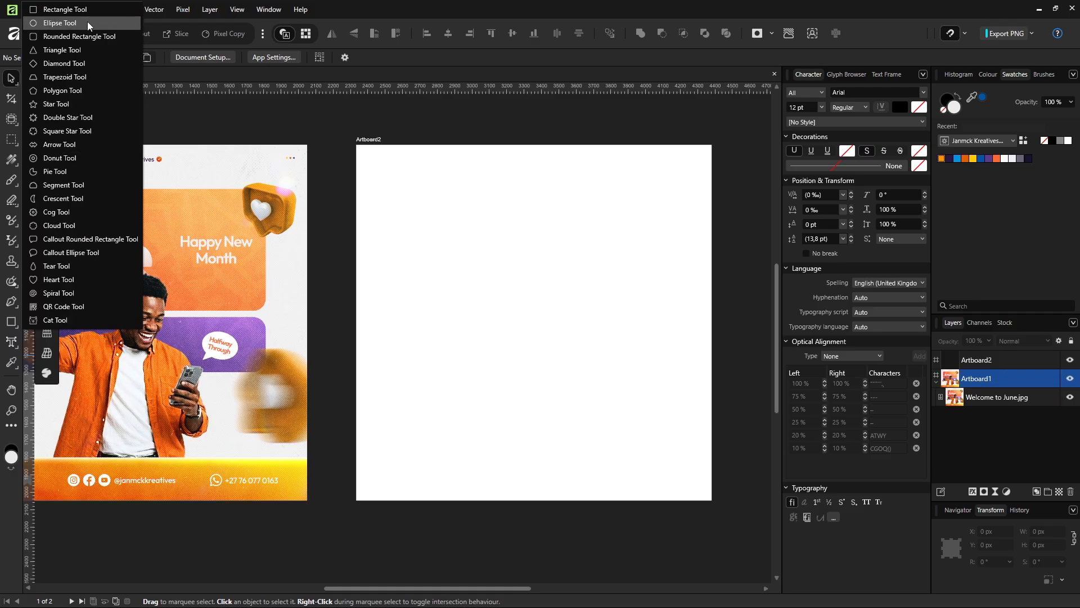
pyautogui.click(65, 10)
pyautogui.moveTo(357, 145)
pyautogui.mouseDown()
pyautogui.moveTo(449, 300)
pyautogui.moveTo(712, 500)
pyautogui.mouseUp()
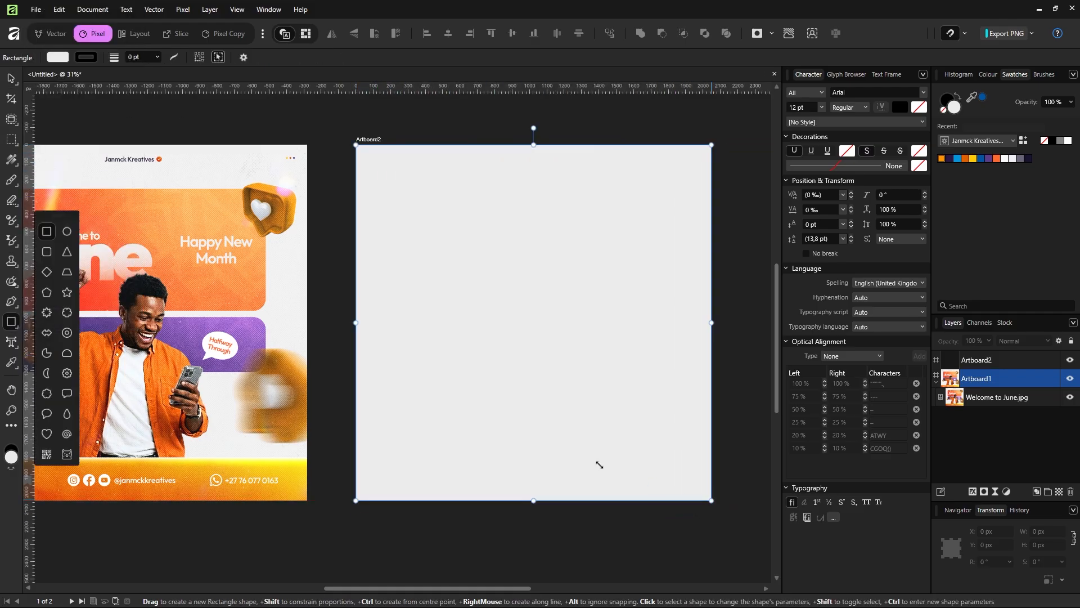
# Draw a wide rectangle about 1632 by 632 px in the upper part of Artboard2
pyautogui.scroll(-1, 511, 352)
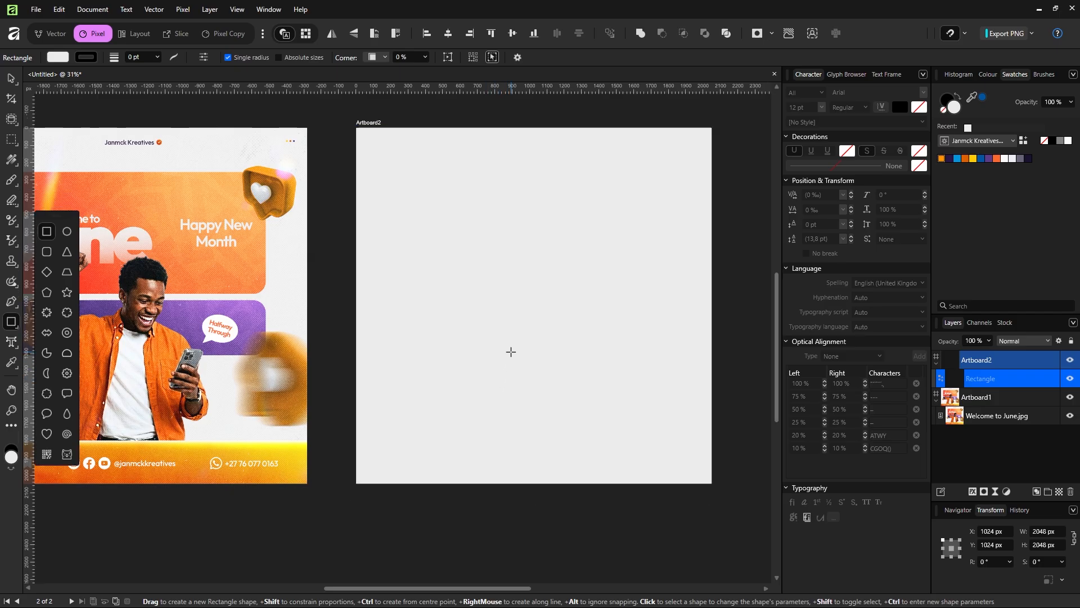
pyautogui.scroll(-1, 511, 351)
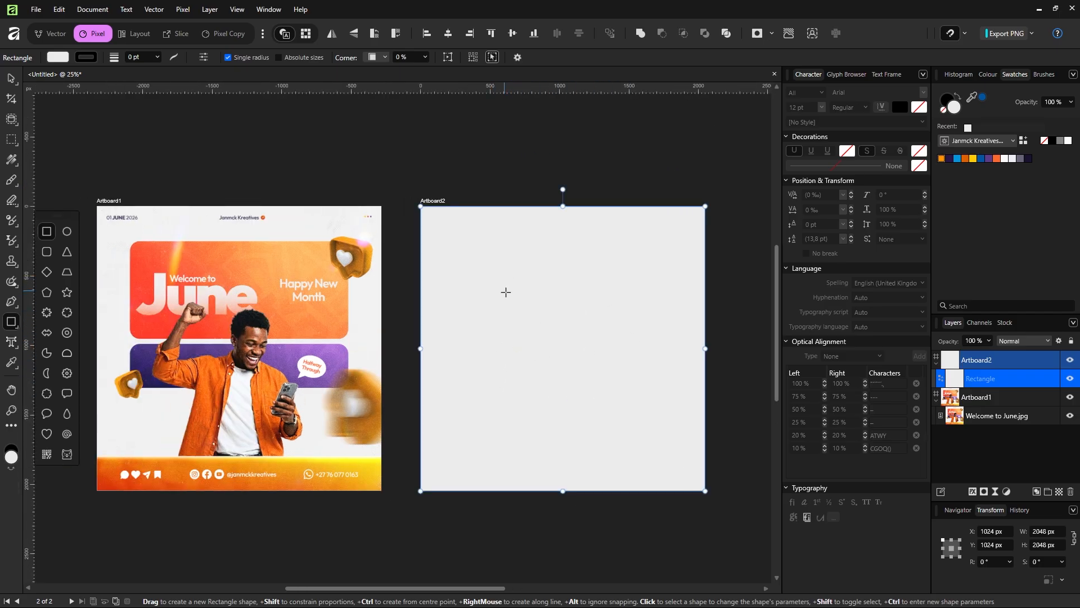
pyautogui.scroll(2, 523, 298)
pyautogui.moveTo(242, 215); pyautogui.dragTo(376, 249)
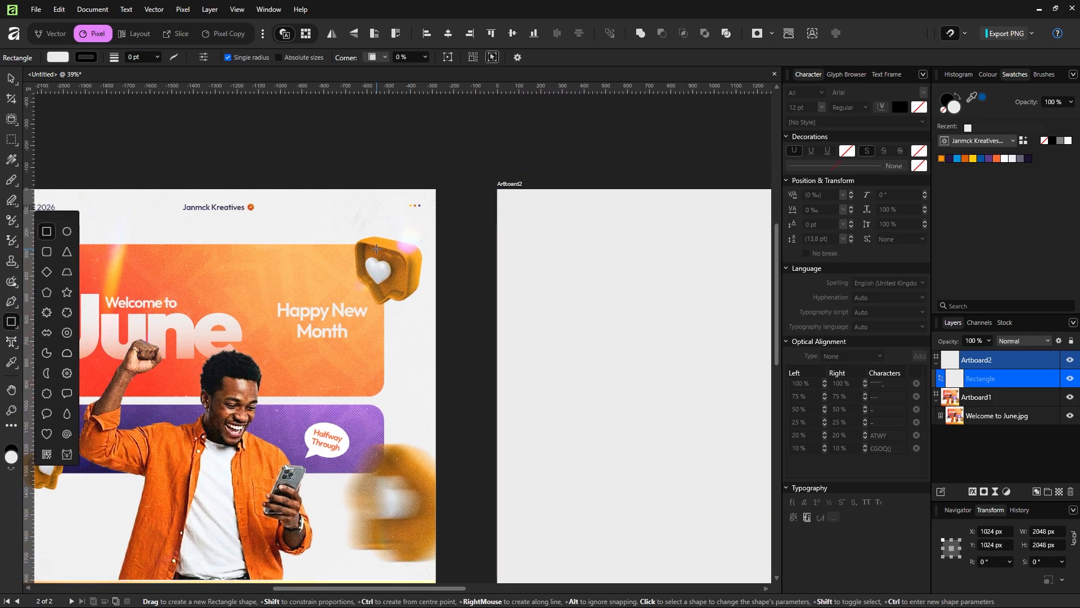
pyautogui.scroll(-2, 436, 266)
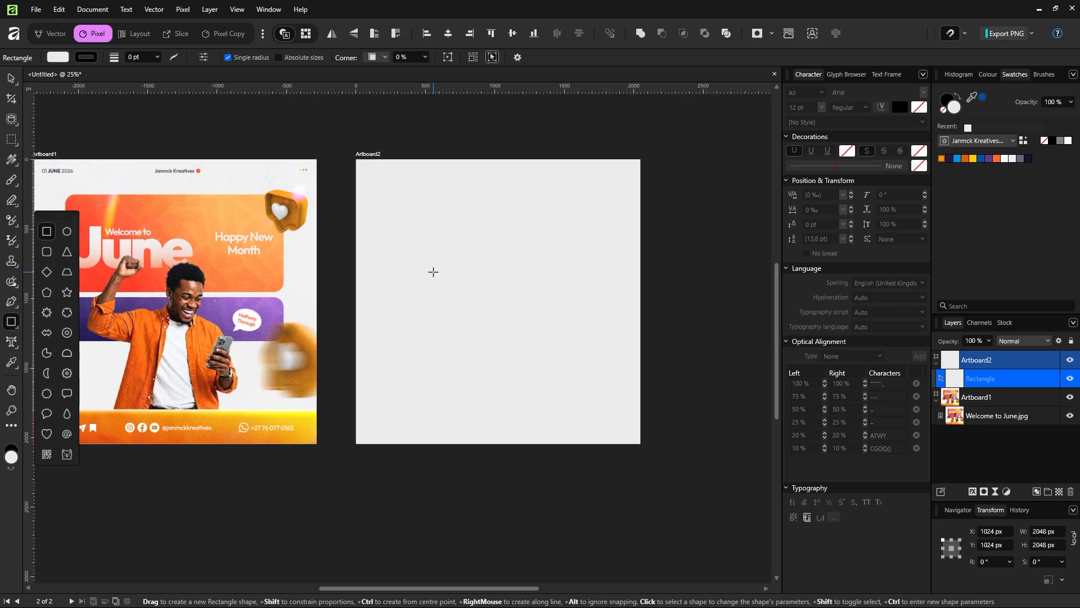
pyautogui.scroll(1, 433, 272)
pyautogui.hscroll(-1, 425, 268)
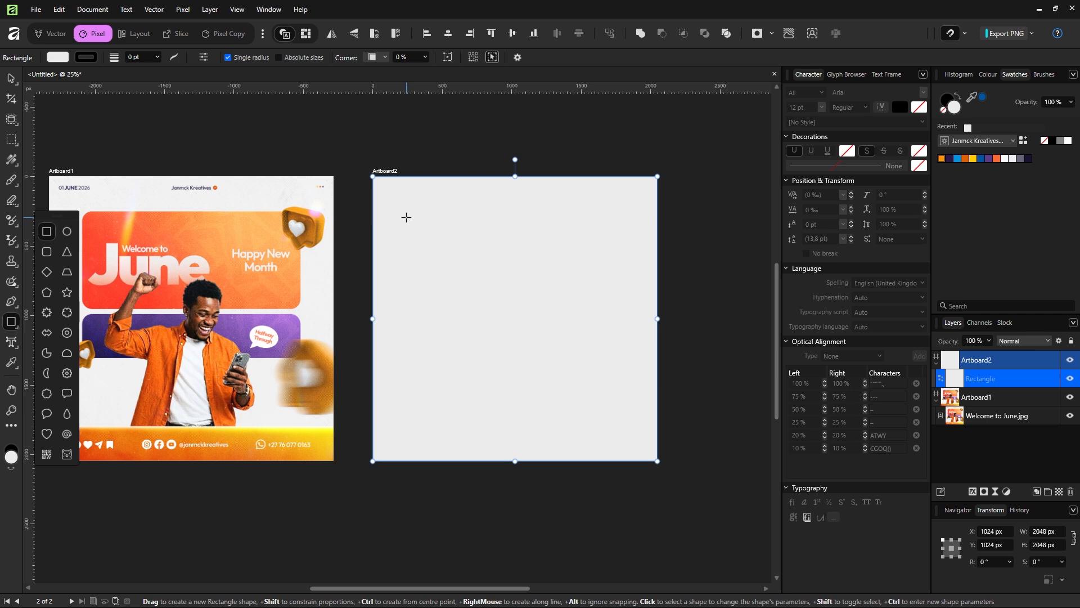
pyautogui.moveTo(406, 217); pyautogui.dragTo(634, 305)
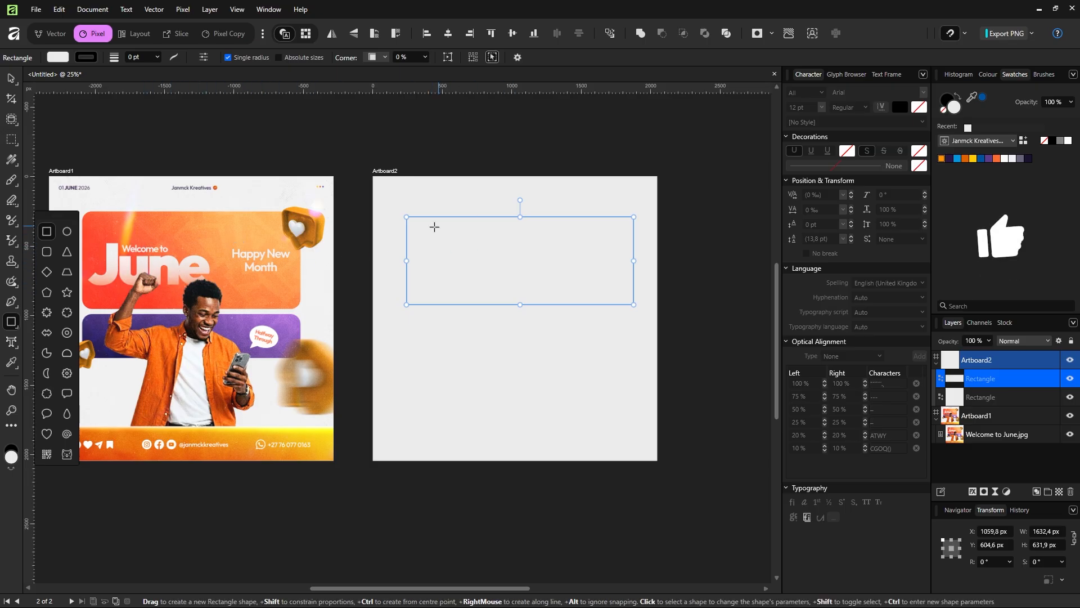
# Extend the wide rectangle's lower edge to a height of about 658 px and centre it horizontally on the artboard
pyautogui.scroll(2, 434, 227)
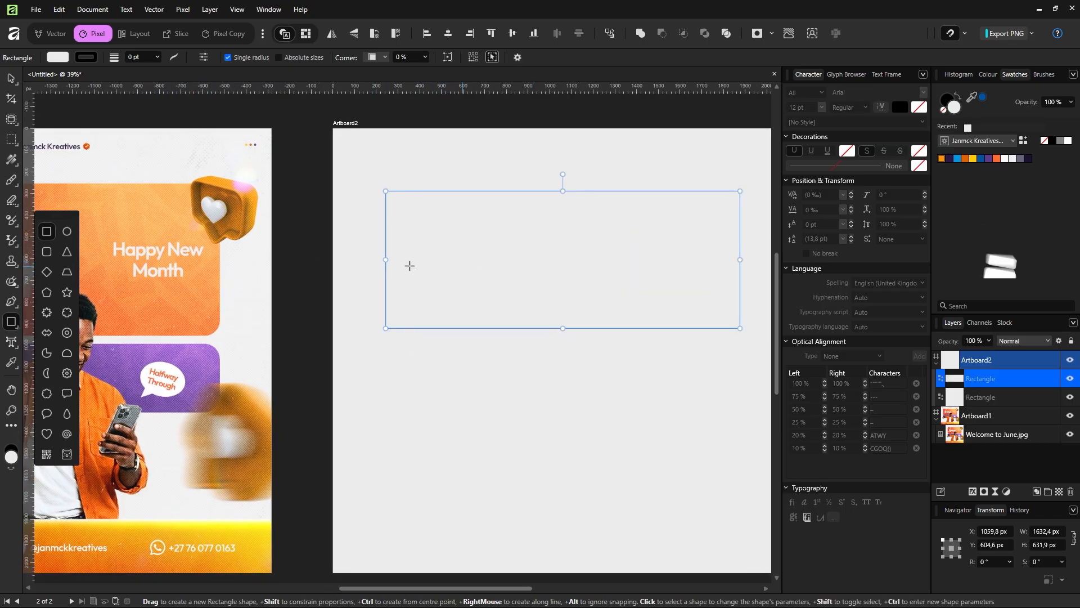
pyautogui.moveTo(563, 328); pyautogui.dragTo(563, 334)
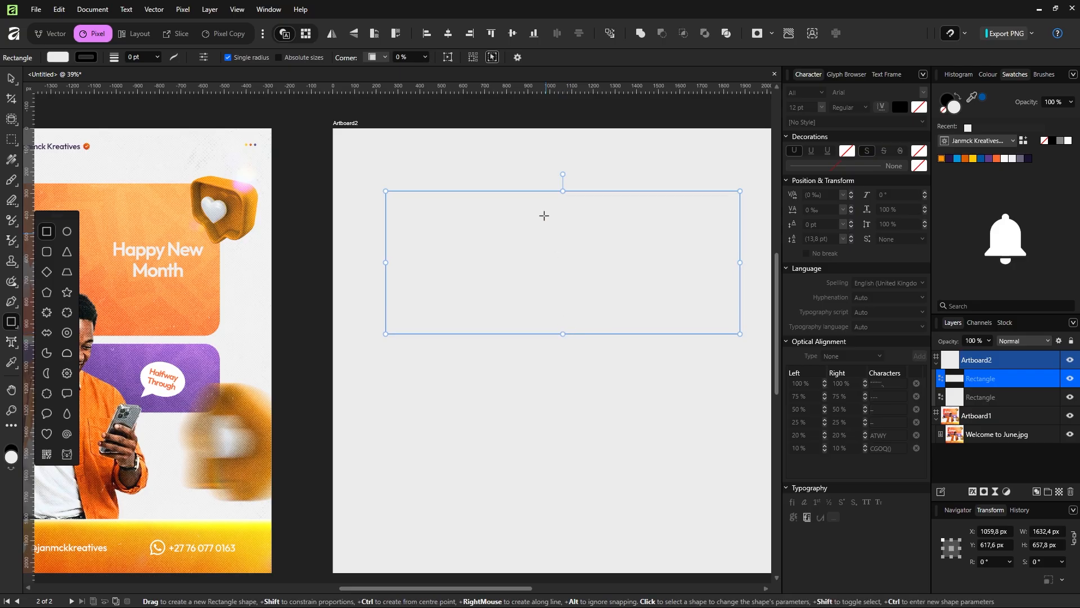
pyautogui.scroll(-1, 475, 76)
pyautogui.click(448, 34)
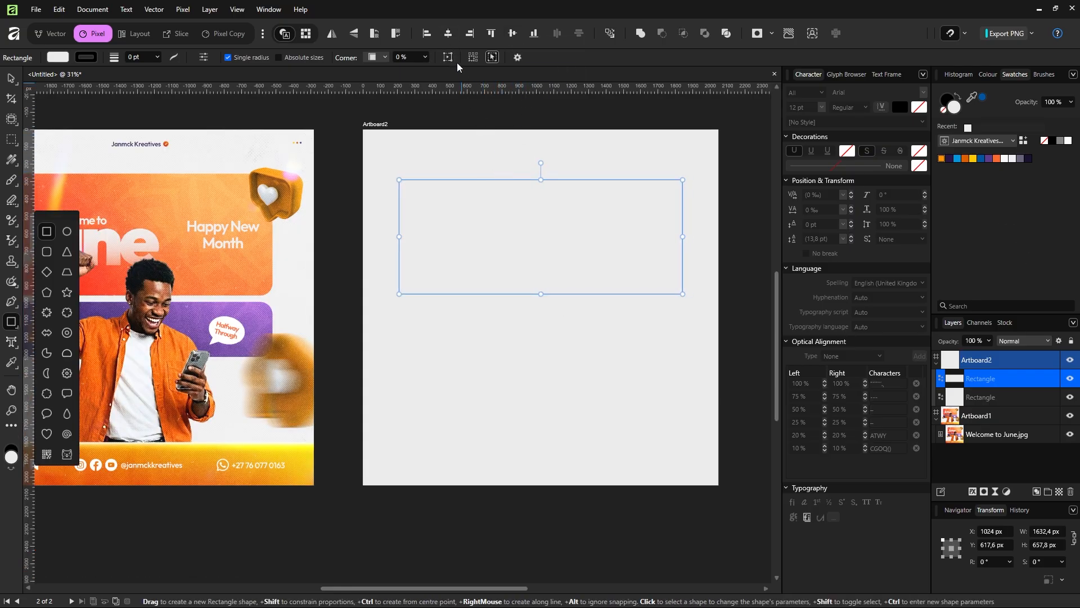
# Fill the wide rectangle with the dark orange swatch from the Janmck Kreatives palette
pyautogui.click(11, 78)
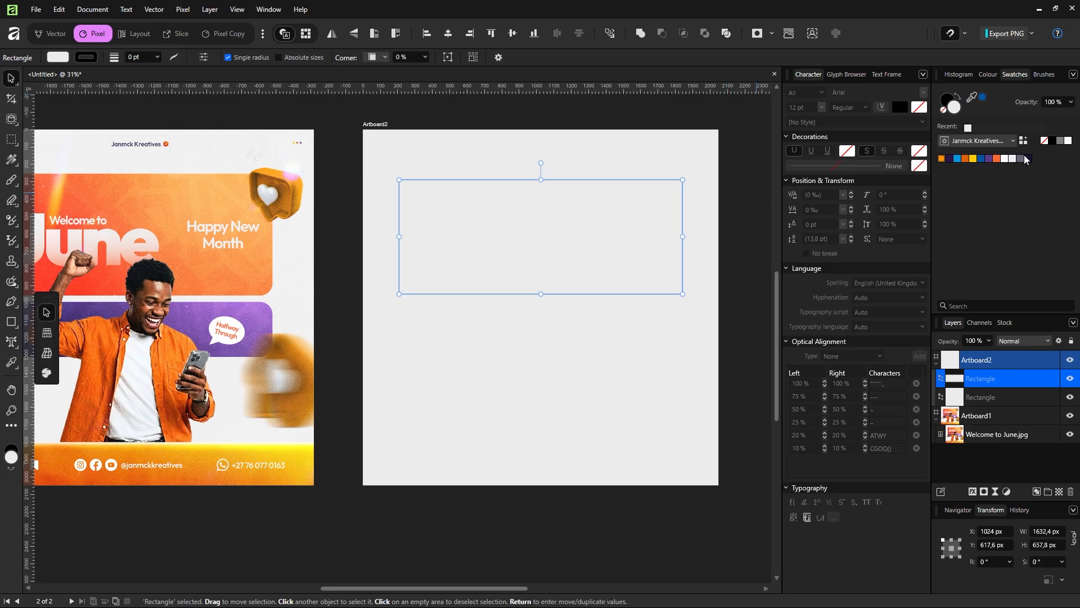
pyautogui.click(965, 160)
pyautogui.hscroll(-2, 581, 209)
pyautogui.scroll(1, 582, 209)
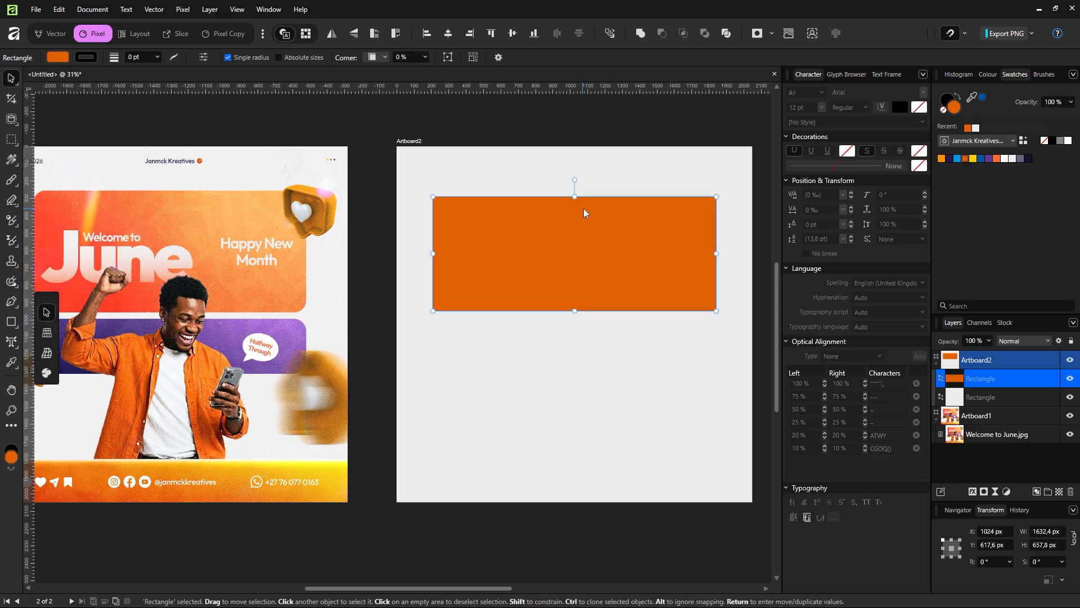
# Give the orange rectangle rounded corners with an absolute radius of 60 px
pyautogui.scroll(-2, 631, 253)
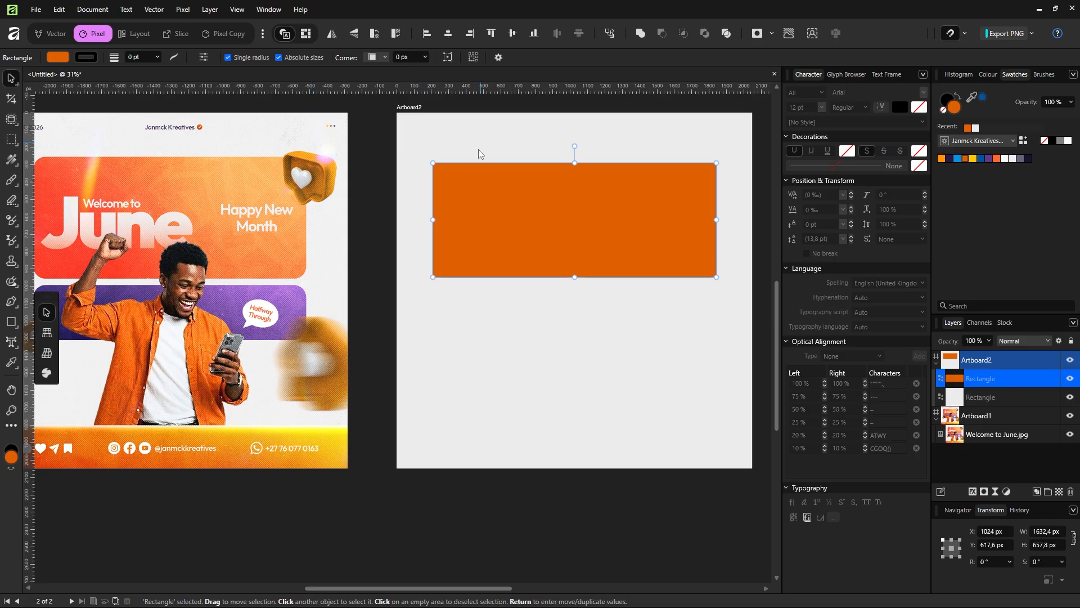
pyautogui.scroll(1, 406, 57)
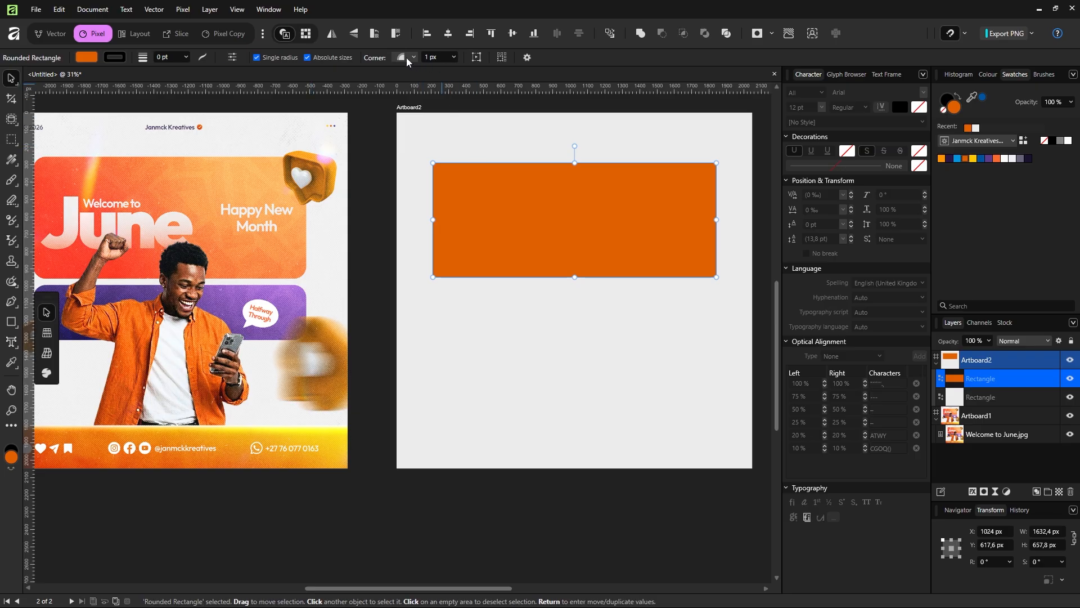
pyautogui.scroll(2, 436, 58)
pyautogui.scroll(4, 439, 60)
pyautogui.scroll(-3, 440, 61)
# Extend the orange rectangle's upper edge so that it is about 684 px high
pyautogui.moveTo(575, 278)
pyautogui.mouseDown()
pyautogui.moveTo(592, 410)
pyautogui.moveTo(580, 356)
pyautogui.moveTo(585, 384)
pyautogui.moveTo(584, 288)
pyautogui.moveTo(589, 392)
pyautogui.moveTo(586, 274)
pyautogui.moveTo(557, 285)
pyautogui.mouseUp()
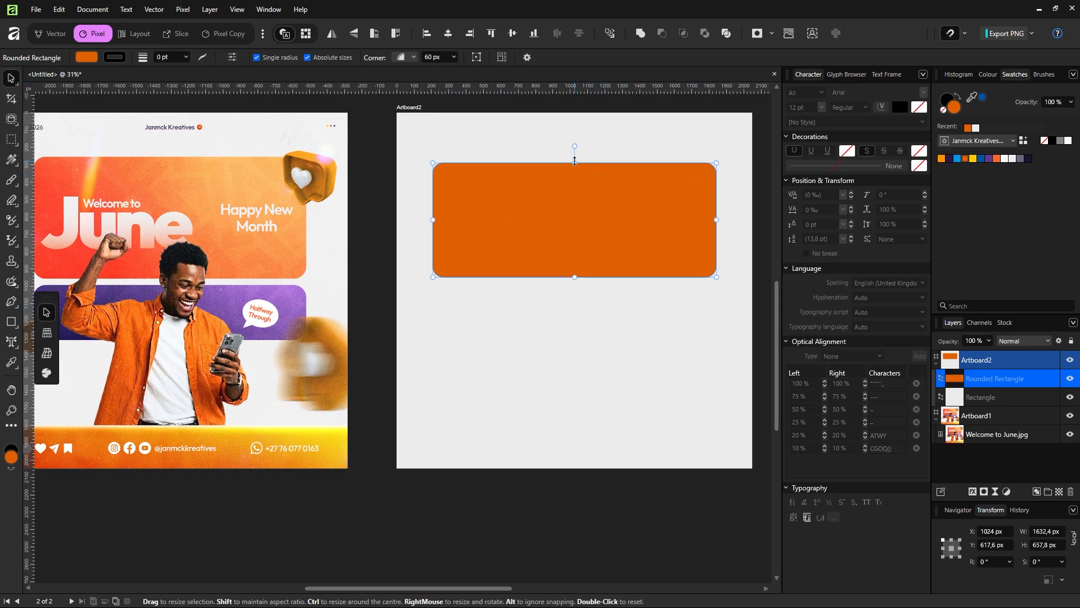
pyautogui.moveTo(575, 162); pyautogui.dragTo(575, 158)
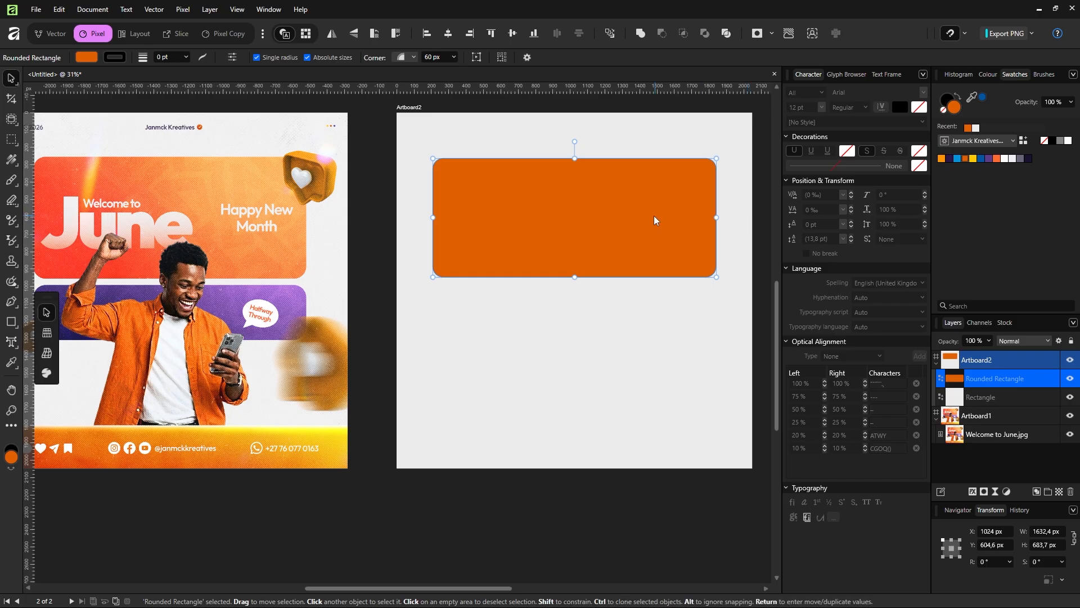
pyautogui.scroll(-1, 598, 241)
# Duplicate the orange rounded rectangle directly below the original and shorten the copy to a height of about 295 px
pyautogui.click(599, 236)
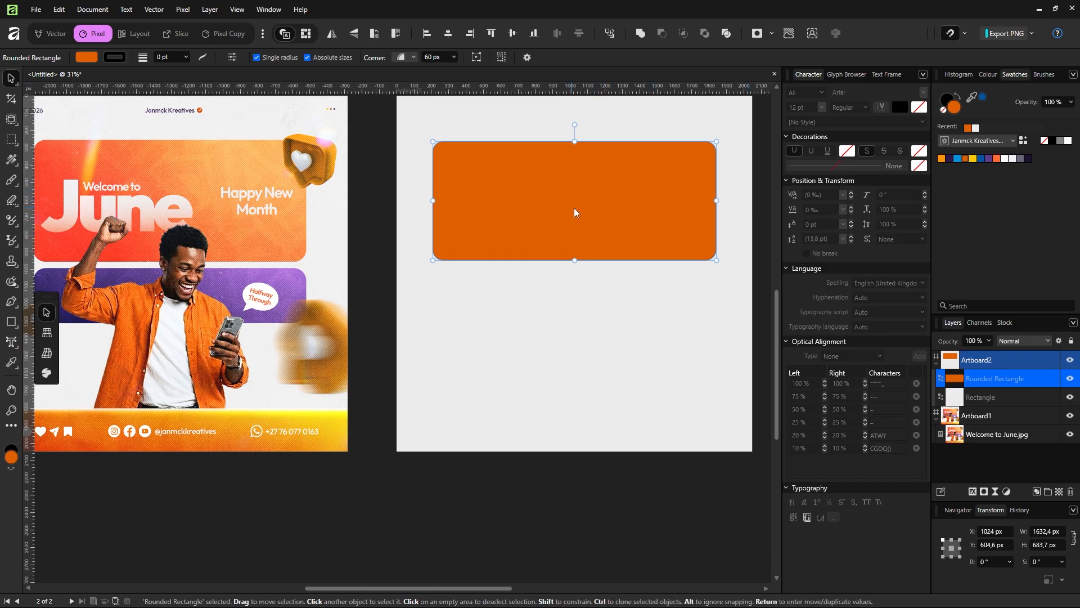
pyautogui.moveTo(539, 229); pyautogui.dragTo(541, 322)
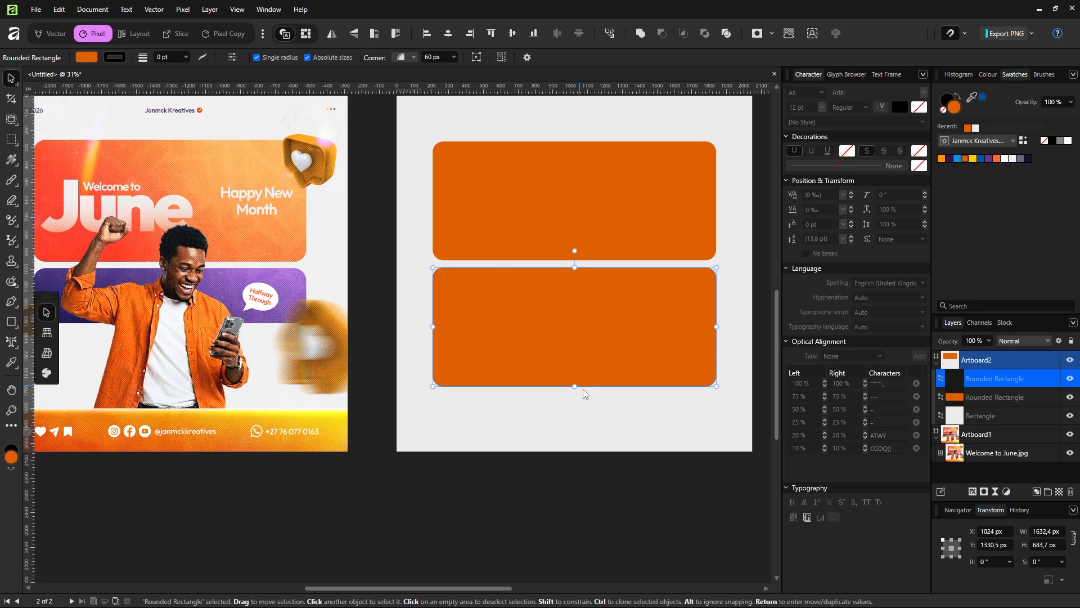
pyautogui.moveTo(575, 386); pyautogui.dragTo(576, 317)
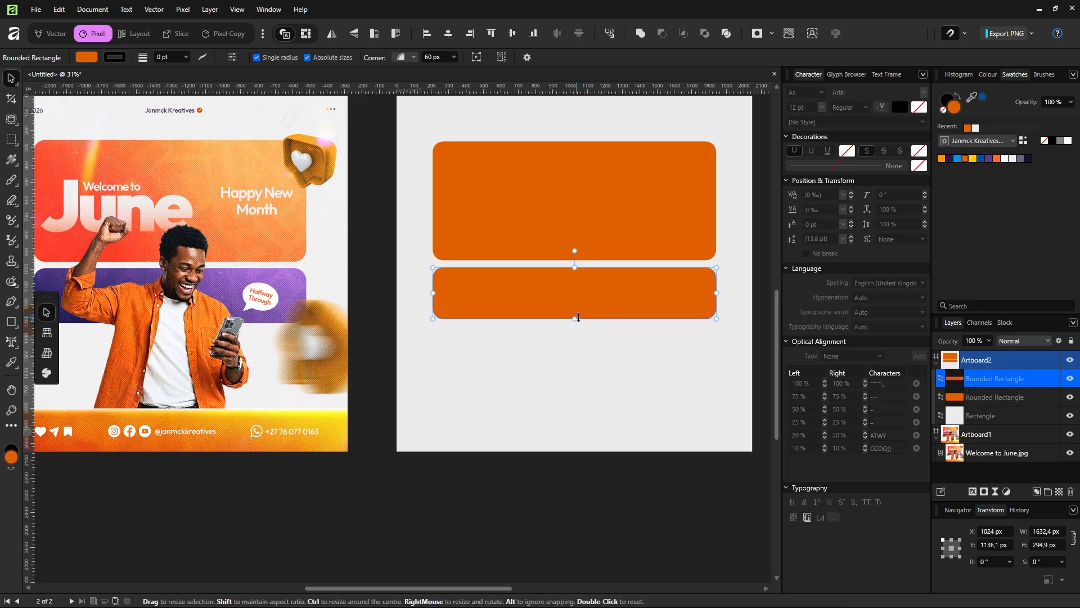
# Fill the lower rounded rectangle with the purple swatch from the palette
pyautogui.click(575, 205)
pyautogui.click(579, 294)
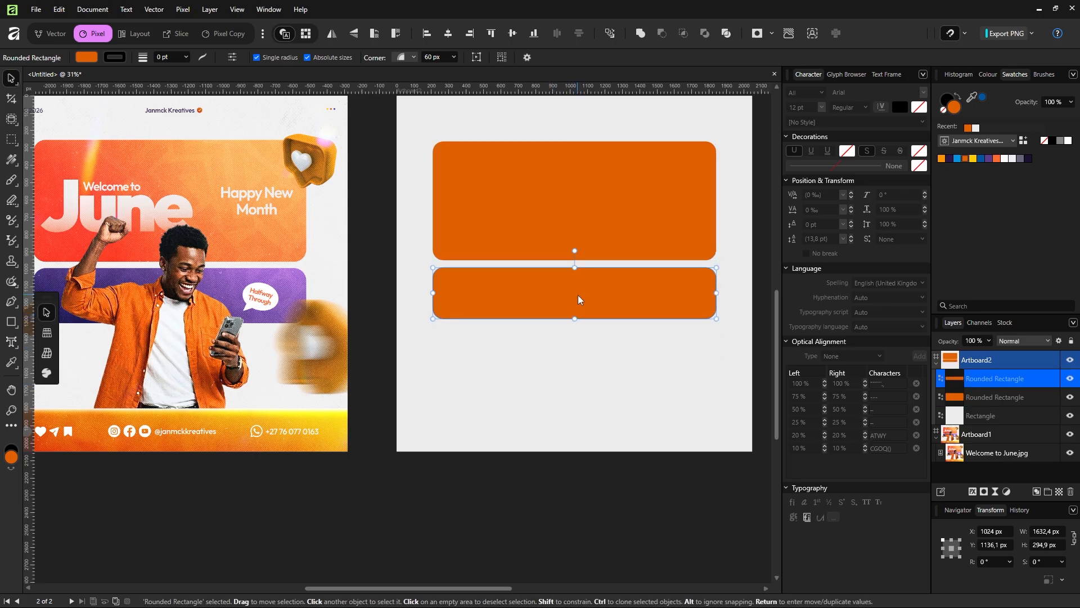
pyautogui.click(988, 159)
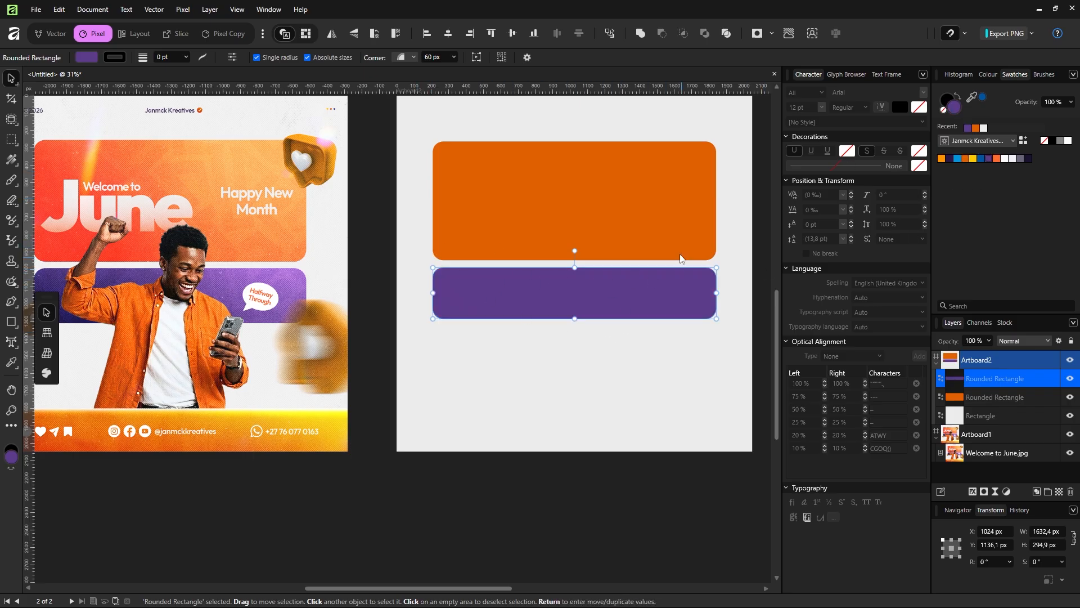
pyautogui.scroll(3, 664, 220)
pyautogui.scroll(-2, 536, 215)
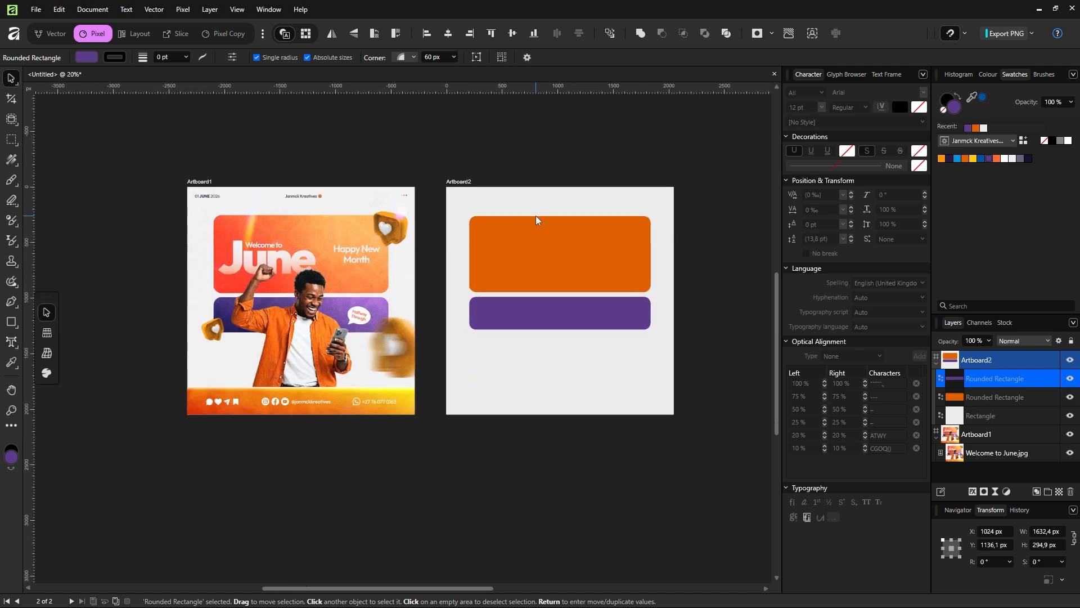
pyautogui.scroll(2, 536, 215)
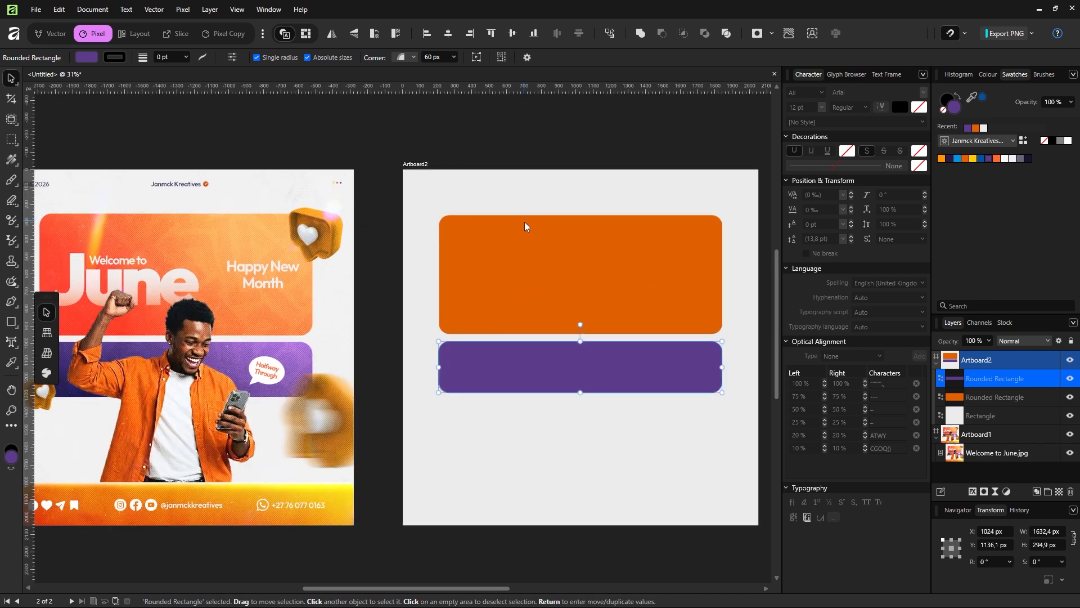
pyautogui.scroll(-2, 525, 222)
pyautogui.scroll(1, 527, 223)
pyautogui.hscroll(-1, 528, 223)
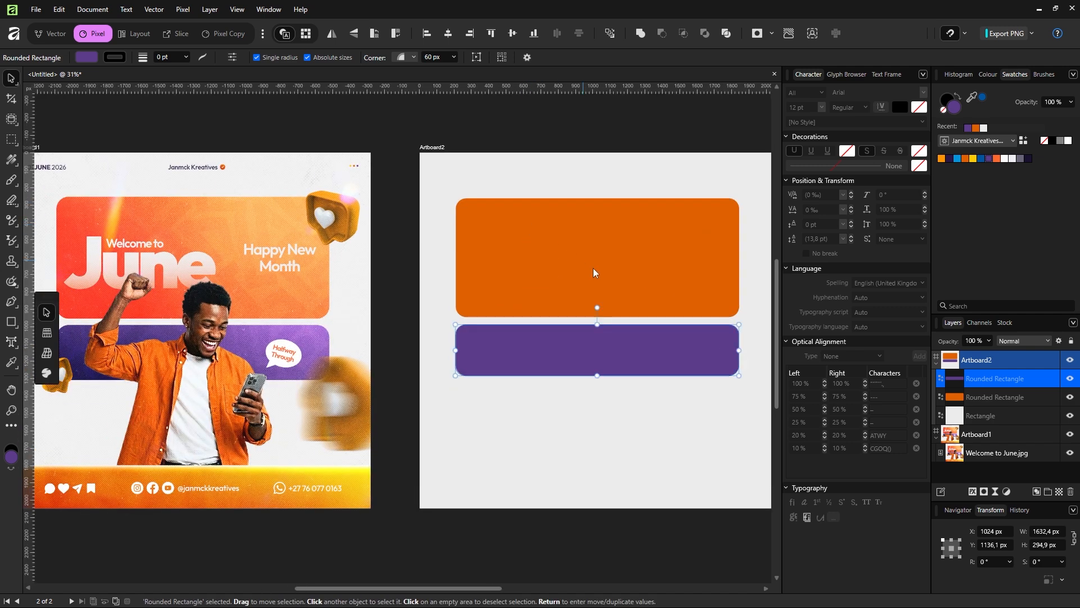
# Place the grey geometric wallpaper pattern image over the orange rounded rectangle and rotate it to -90°
pyautogui.scroll(-3, 595, 270)
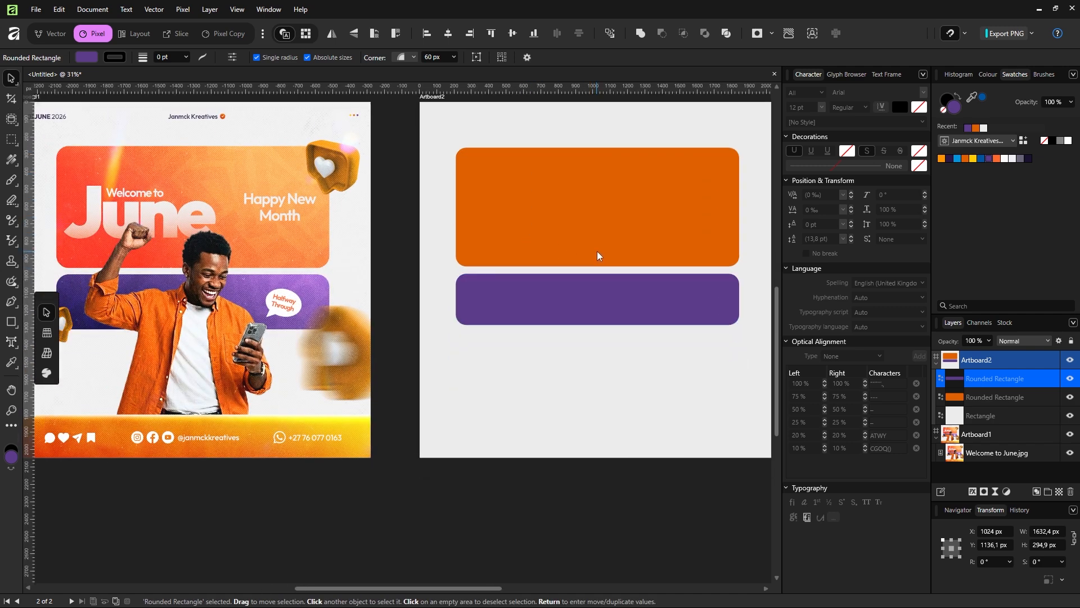
pyautogui.click(575, 217)
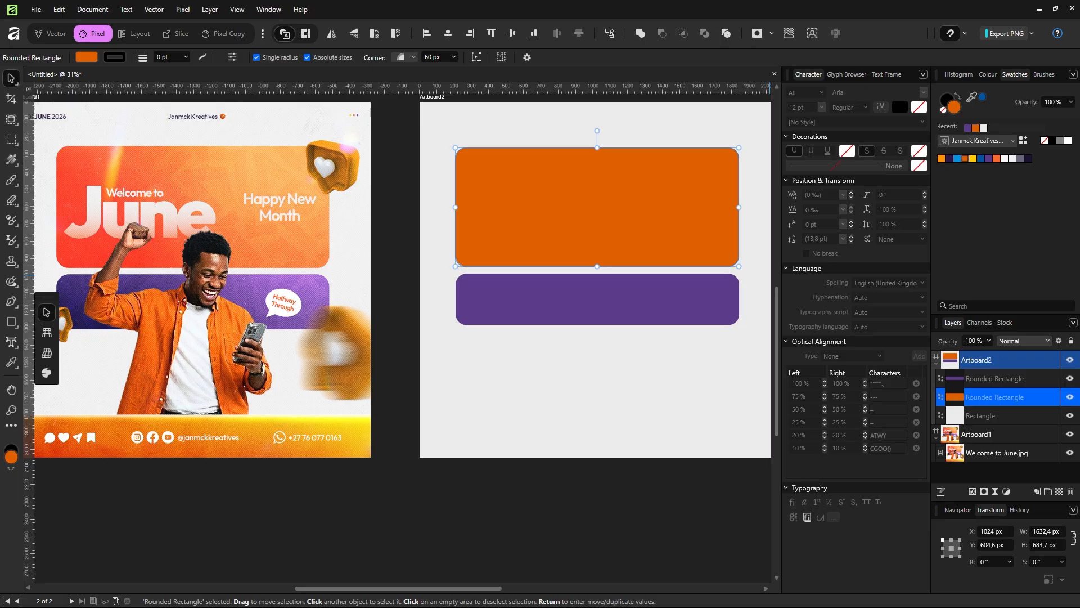
pyautogui.moveTo(1079, 321); pyautogui.dragTo(575, 203)
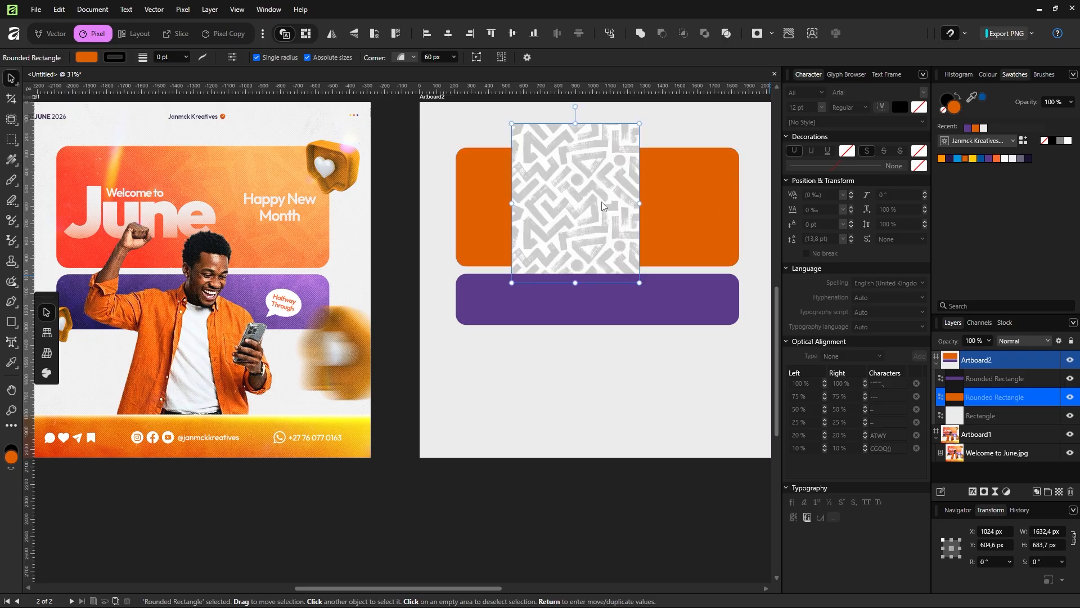
pyautogui.moveTo(644, 120); pyautogui.dragTo(729, 314)
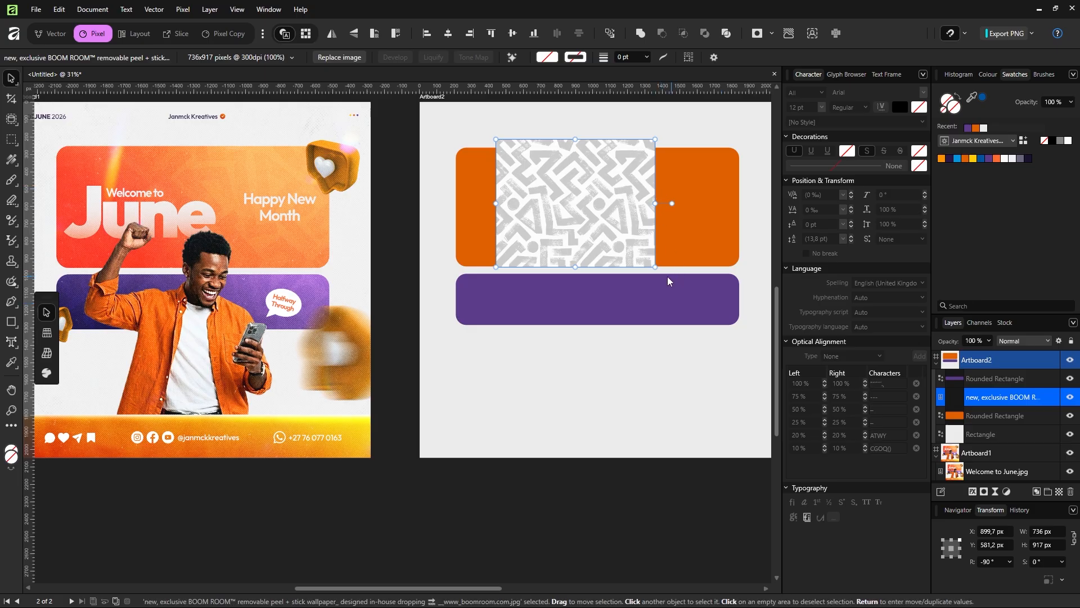
# Enlarge the pattern image to about 1497 by 1865 px so that it covers the whole orange rectangle
pyautogui.moveTo(655, 266); pyautogui.dragTo(784, 347)
pyautogui.moveTo(718, 317); pyautogui.dragTo(780, 362)
pyautogui.moveTo(719, 331); pyautogui.dragTo(691, 305)
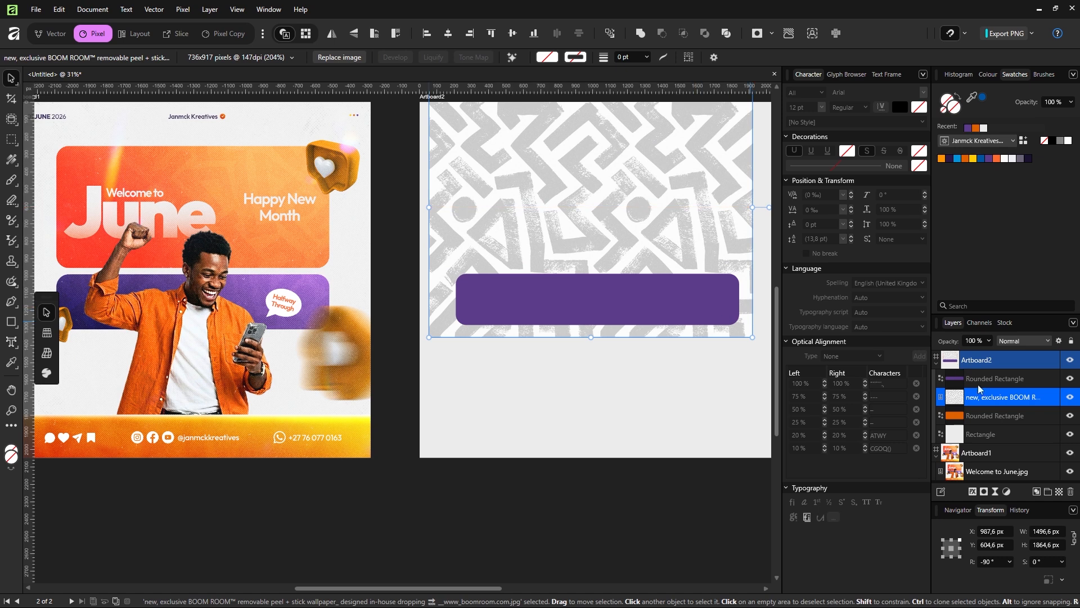
# Clip the pattern image inside the orange rounded rectangle, and lock the background rectangle and Artboard1
pyautogui.moveTo(983, 397); pyautogui.dragTo(984, 414)
pyautogui.moveTo(986, 417)
pyautogui.mouseDown()
pyautogui.moveTo(975, 420)
pyautogui.moveTo(1003, 417)
pyautogui.moveTo(999, 401)
pyautogui.moveTo(1001, 420)
pyautogui.moveTo(991, 417)
pyautogui.mouseUp()
pyautogui.click(937, 439)
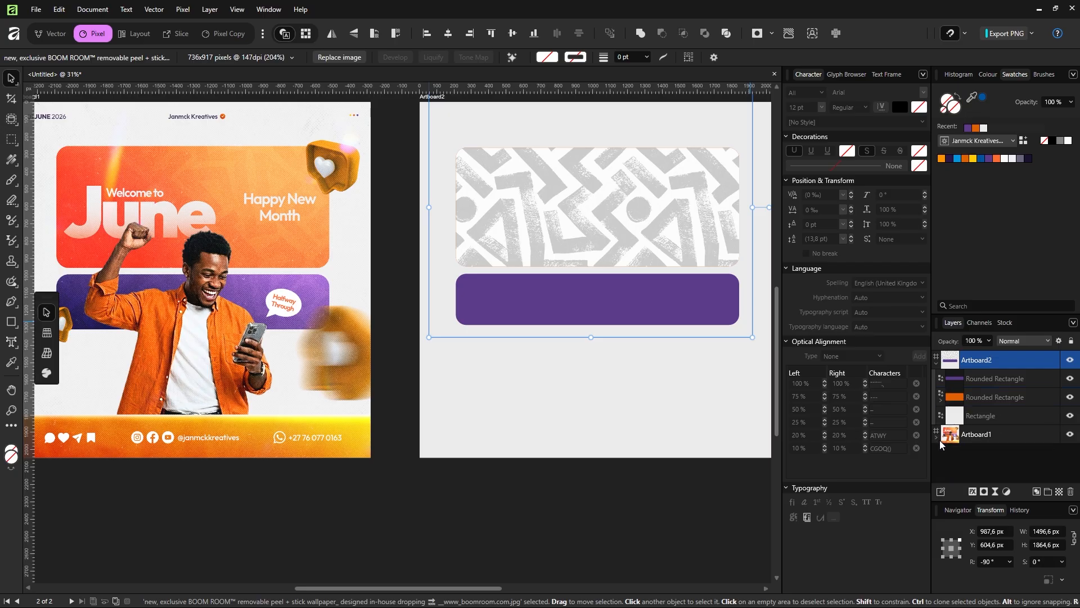
pyautogui.click(1053, 434)
# Shrink the clipped pattern image to about 1427 by 1778 px and centre it horizontally on the upper panel
pyautogui.click(981, 398)
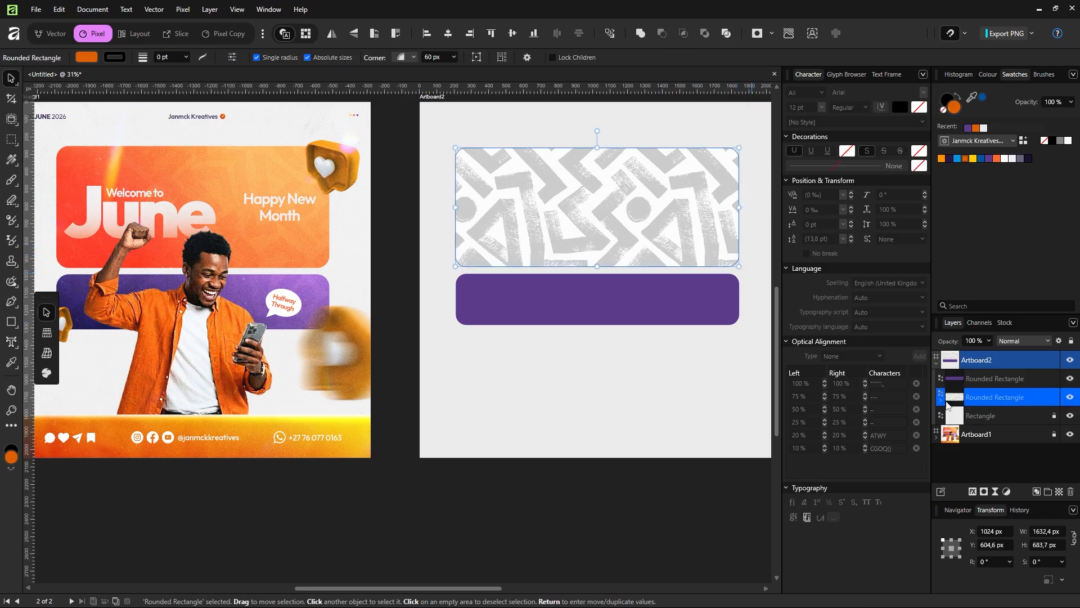
pyautogui.click(941, 401)
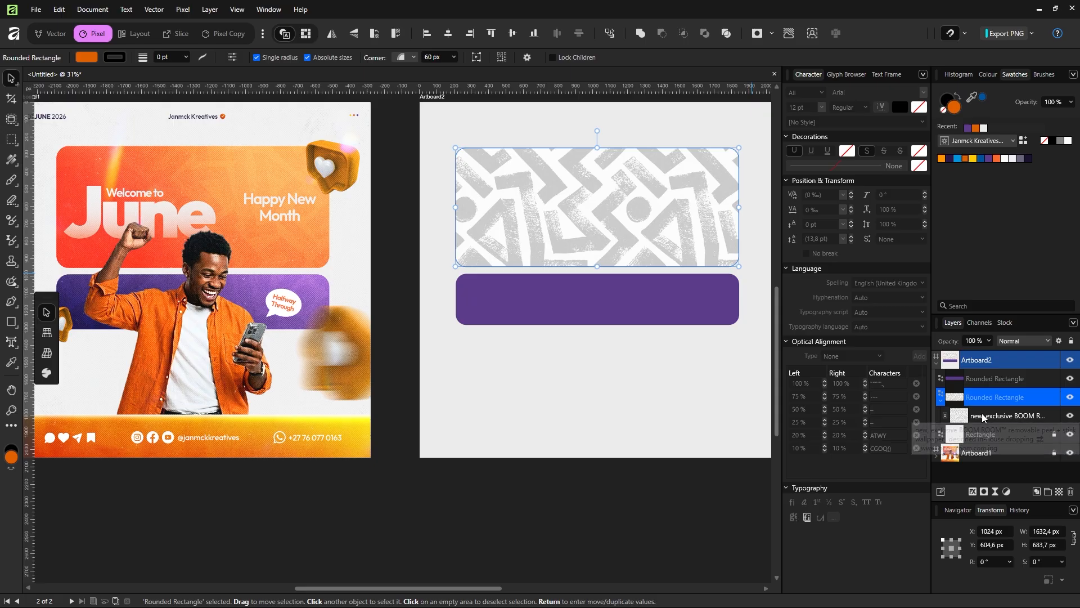
pyautogui.click(984, 417)
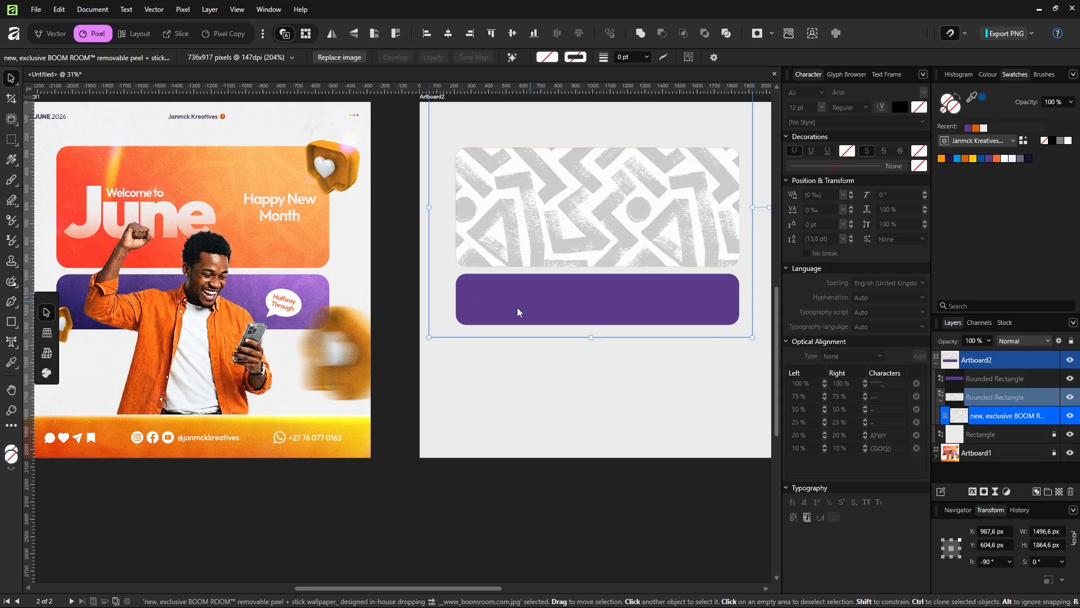
pyautogui.moveTo(433, 339); pyautogui.dragTo(450, 330)
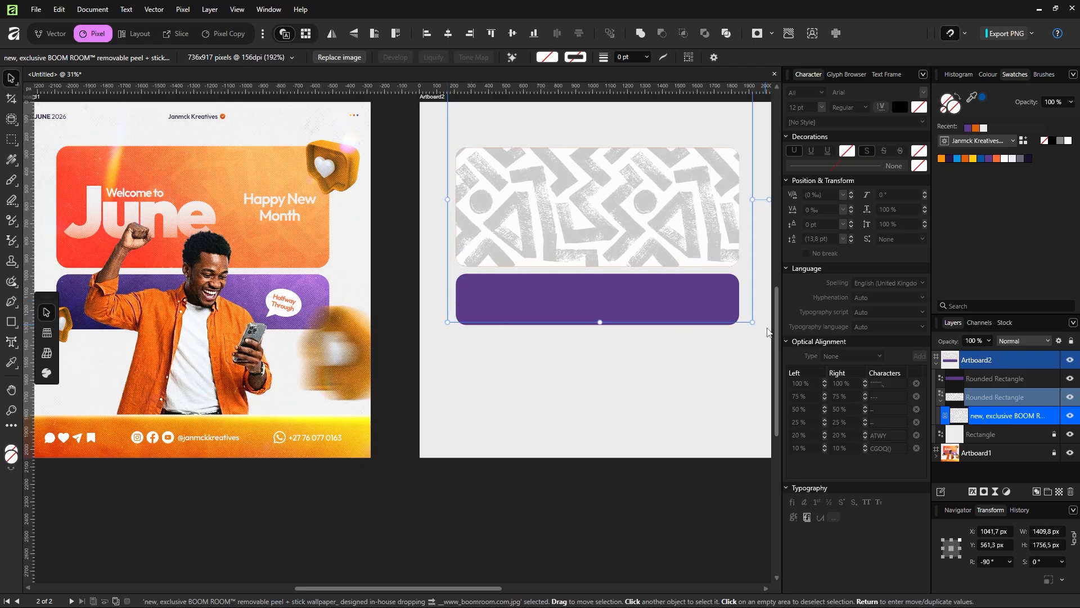
pyautogui.moveTo(757, 325); pyautogui.dragTo(743, 320)
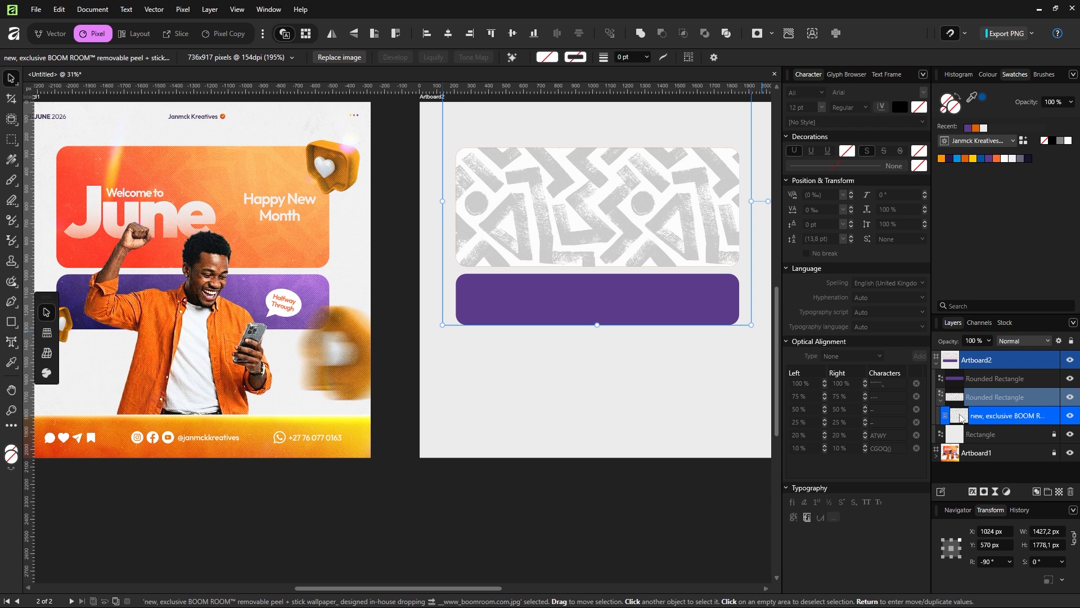
# Set the pattern image's blend mode to Overlay and its opacity to 30%
pyautogui.click(1008, 346)
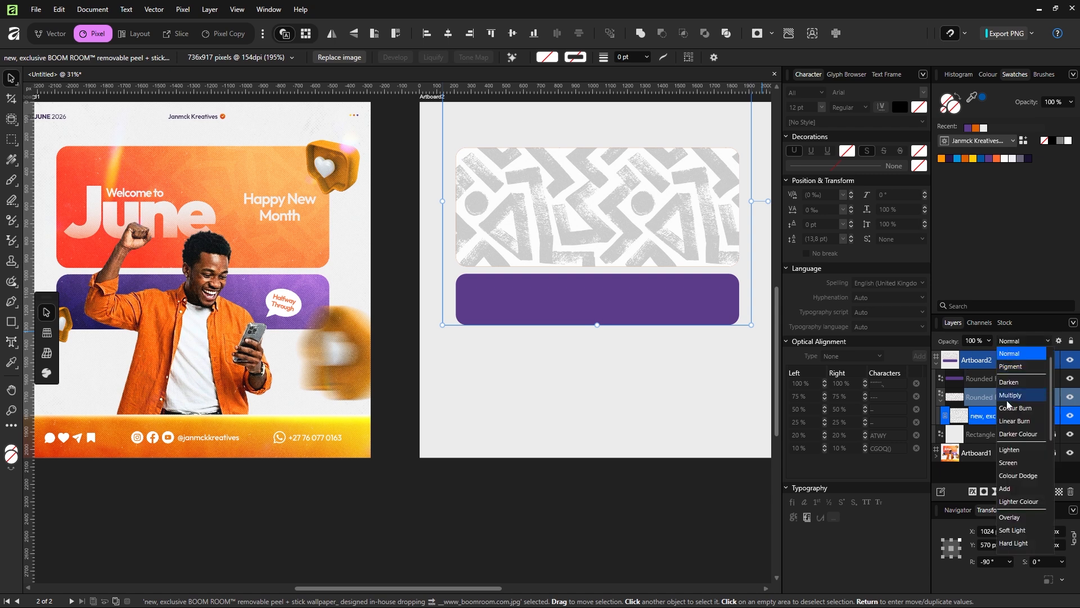
pyautogui.click(1011, 519)
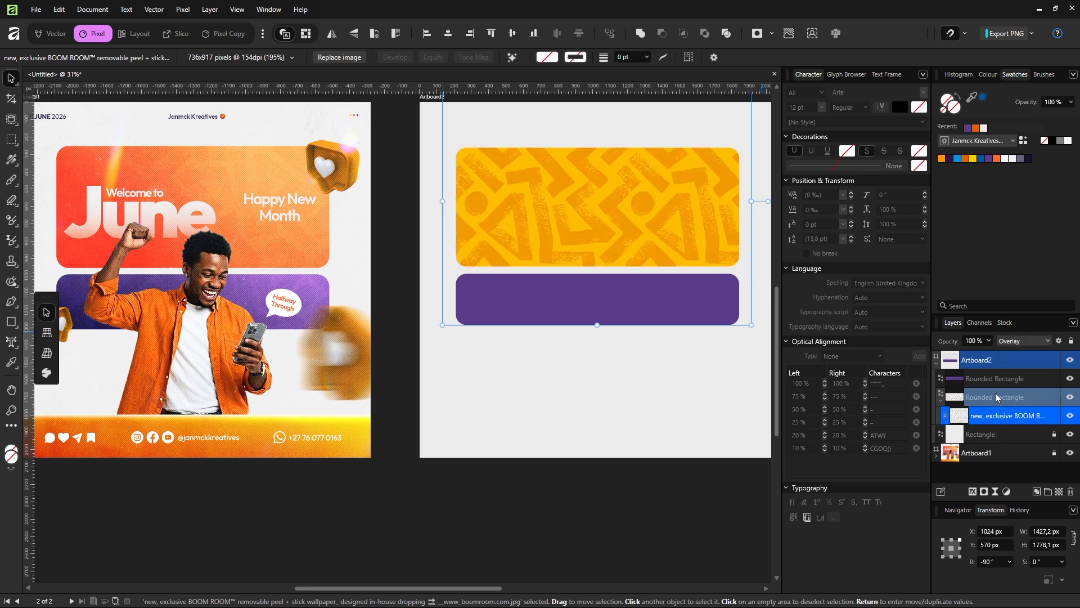
pyautogui.click(1006, 343)
pyautogui.scroll(5, 1015, 389)
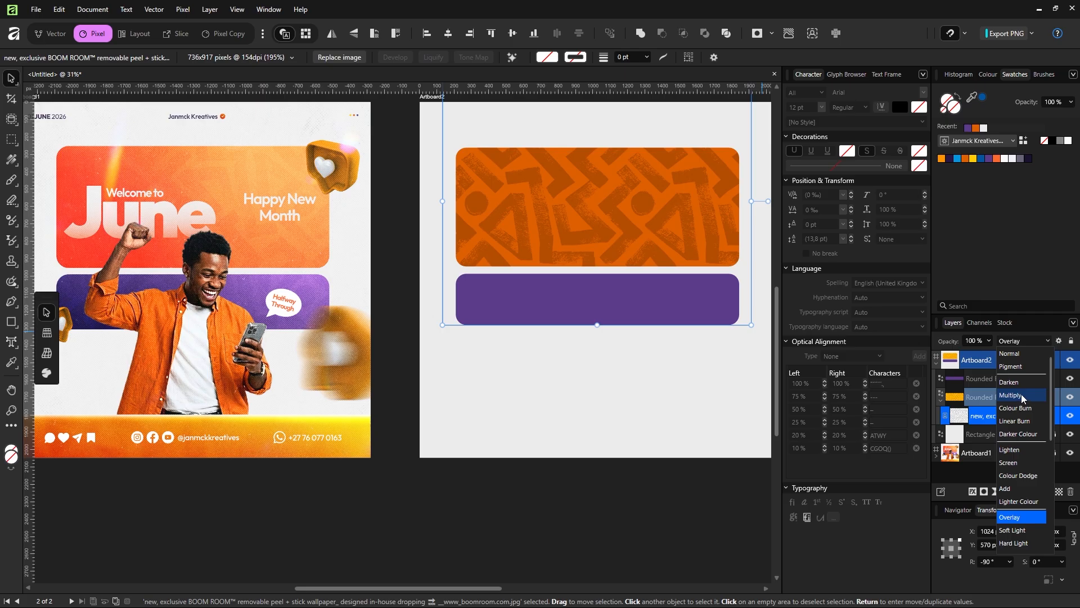
pyautogui.scroll(-1, 1017, 477)
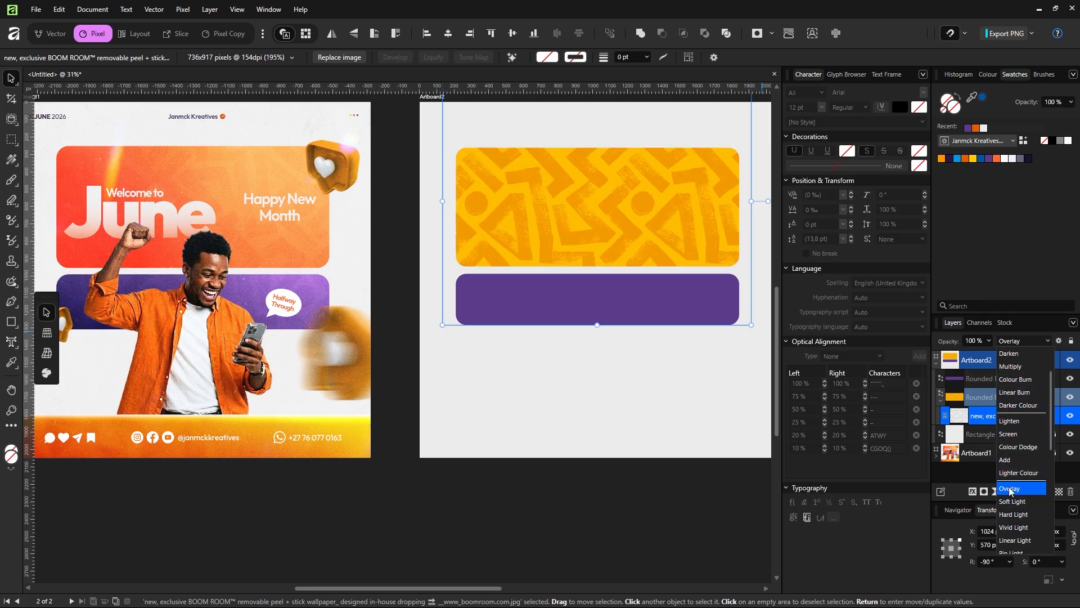
pyautogui.click(1011, 489)
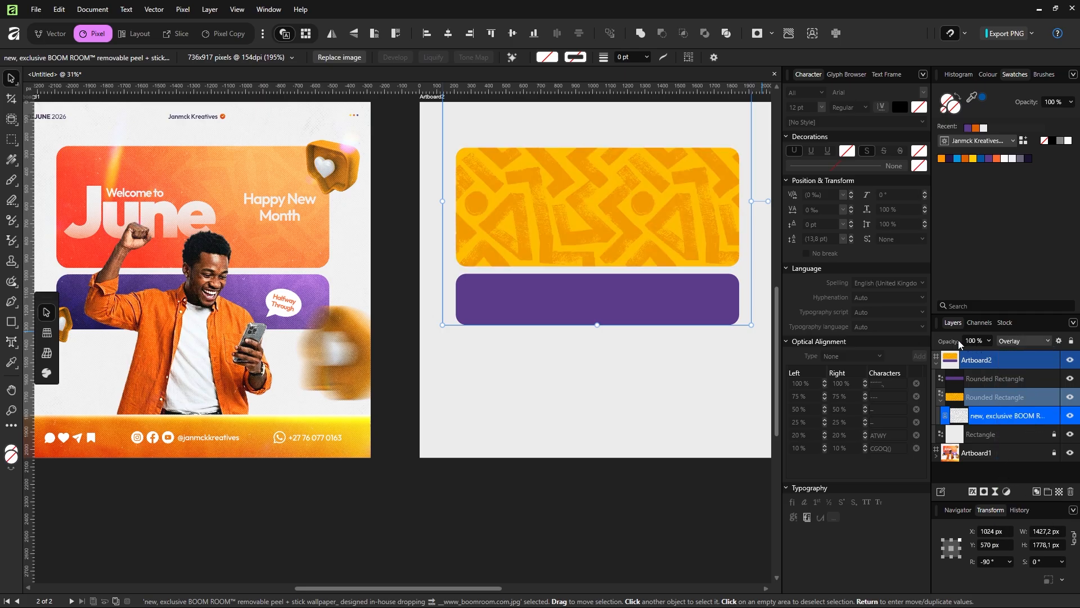
pyautogui.press('3')
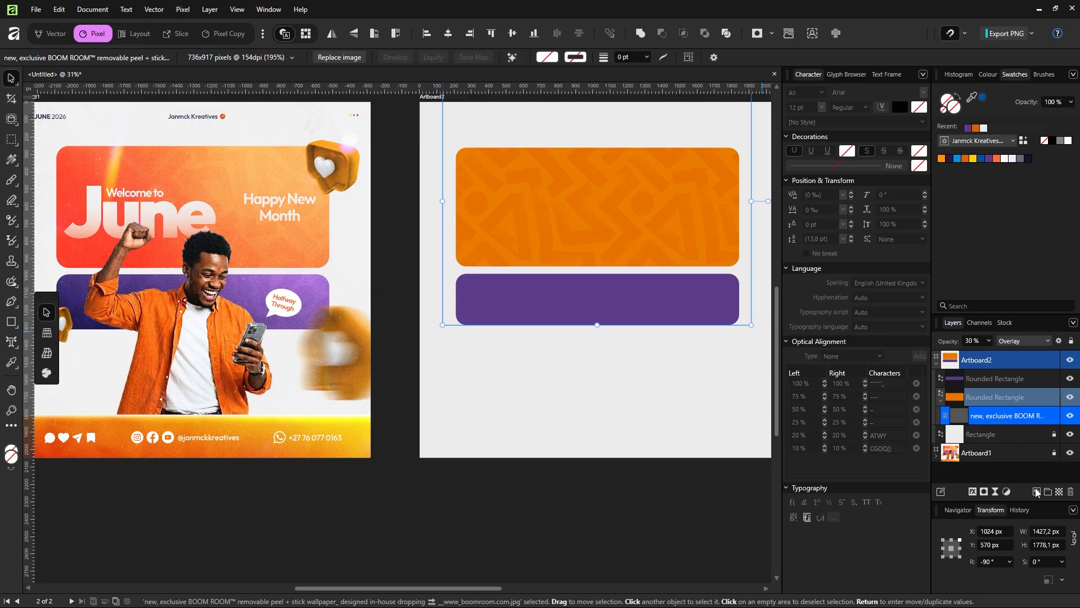
# Add a pixel layer above the pattern inside the orange rounded rectangle and set its blend mode to Overlay
pyautogui.click(1059, 491)
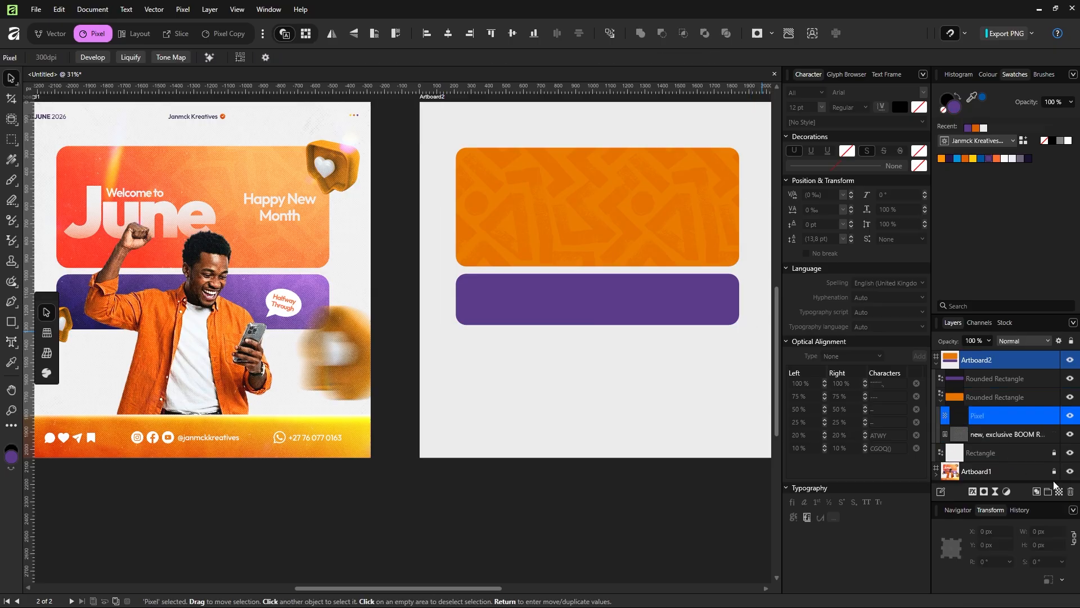
pyautogui.click(1013, 342)
pyautogui.click(1019, 509)
# Set up a soft black paint brush about 3646 px wide with 73% hardness
pyautogui.press('b')
pyautogui.moveTo(492, 290); pyautogui.dragTo(505, 285)
pyautogui.moveTo(451, 235); pyautogui.dragTo(464, 236)
pyautogui.moveTo(434, 276); pyautogui.dragTo(489, 282)
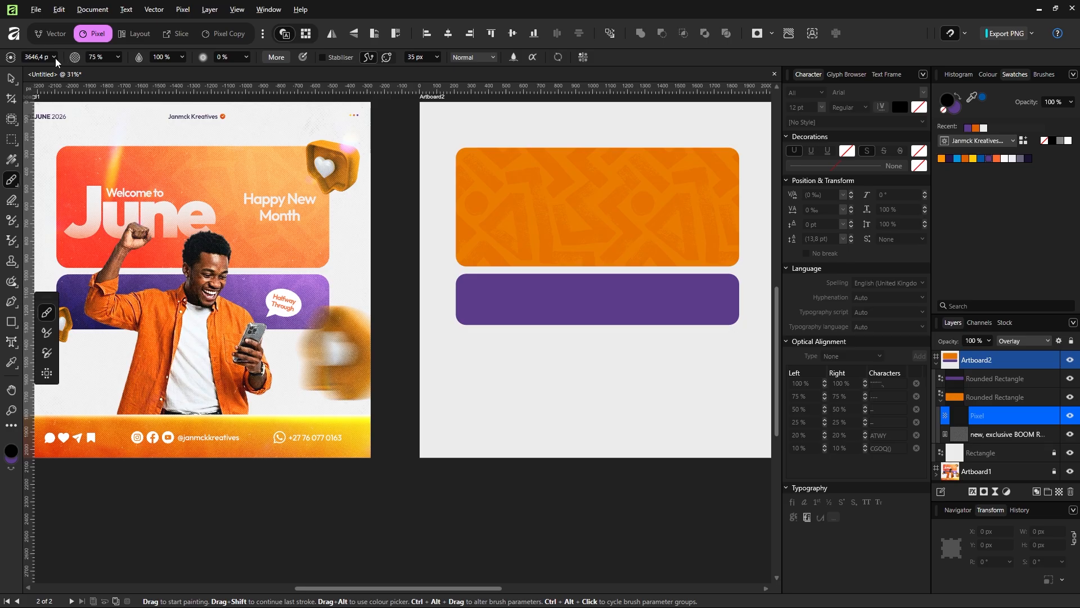
pyautogui.moveTo(76, 60); pyautogui.dragTo(82, 59)
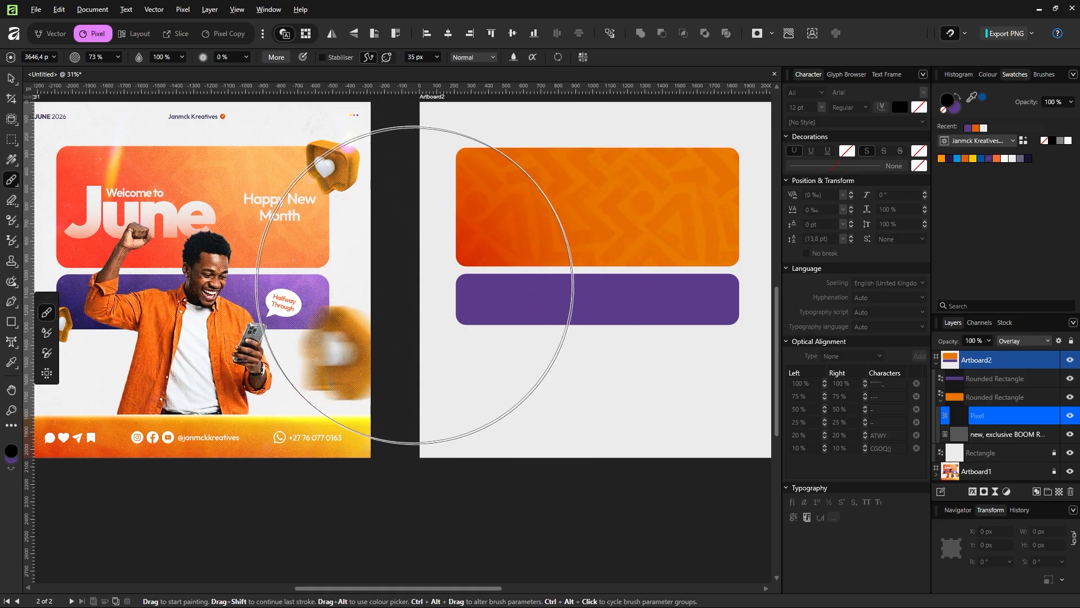
# Darken the orange panel's left side with black and brighten its upper-right corner with white, undoing the surplus white stroke
pyautogui.moveTo(415, 286)
pyautogui.mouseDown()
pyautogui.moveTo(464, 319)
pyautogui.moveTo(542, 347)
pyautogui.moveTo(542, 359)
pyautogui.moveTo(465, 350)
pyautogui.moveTo(407, 312)
pyautogui.moveTo(408, 377)
pyautogui.moveTo(678, 384)
pyautogui.moveTo(687, 342)
pyautogui.moveTo(526, 317)
pyautogui.moveTo(583, 318)
pyautogui.moveTo(527, 314)
pyautogui.moveTo(638, 260)
pyautogui.mouseUp()
pyautogui.press('x')
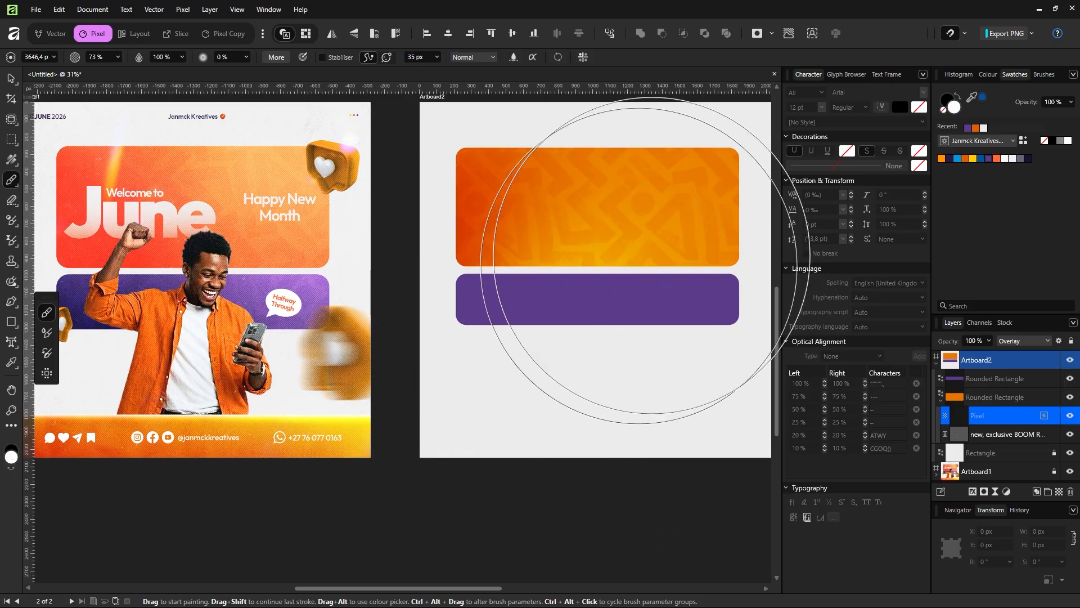
pyautogui.click(758, 96)
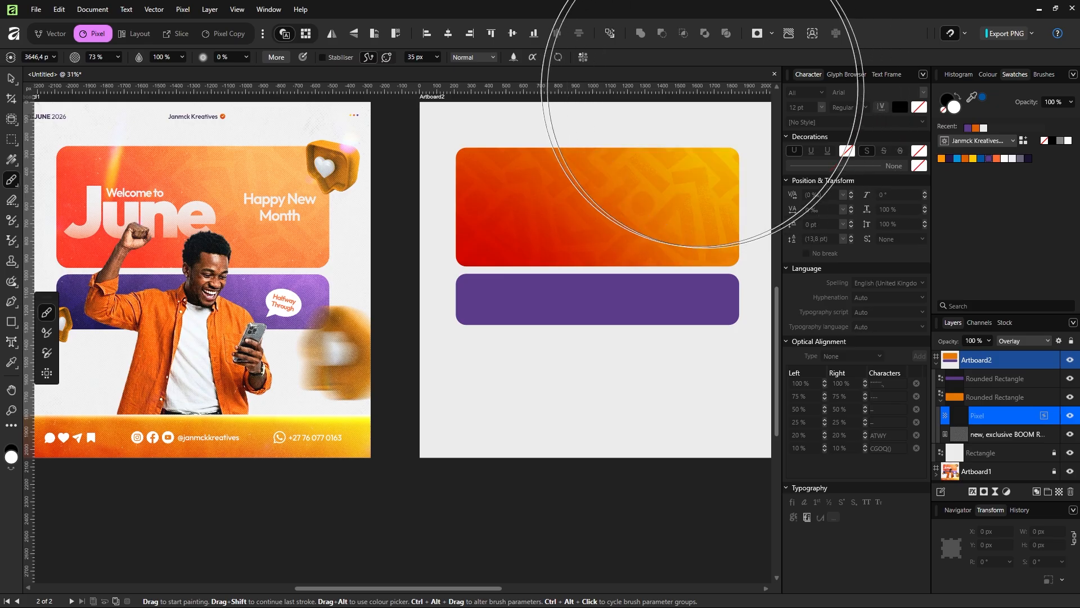
pyautogui.click(682, 86)
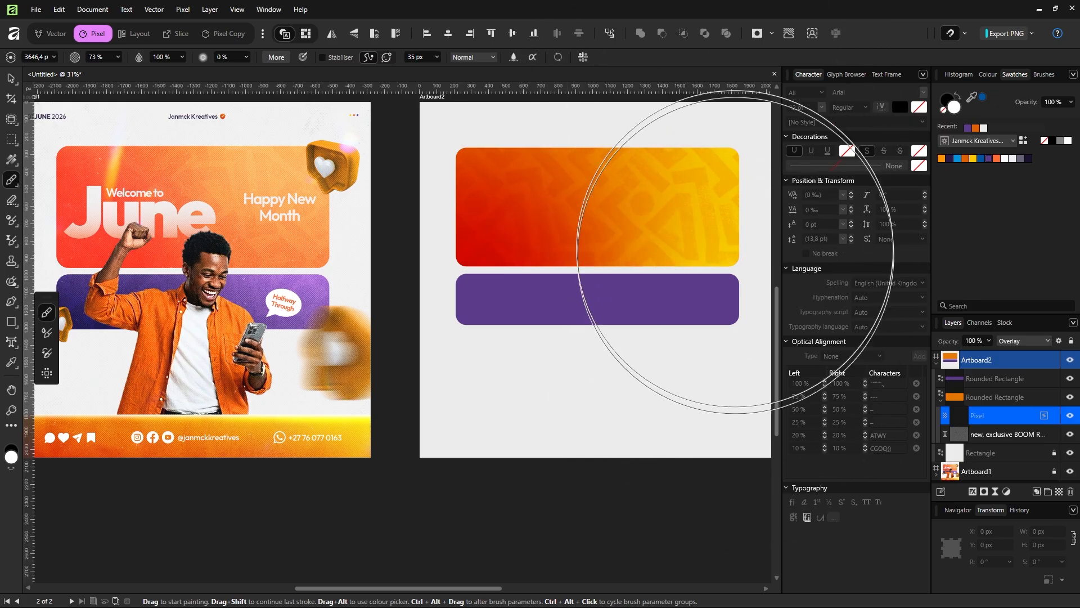
pyautogui.hotkey('ctrl', 'z')
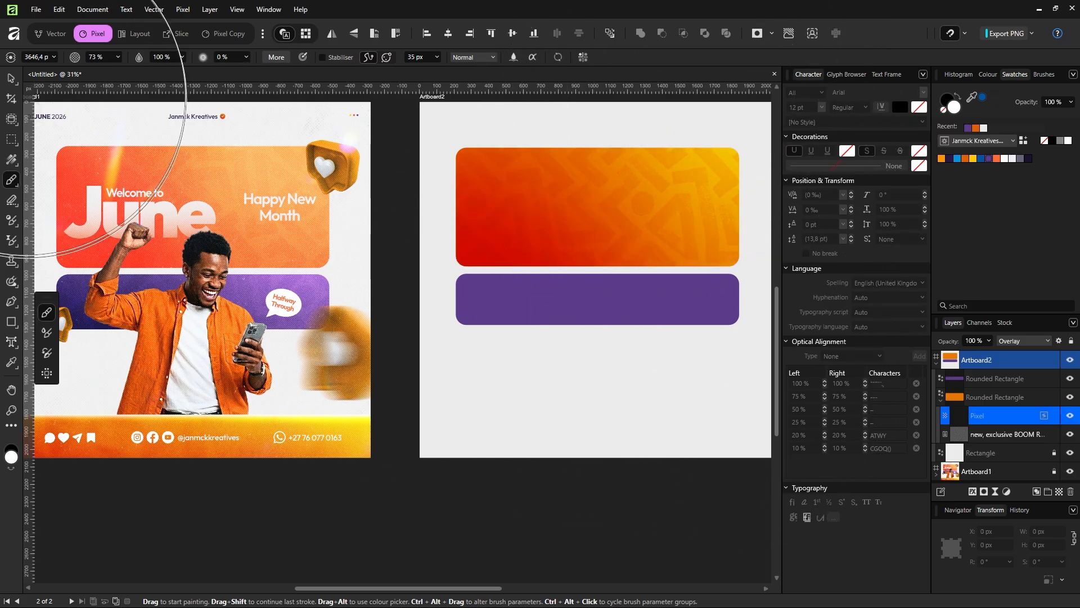
# Reduce the opacity of the painted pixel layer to 80%
pyautogui.click(11, 78)
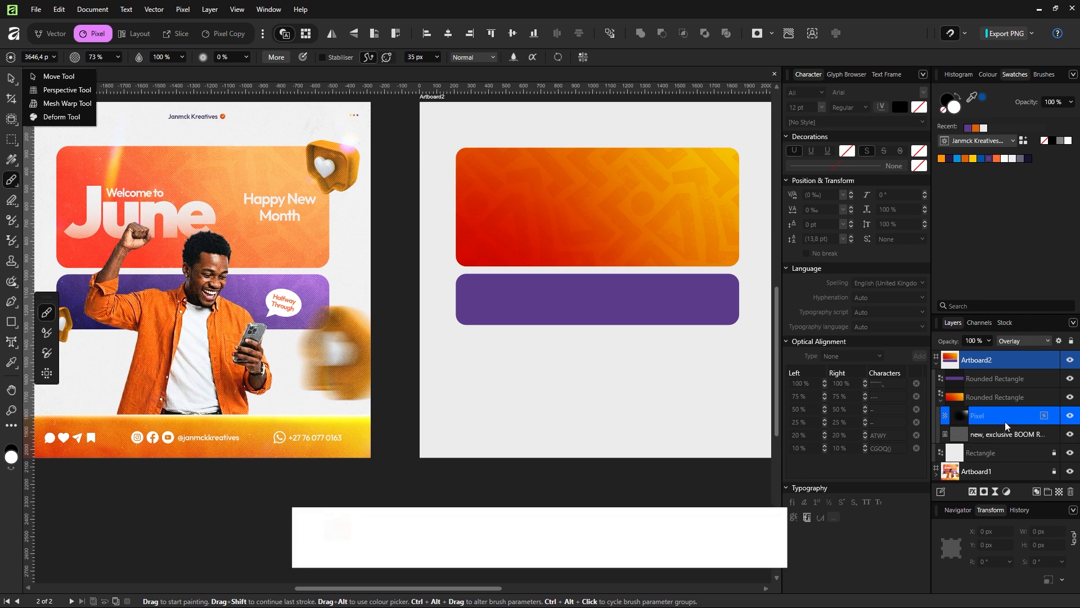
pyautogui.click(994, 410)
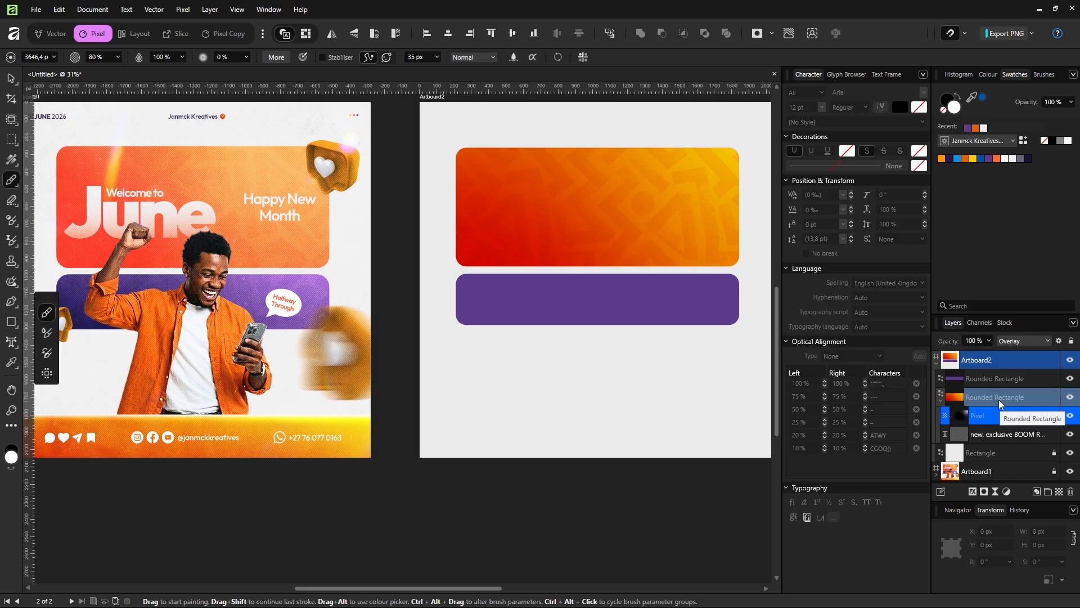
pyautogui.click(993, 434)
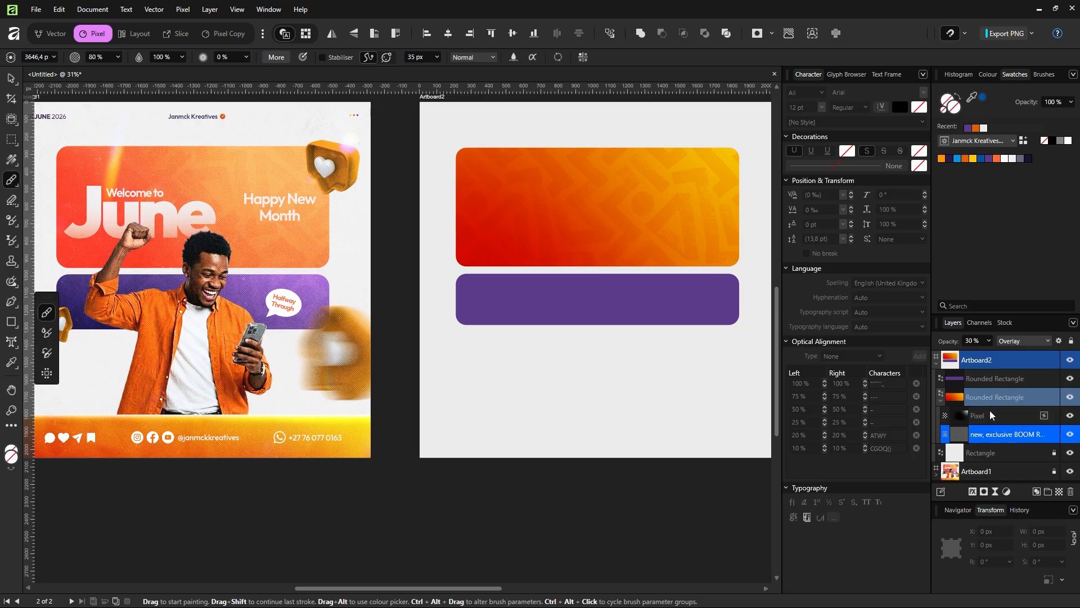
pyautogui.click(991, 415)
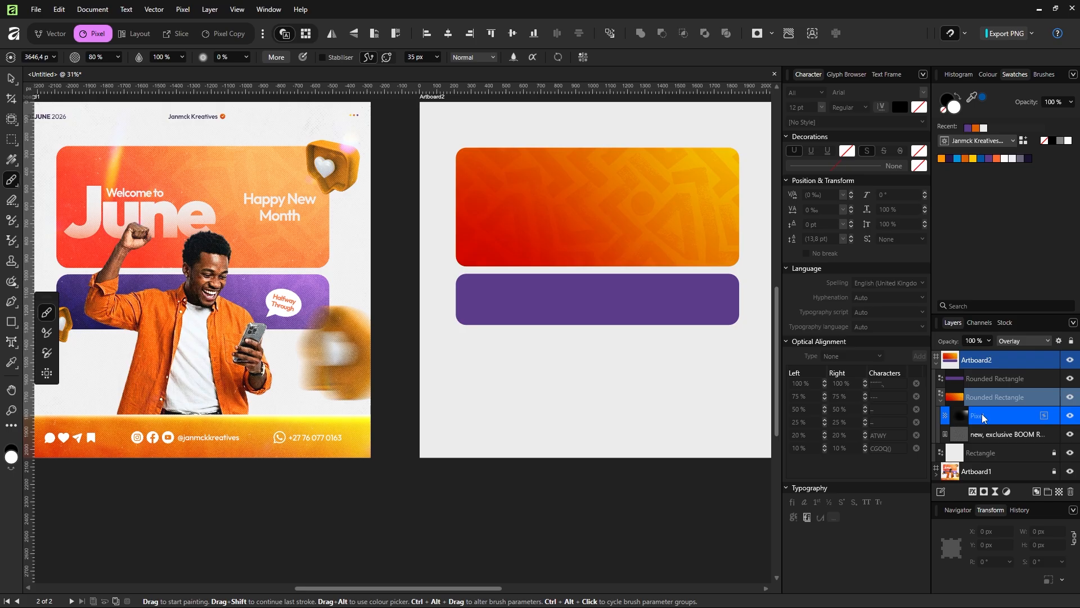
pyautogui.press('v')
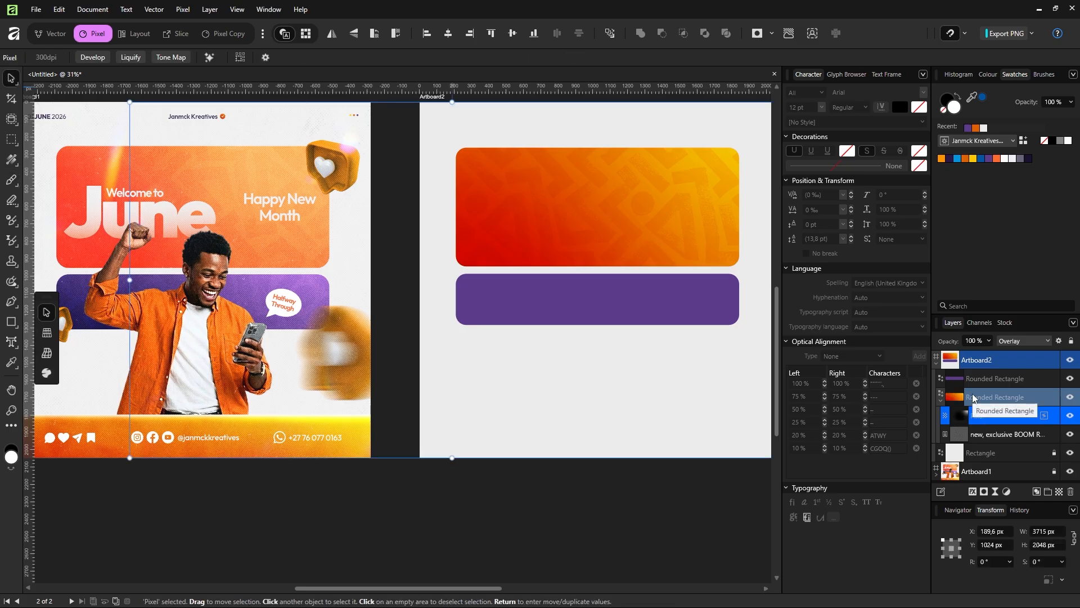
pyautogui.press('8')
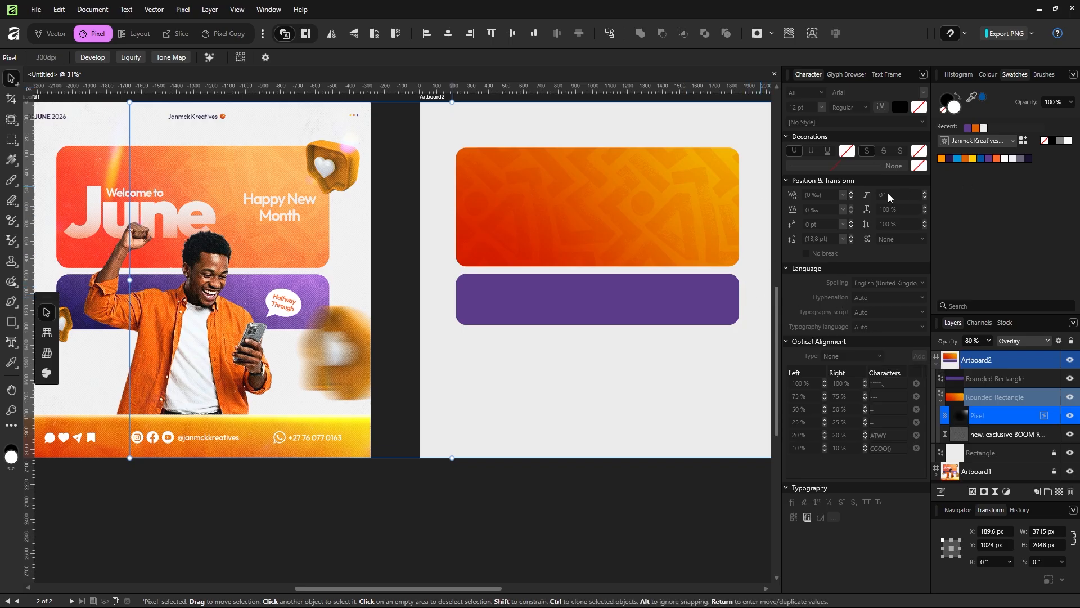
# Try the amber swatch on the upper rounded rectangle, and fill it with the coral-orange swatch from the palette
pyautogui.click(1001, 396)
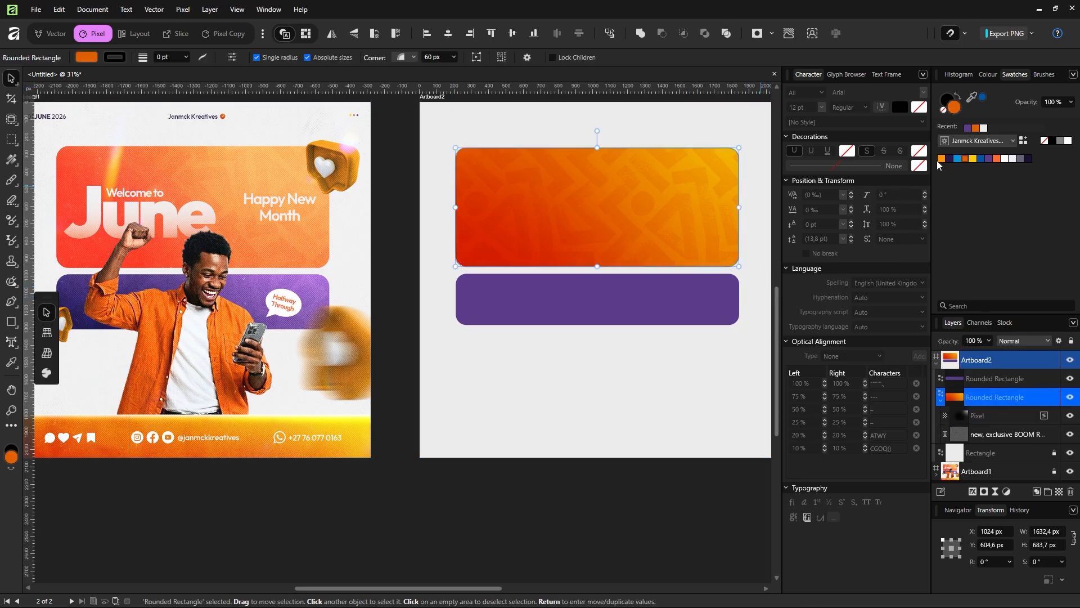
pyautogui.click(937, 161)
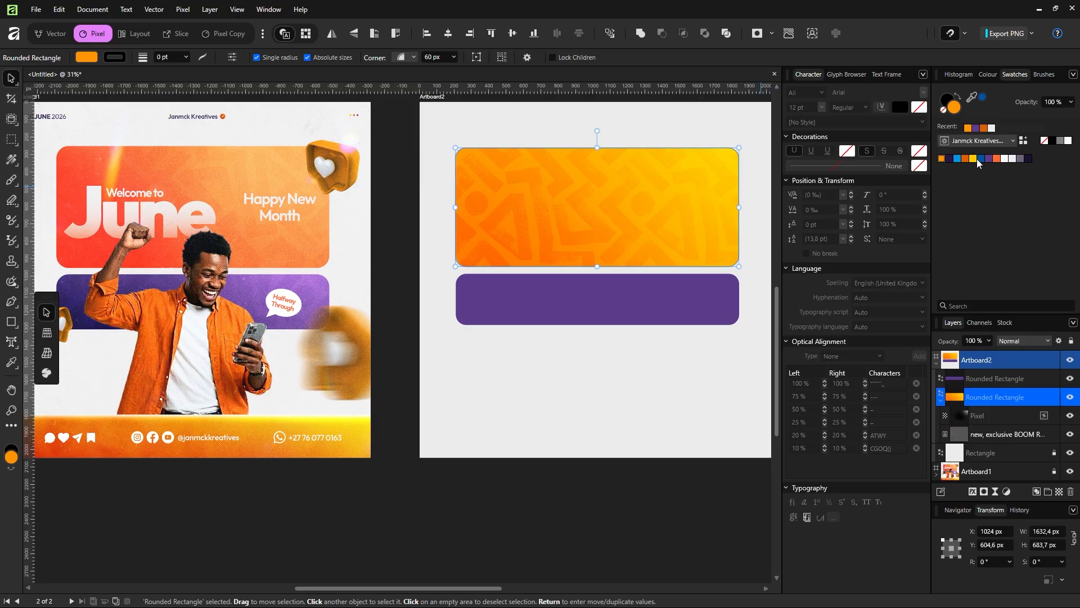
pyautogui.click(996, 159)
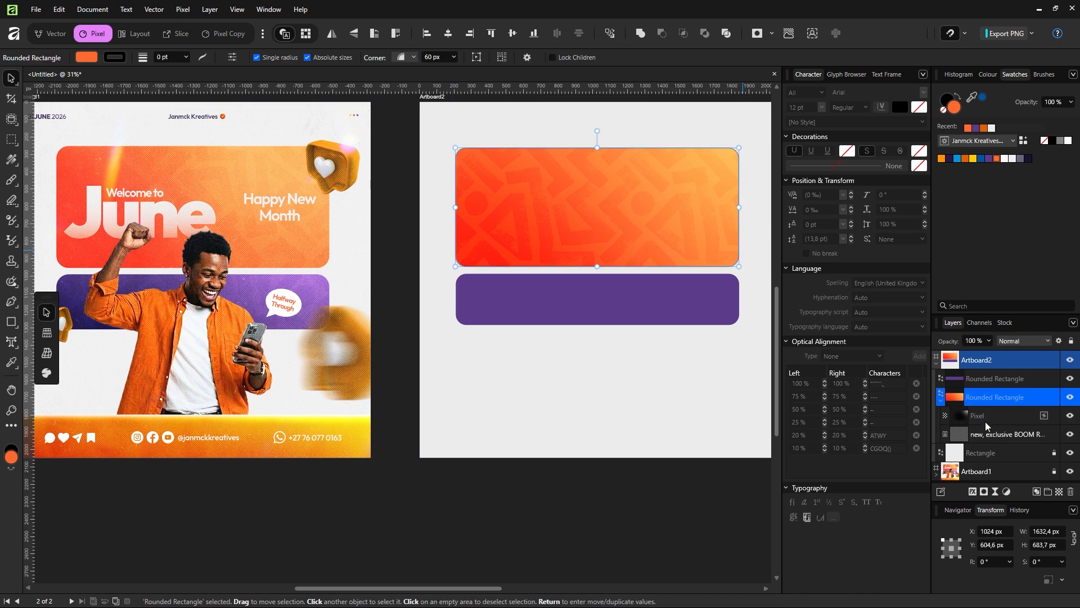
# Lower the opacity of the pattern image inside the upper panel to 15%
pyautogui.click(993, 436)
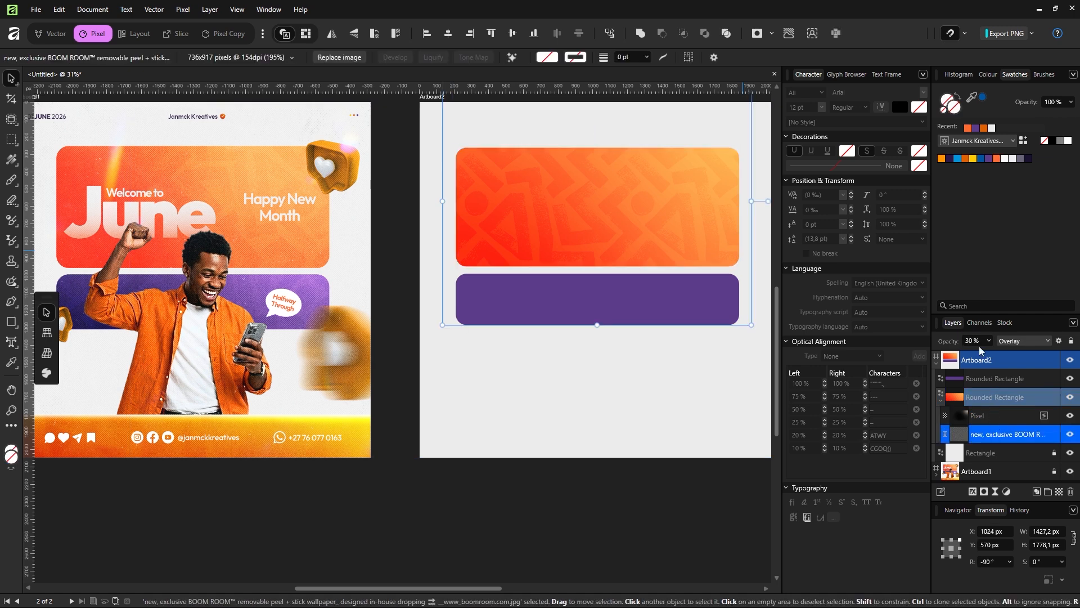
pyautogui.press('1')
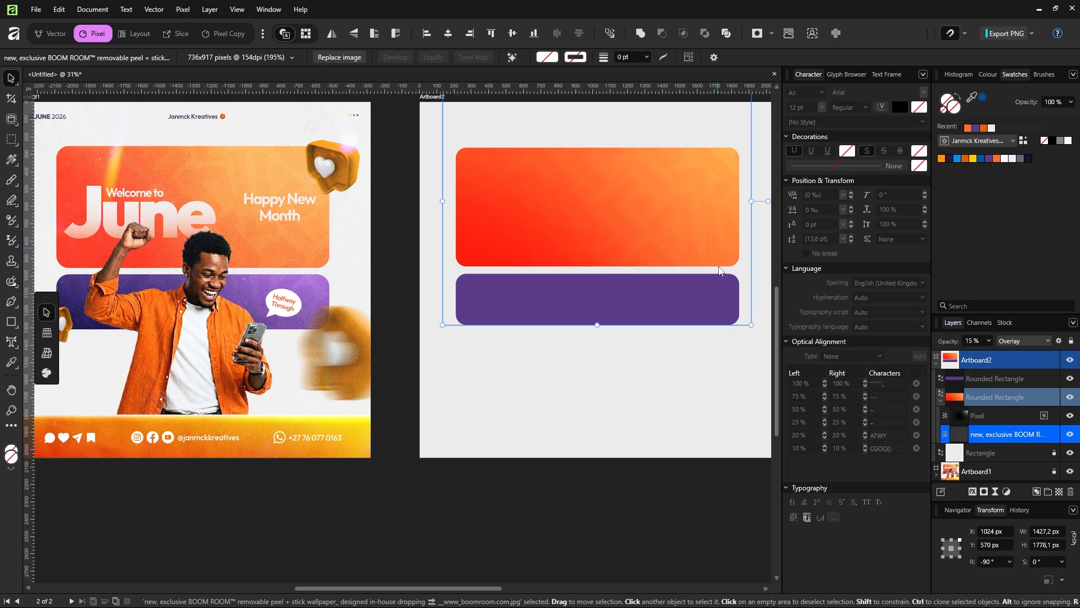
pyautogui.scroll(2, 675, 219)
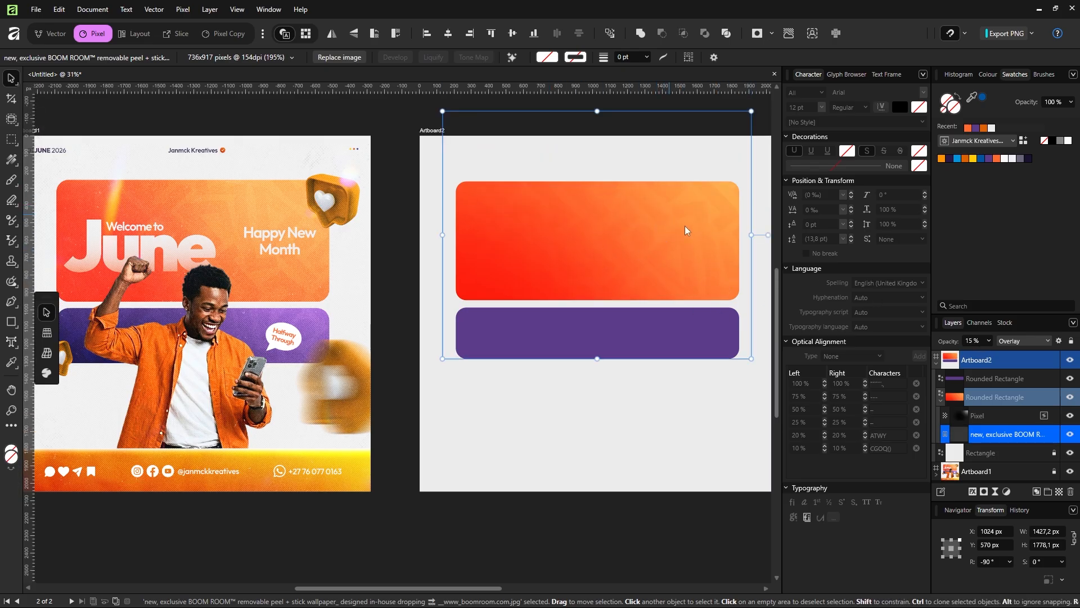
pyautogui.scroll(2, 690, 236)
pyautogui.scroll(-2, 670, 237)
pyautogui.hscroll(2, 526, 254)
pyautogui.scroll(-4, 525, 254)
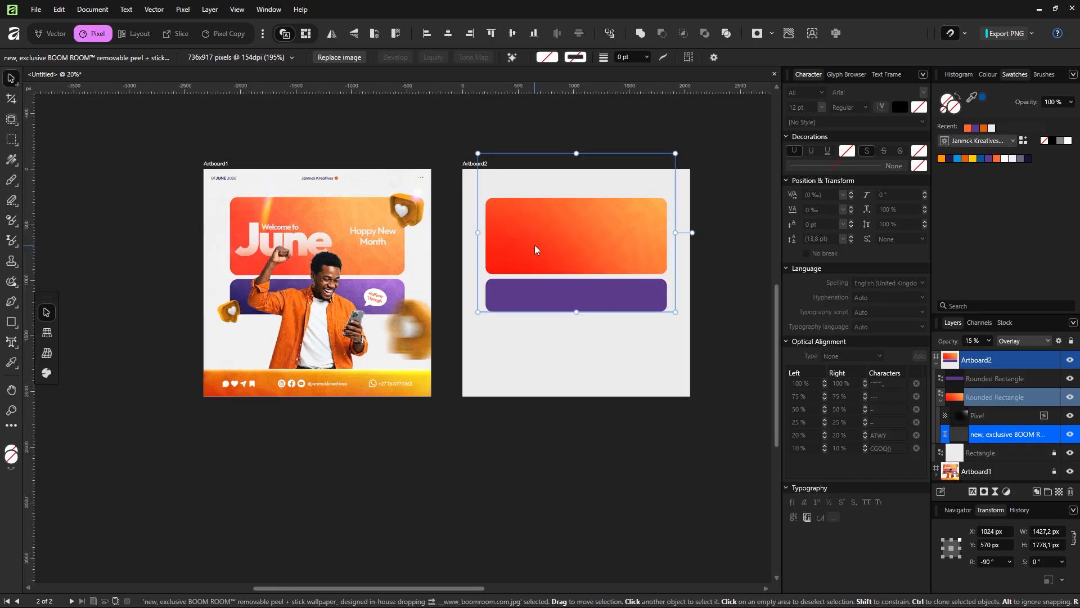
pyautogui.scroll(2, 534, 247)
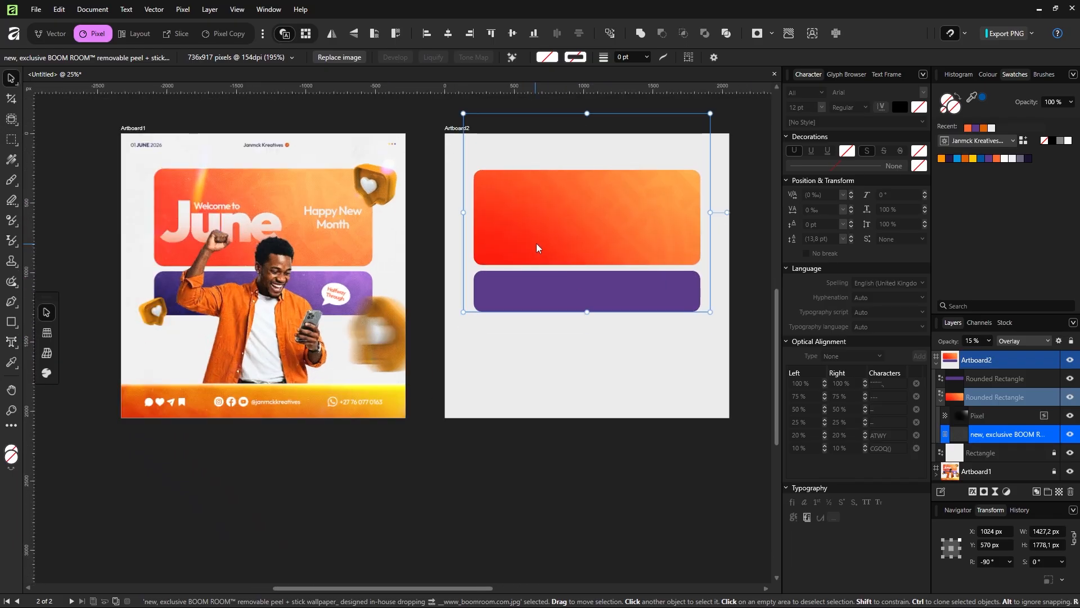
pyautogui.click(579, 385)
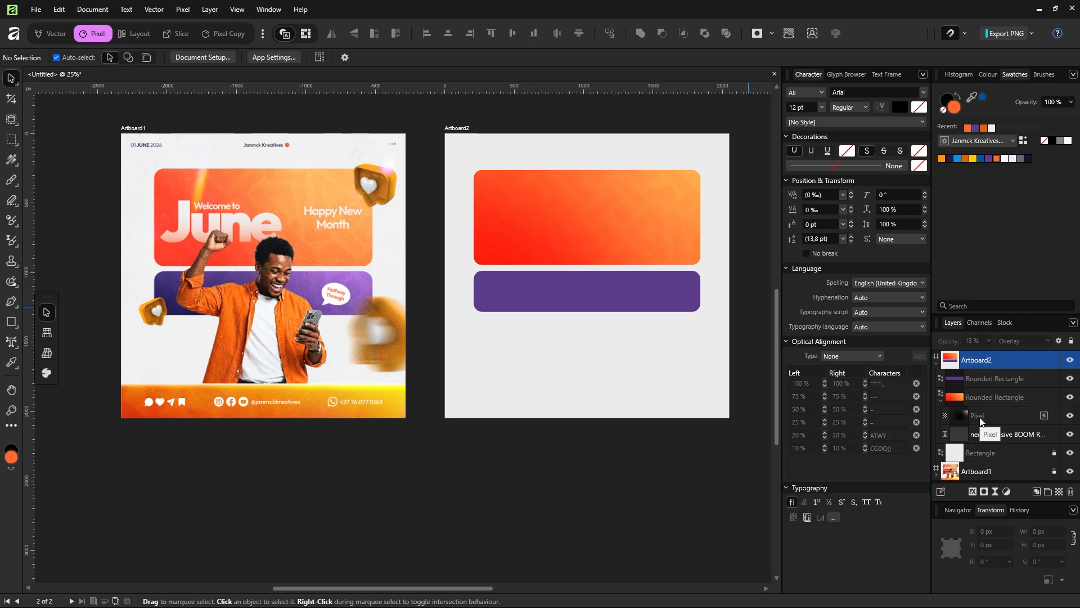
# Copy the pattern image from the orange panel into the purple rounded rectangle and move the copy down over that panel
pyautogui.click(978, 434)
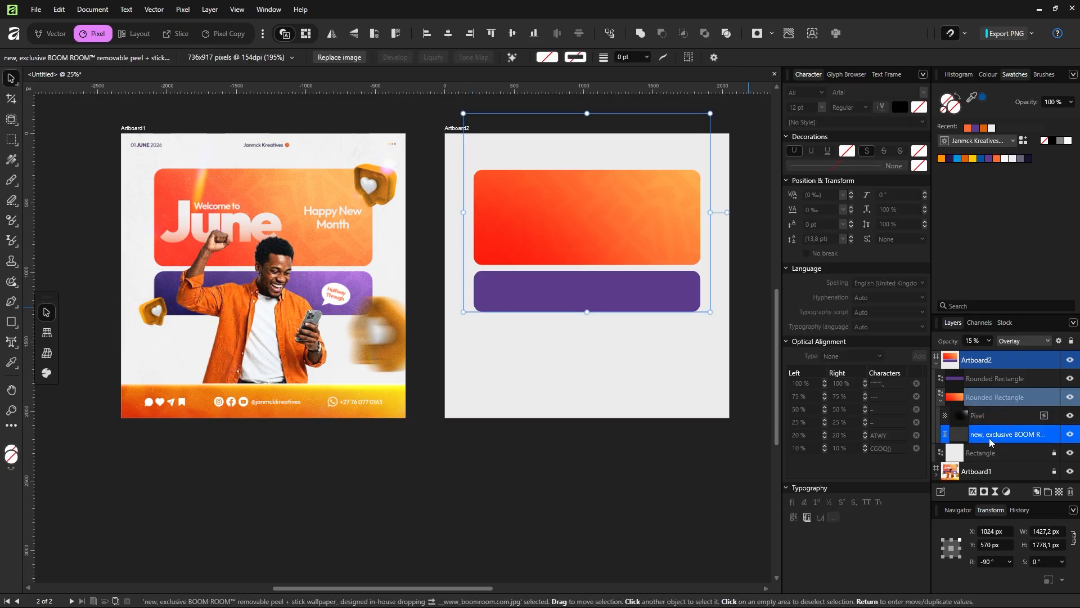
pyautogui.moveTo(990, 437); pyautogui.dragTo(983, 377)
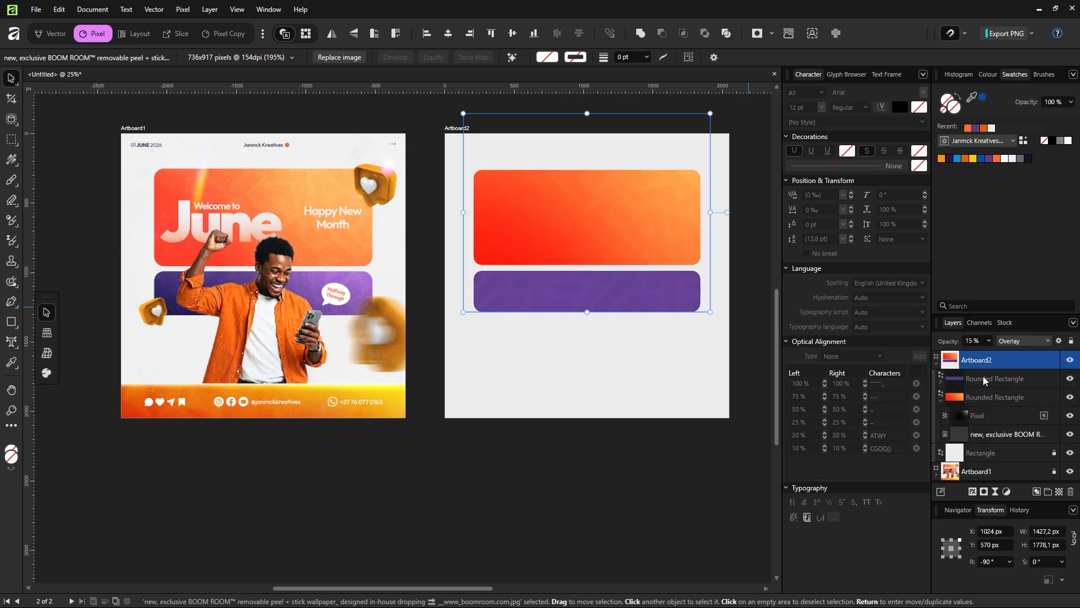
pyautogui.click(940, 404)
pyautogui.moveTo(621, 231); pyautogui.dragTo(615, 276)
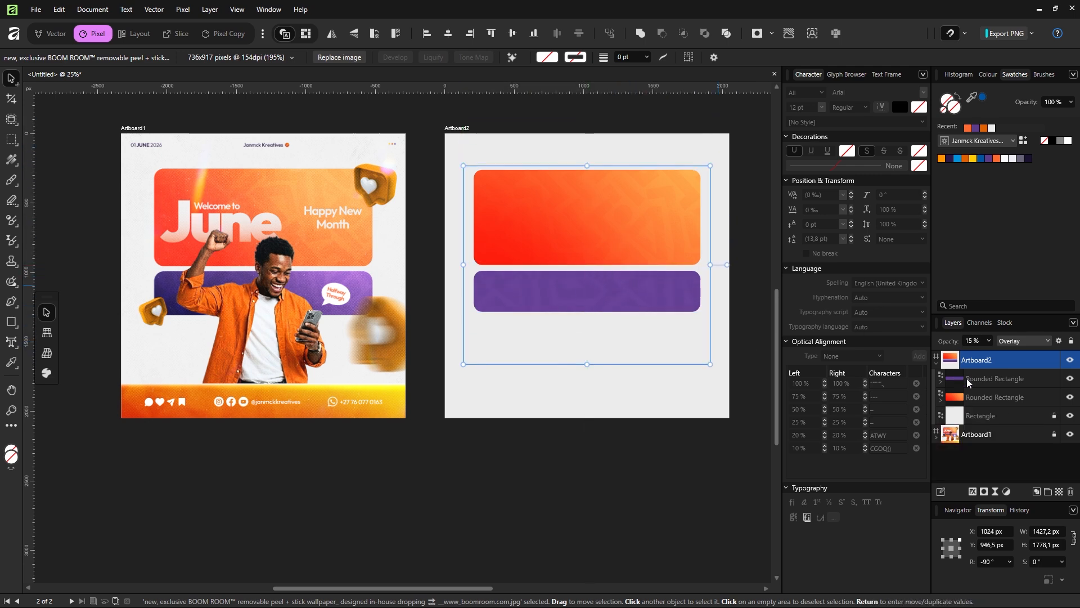
# Add a pixel layer above the pattern image inside the purple rounded rectangle and set its blend mode to Overlay
pyautogui.click(942, 382)
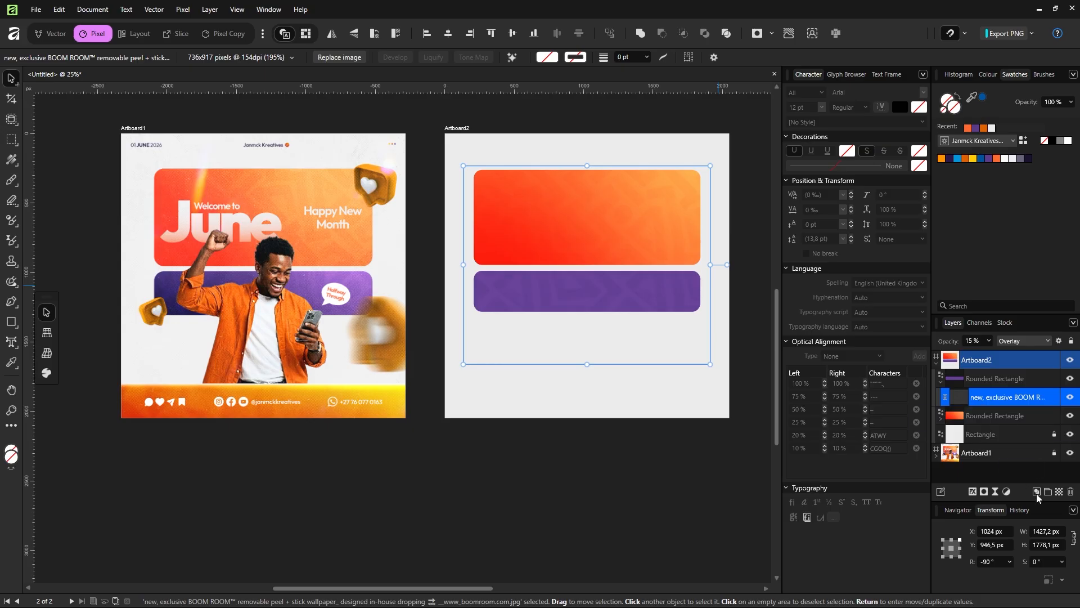
pyautogui.click(1058, 493)
pyautogui.click(1019, 341)
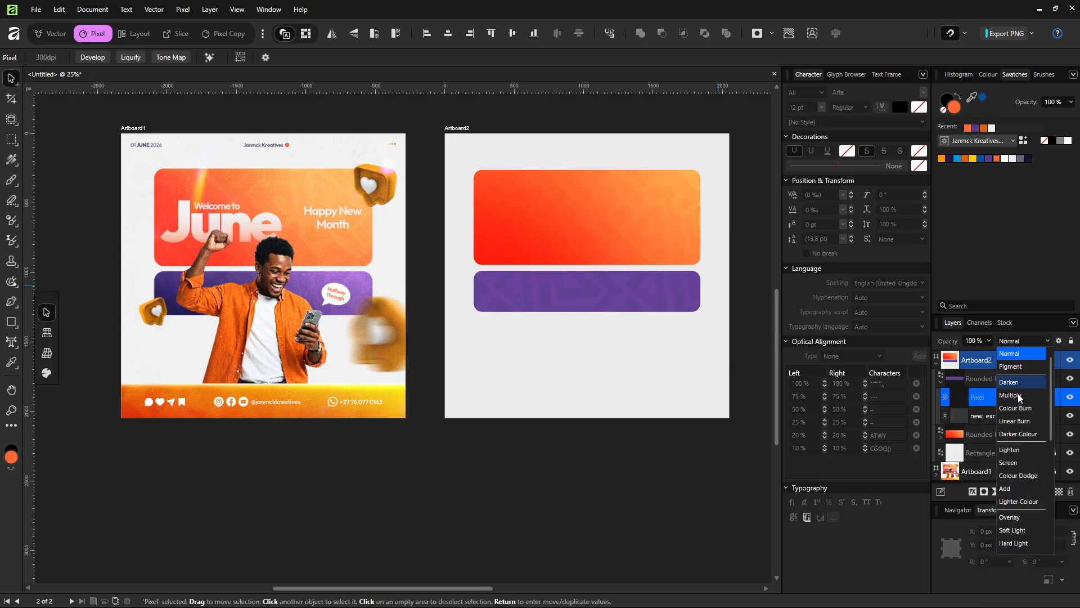
pyautogui.click(1018, 517)
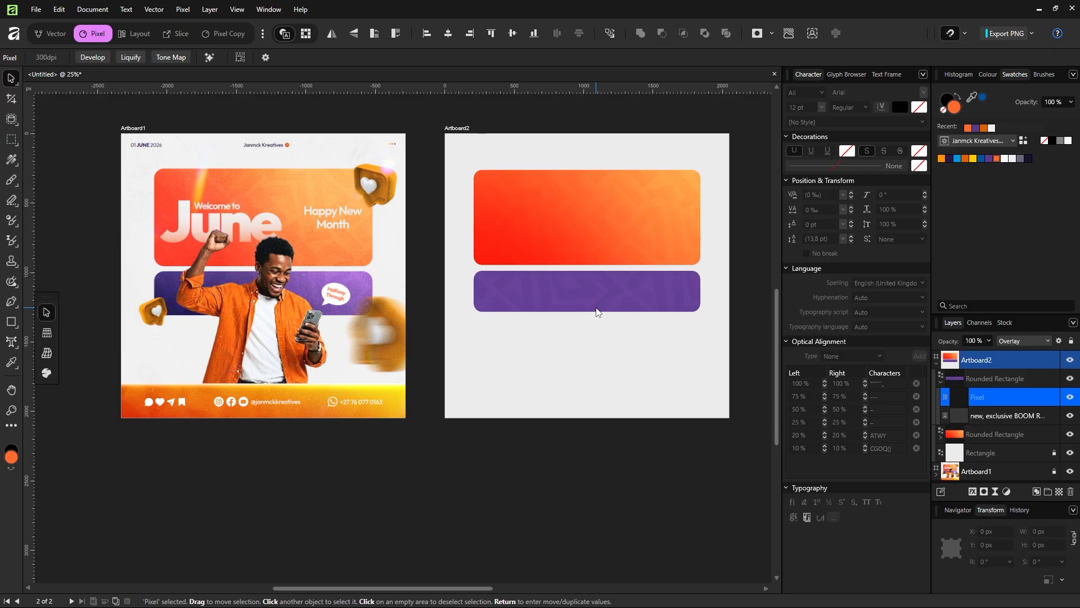
# Brush black over the purple panel's left side and white over its right side on the pixel layer, undoing the first stroke
pyautogui.press('b')
pyautogui.moveTo(593, 332)
pyautogui.mouseDown()
pyautogui.moveTo(617, 253)
pyautogui.moveTo(590, 349)
pyautogui.moveTo(569, 362)
pyautogui.moveTo(518, 345)
pyautogui.moveTo(474, 389)
pyautogui.mouseUp()
pyautogui.press('x')
pyautogui.hotkey('ctrl', 'z')
pyautogui.moveTo(445, 353)
pyautogui.mouseDown()
pyautogui.moveTo(497, 399)
pyautogui.moveTo(433, 350)
pyautogui.mouseUp()
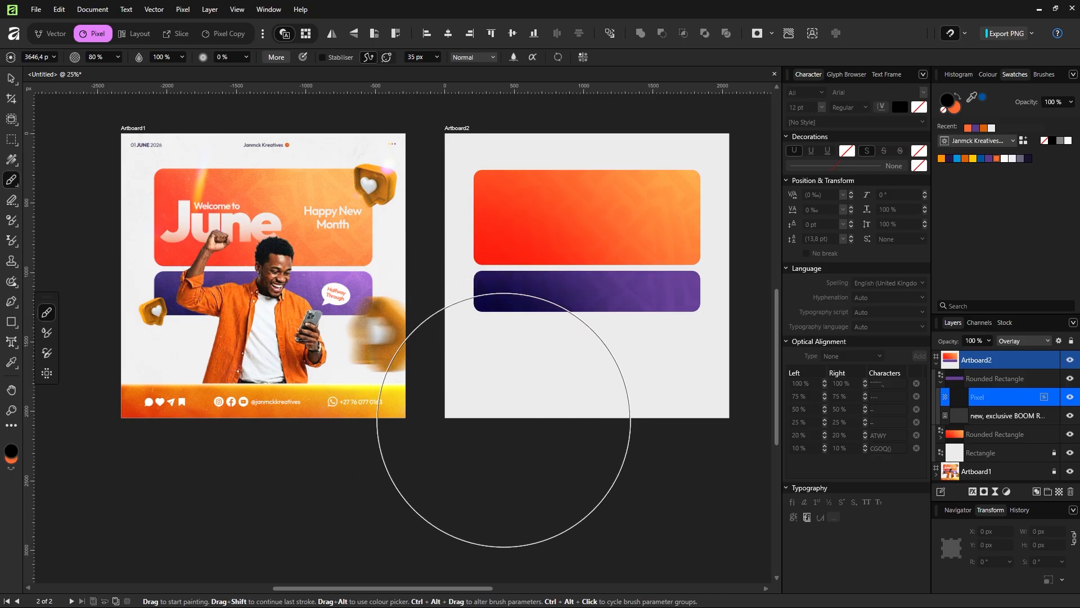
pyautogui.press('x')
pyautogui.moveTo(518, 398)
pyautogui.mouseDown()
pyautogui.moveTo(687, 297)
pyautogui.moveTo(735, 241)
pyautogui.moveTo(738, 200)
pyautogui.moveTo(673, 219)
pyautogui.mouseUp()
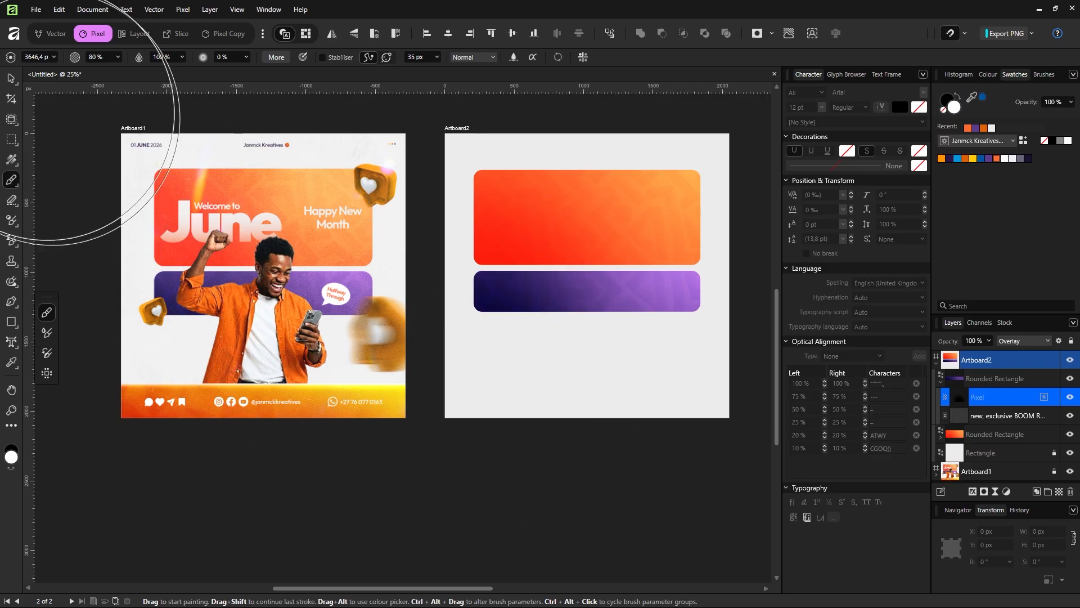
pyautogui.click(11, 78)
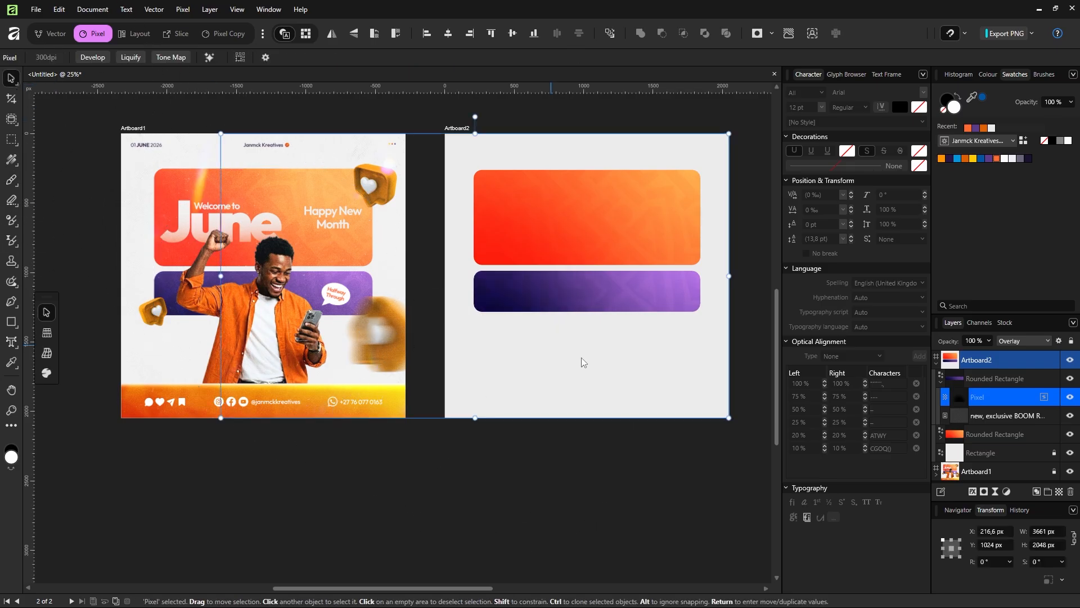
pyautogui.click(551, 151)
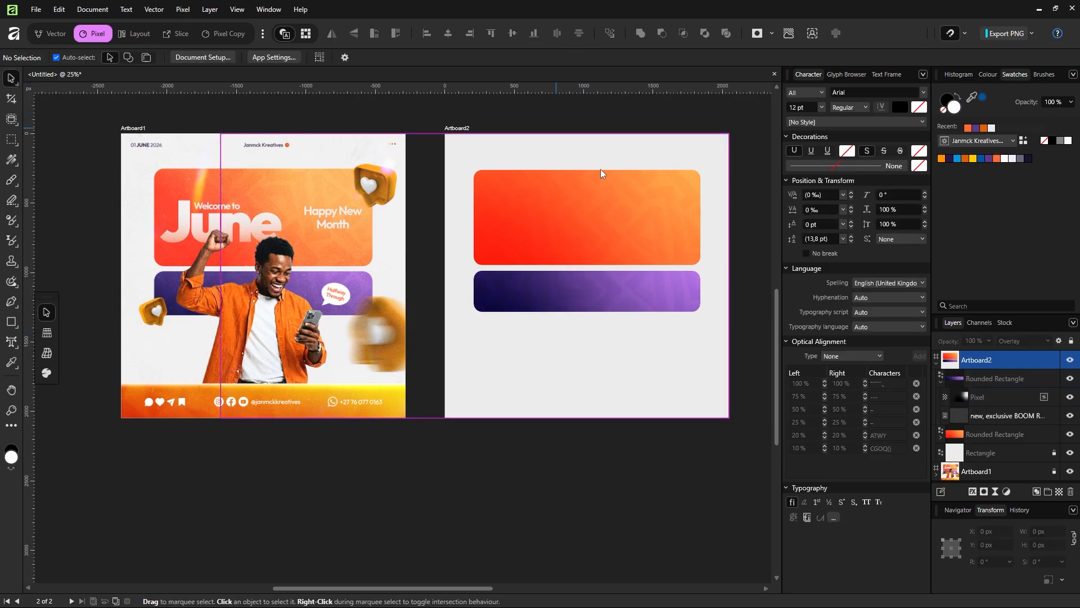
# Lock the purple and orange rounded rectangle layers on Artboard2, and deselect everything
pyautogui.click(939, 382)
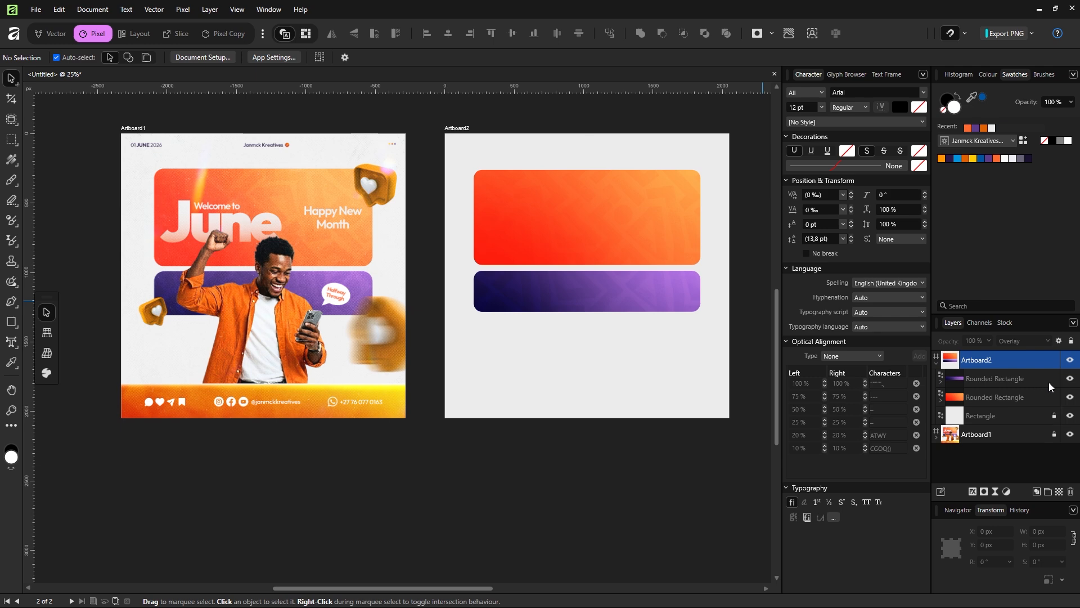
pyautogui.click(1049, 383)
pyautogui.click(1054, 397)
pyautogui.click(1054, 380)
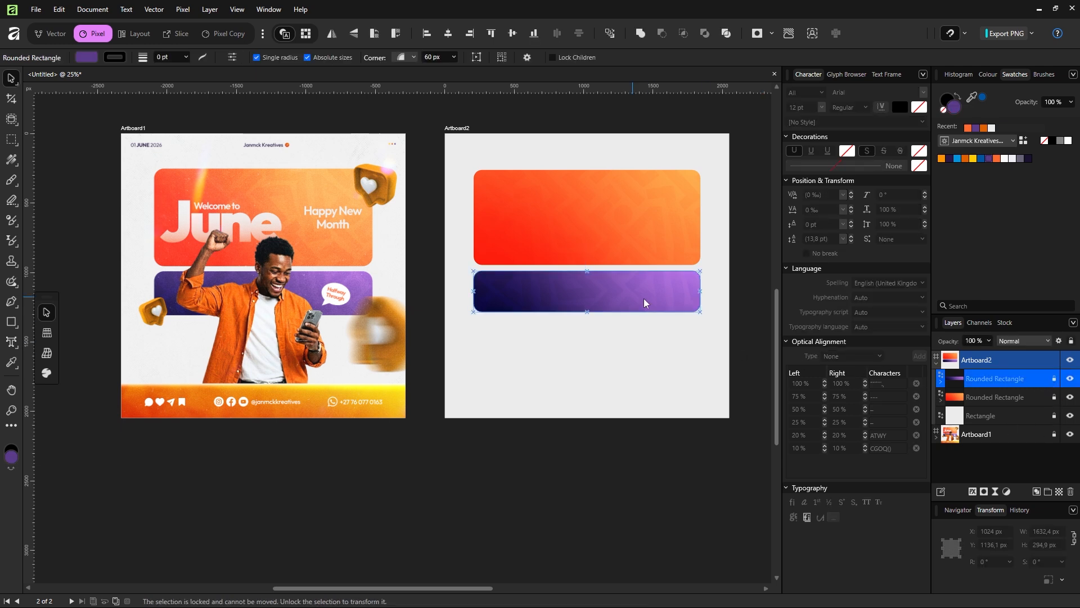
pyautogui.scroll(1, 643, 299)
pyautogui.click(624, 406)
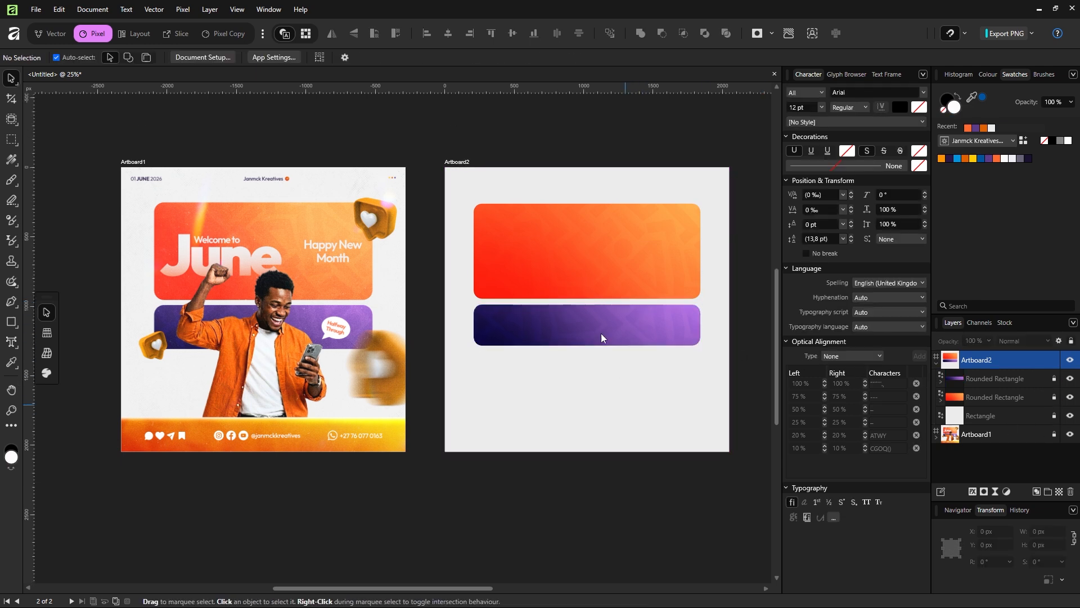
pyautogui.scroll(3, 592, 271)
pyautogui.scroll(1, 591, 271)
pyautogui.scroll(-2, 588, 273)
pyautogui.scroll(-2, 579, 285)
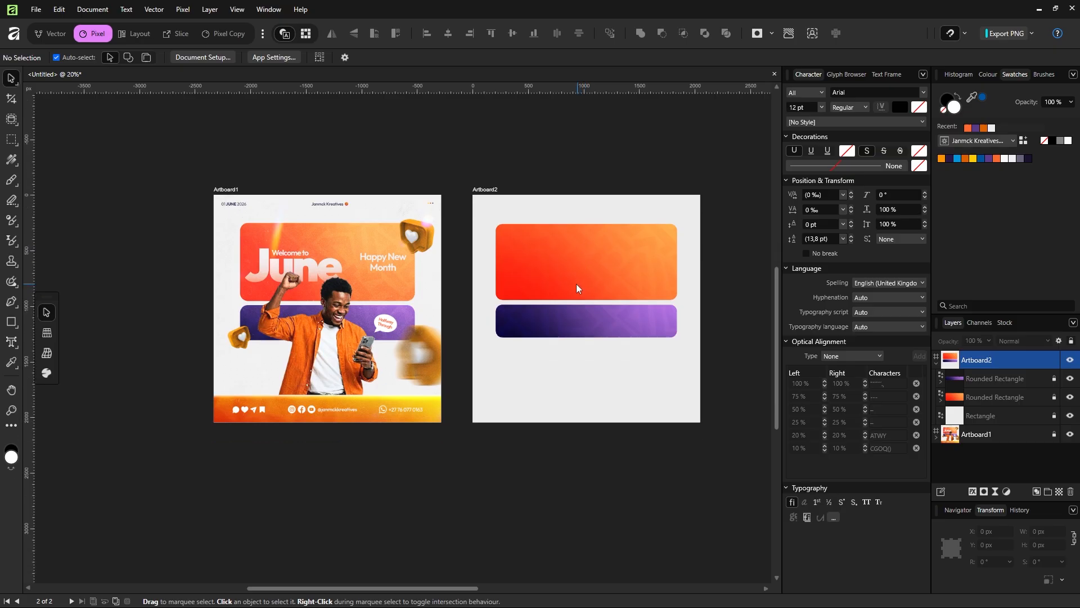
pyautogui.hscroll(-1, 574, 283)
pyautogui.hscroll(2, 520, 280)
pyautogui.scroll(1, 519, 278)
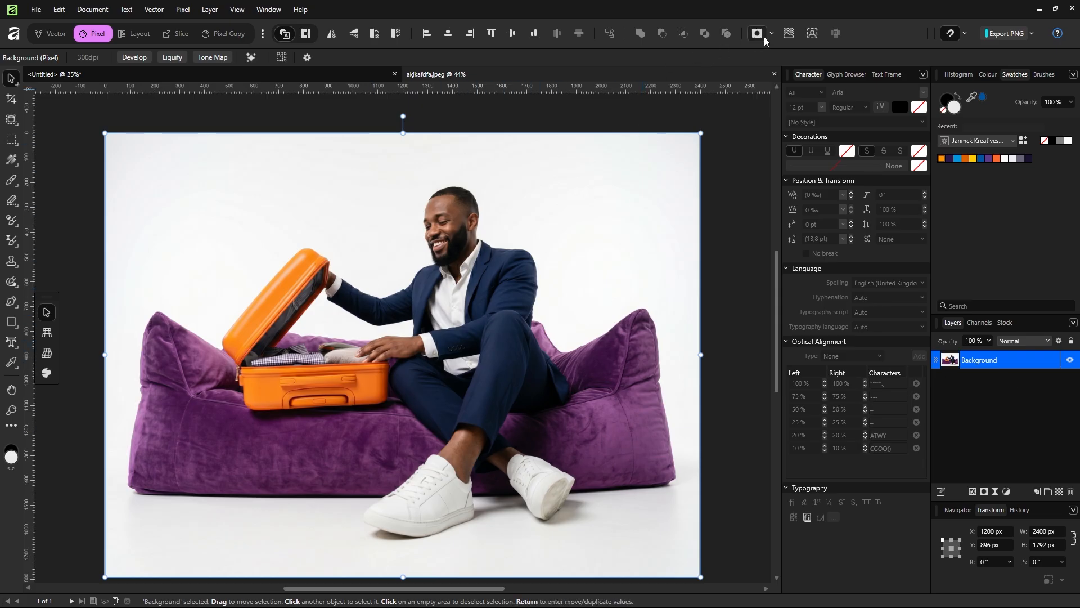
# Remove the background from the photo of the man on the purple couch and copy the cutout onto the flyer's Artboard2
pyautogui.click(799, 36)
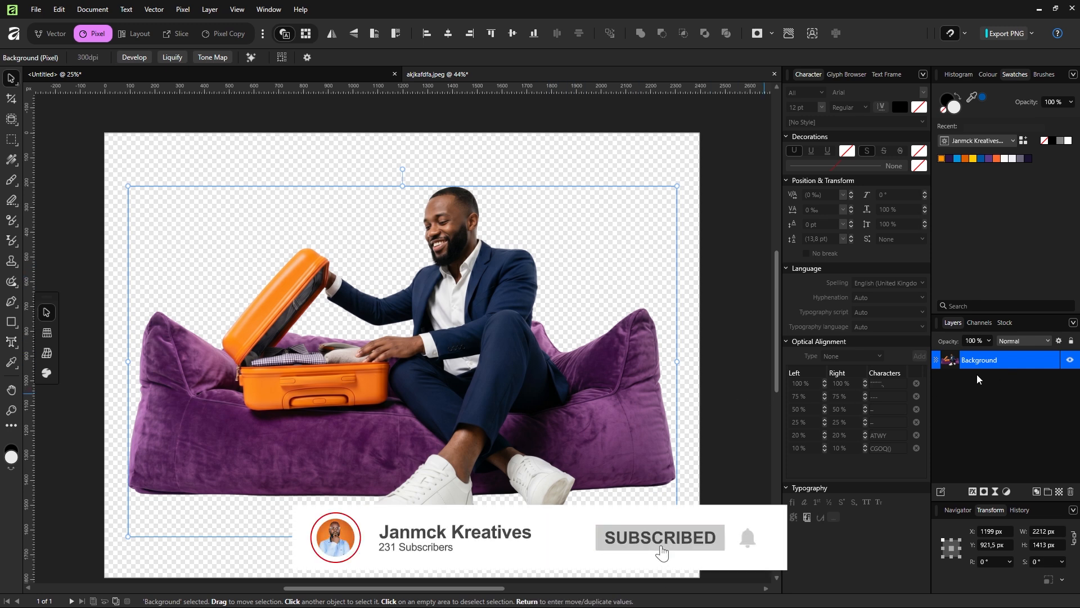
pyautogui.click(989, 394)
pyautogui.click(980, 361)
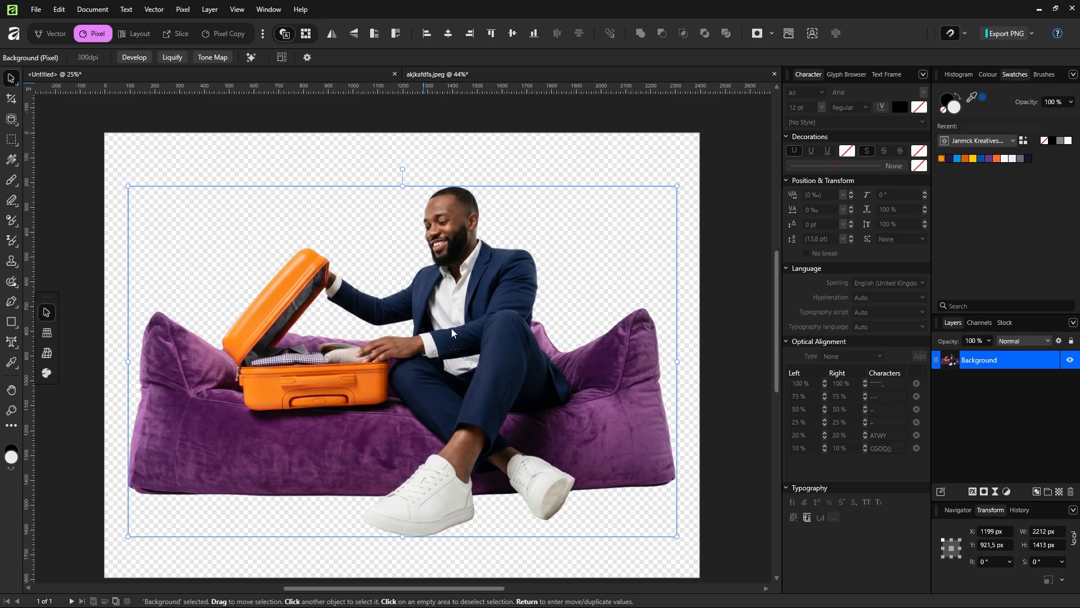
pyautogui.hotkey('ctrl', 'Tab')
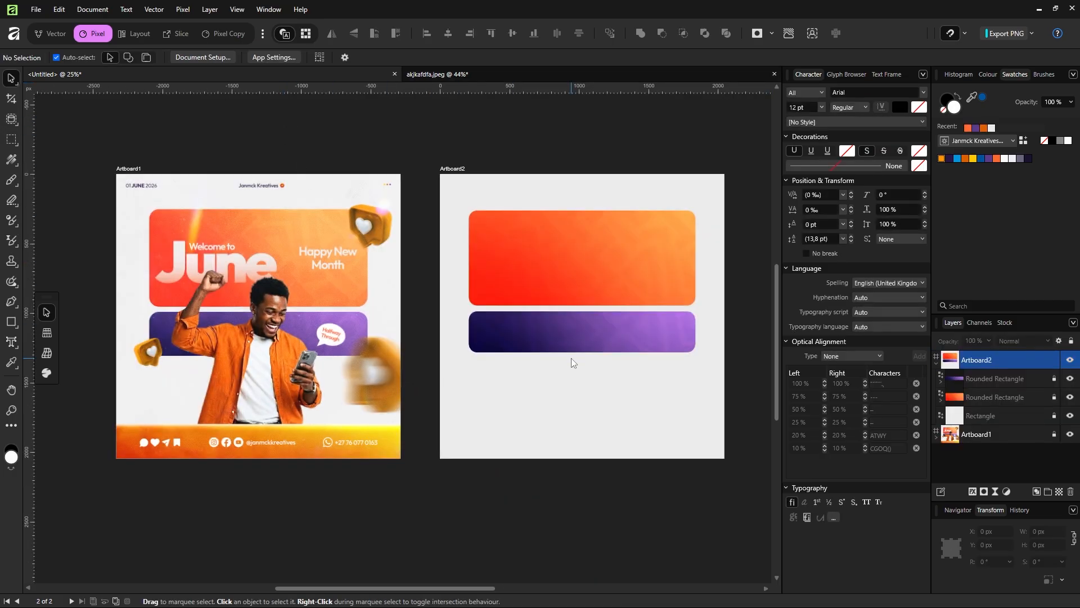
pyautogui.hotkey('ctrl', 'v')
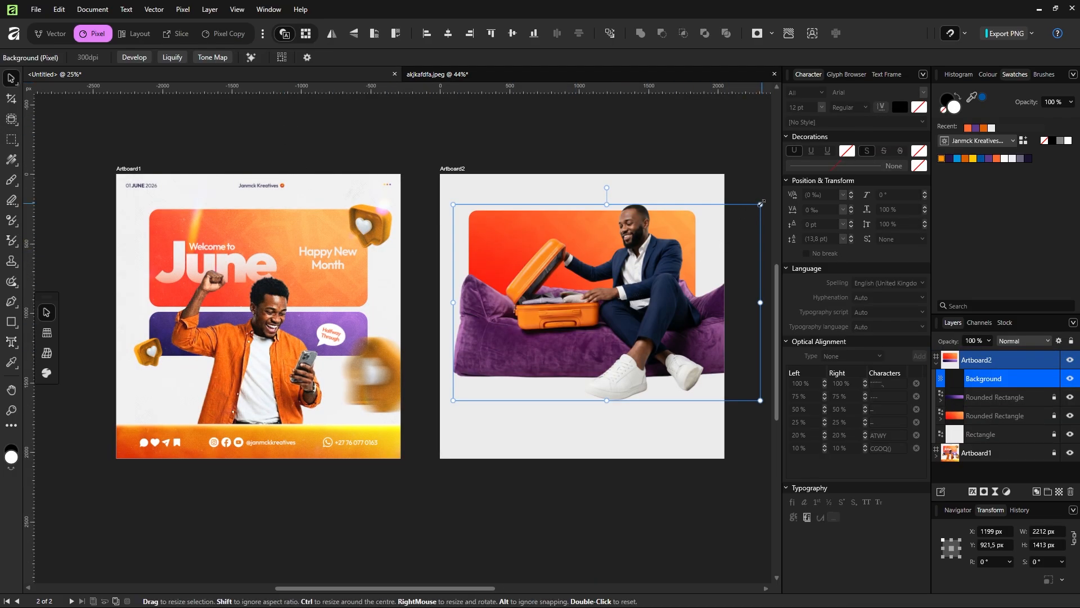
# Scale the couch cutout to about 1724 by 1101 px and centre it horizontally on Artboard2, overlapping the purple panel
pyautogui.moveTo(761, 204); pyautogui.dragTo(645, 309)
pyautogui.moveTo(588, 341); pyautogui.dragTo(616, 333)
pyautogui.moveTo(653, 389)
pyautogui.mouseDown()
pyautogui.moveTo(691, 414)
pyautogui.moveTo(654, 396)
pyautogui.mouseUp()
pyautogui.moveTo(679, 292); pyautogui.dragTo(695, 282)
pyautogui.moveTo(647, 357); pyautogui.dragTo(643, 355)
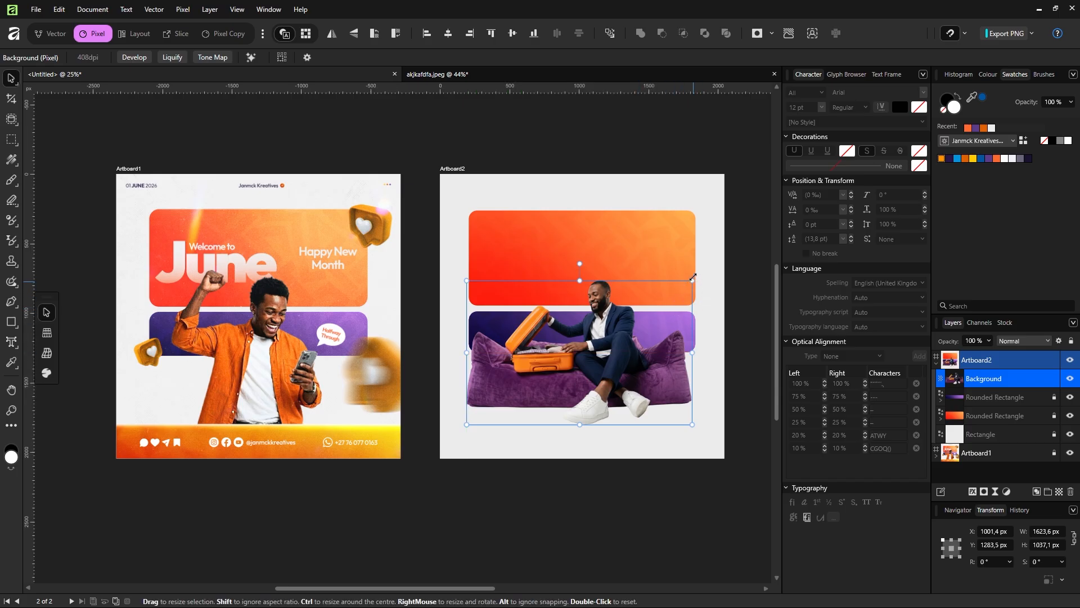
pyautogui.moveTo(692, 280); pyautogui.dragTo(697, 278)
pyautogui.moveTo(631, 349); pyautogui.dragTo(636, 354)
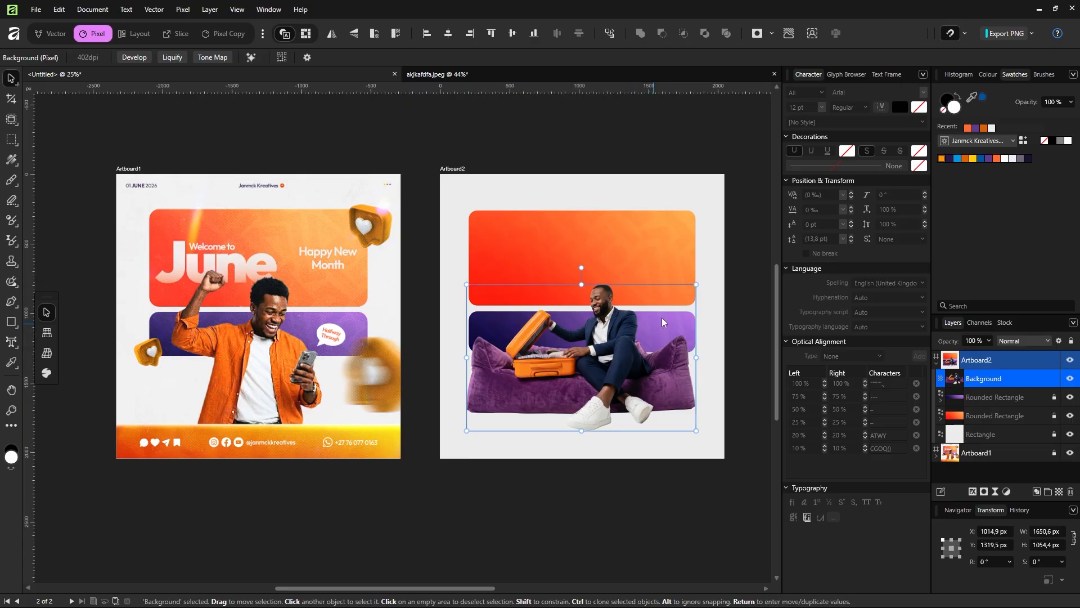
pyautogui.moveTo(693, 286); pyautogui.dragTo(702, 279)
pyautogui.moveTo(657, 322); pyautogui.dragTo(654, 333)
pyautogui.scroll(3, 654, 335)
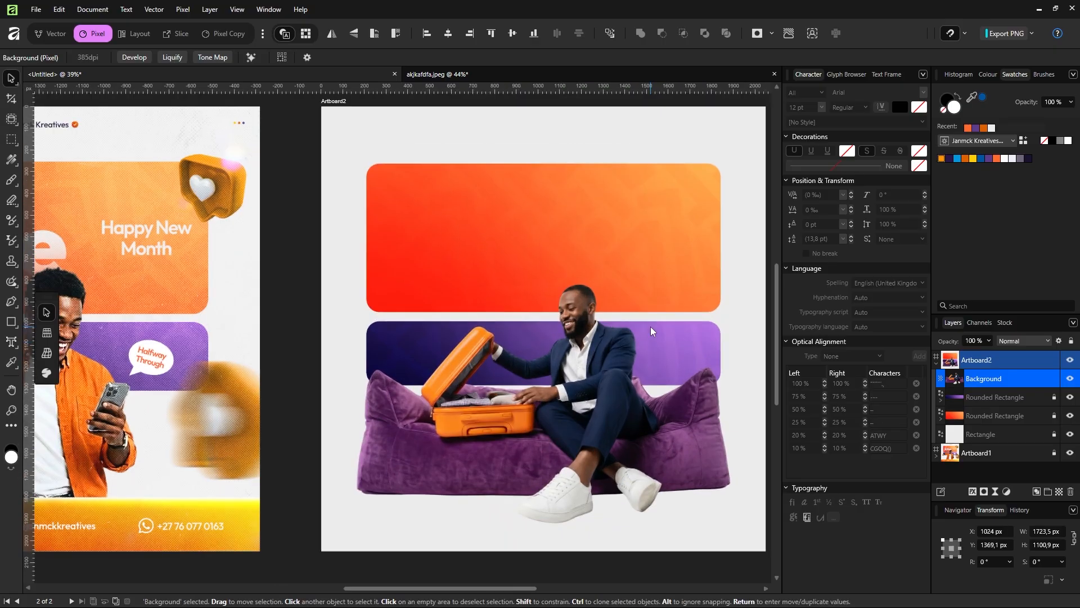
pyautogui.scroll(-3, 603, 305)
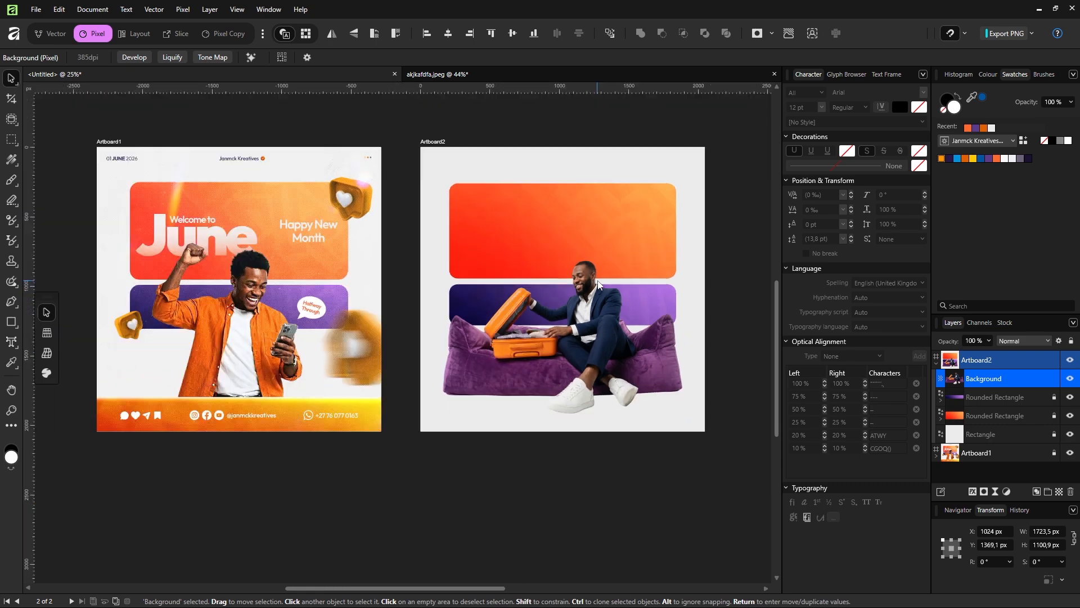
pyautogui.click(525, 203)
pyautogui.scroll(2, 530, 252)
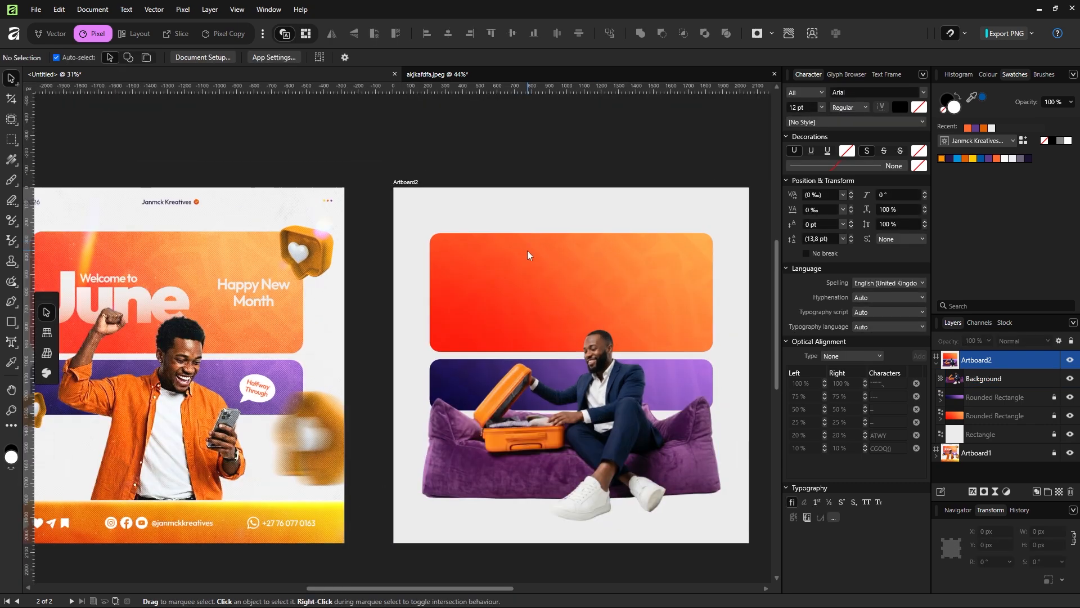
pyautogui.scroll(-3, 529, 252)
# Enable the Retouching and Colour Grading studios and switch to the Retouching studio with the couch cutout selected
pyautogui.click(617, 334)
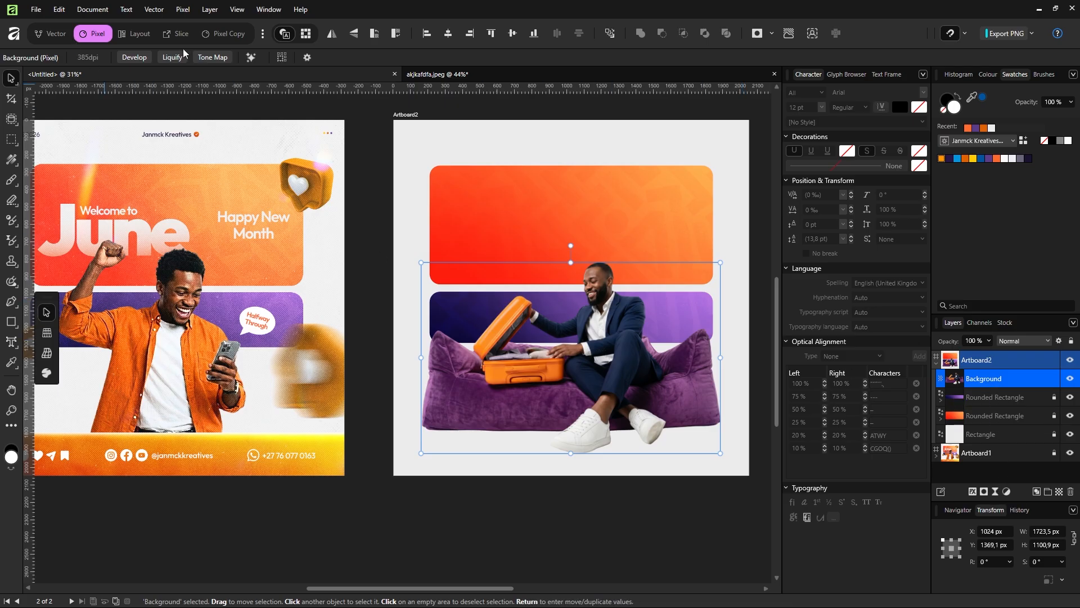
pyautogui.click(263, 34)
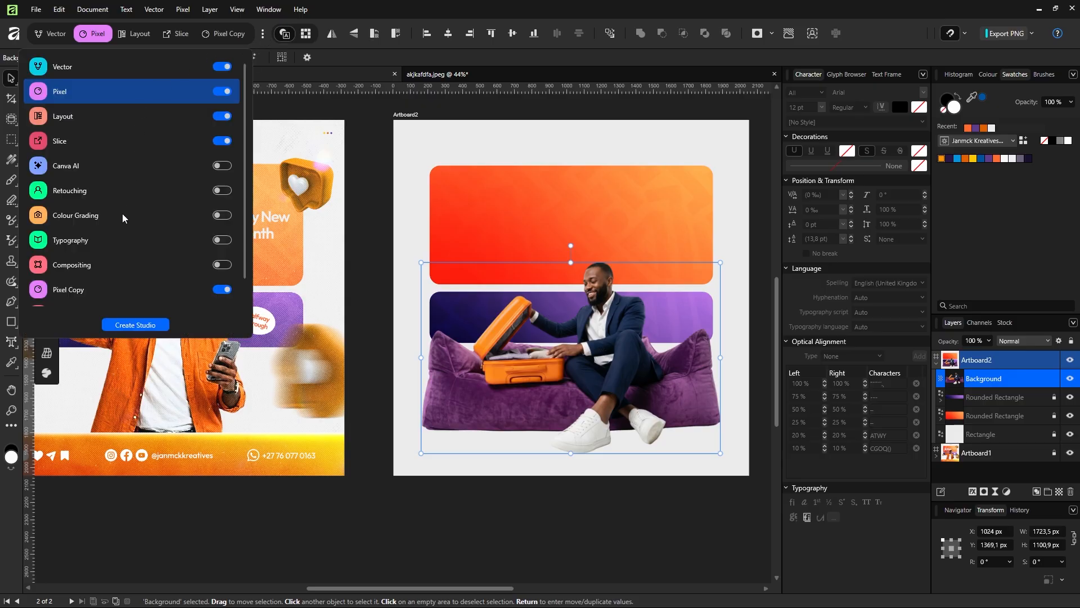
pyautogui.click(221, 191)
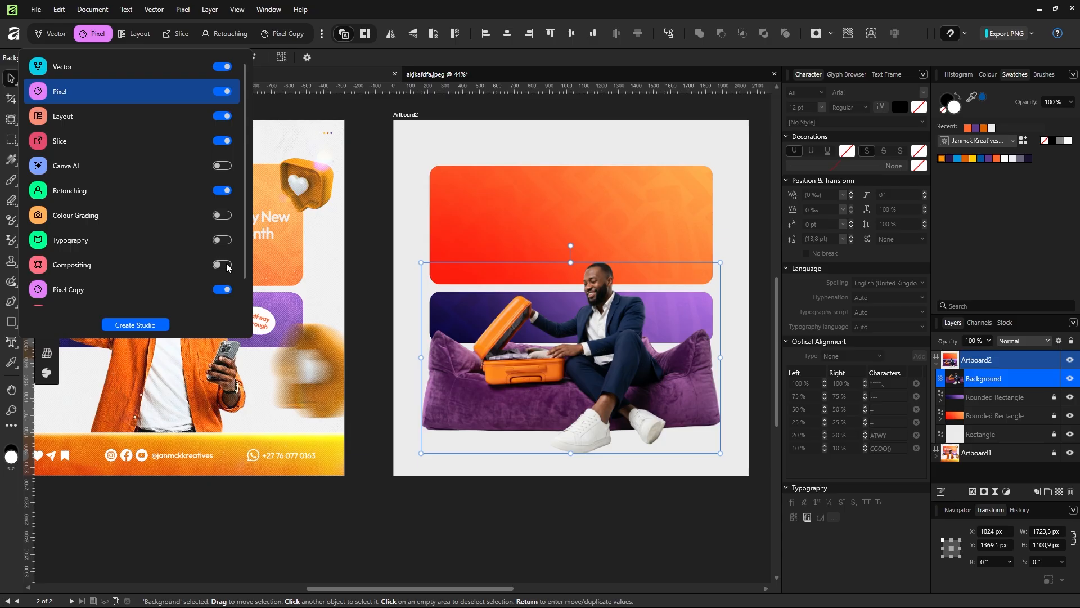
pyautogui.scroll(-1, 169, 209)
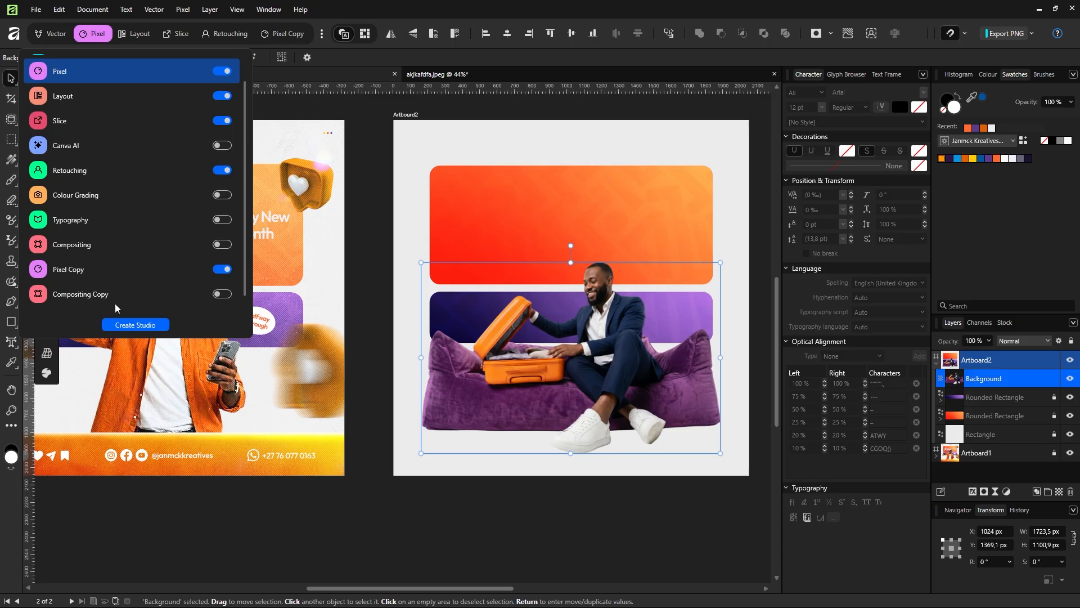
pyautogui.click(220, 197)
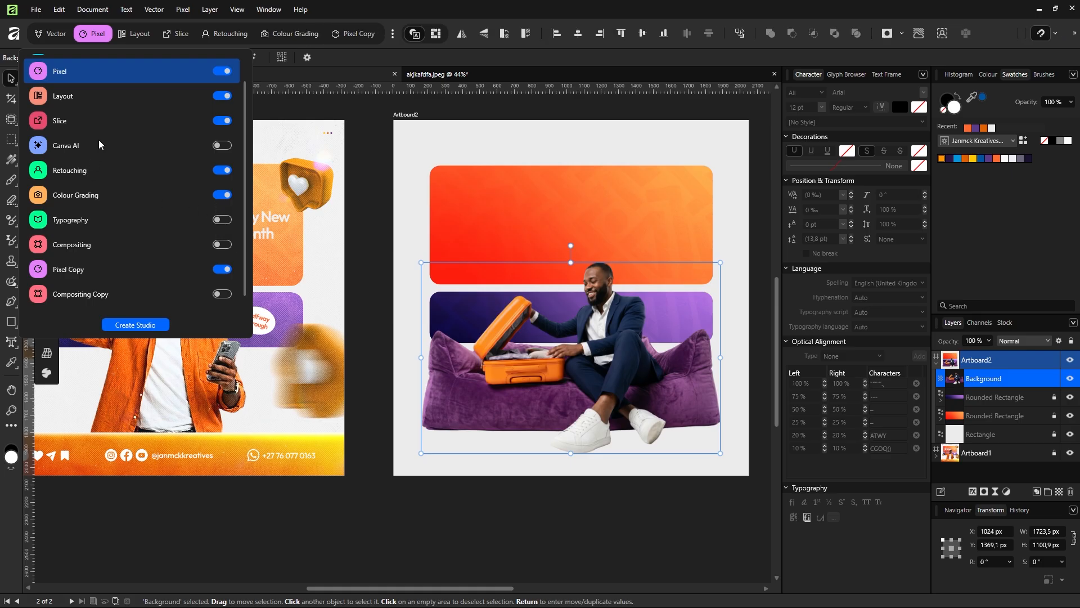
pyautogui.click(351, 1)
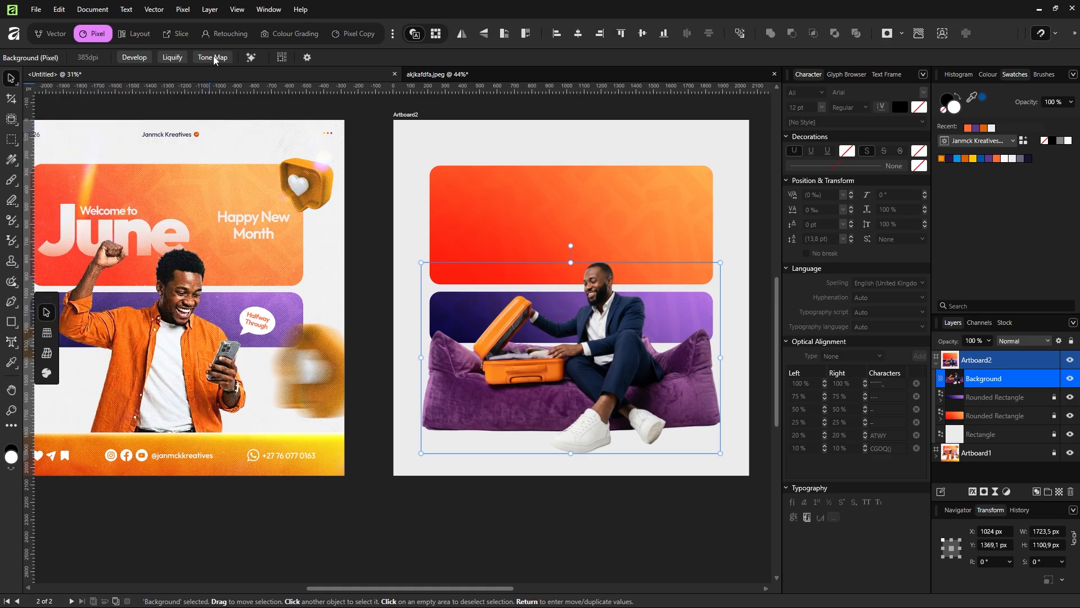
pyautogui.click(236, 34)
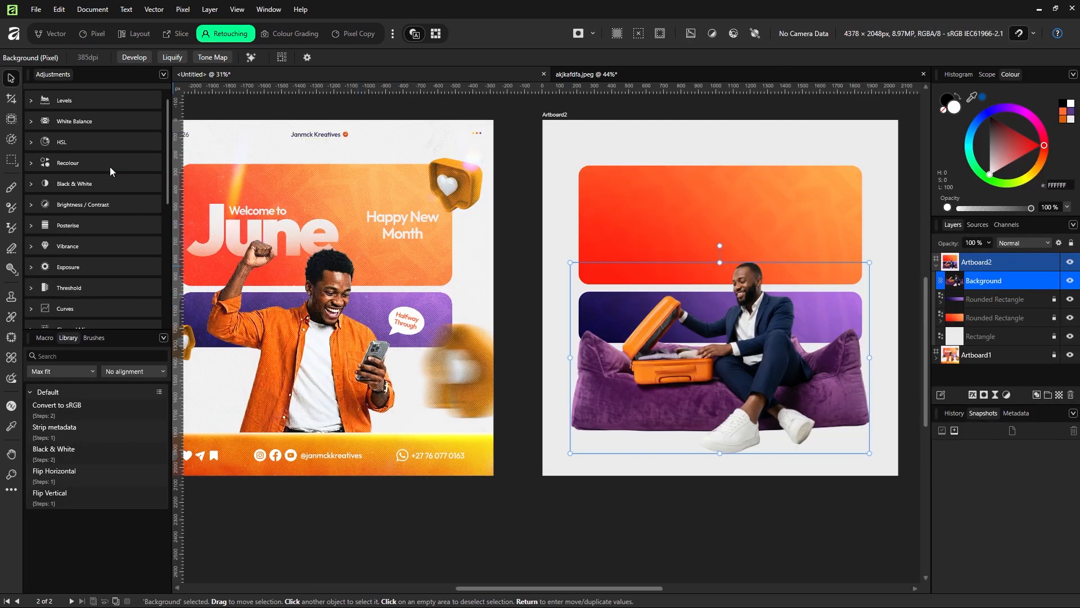
# Add a live Halftone filter to the couch cutout with a Colour screen and Round dots
pyautogui.scroll(-4, 94, 257)
pyautogui.scroll(4, 95, 257)
pyautogui.click(996, 396)
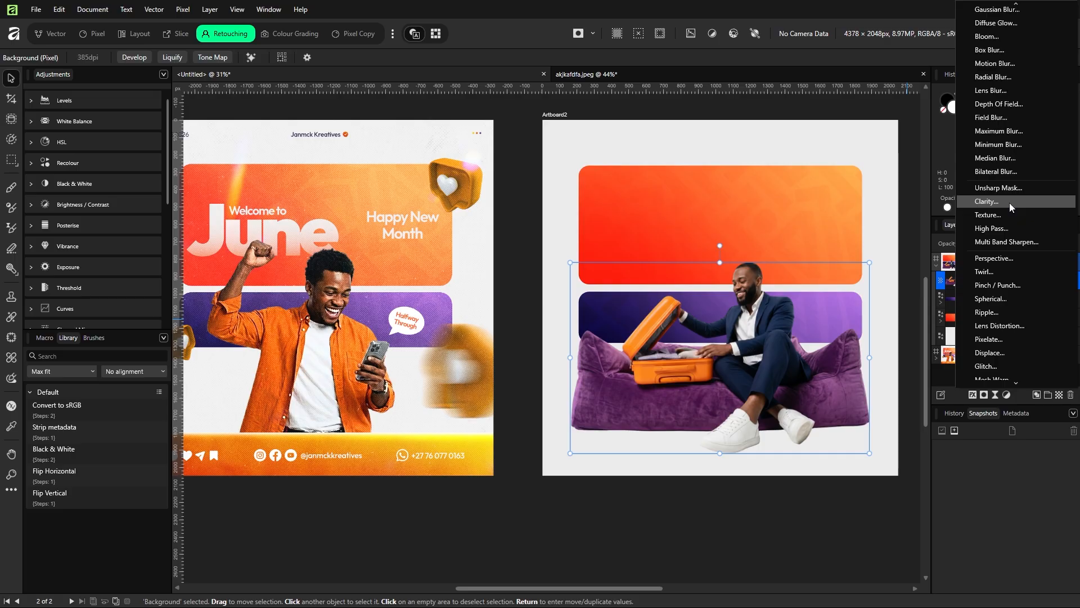
pyautogui.scroll(-2, 1009, 202)
pyautogui.scroll(-1, 1009, 205)
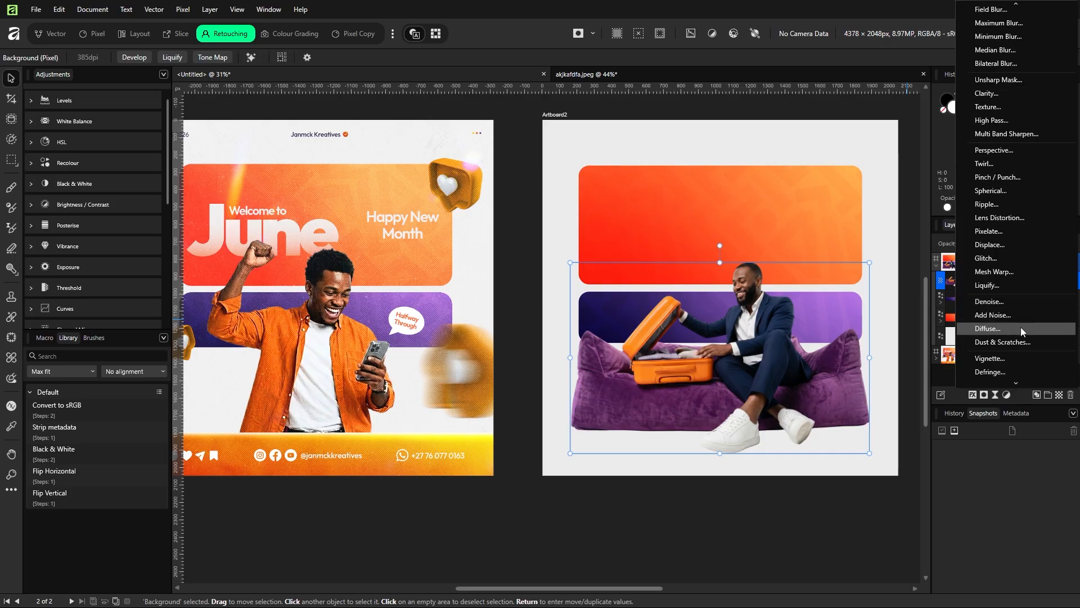
pyautogui.scroll(-2, 1023, 362)
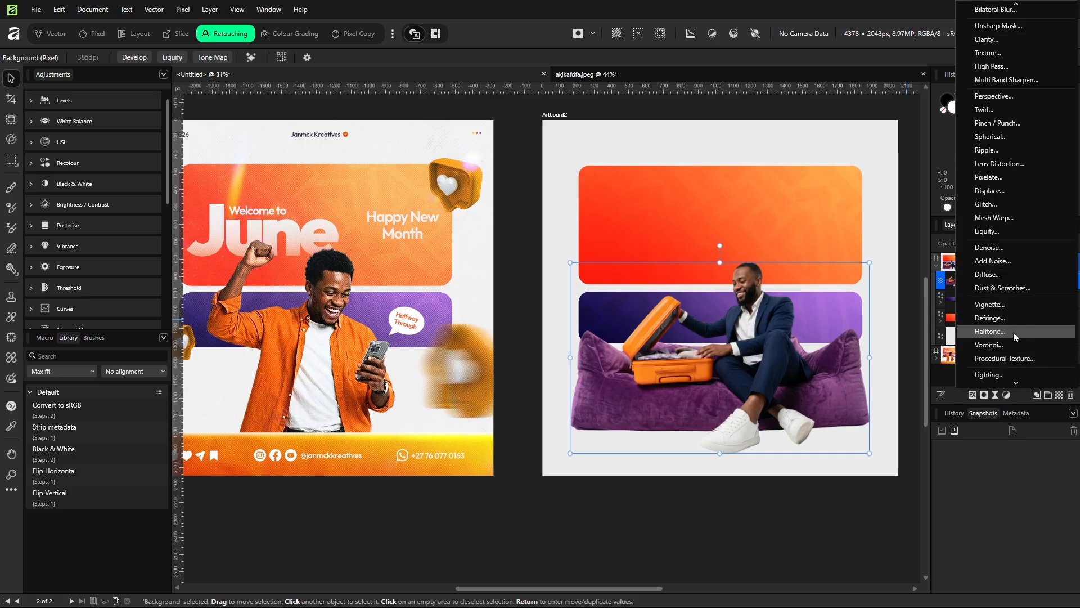
pyautogui.click(1012, 331)
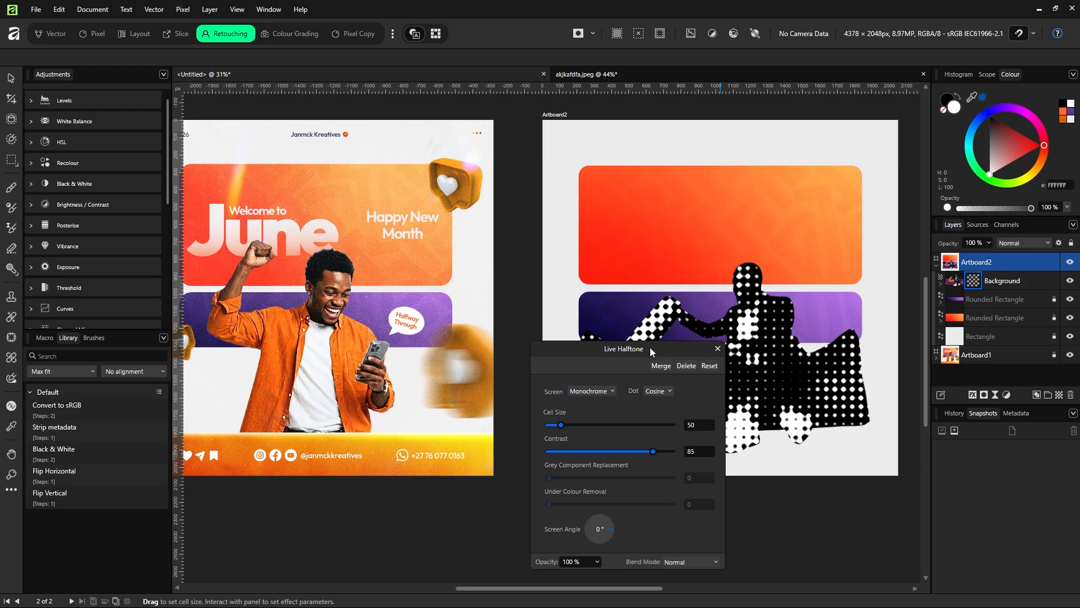
pyautogui.moveTo(650, 346); pyautogui.dragTo(575, 218)
pyautogui.click(540, 262)
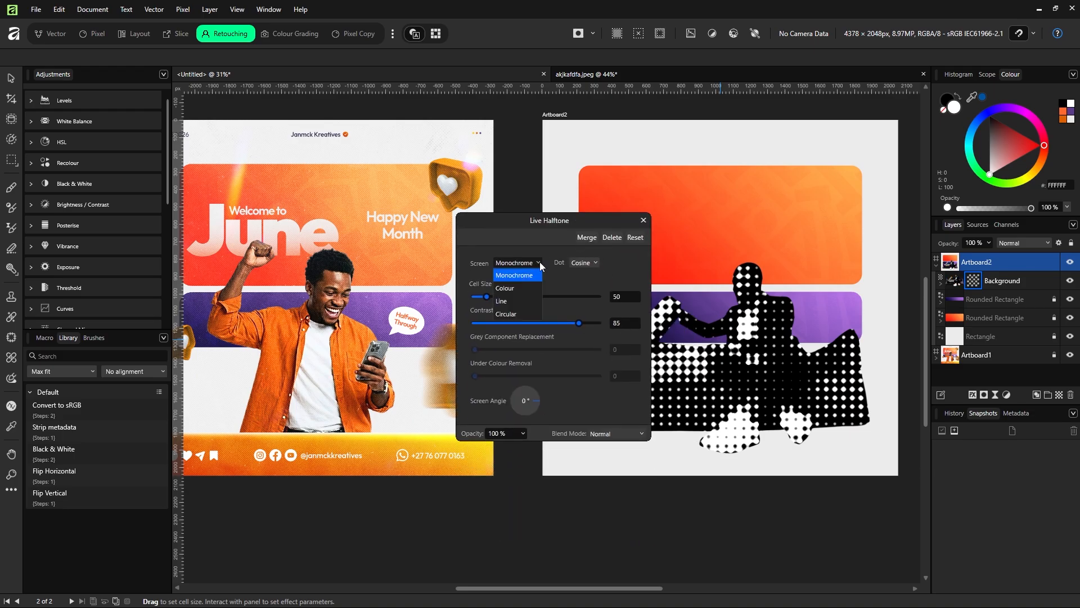
pyautogui.click(530, 284)
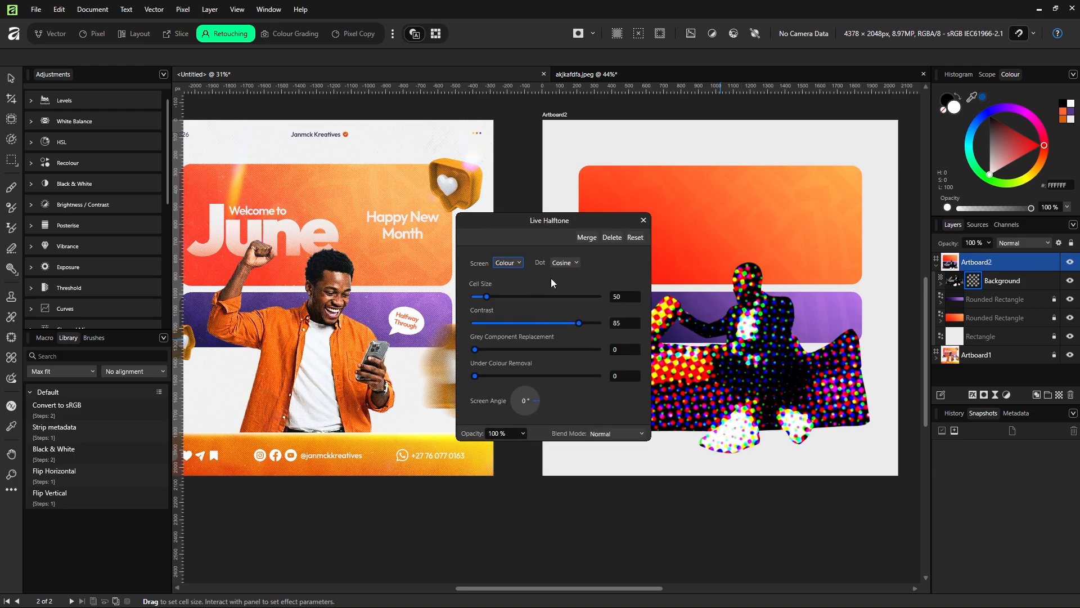
pyautogui.click(565, 262)
pyautogui.click(571, 288)
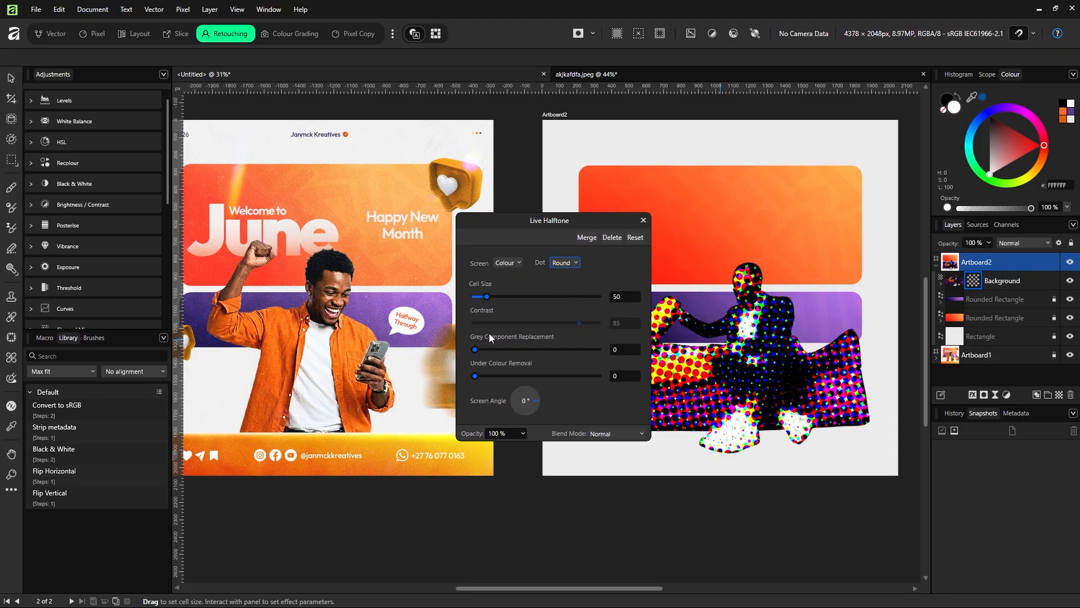
# Set the halftone's cell size to 2 and its opacity to 25%, and close the filter settings
pyautogui.scroll(4, 753, 347)
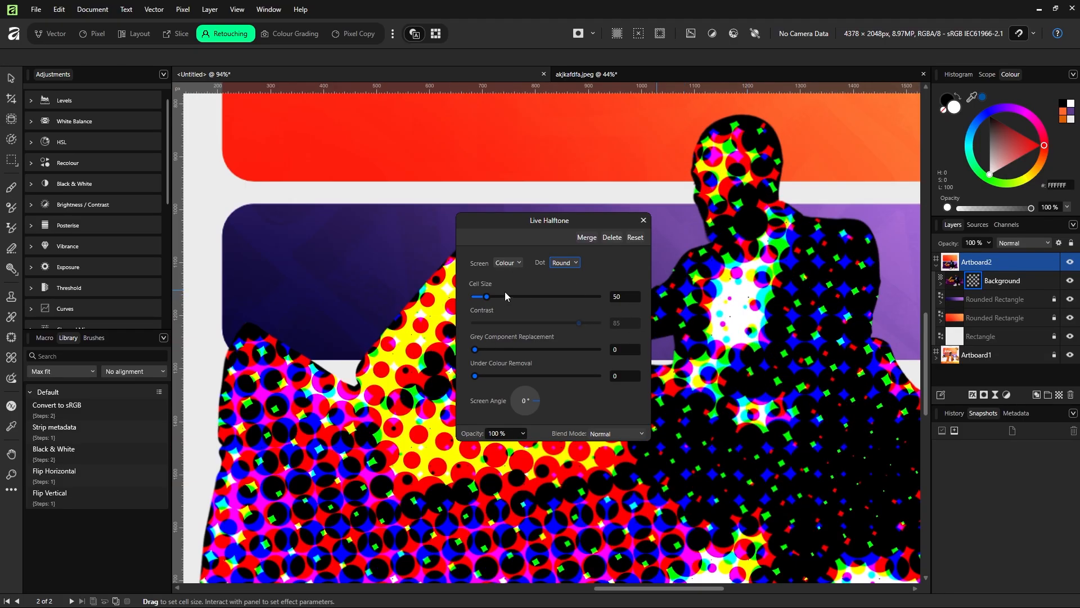
pyautogui.moveTo(488, 296); pyautogui.dragTo(475, 298)
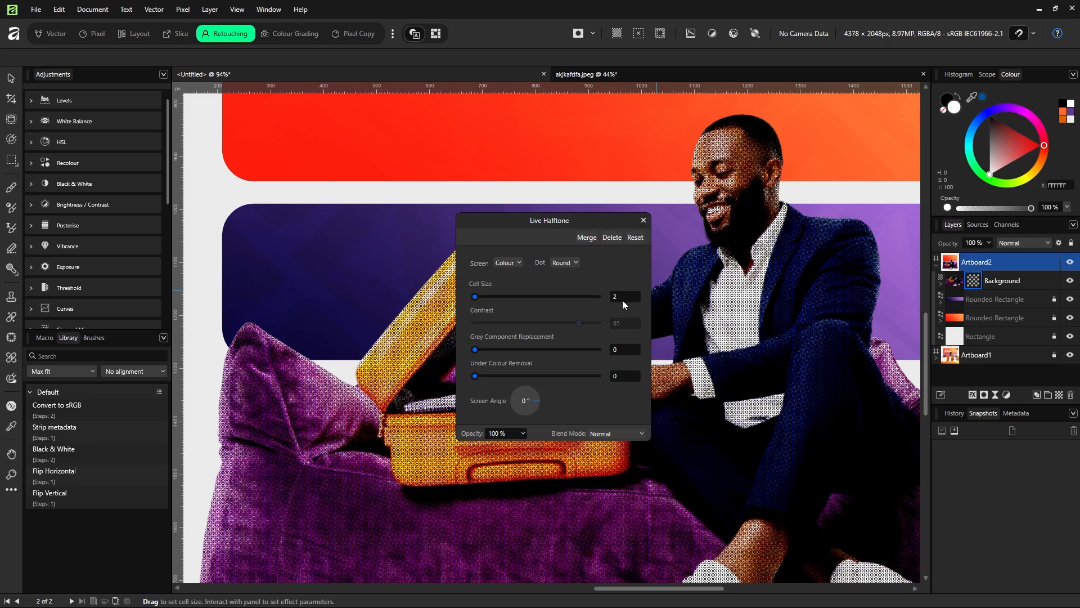
pyautogui.moveTo(604, 217); pyautogui.dragTo(589, 215)
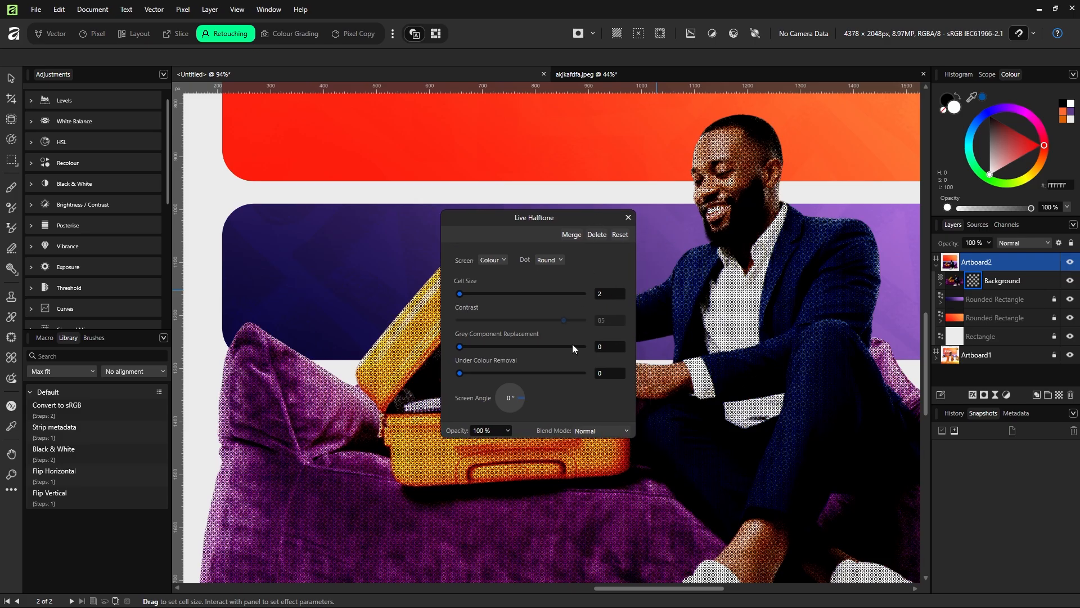
pyautogui.click(508, 431)
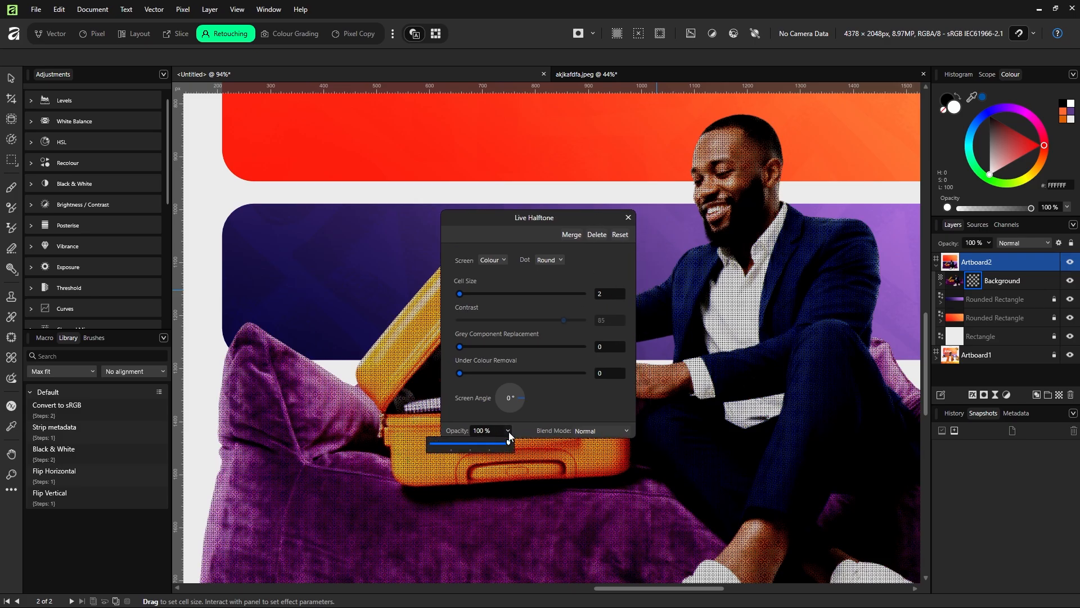
pyautogui.moveTo(502, 442); pyautogui.dragTo(462, 444)
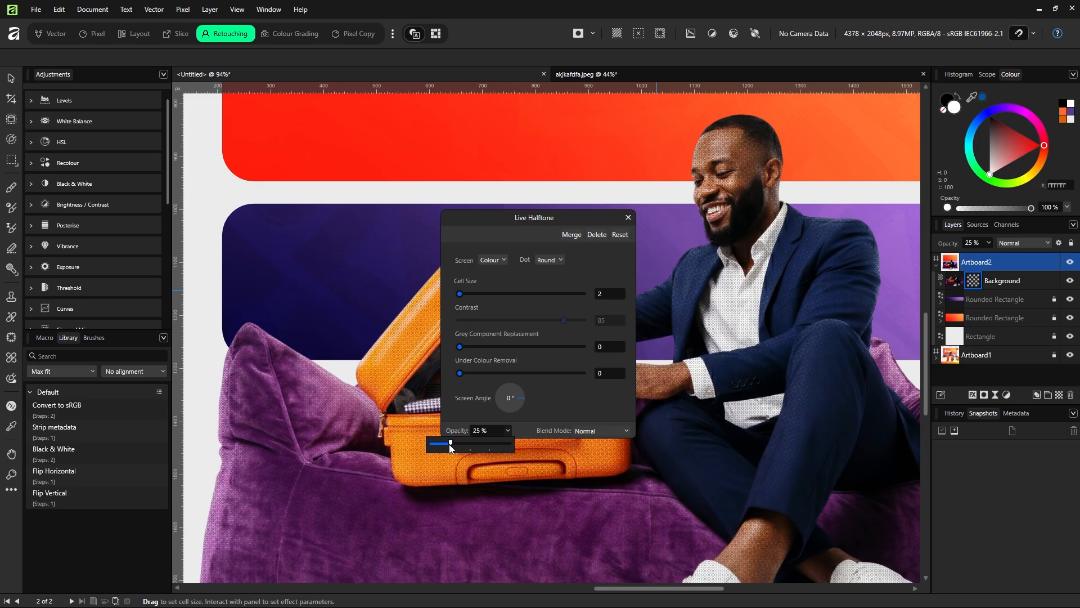
pyautogui.click(629, 219)
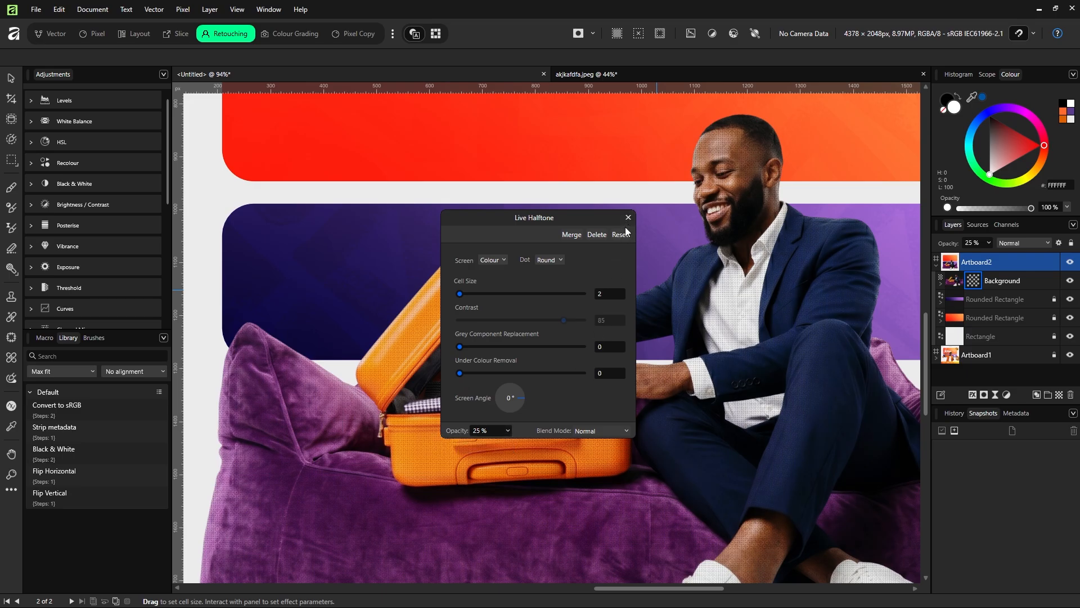
pyautogui.click(628, 217)
pyautogui.scroll(-5, 638, 288)
pyautogui.scroll(4, 702, 322)
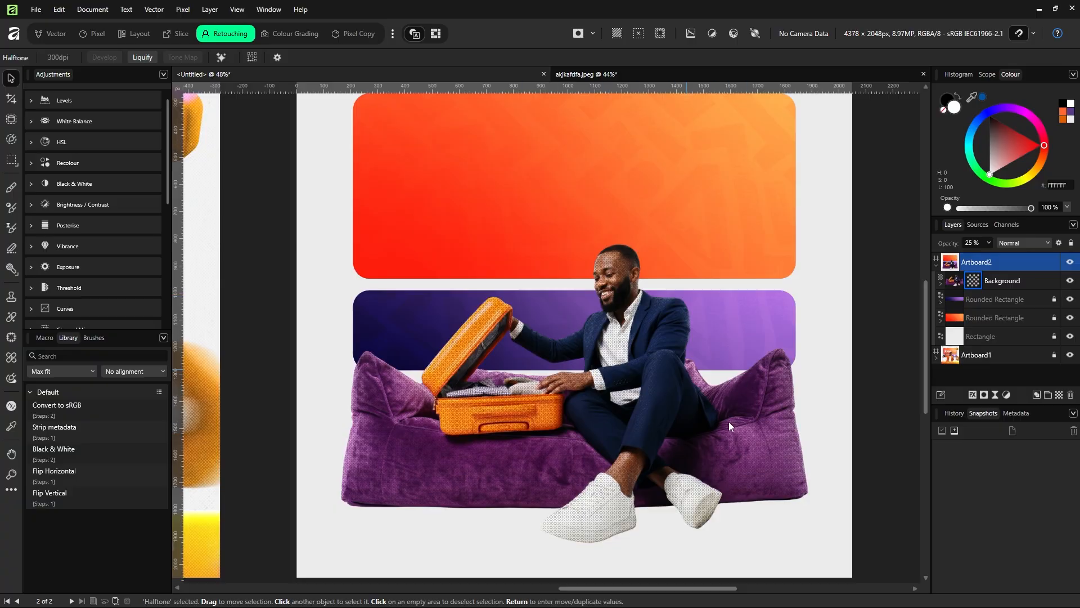
pyautogui.scroll(-1, 621, 267)
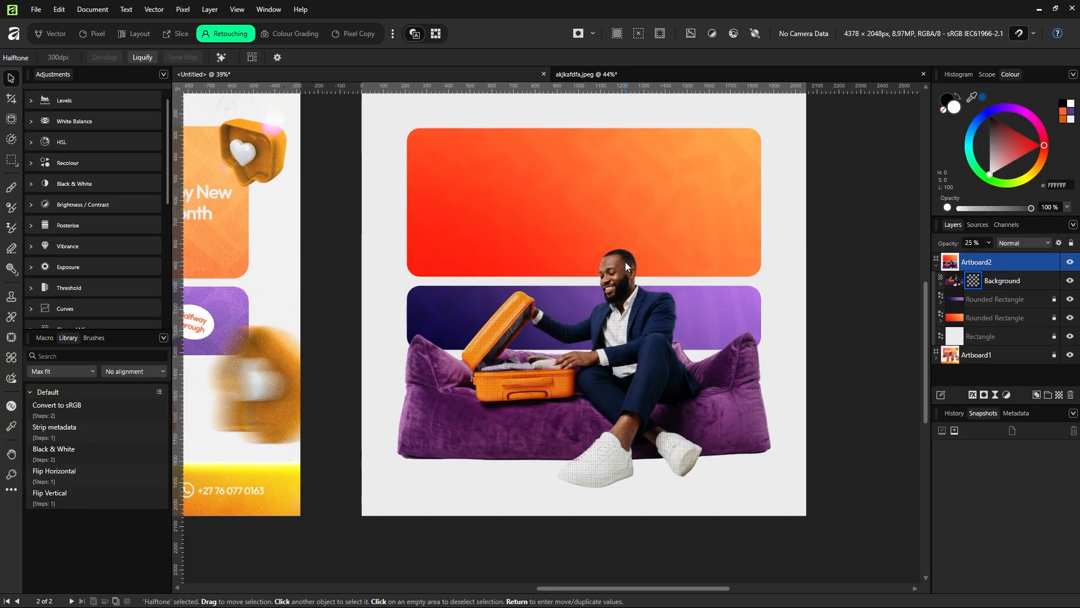
# Select the couch cutout's Background layer and switch to the Colour Grading studio
pyautogui.click(996, 285)
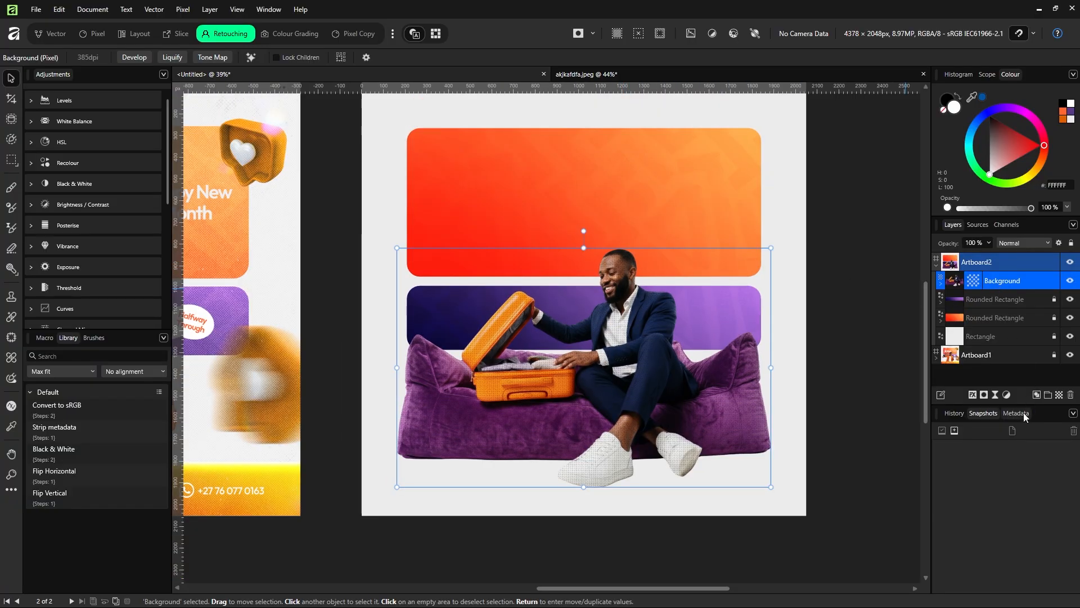
pyautogui.click(996, 396)
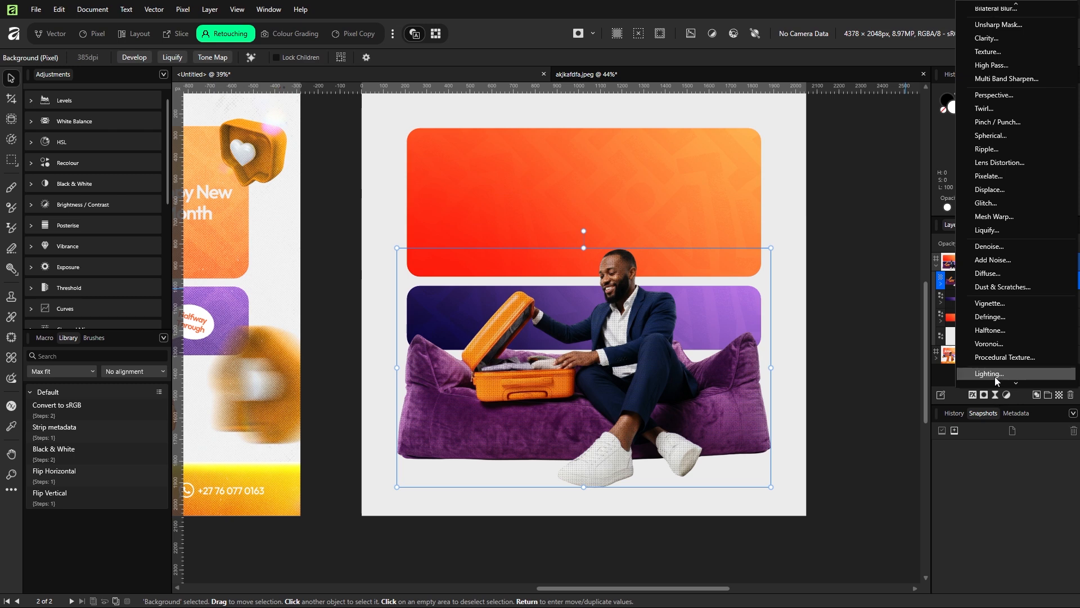
pyautogui.scroll(2, 998, 238)
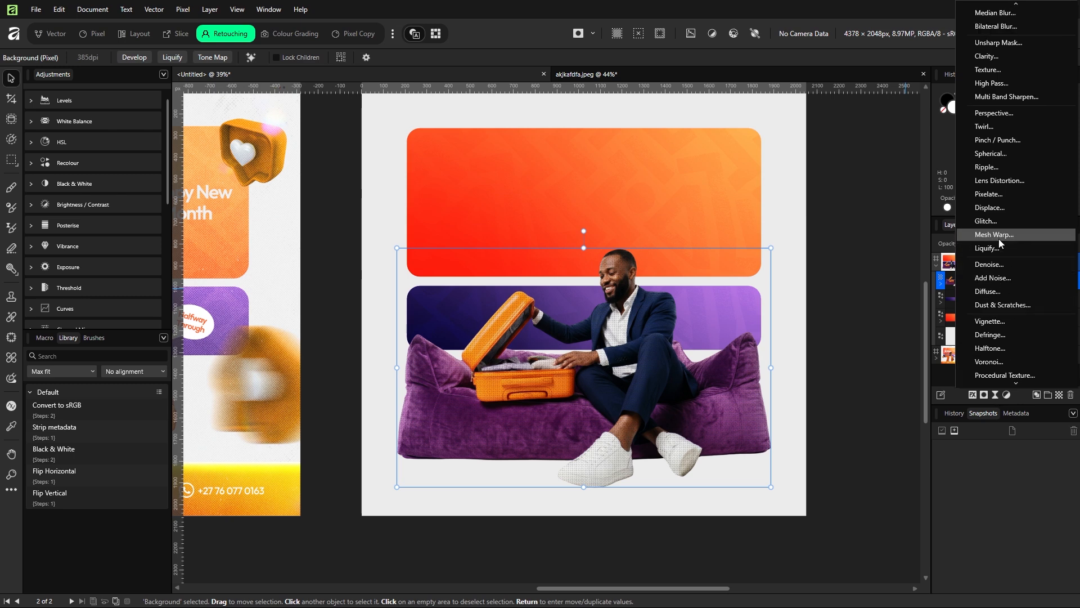
pyautogui.scroll(4, 1000, 224)
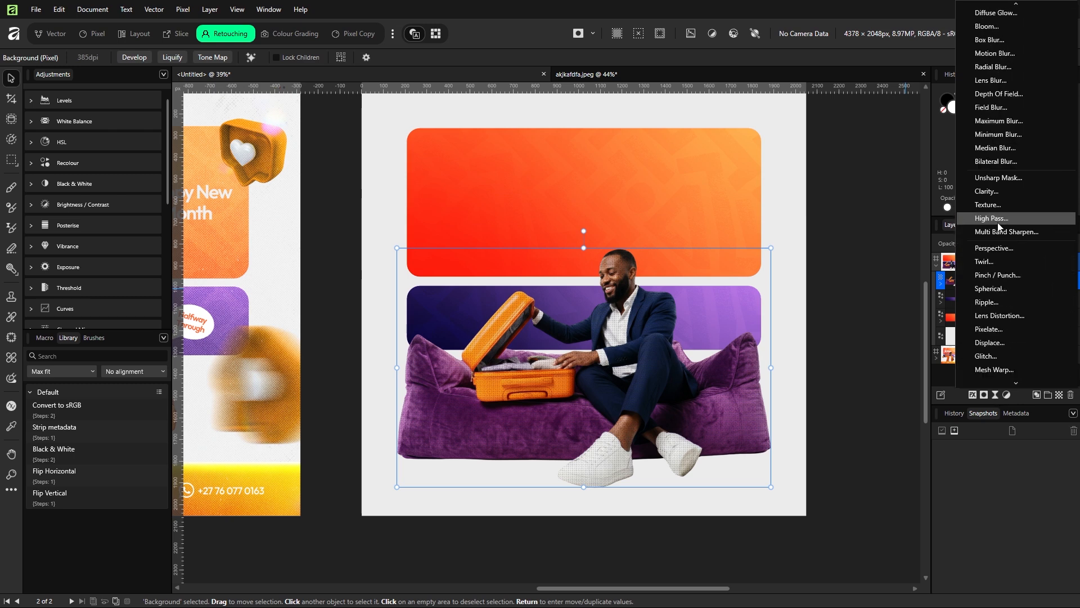
pyautogui.scroll(-4, 995, 221)
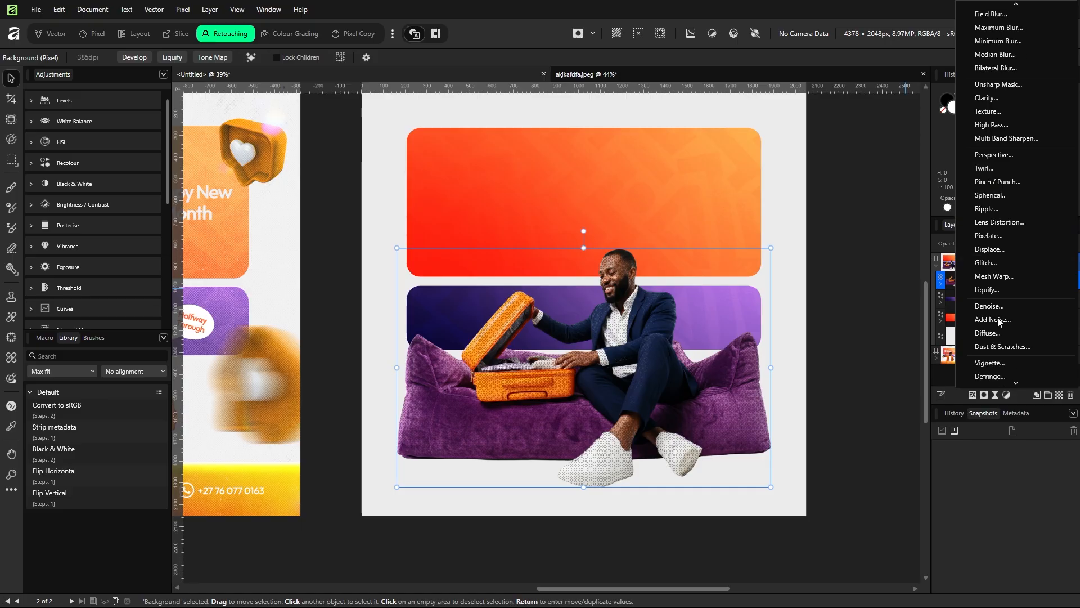
pyautogui.click(1012, 459)
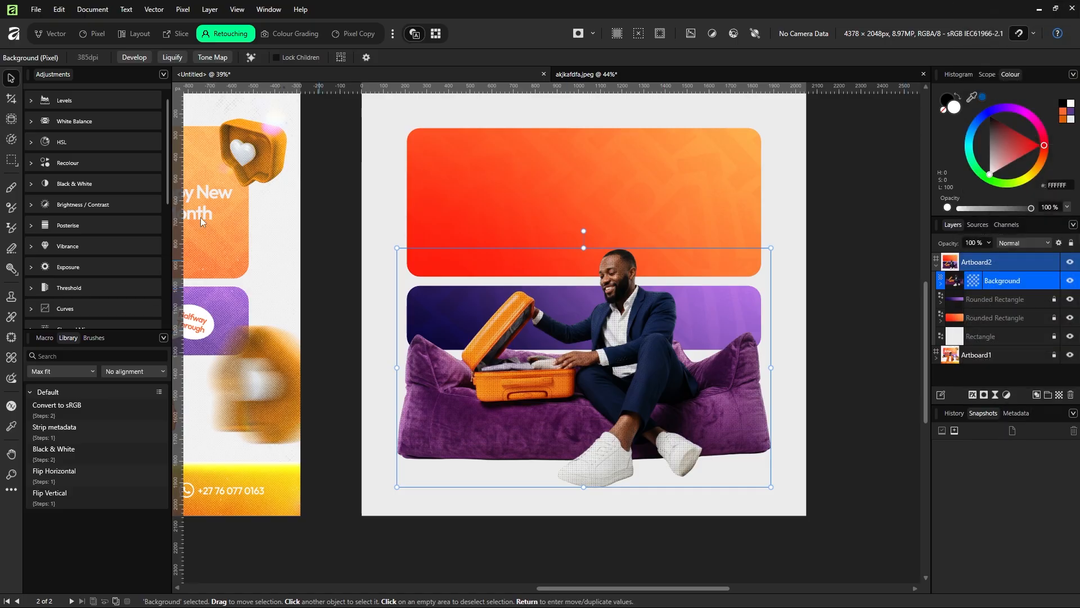
pyautogui.click(281, 35)
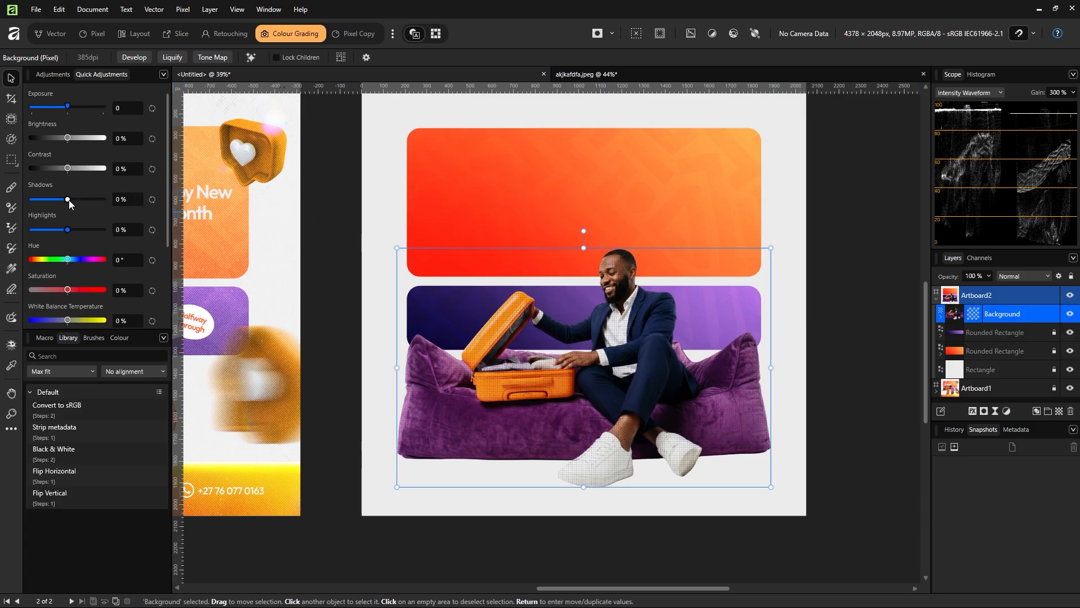
# Raise the couch cutout's contrast to 28%, with shadows back at 0% after trying darker values
pyautogui.moveTo(69, 200); pyautogui.dragTo(50, 200)
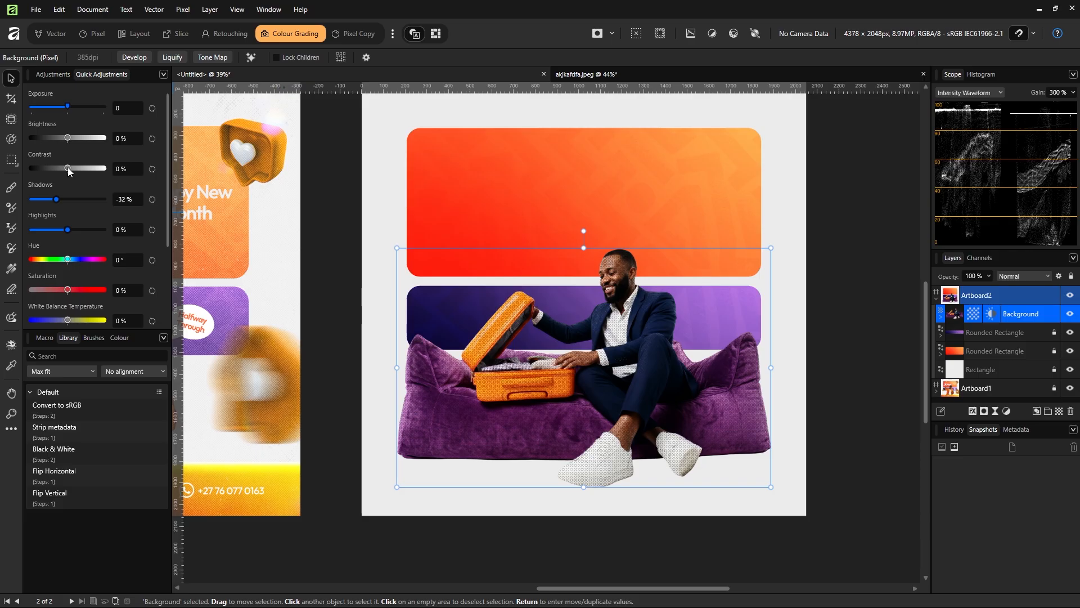
pyautogui.moveTo(67, 167); pyautogui.dragTo(76, 167)
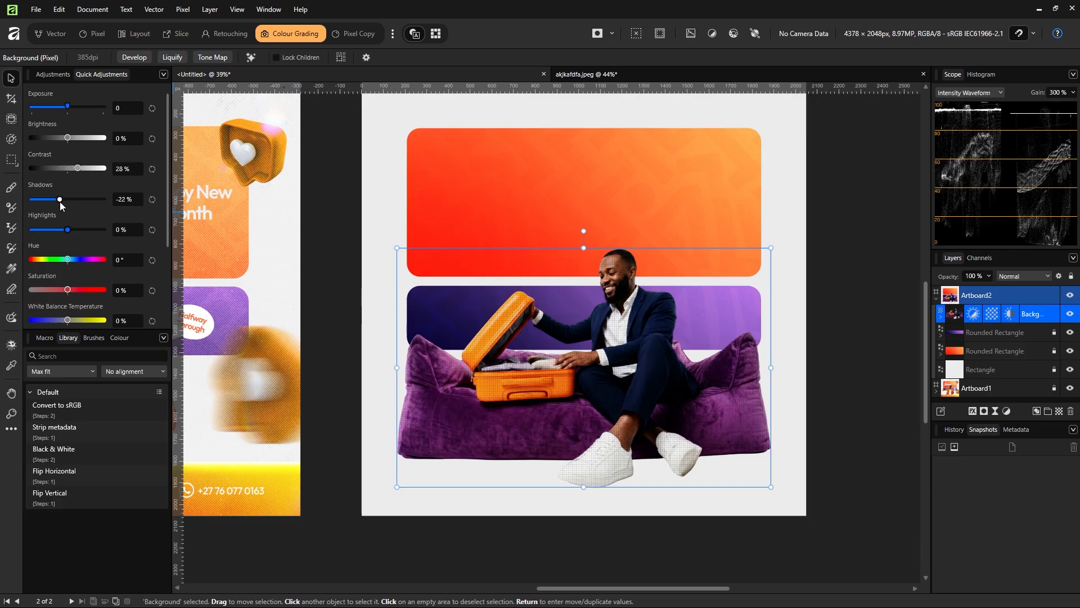
pyautogui.moveTo(59, 201); pyautogui.dragTo(69, 205)
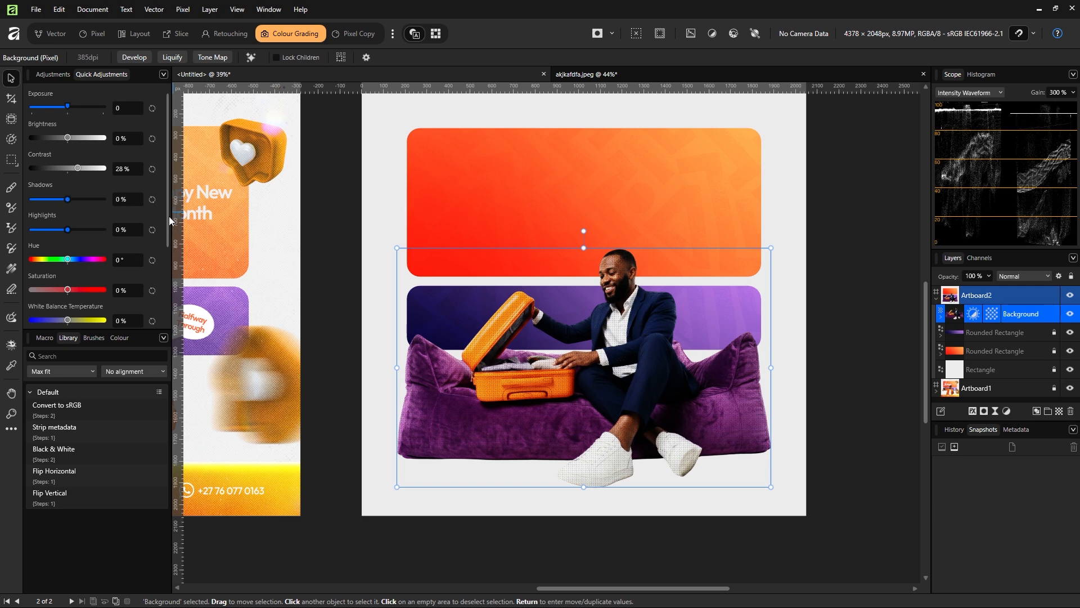
# Set the couch cutout's clarity to 32% and try a slight increase in sharpness
pyautogui.moveTo(171, 208); pyautogui.dragTo(166, 302)
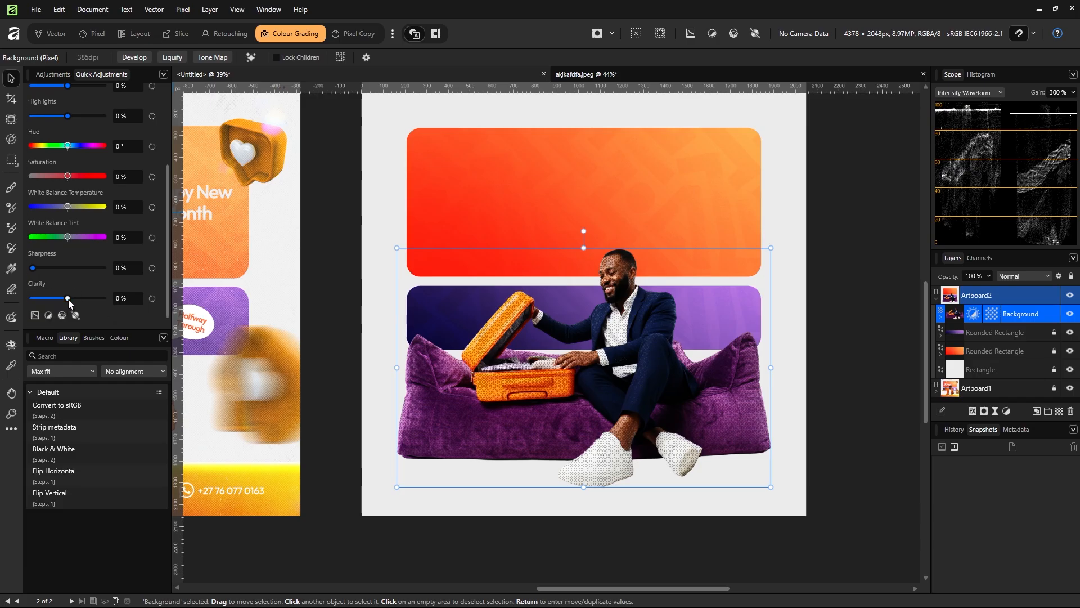
pyautogui.moveTo(69, 300); pyautogui.dragTo(83, 301)
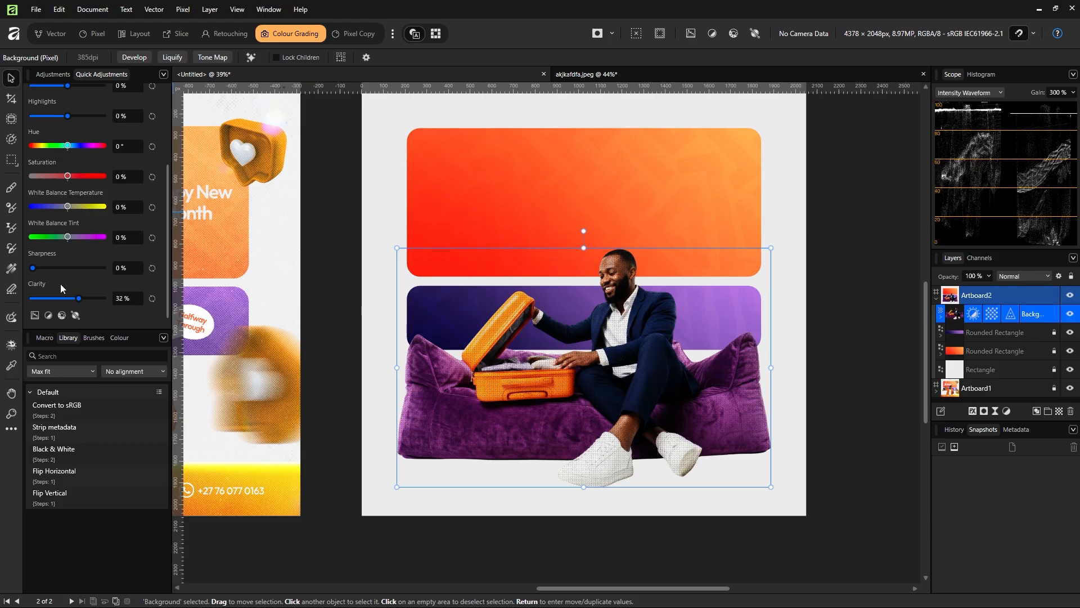
pyautogui.moveTo(35, 269); pyautogui.dragTo(42, 268)
# Return to the Pixel studio and deselect the couch cutout
pyautogui.hotkey('alt', '2')
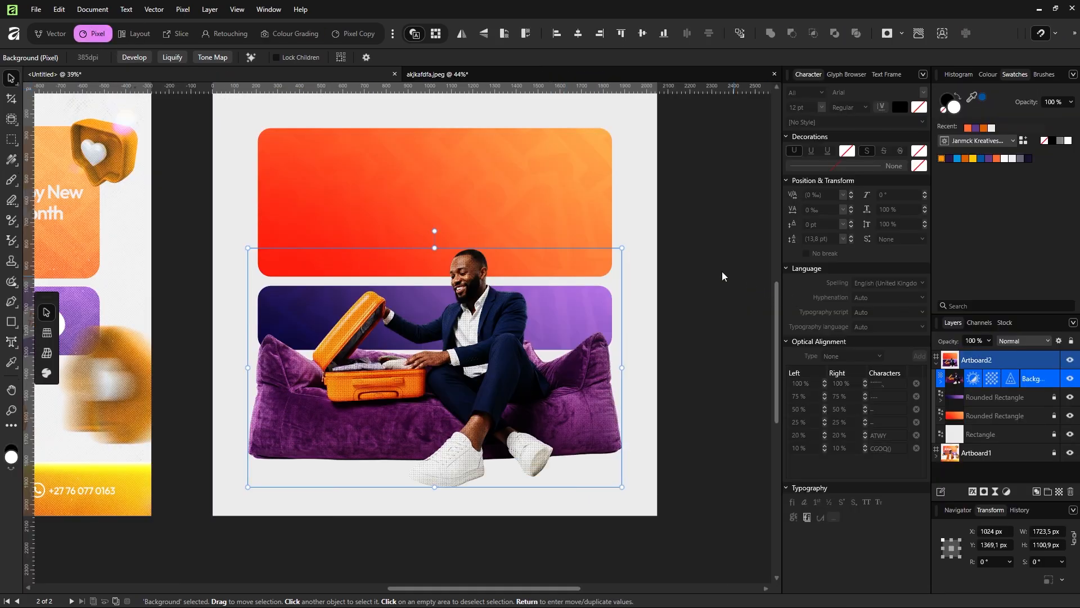
pyautogui.click(723, 273)
# Examine the halftone texture and grading of the couch cutout up close, and compare Artboard2 with the finished flyer on Artboard1
pyautogui.scroll(2, 454, 212)
pyautogui.scroll(6, 462, 273)
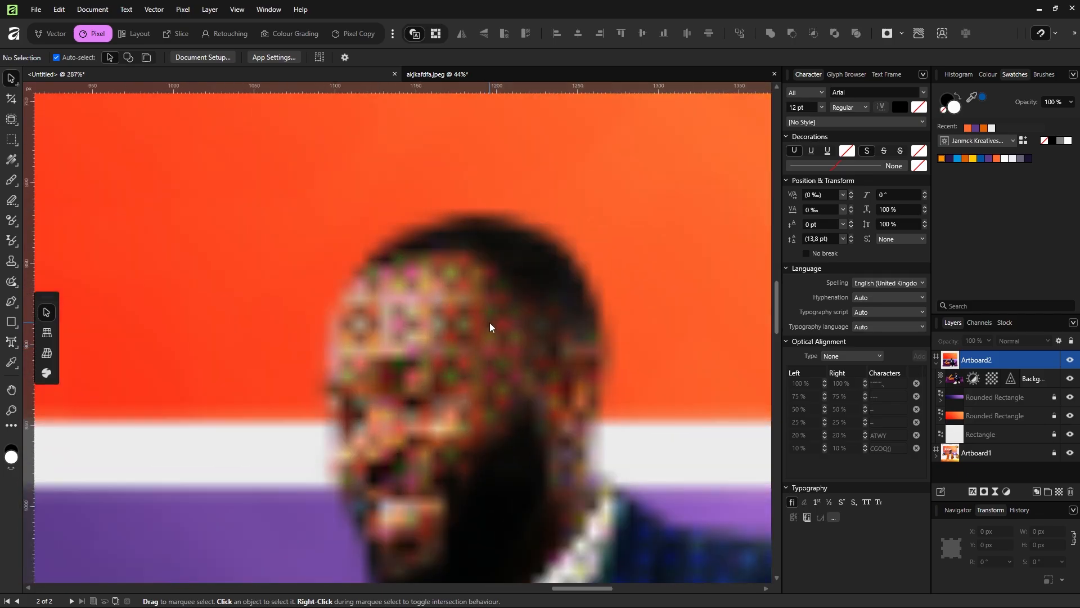
pyautogui.scroll(-4, 489, 326)
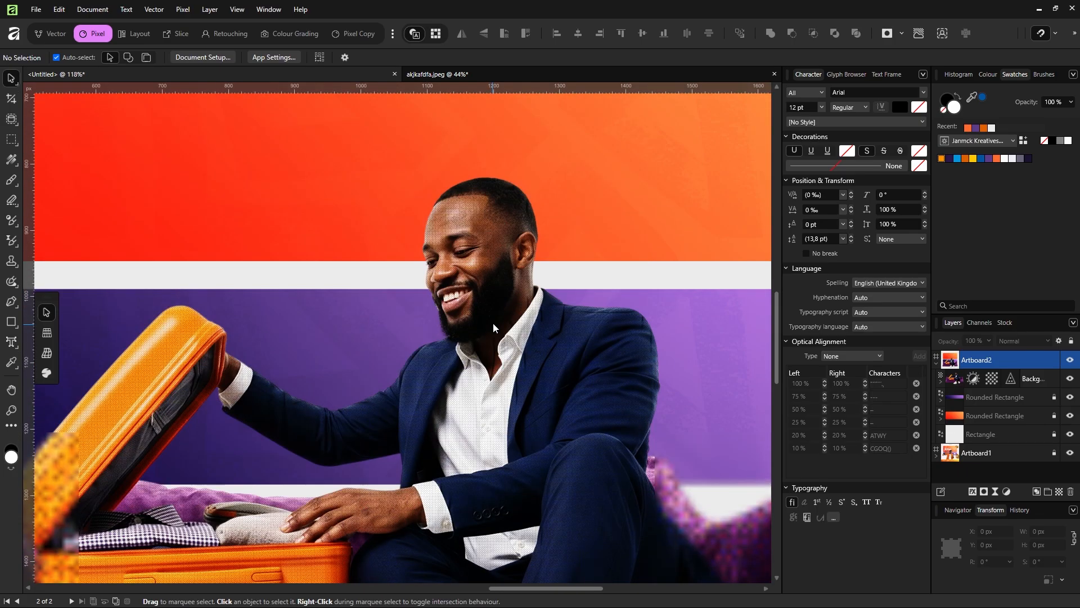
pyautogui.scroll(-4, 461, 335)
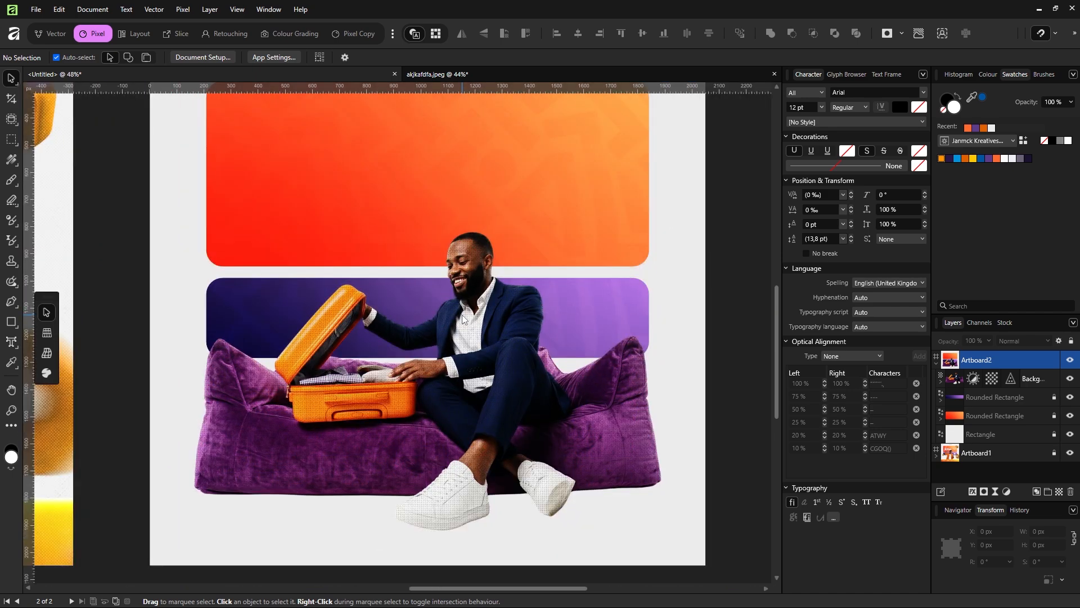
pyautogui.scroll(-2, 465, 316)
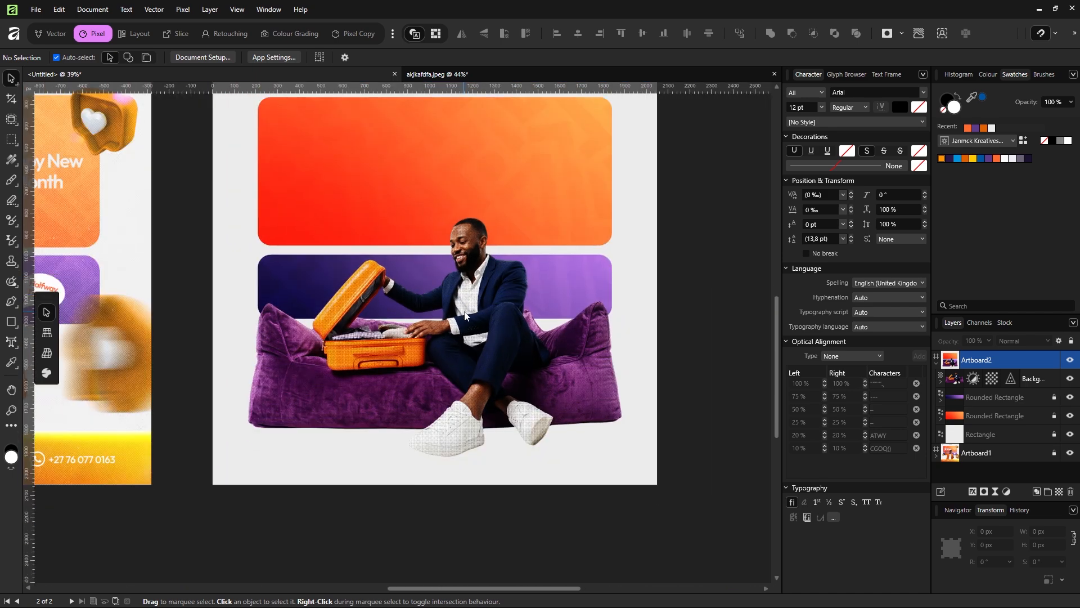
pyautogui.scroll(2, 460, 310)
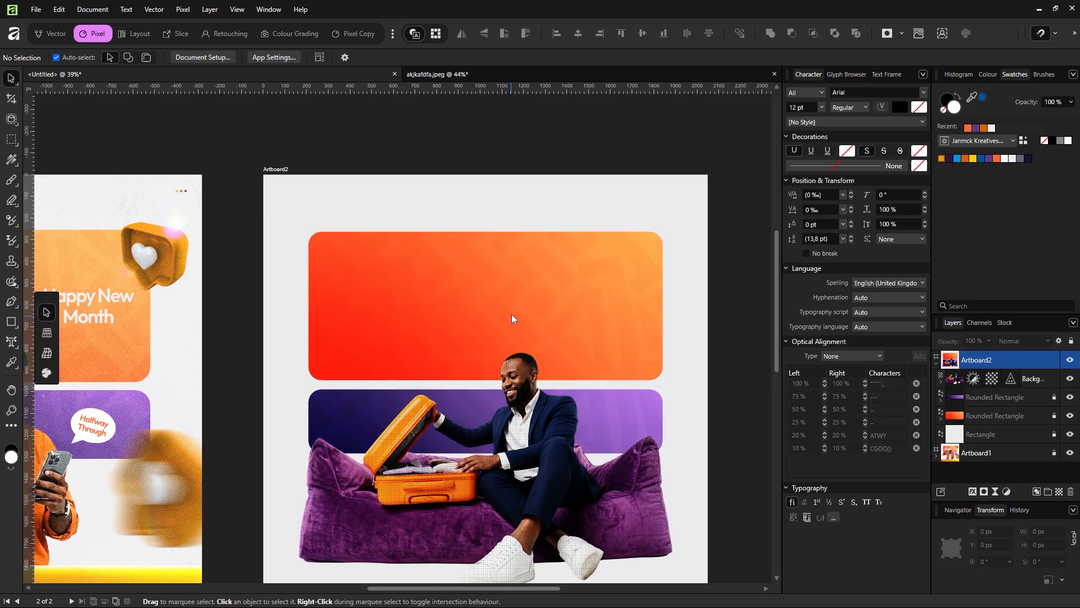
pyautogui.scroll(-3, 513, 320)
pyautogui.scroll(2, 515, 316)
pyautogui.hscroll(-1, 492, 316)
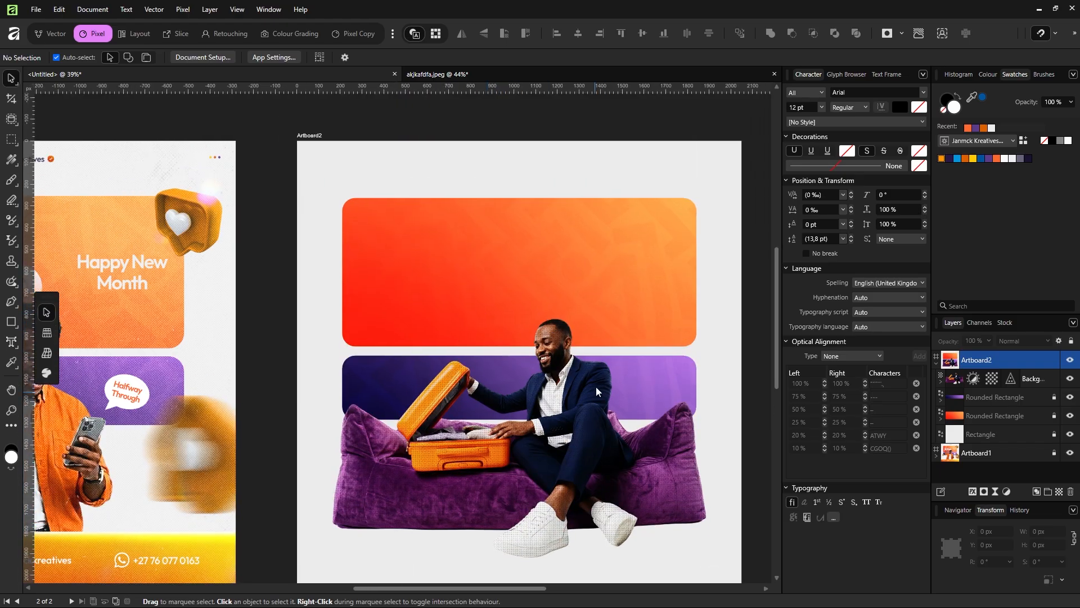
pyautogui.scroll(3, 504, 327)
pyautogui.scroll(-2, 476, 326)
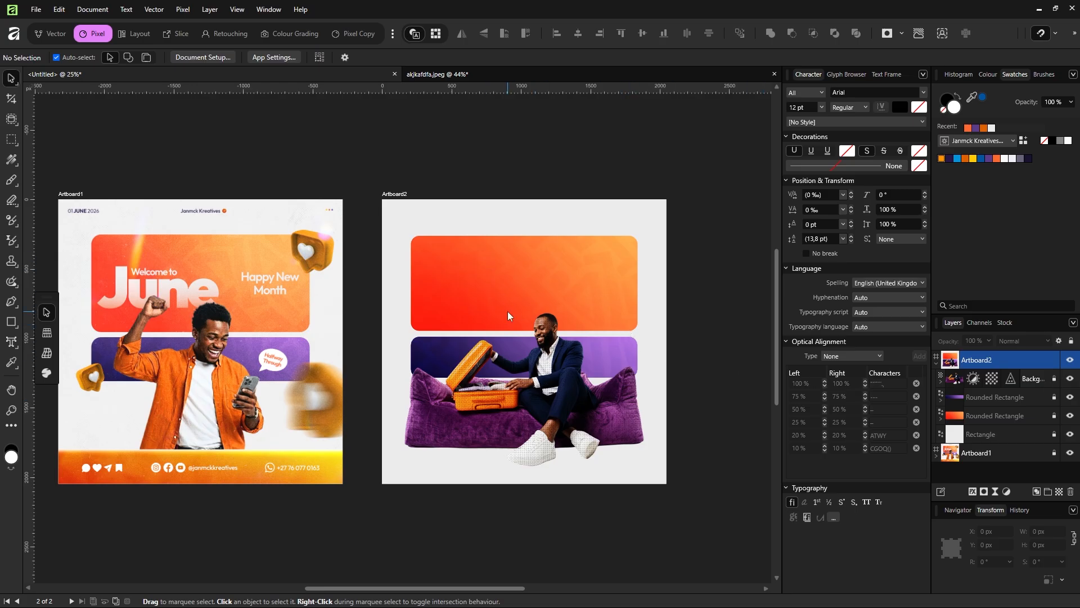
# Start an art text object on the orange panel of Artboard2
pyautogui.scroll(1, 508, 316)
pyautogui.scroll(1, 505, 310)
pyautogui.hscroll(-1, 505, 311)
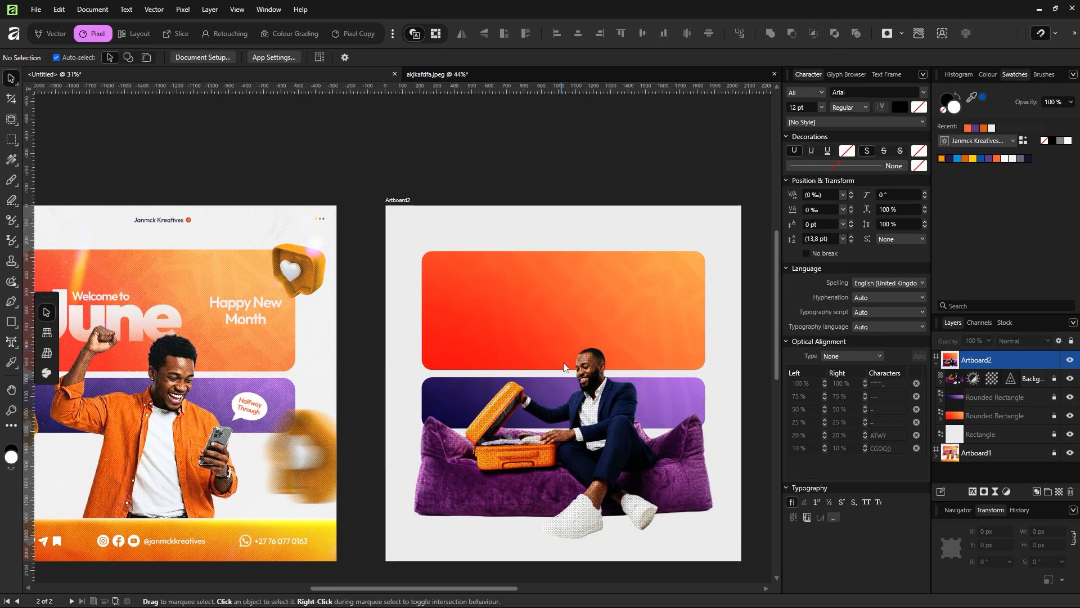
pyautogui.scroll(-1, 565, 367)
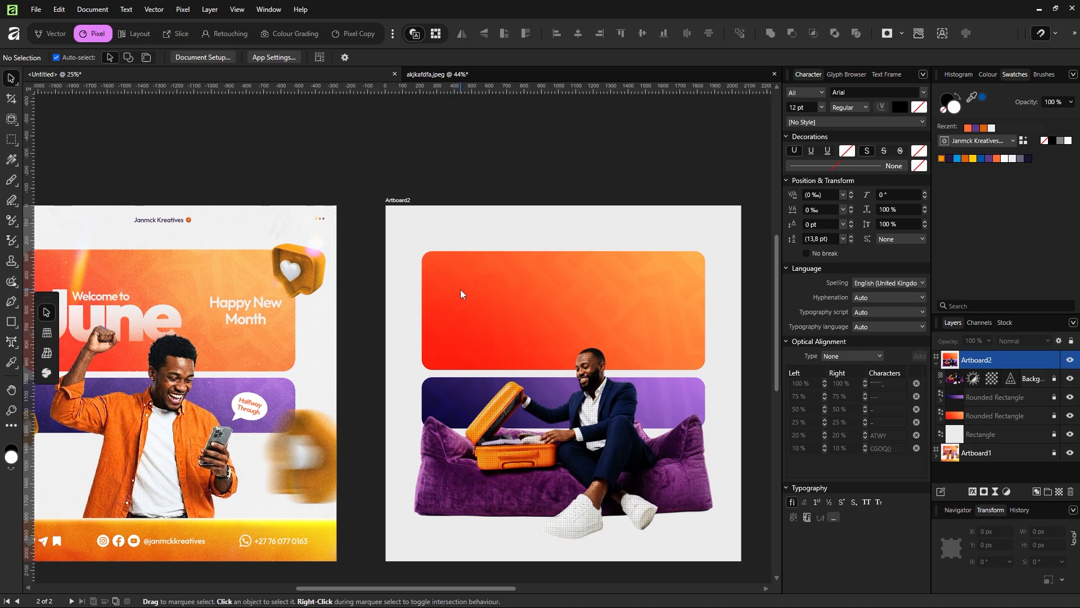
pyautogui.scroll(-1, 461, 295)
pyautogui.scroll(1, 524, 300)
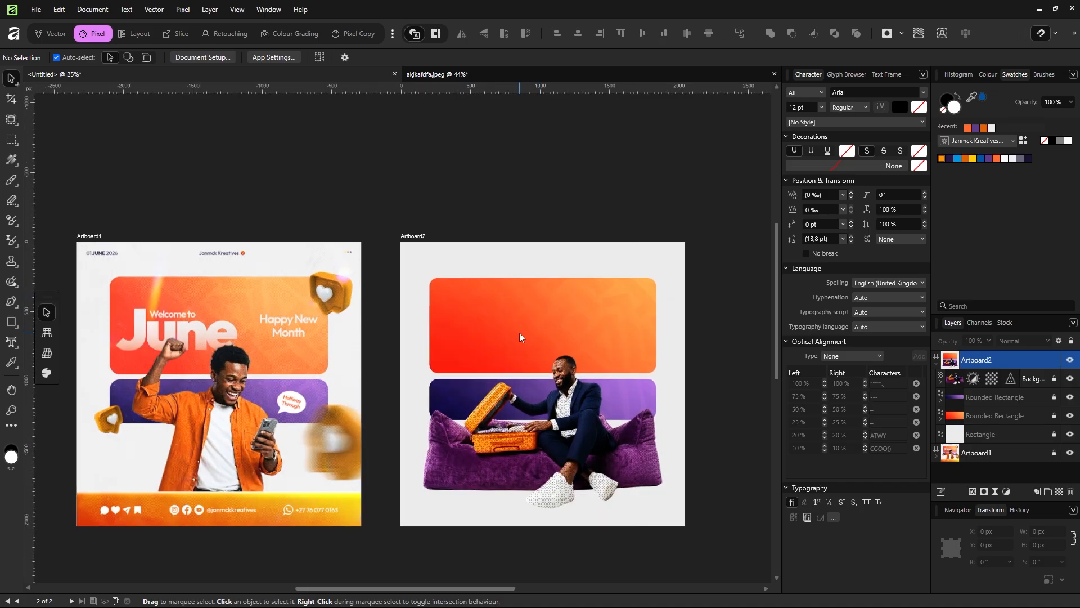
pyautogui.press('t')
pyautogui.press('t')
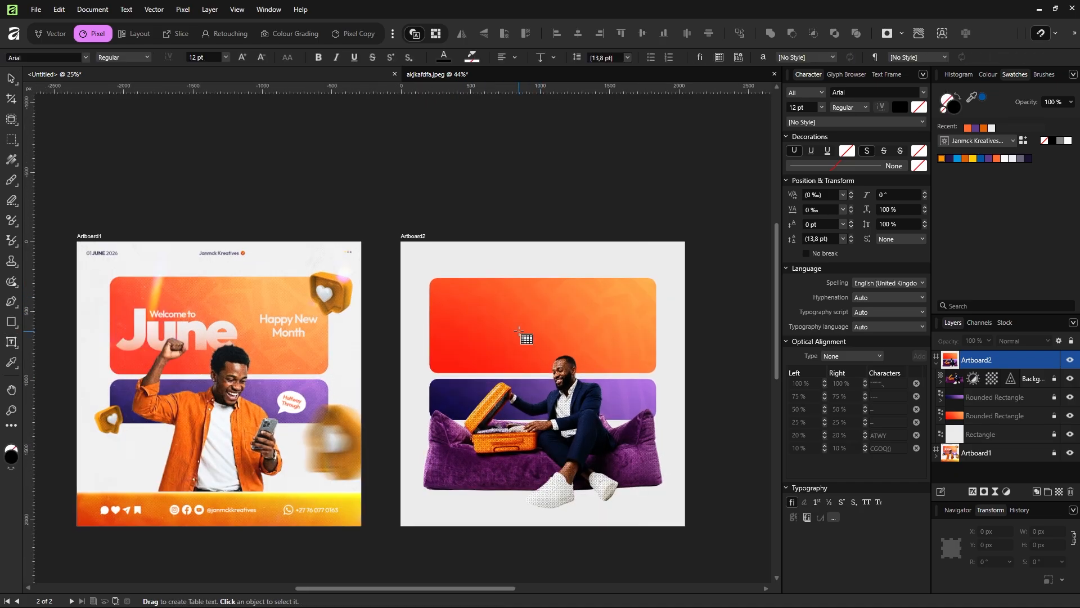
pyautogui.press('t')
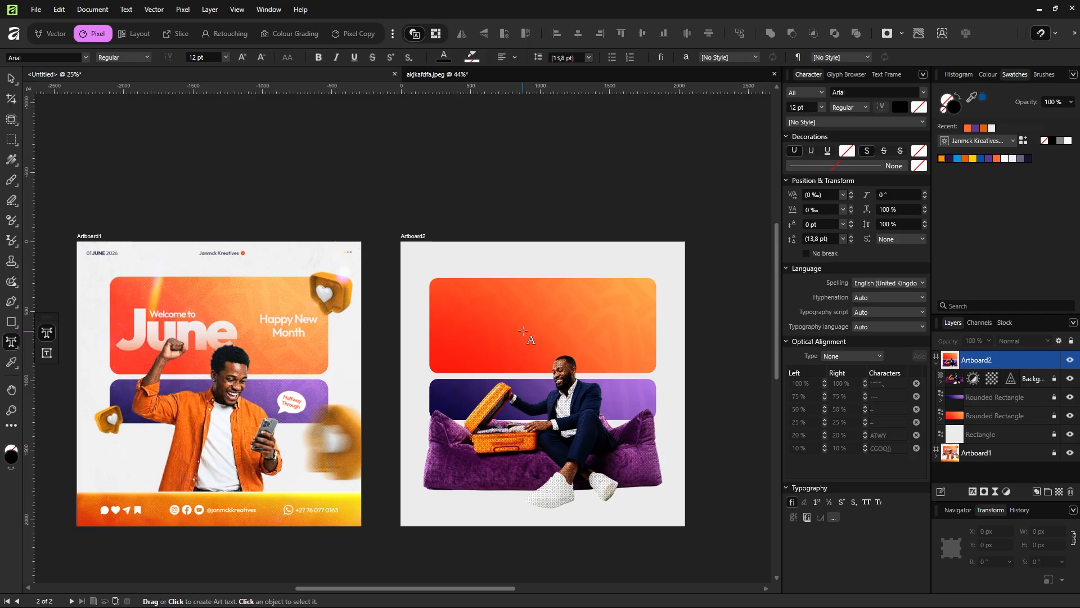
pyautogui.click(523, 333)
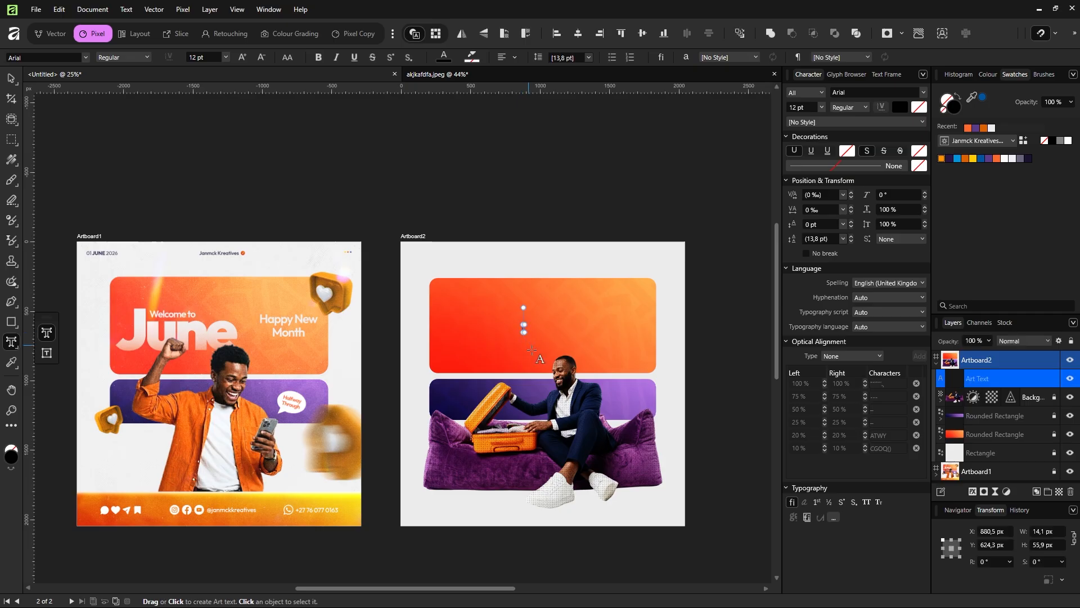
# Set the new text's font to Outfit in the Black weight
pyautogui.click(851, 97)
pyautogui.scroll(-10, 838, 127)
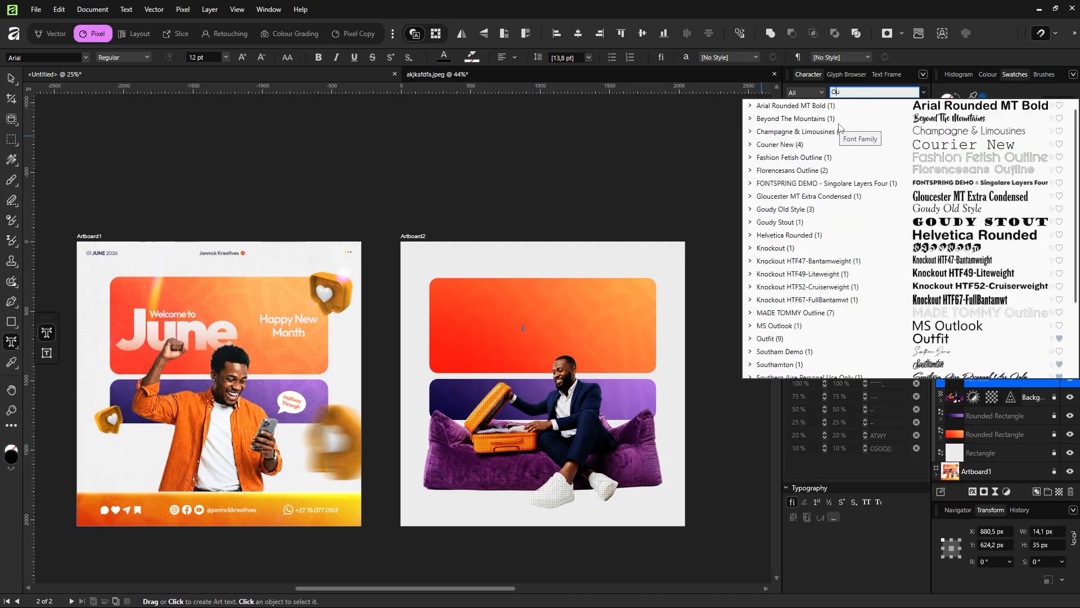
pyautogui.write('fiti')
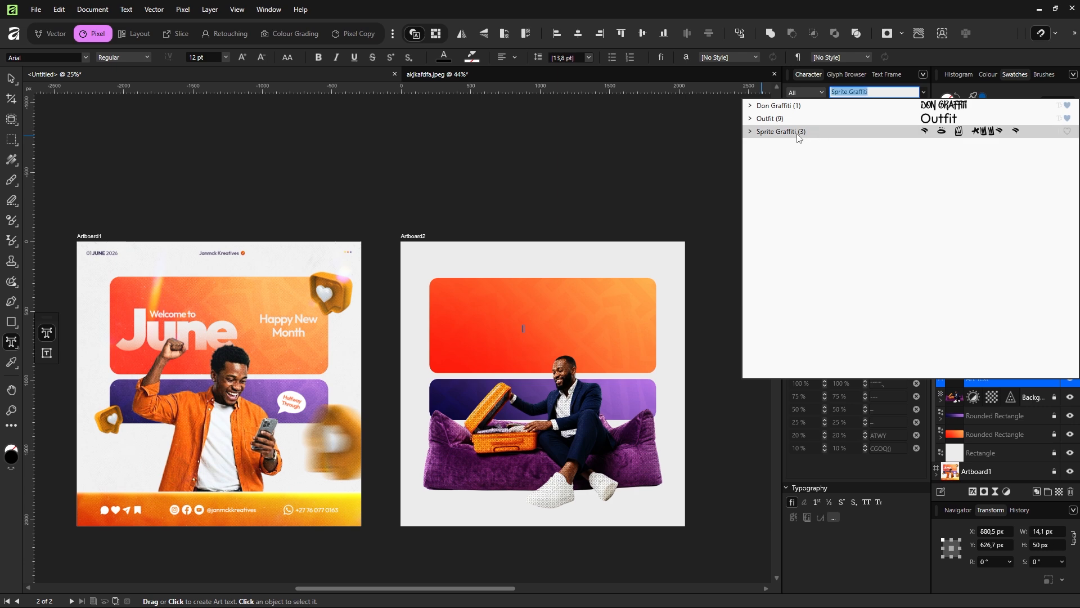
pyautogui.click(771, 118)
pyautogui.click(866, 108)
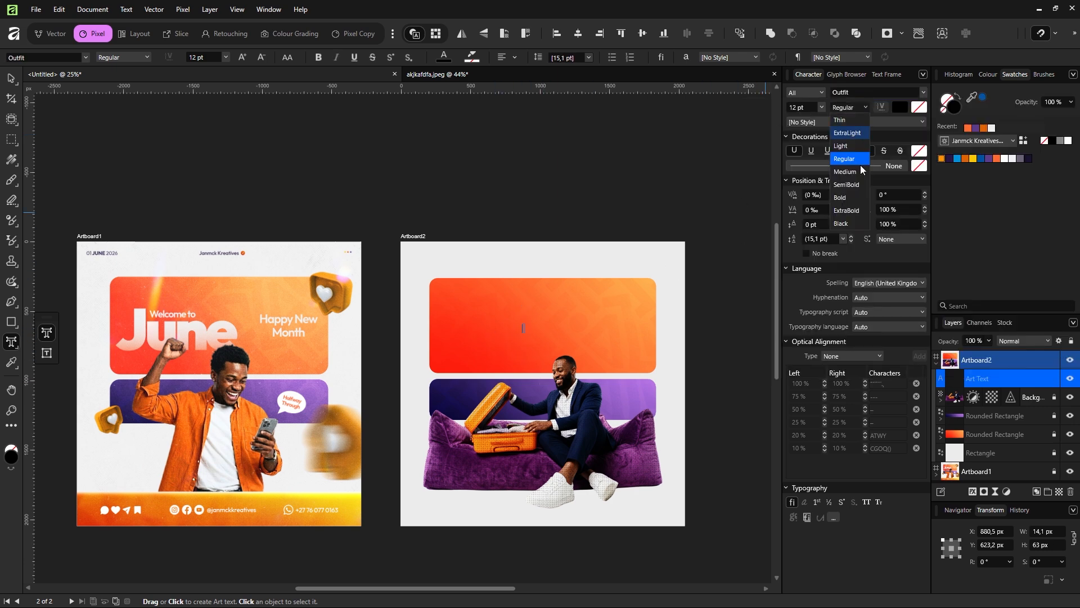
pyautogui.click(852, 241)
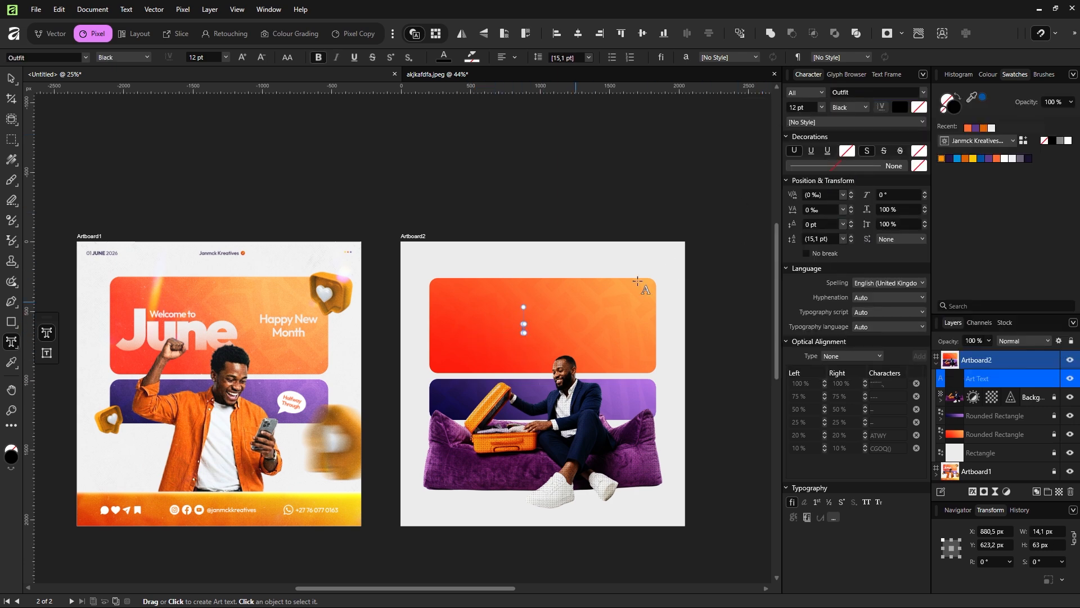
# Set the text's fill colour to pure white (FFFFFF)
pyautogui.click(992, 128)
pyautogui.click(951, 104)
pyautogui.moveTo(820, 307); pyautogui.dragTo(582, 244)
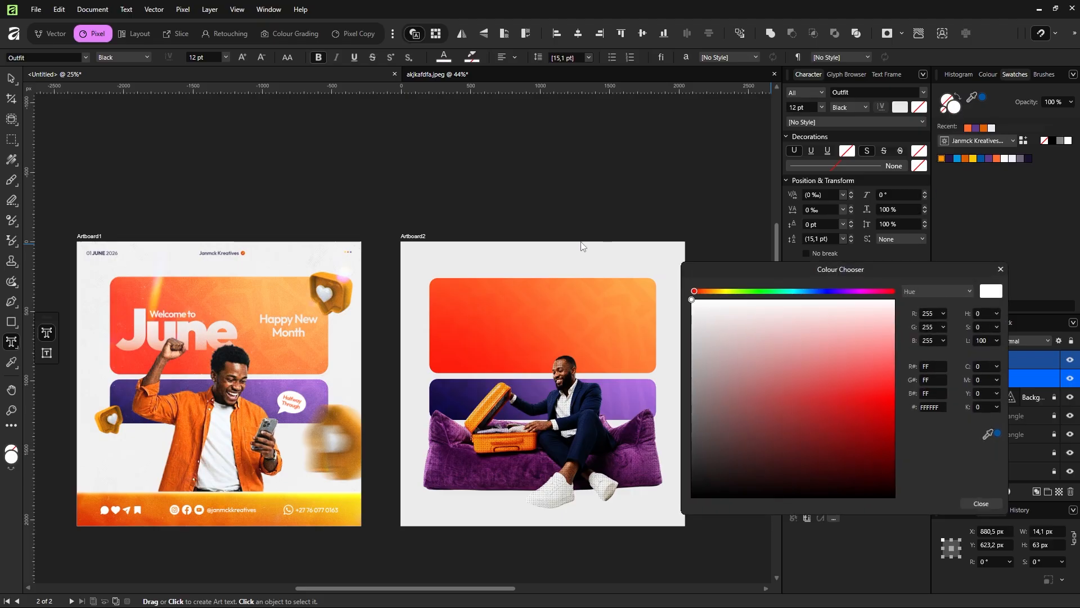
pyautogui.click(1000, 269)
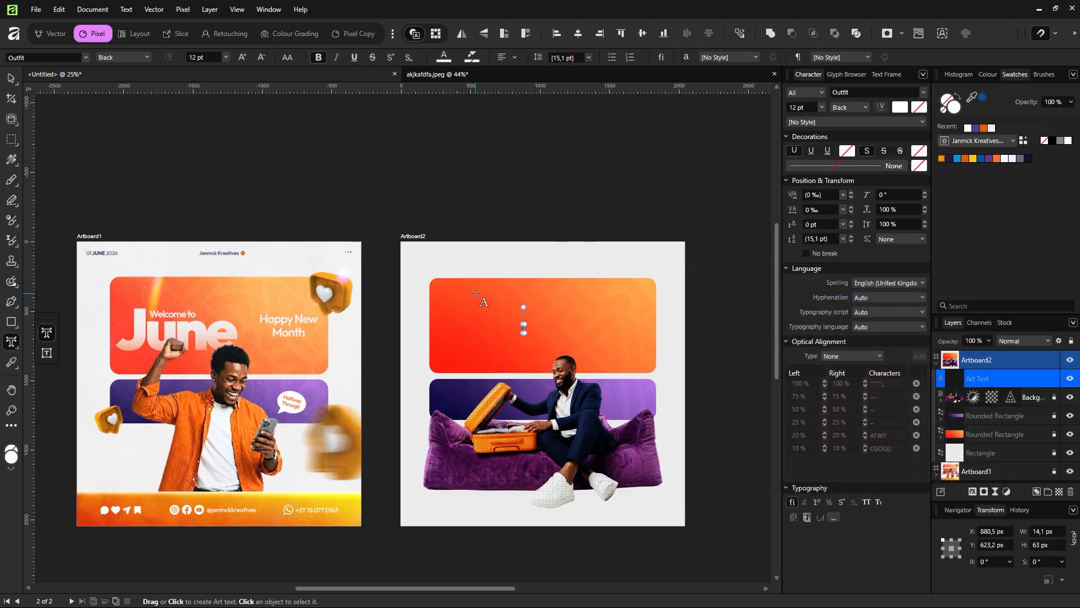
# Enter the word "June" at 100 pt and place it in the lower left of the orange panel
pyautogui.write('June')
pyautogui.press('Escape')
pyautogui.click(11, 79)
pyautogui.scroll(10, 198, 60)
pyautogui.scroll(20, 198, 60)
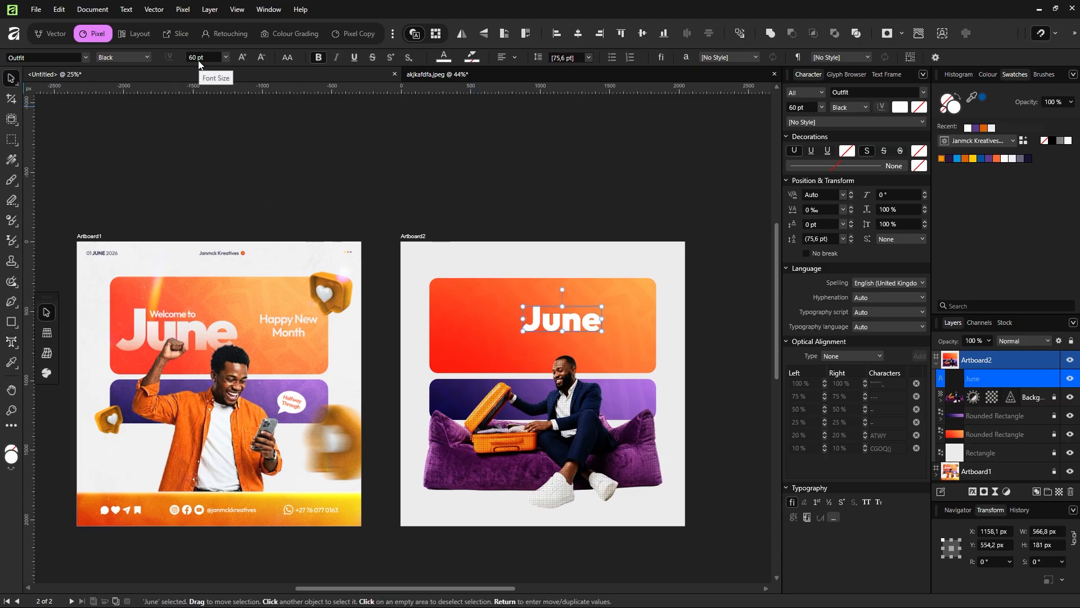
pyautogui.moveTo(541, 338); pyautogui.dragTo(459, 343)
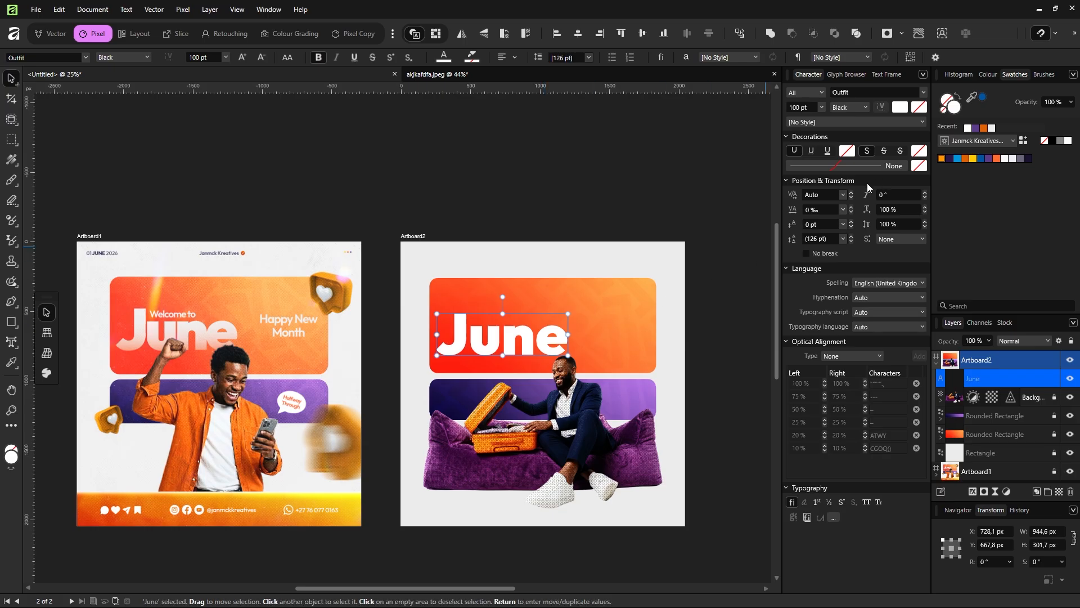
# Tighten the tracking of "June" to -70 ‰ and move its layer directly below the couch cutout
pyautogui.scroll(-7, 823, 212)
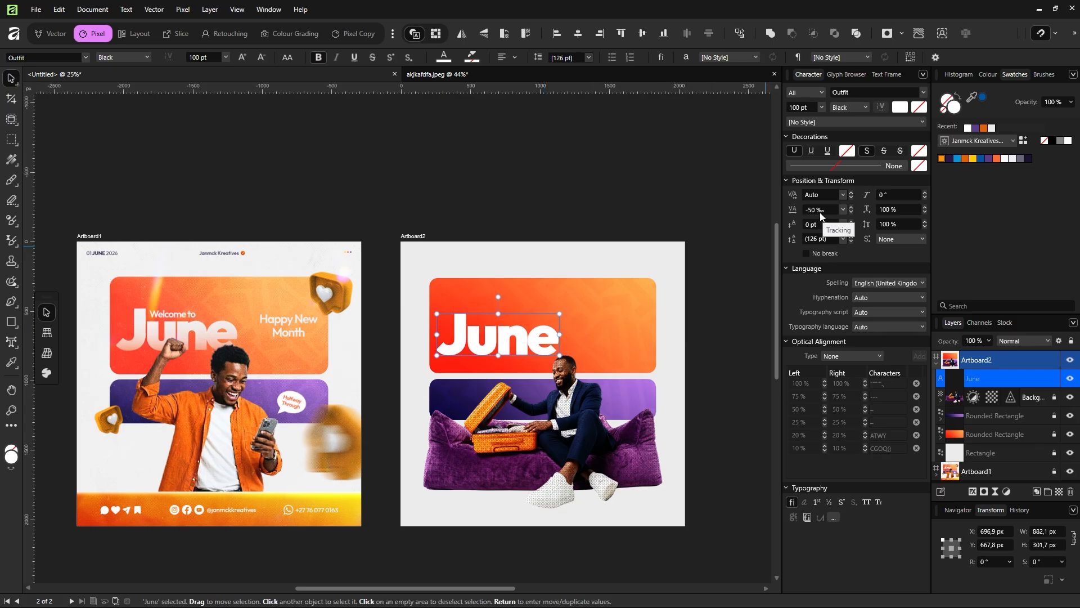
pyautogui.scroll(-1, 823, 215)
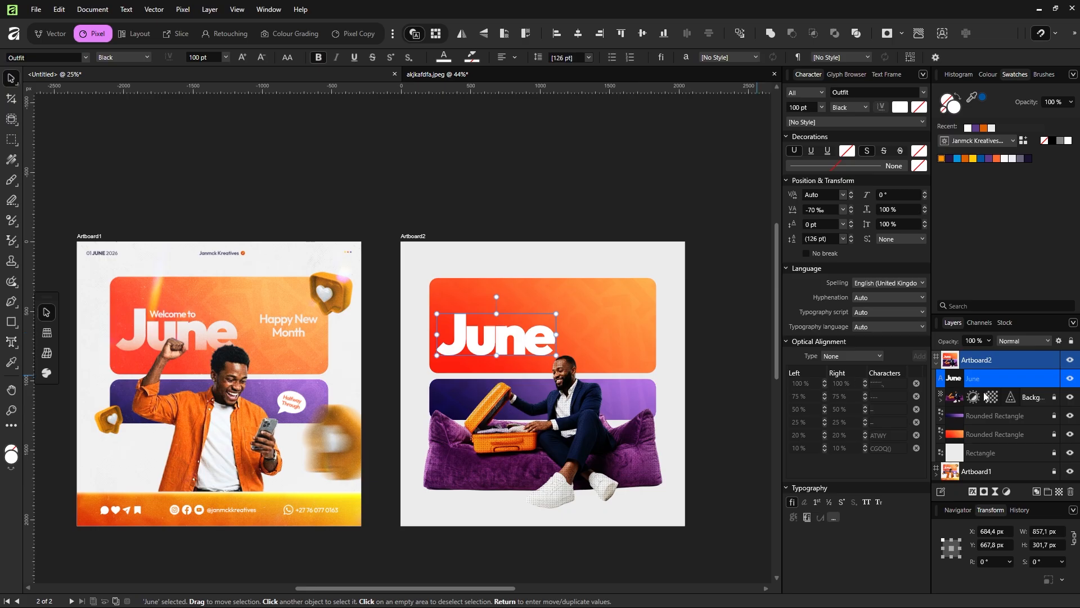
pyautogui.moveTo(979, 394); pyautogui.dragTo(980, 407)
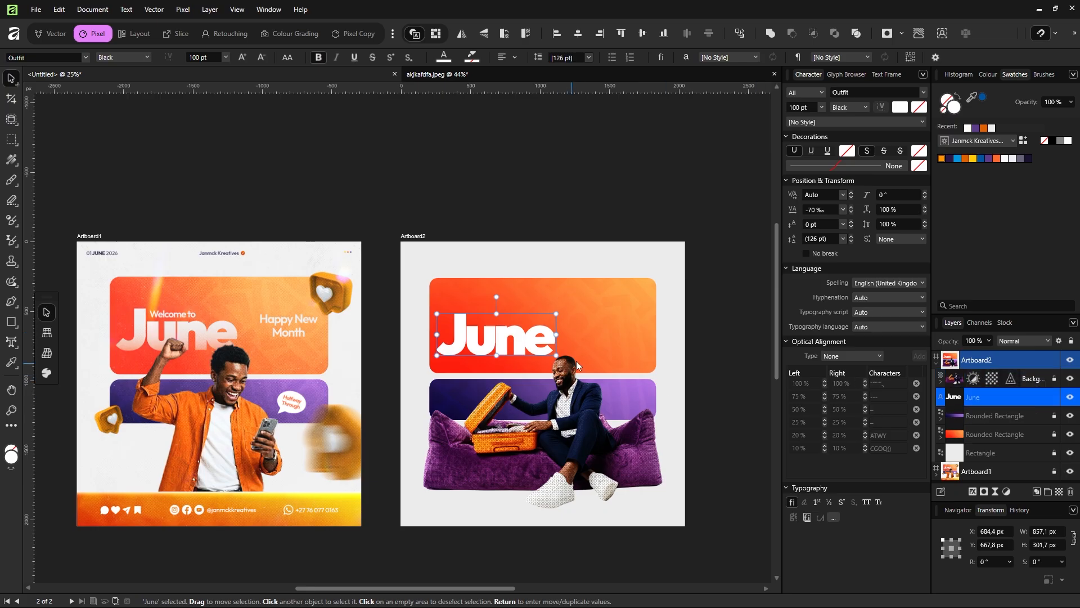
# Enlarge the "June" text to about 113.4 pt and shift it slightly upward on the orange panel
pyautogui.scroll(3, 519, 356)
pyautogui.moveTo(584, 351); pyautogui.dragTo(617, 364)
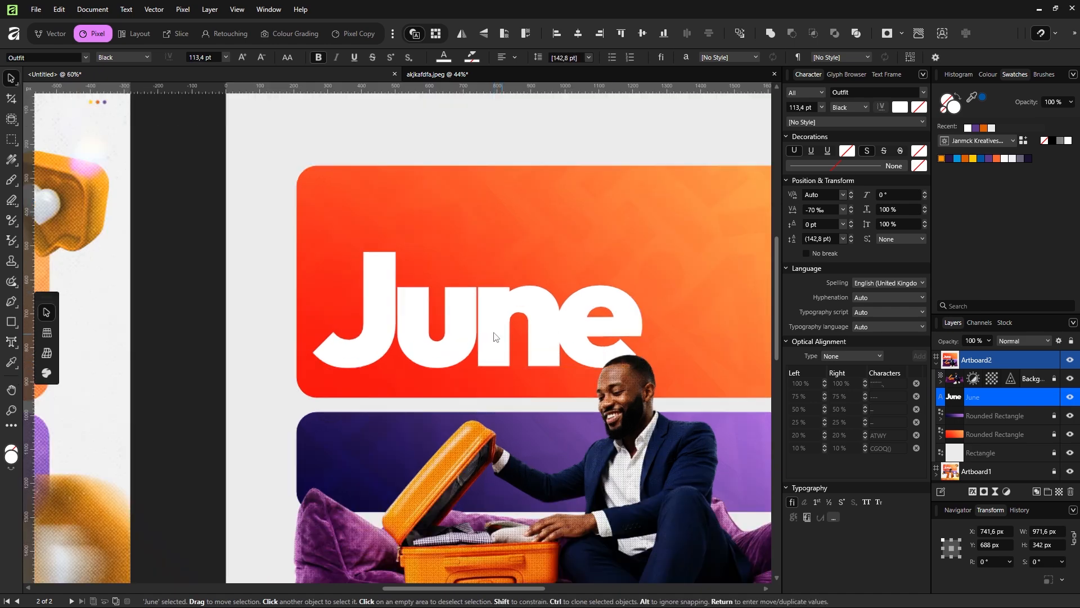
pyautogui.scroll(1, 494, 338)
pyautogui.moveTo(491, 334); pyautogui.dragTo(490, 328)
pyautogui.scroll(-4, 491, 329)
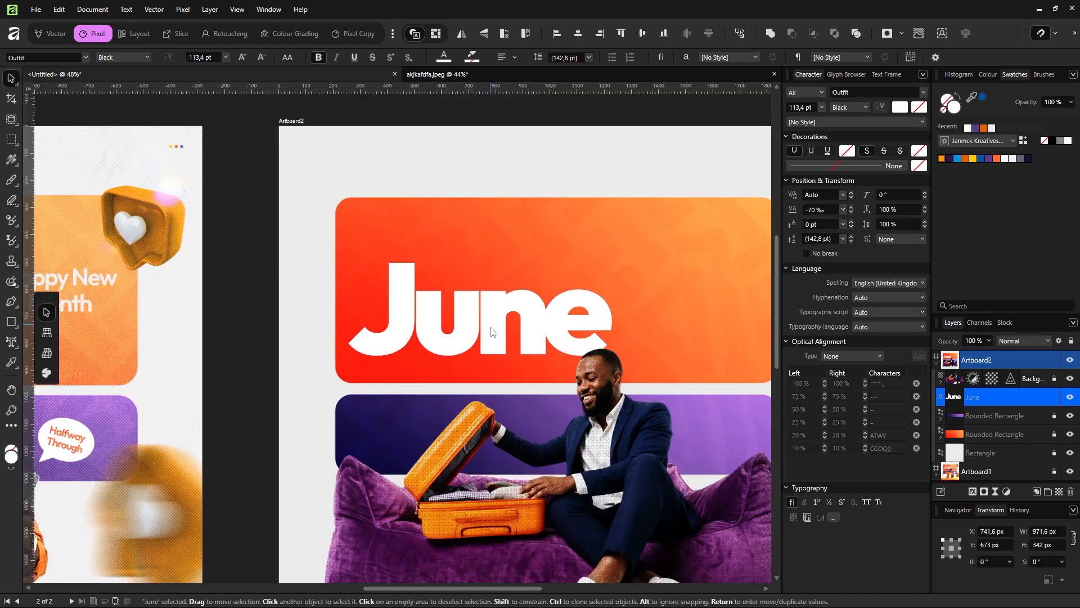
pyautogui.scroll(2, 510, 330)
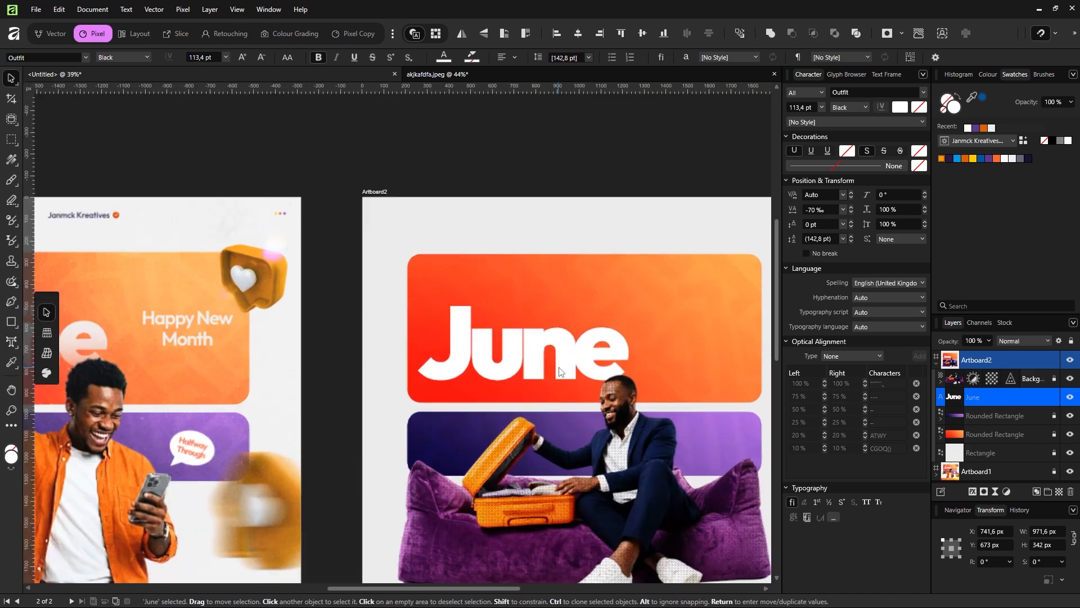
# Duplicate the "June" text directly above the original and replace the copy's wording with "Welcome to"
pyautogui.keyDown('ctrl'); pyautogui.moveTo(545, 353); pyautogui.dragTo(545, 288); pyautogui.keyUp('ctrl')
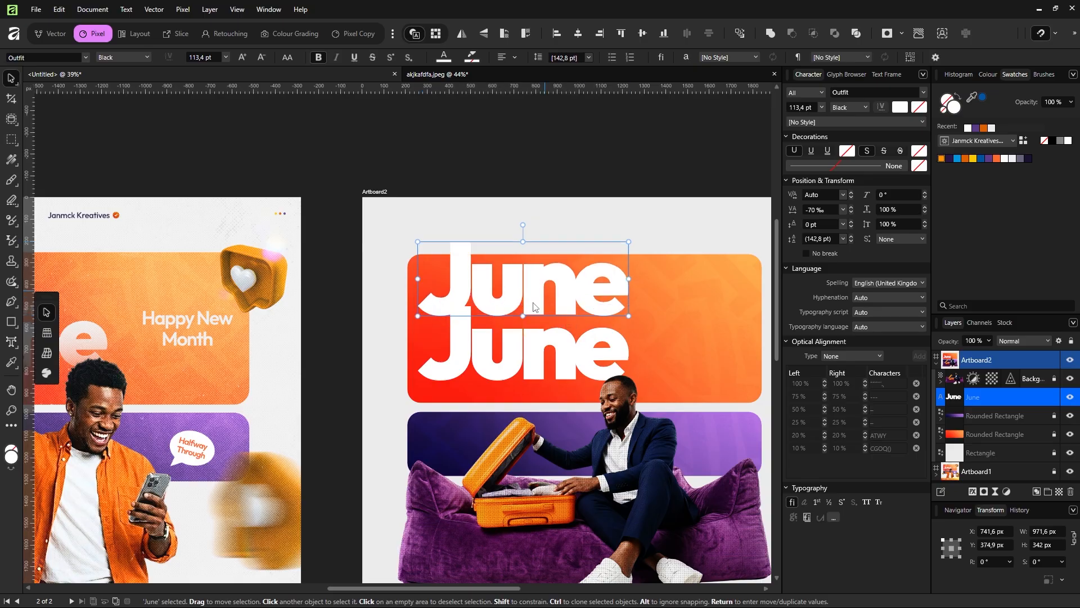
pyautogui.scroll(-2, 532, 309)
pyautogui.scroll(3, 532, 308)
pyautogui.doubleClick(542, 297)
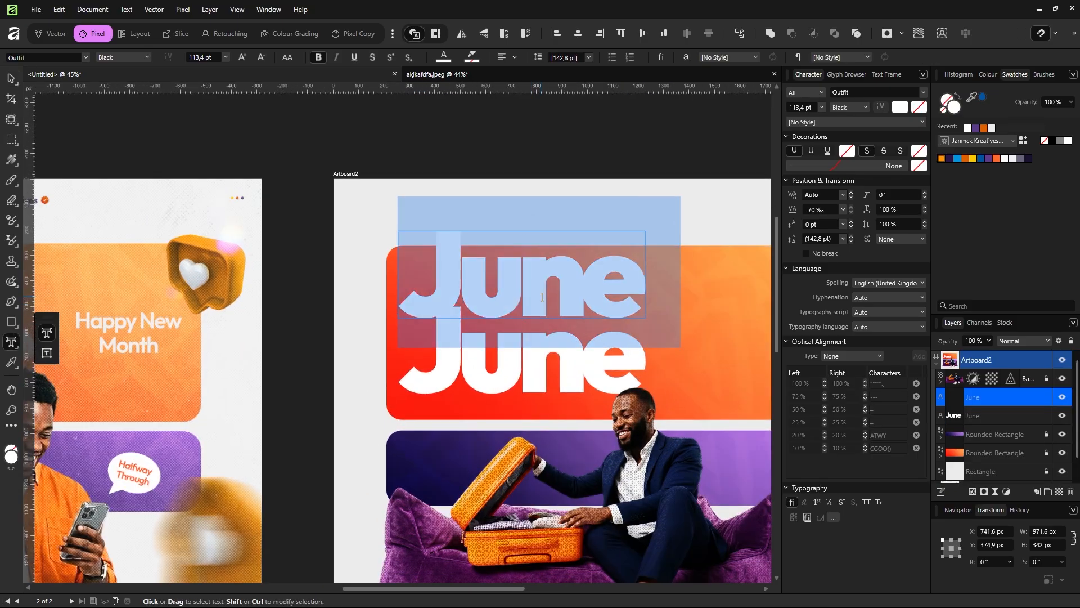
pyautogui.write('Welco')
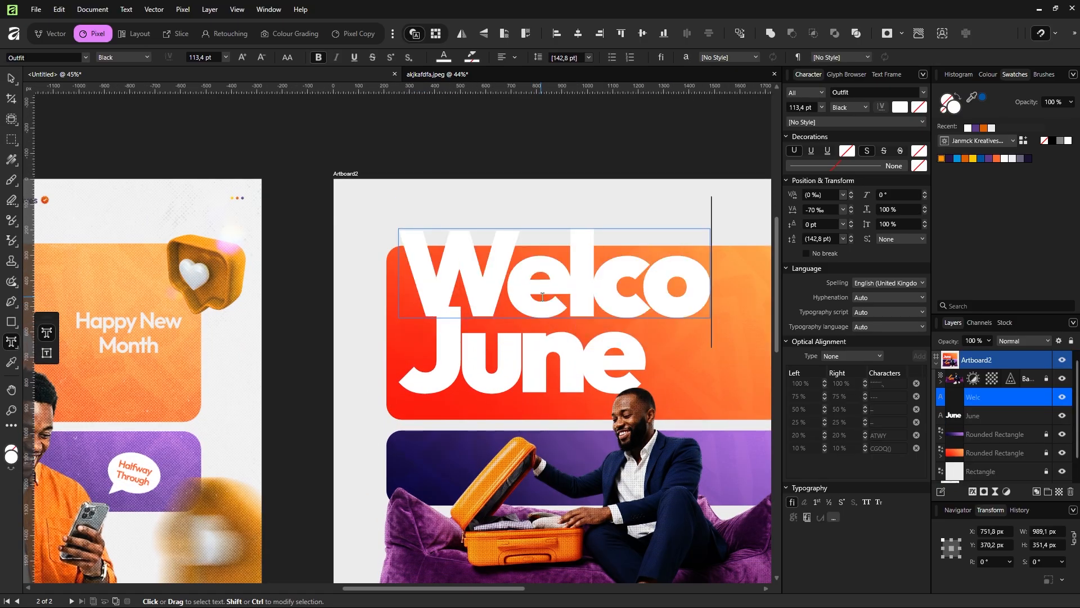
pyautogui.write('me to')
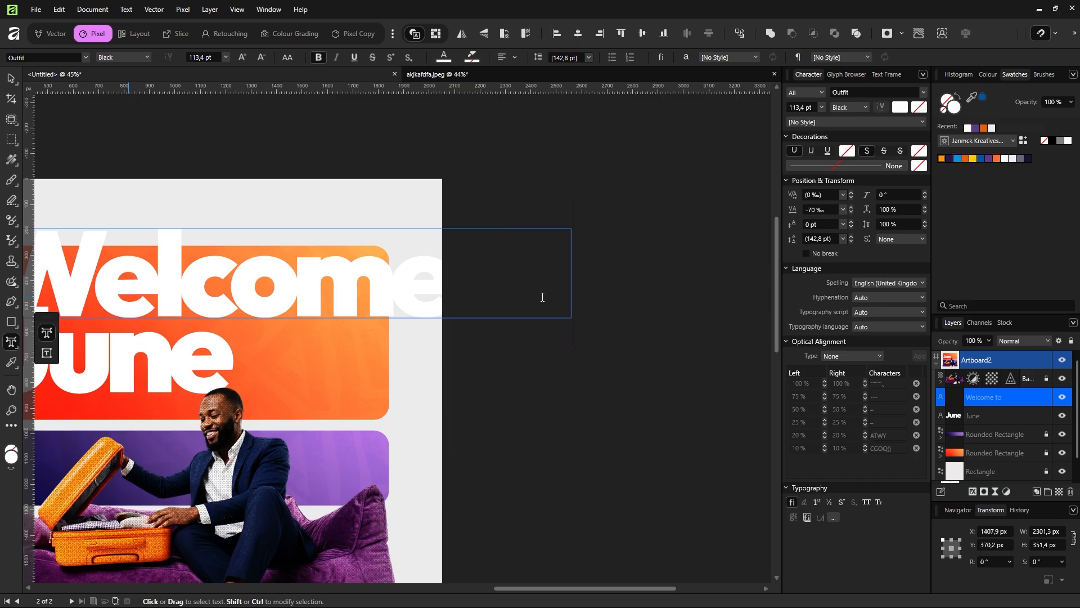
pyautogui.press('Escape')
# Set the whole "Welcome to" text to 40 pt in Outfit Regular
pyautogui.scroll(-4, 432, 343)
pyautogui.hscroll(-2, 432, 315)
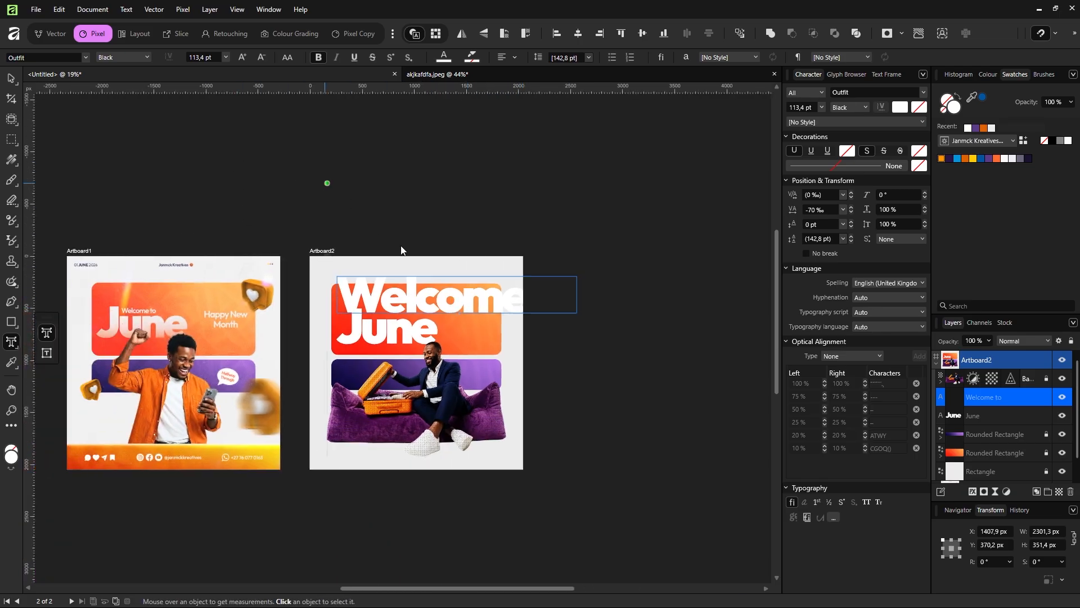
pyautogui.hotkey('ctrl', 'a')
pyautogui.click(806, 107)
pyautogui.write('40')
pyautogui.press('Return')
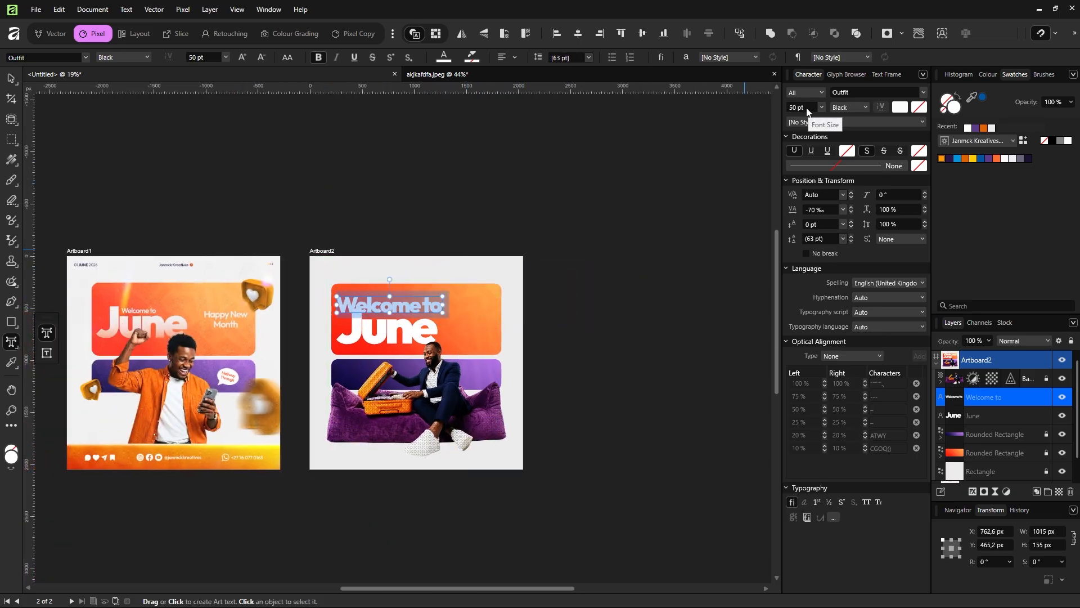
pyautogui.click(855, 107)
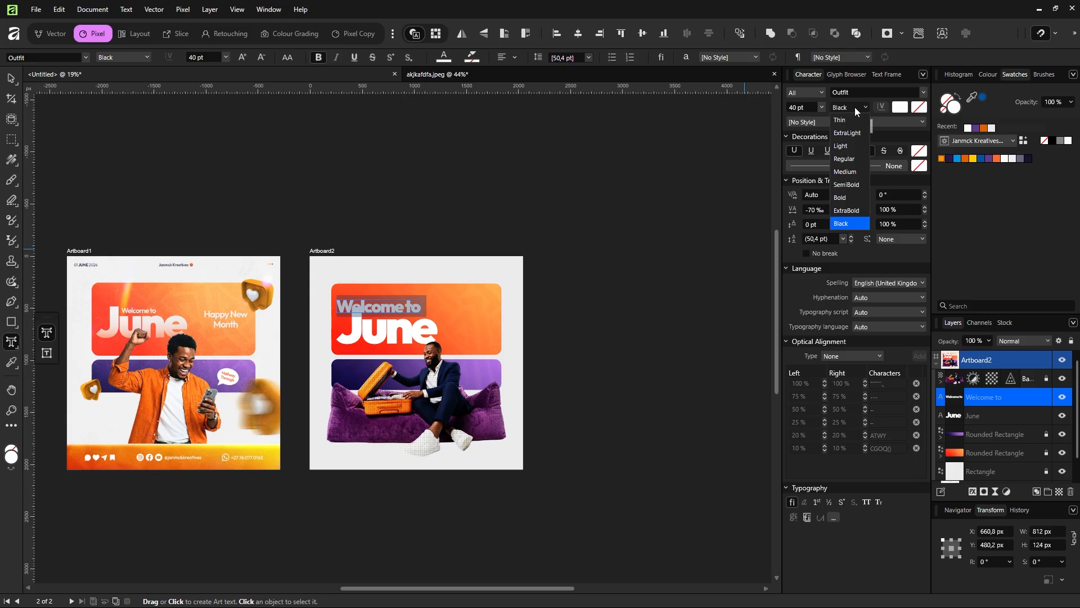
pyautogui.click(860, 160)
# Reduce the font size of "Welcome to" to 21 pt
pyautogui.scroll(1, 407, 269)
pyautogui.hscroll(-1, 423, 266)
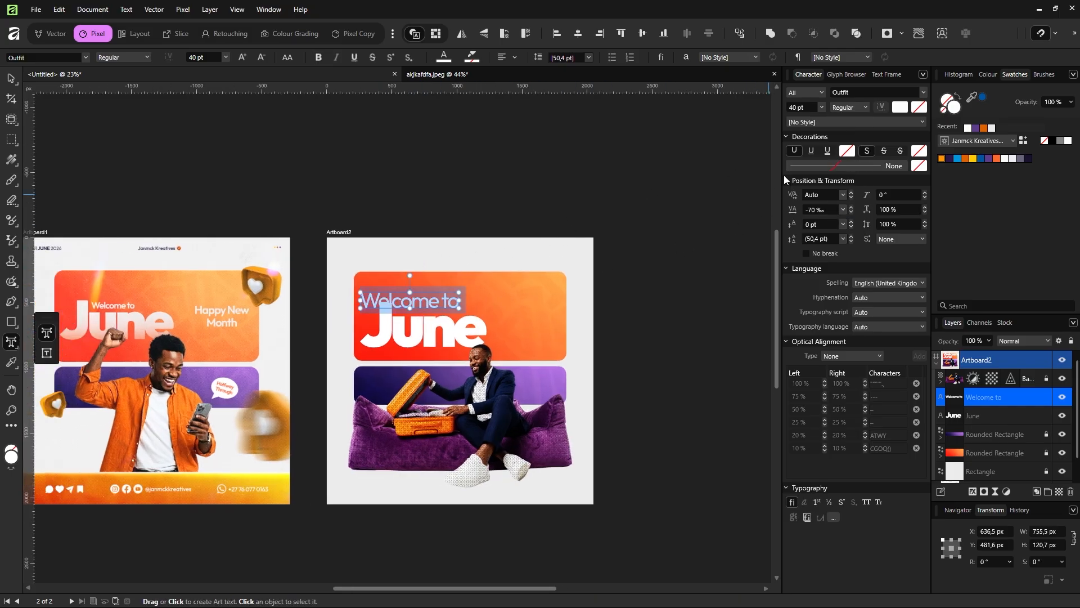
pyautogui.scroll(-17, 812, 110)
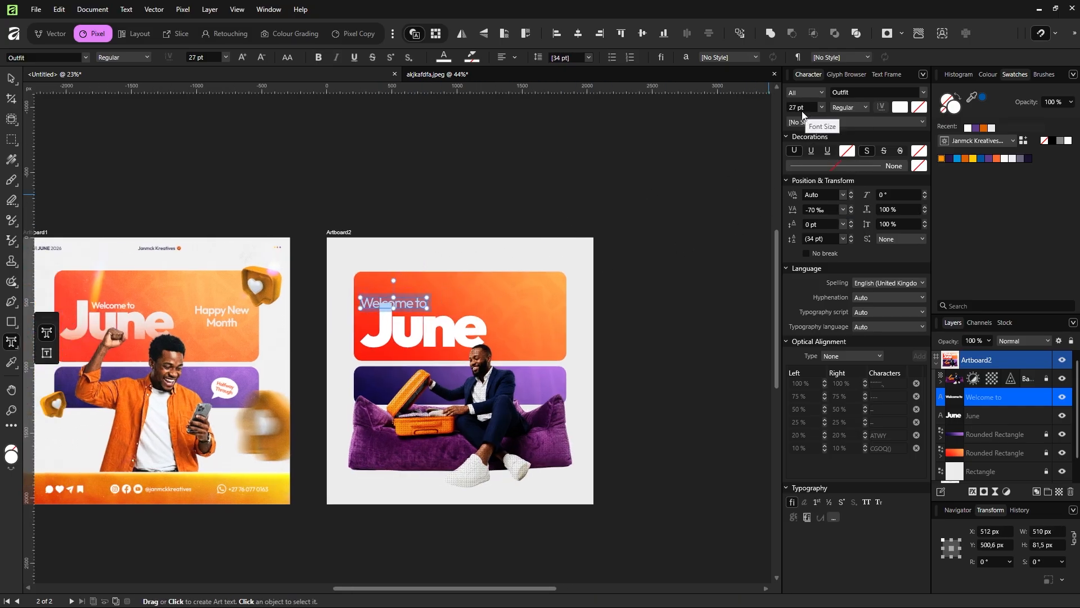
pyautogui.scroll(-2, 802, 116)
pyautogui.scroll(3, 482, 283)
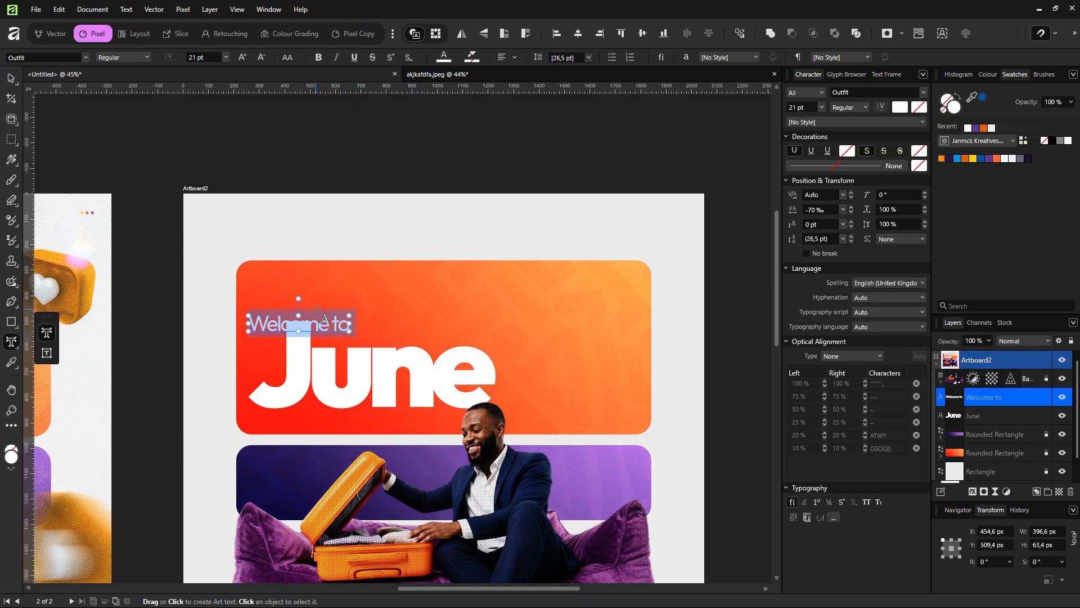
# Move "Welcome to" to the right of the J, just above the "une" of "June"
pyautogui.click(11, 78)
pyautogui.moveTo(306, 324)
pyautogui.mouseDown()
pyautogui.moveTo(349, 315)
pyautogui.moveTo(375, 336)
pyautogui.moveTo(309, 339)
pyautogui.mouseUp()
pyautogui.scroll(5, 339, 336)
pyautogui.scroll(-5, 307, 337)
pyautogui.hscroll(-4, 269, 329)
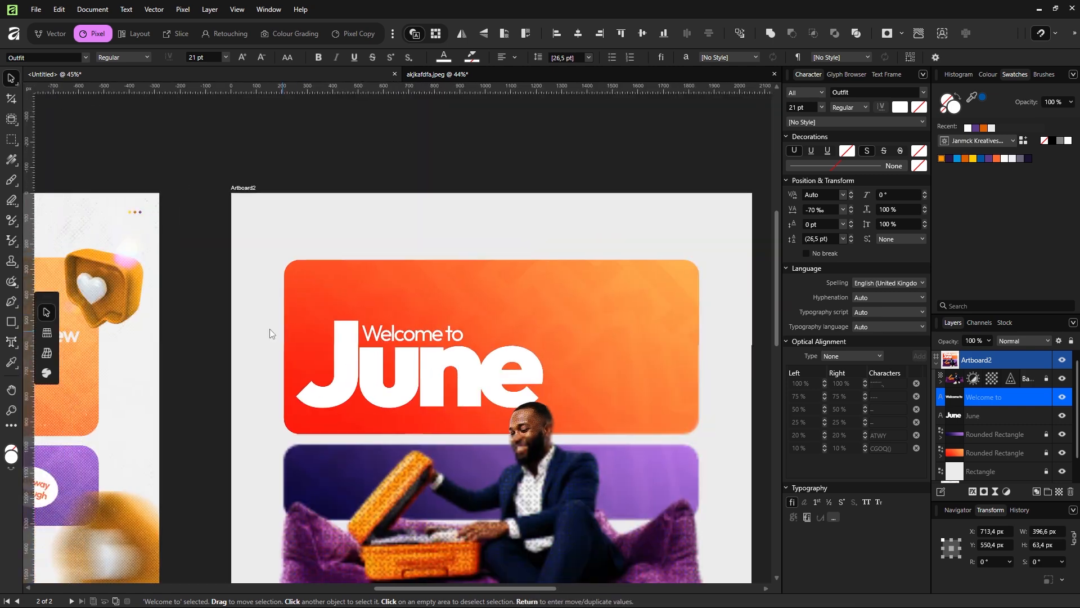
# Compare the "Welcome to" lettering with Artboard1's version and set its font weight to SemiBold
pyautogui.hscroll(-5, 225, 310)
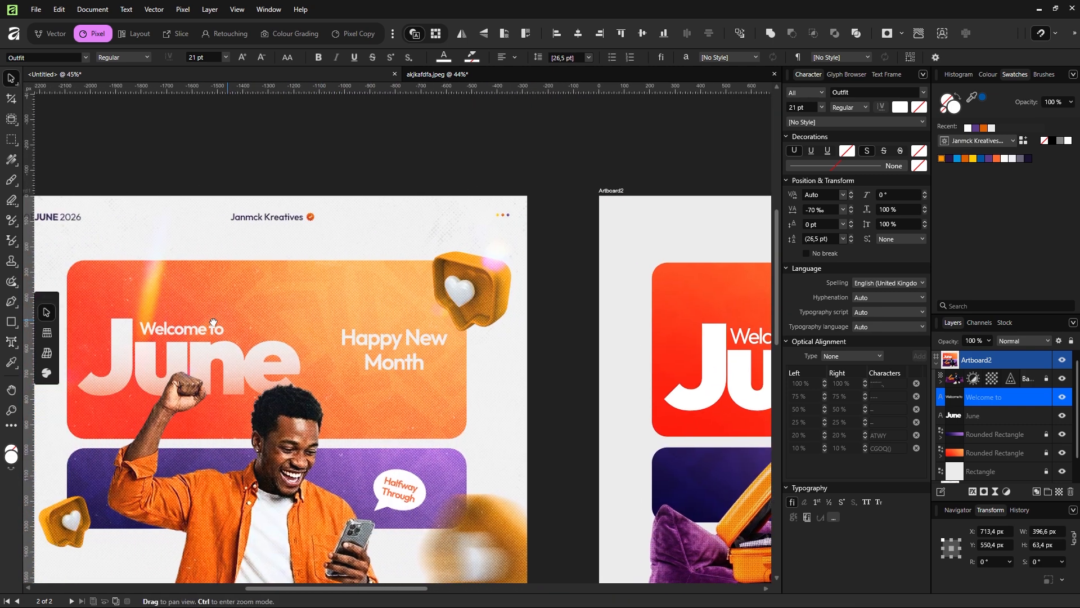
pyautogui.hscroll(6, 293, 319)
pyautogui.scroll(5, 470, 313)
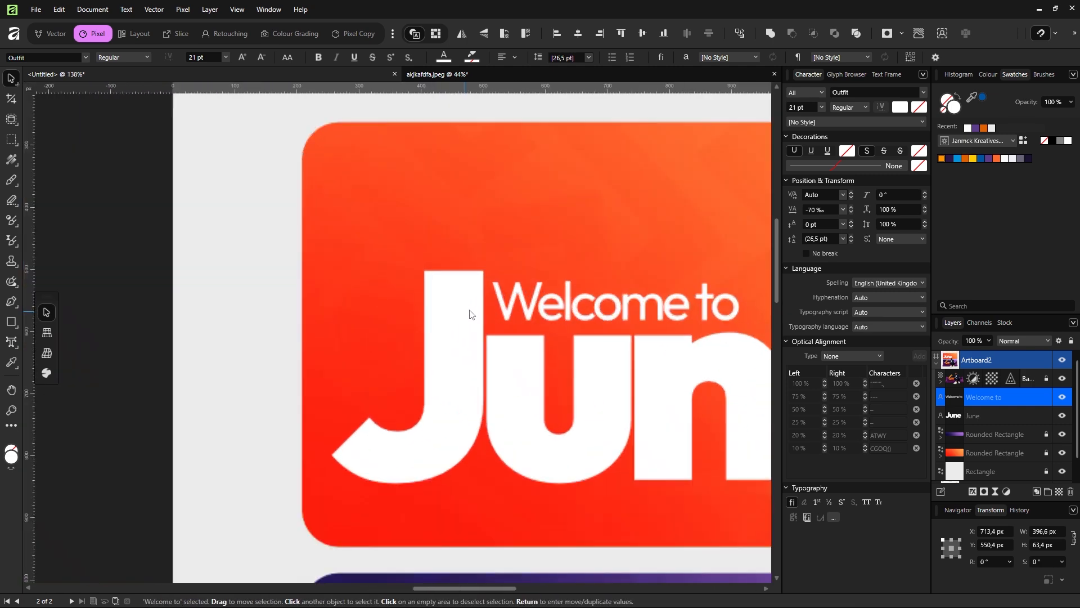
pyautogui.scroll(-6, 554, 307)
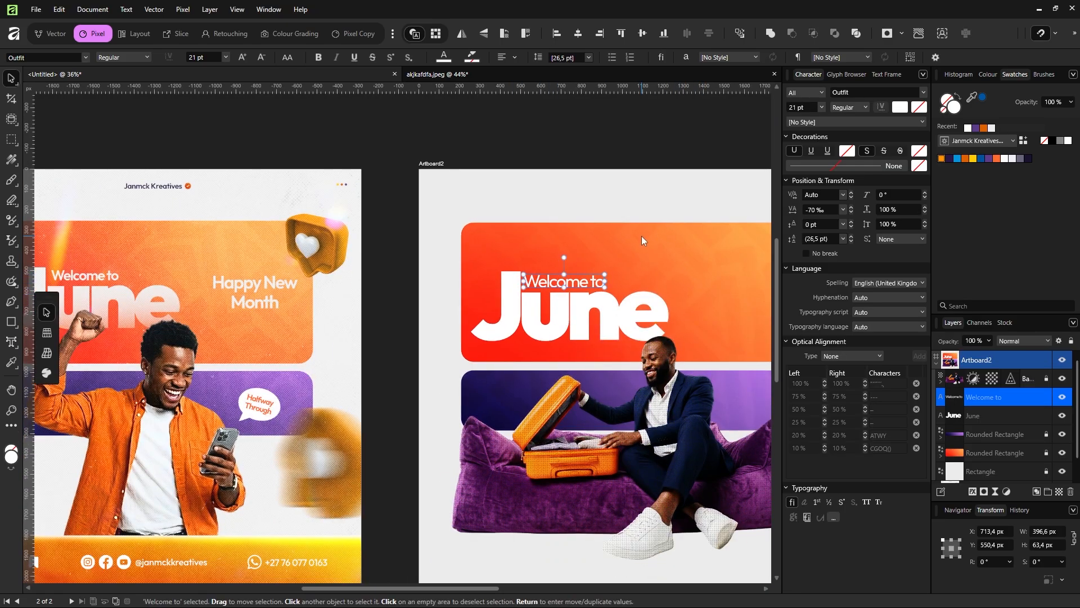
pyautogui.click(861, 108)
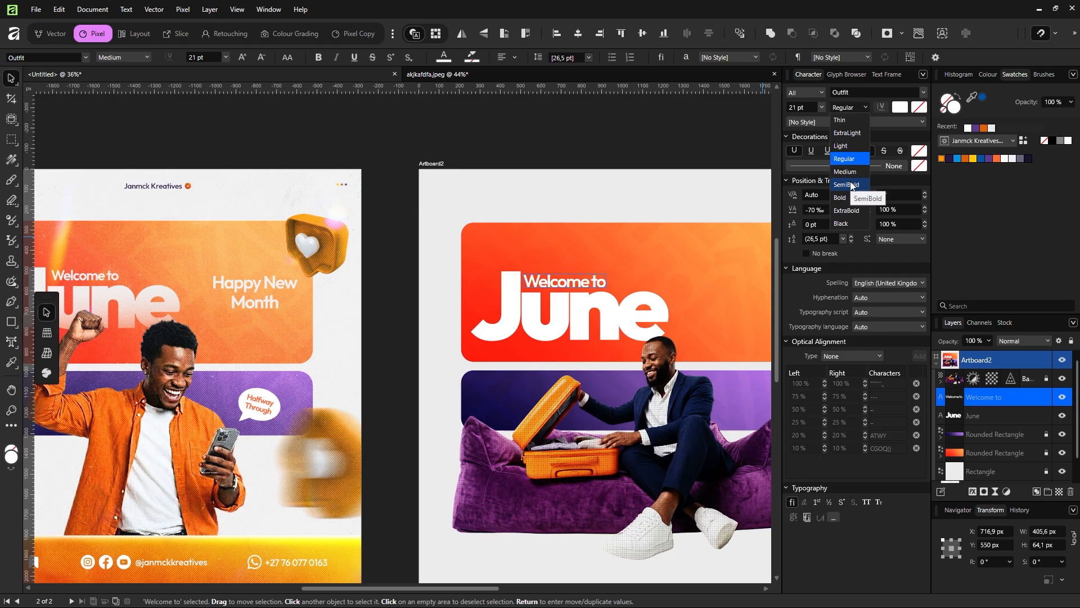
pyautogui.click(846, 185)
# Duplicate "Welcome to" toward the right end of the orange panel and replace the copy's wording with "Happy New Month" on two lines
pyautogui.hscroll(2, 582, 248)
pyautogui.hscroll(2, 544, 255)
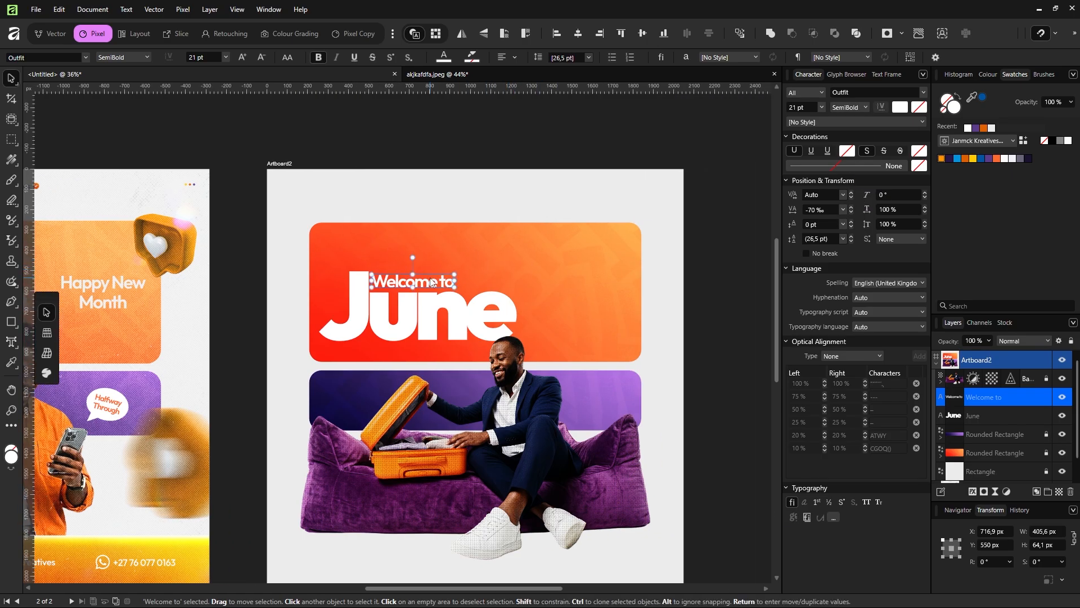
pyautogui.moveTo(431, 288); pyautogui.dragTo(599, 291)
pyautogui.doubleClick(601, 281)
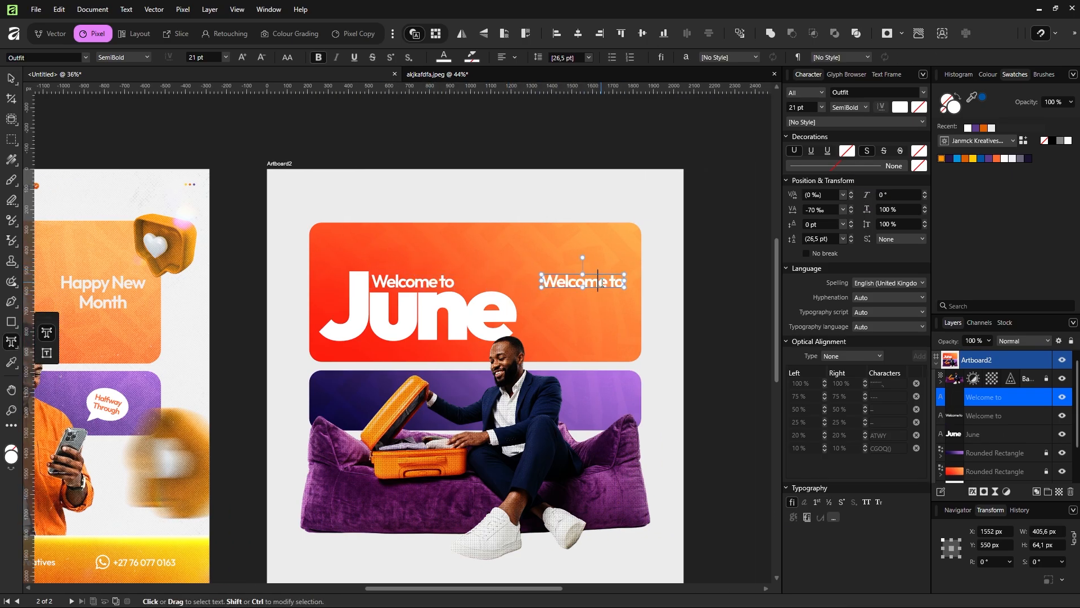
pyautogui.hotkey('ctrl', 'a')
pyautogui.write('Hap')
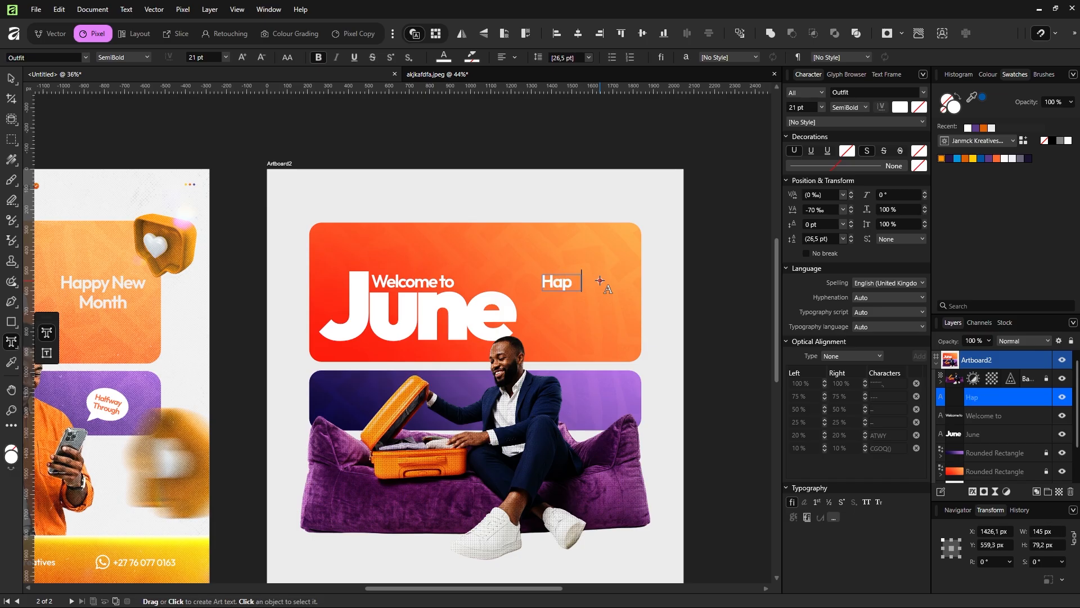
pyautogui.write('py New ')
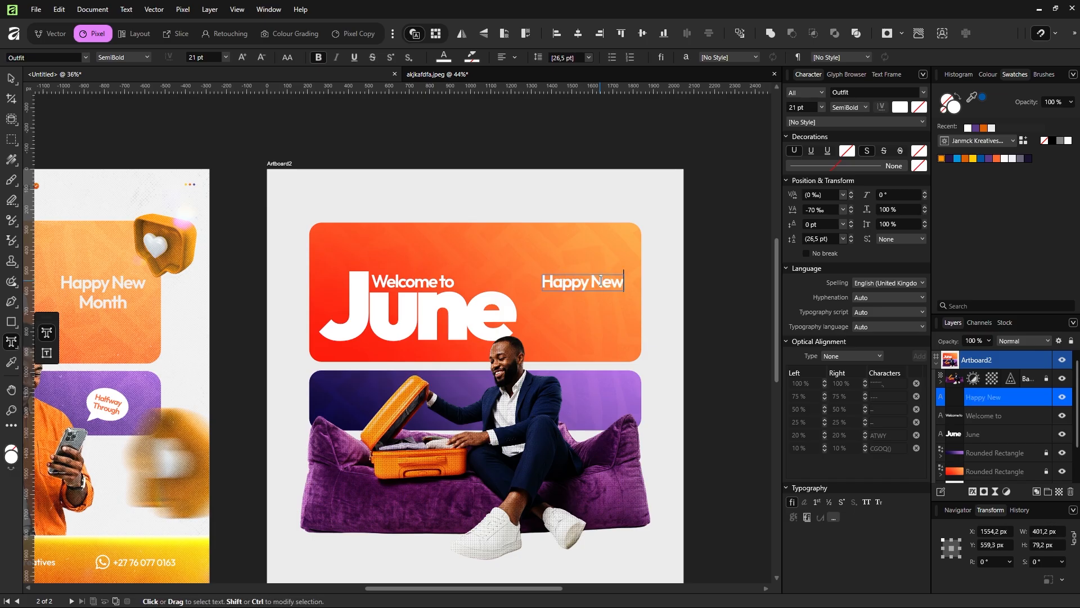
pyautogui.write('Month')
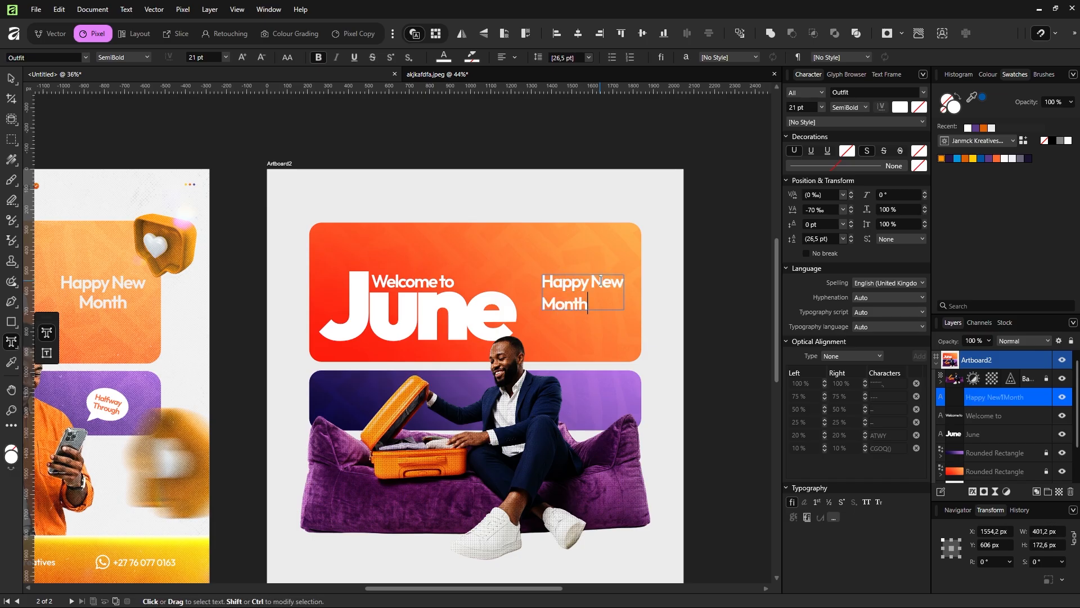
pyautogui.press('Escape')
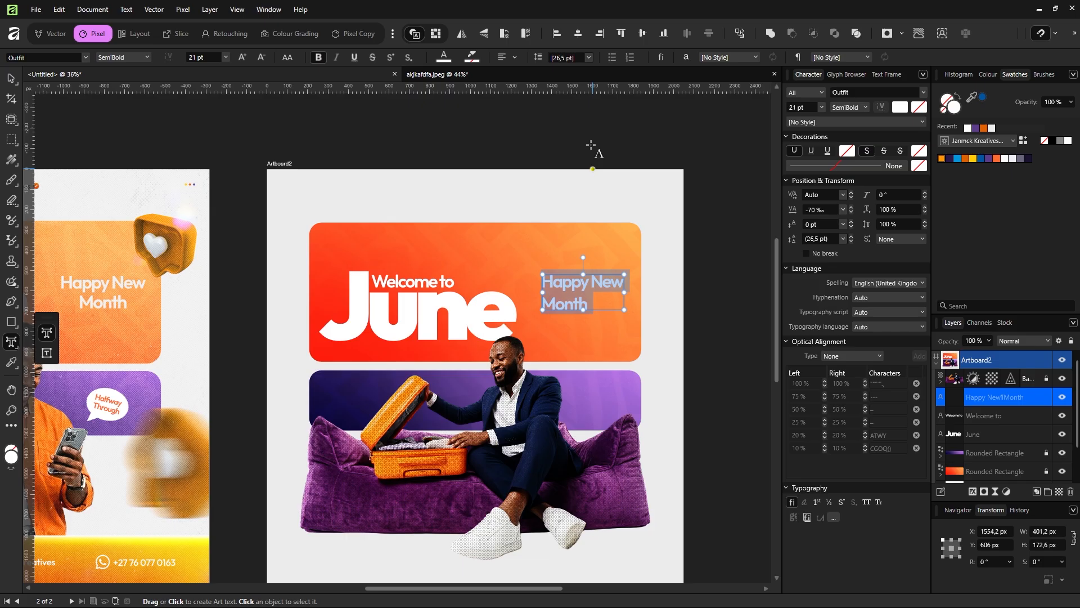
# Centre-align the two lines of "Happy New Month" and set their leading to 22 pt
pyautogui.click(502, 56)
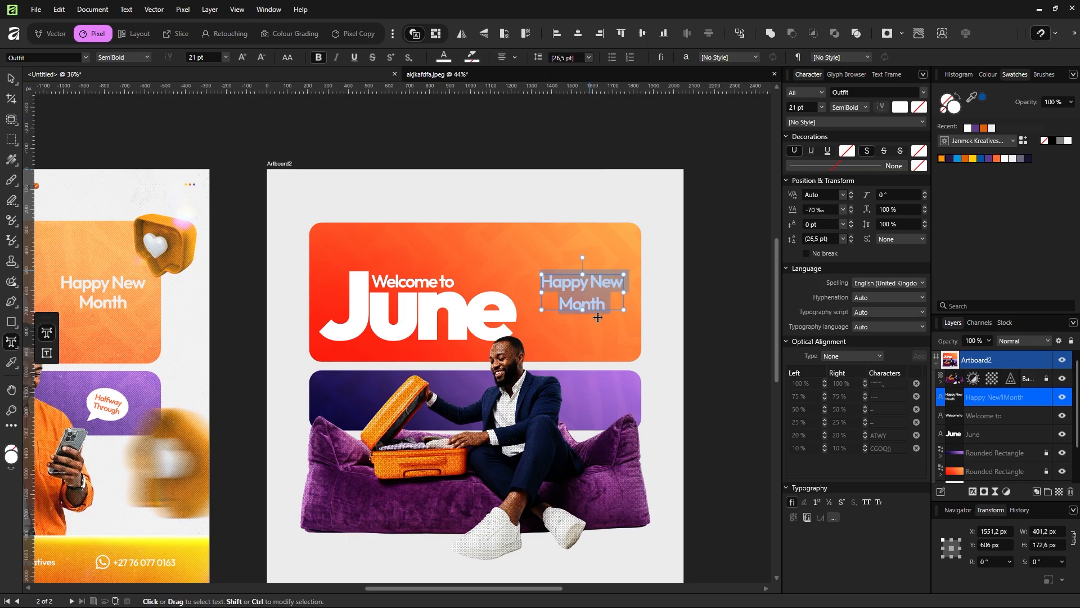
pyautogui.click(13, 77)
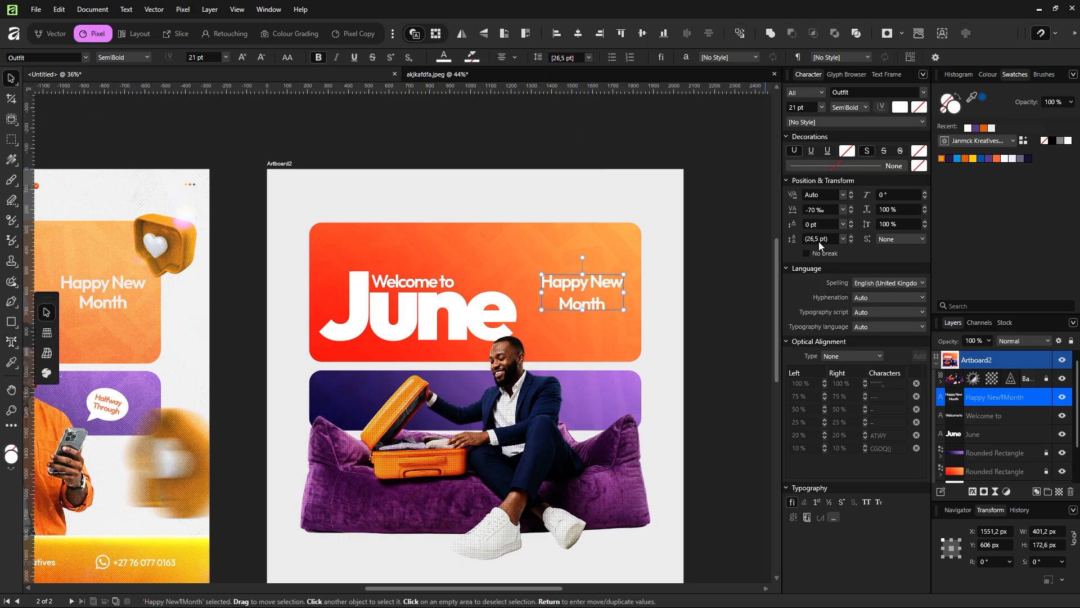
pyautogui.scroll(-6, 819, 241)
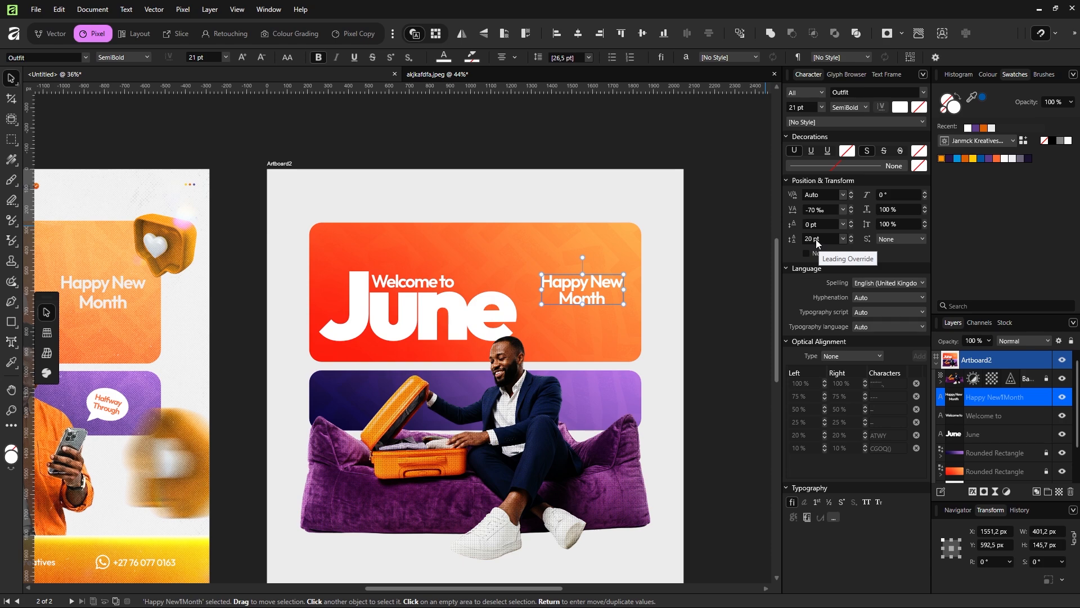
pyautogui.scroll(1, 816, 242)
pyautogui.scroll(1, 817, 242)
pyautogui.scroll(-3, 483, 248)
pyautogui.scroll(2, 541, 283)
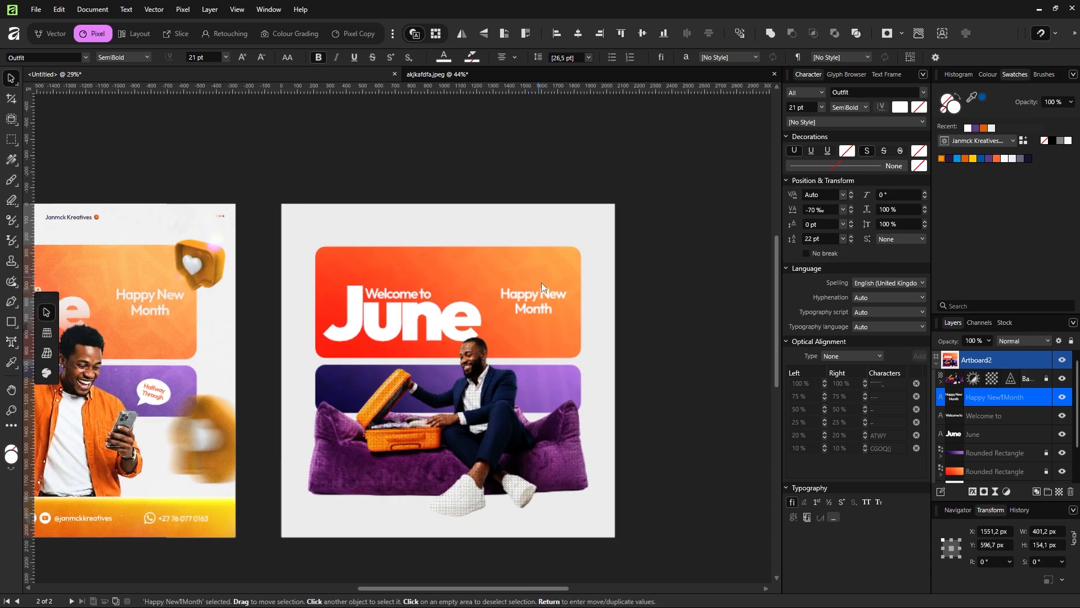
# Adjust the vertical position of "Happy New Month" to about Y 596.7 px within the orange panel and deselect it
pyautogui.scroll(2, 507, 302)
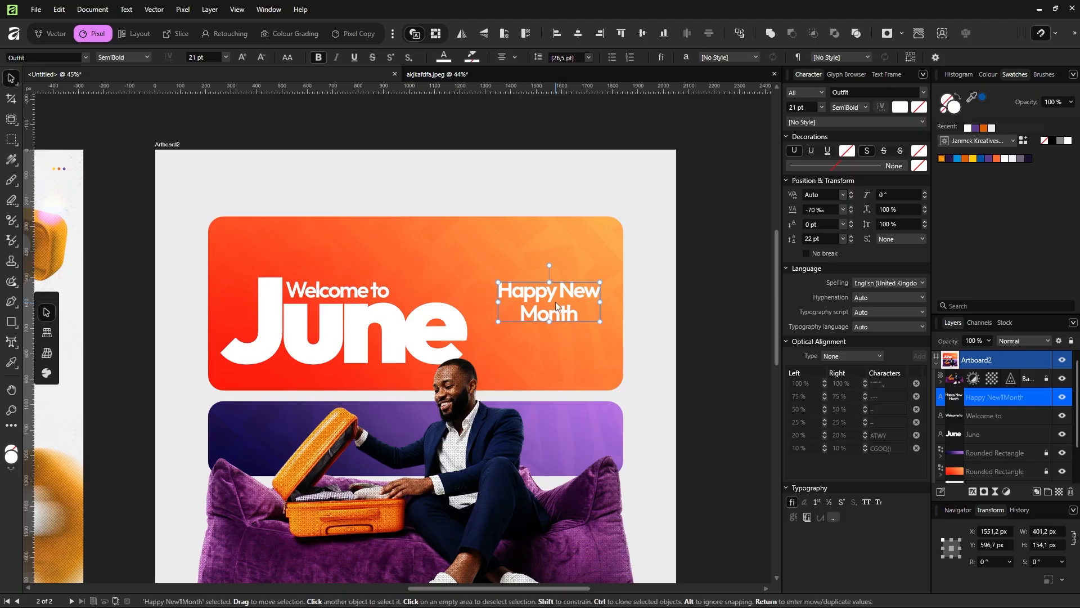
pyautogui.scroll(2, 554, 296)
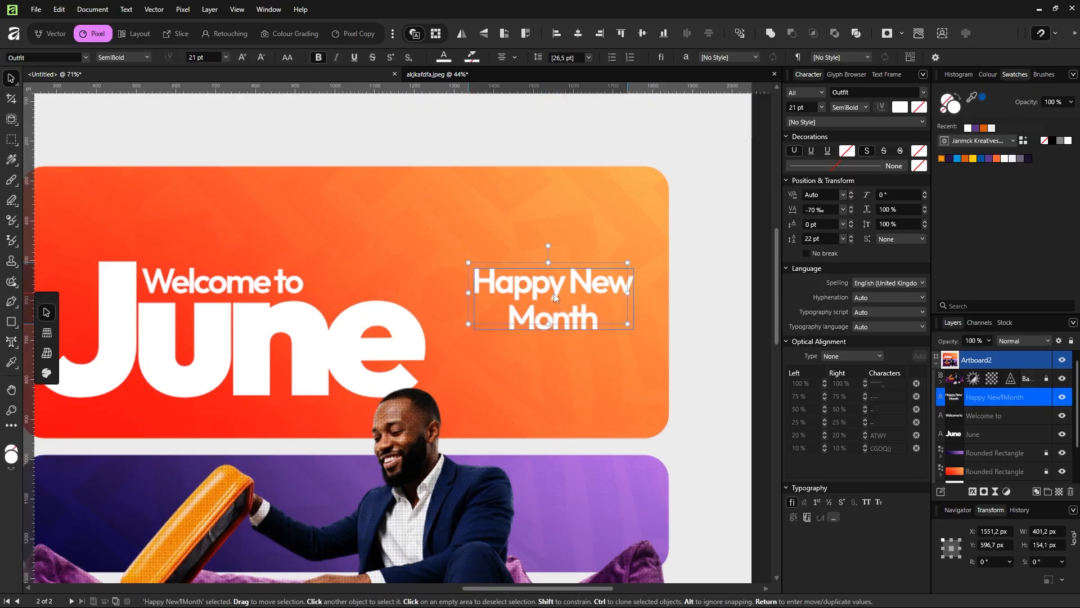
pyautogui.scroll(-2, 556, 293)
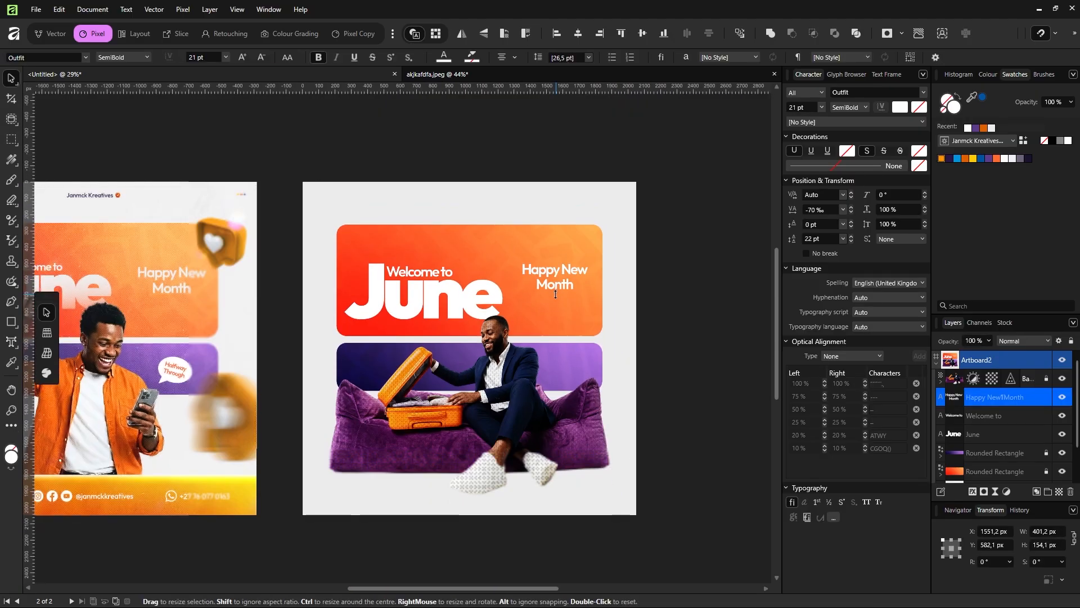
pyautogui.scroll(-2, 556, 293)
pyautogui.scroll(2, 590, 304)
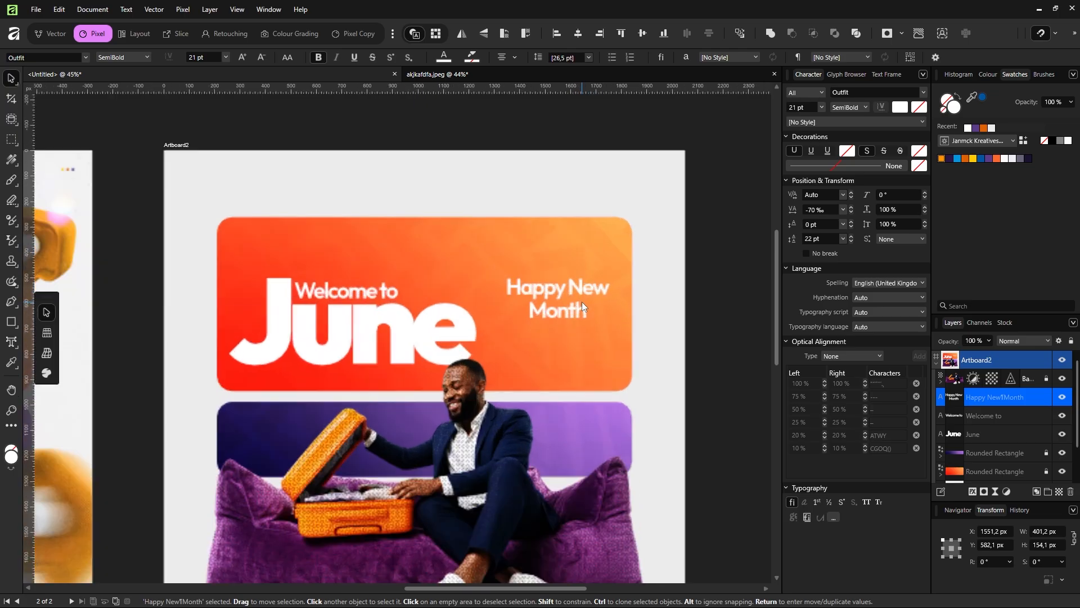
pyautogui.moveTo(560, 303); pyautogui.dragTo(563, 311)
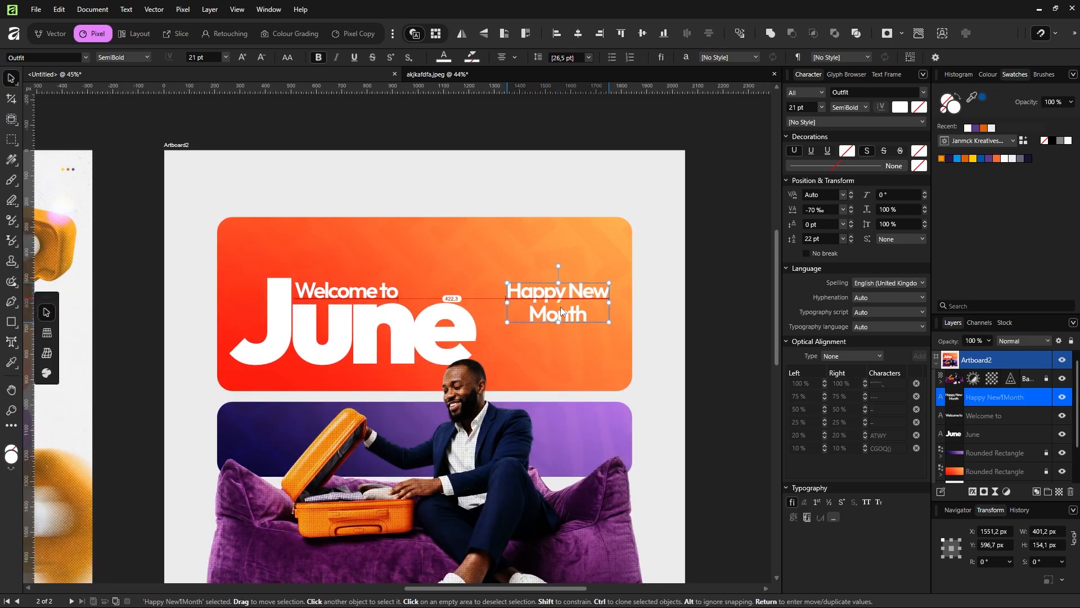
pyautogui.scroll(-3, 562, 305)
pyautogui.click(668, 302)
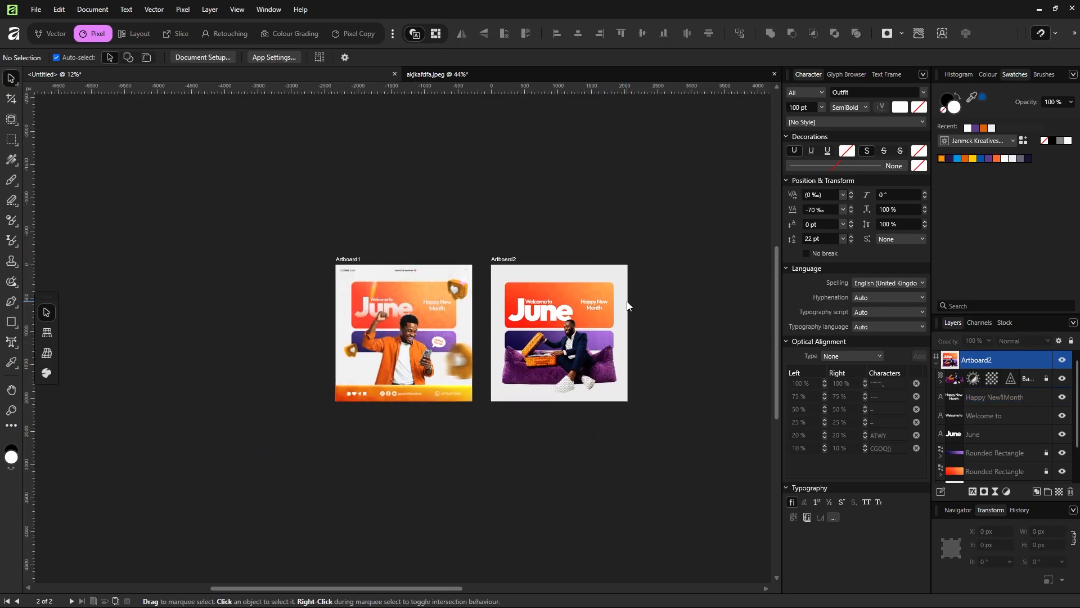
# Compare the text placement and overall layout of Artboard2 with the reference flyer on Artboard1
pyautogui.scroll(3, 592, 347)
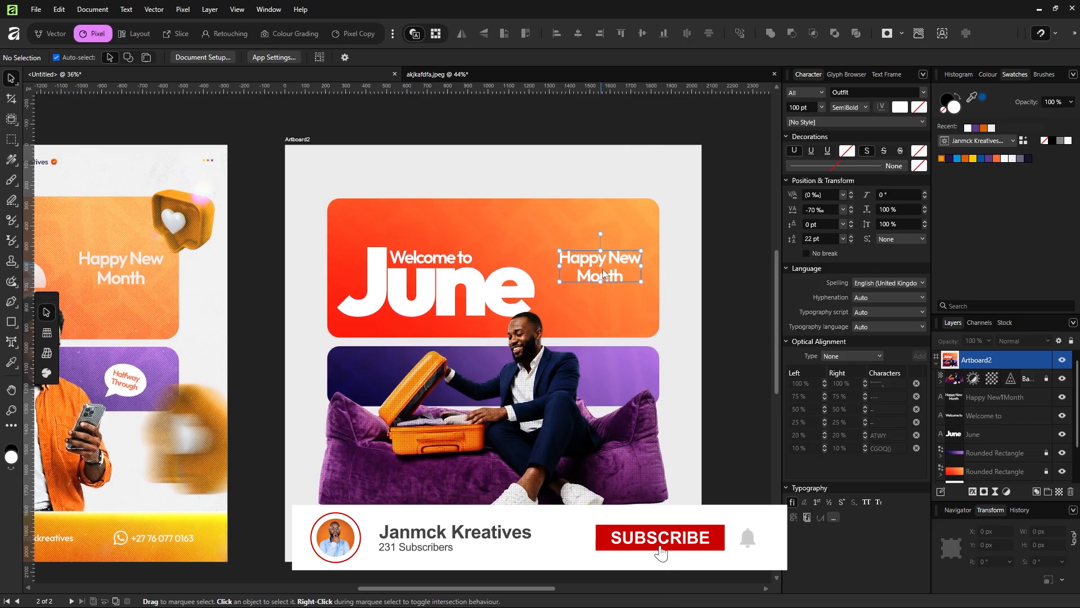
pyautogui.click(605, 272)
pyautogui.scroll(-3, 613, 281)
pyautogui.click(721, 307)
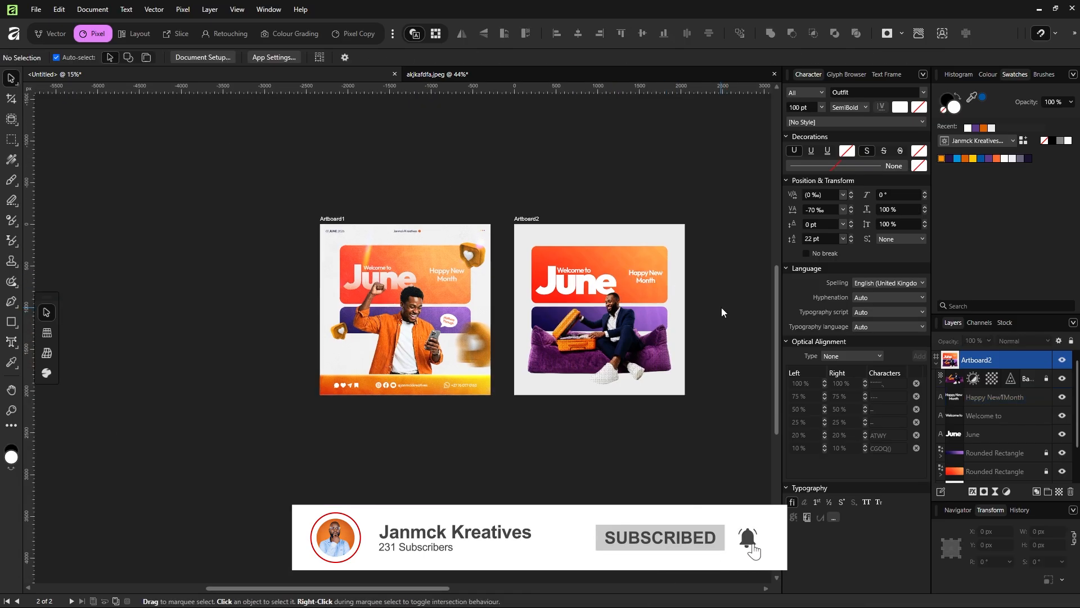
pyautogui.scroll(3, 641, 271)
pyautogui.scroll(-4, 625, 269)
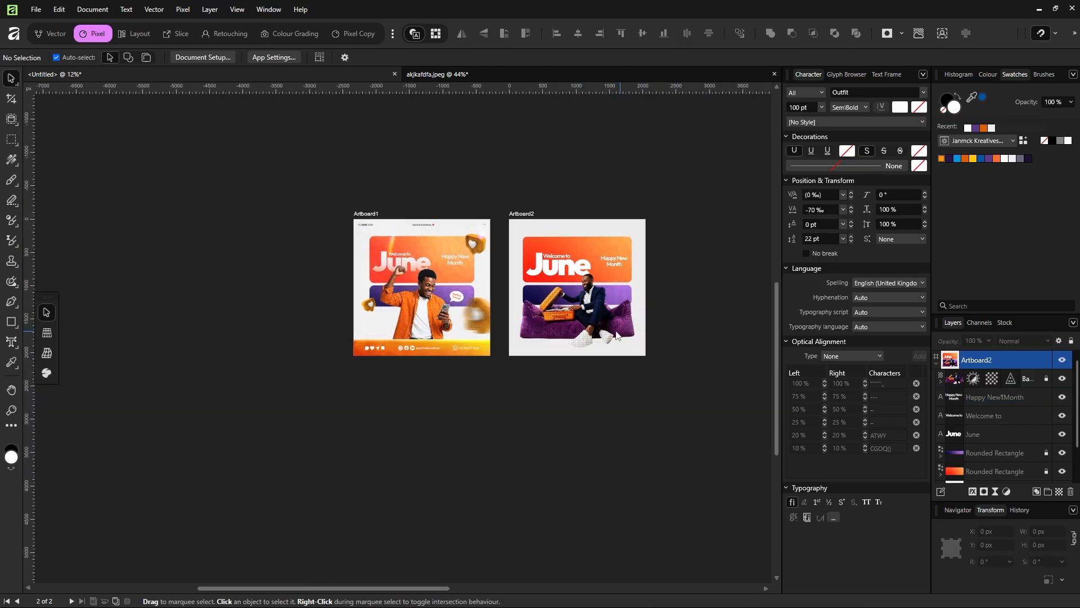
pyautogui.scroll(2, 602, 354)
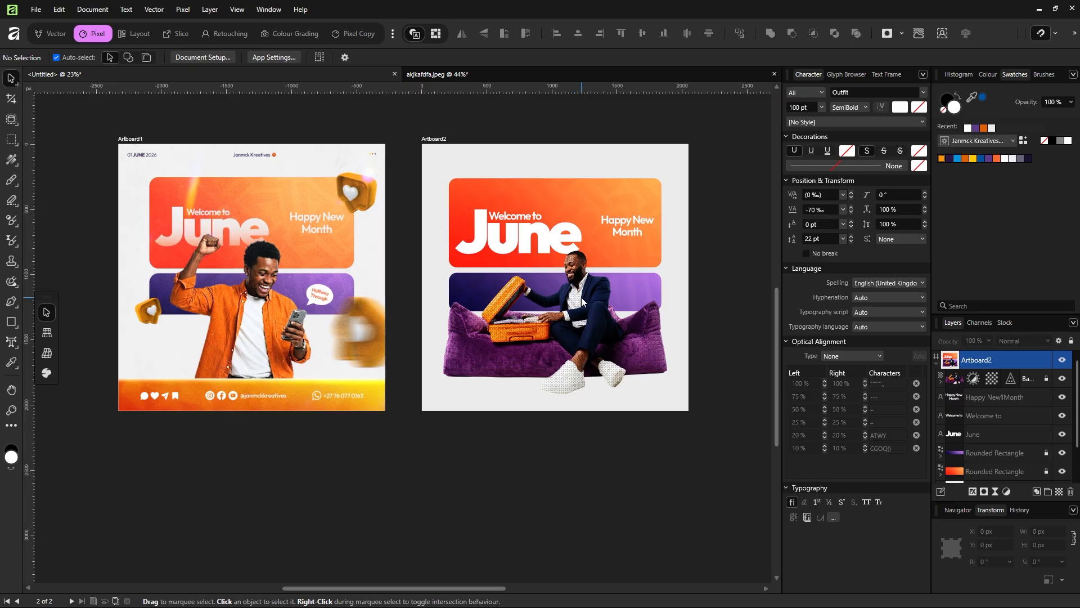
pyautogui.scroll(-3, 588, 297)
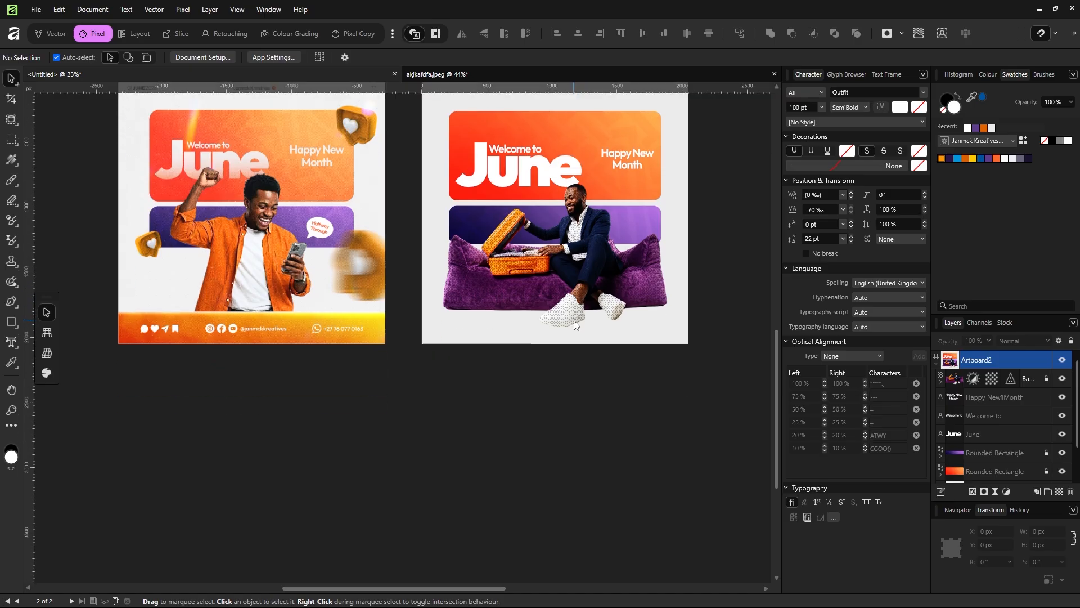
# Examine Artboard1's header line, heart icons, speech bubble and contact footer as reference for the remaining elements
pyautogui.scroll(5, 574, 320)
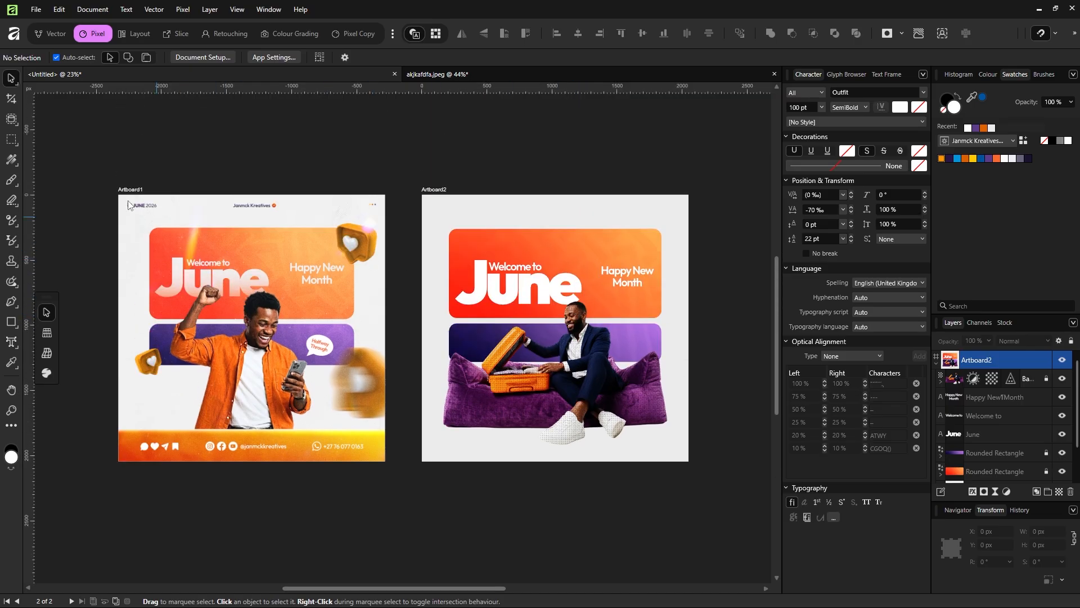
pyautogui.scroll(5, 236, 229)
pyautogui.scroll(-1, 567, 219)
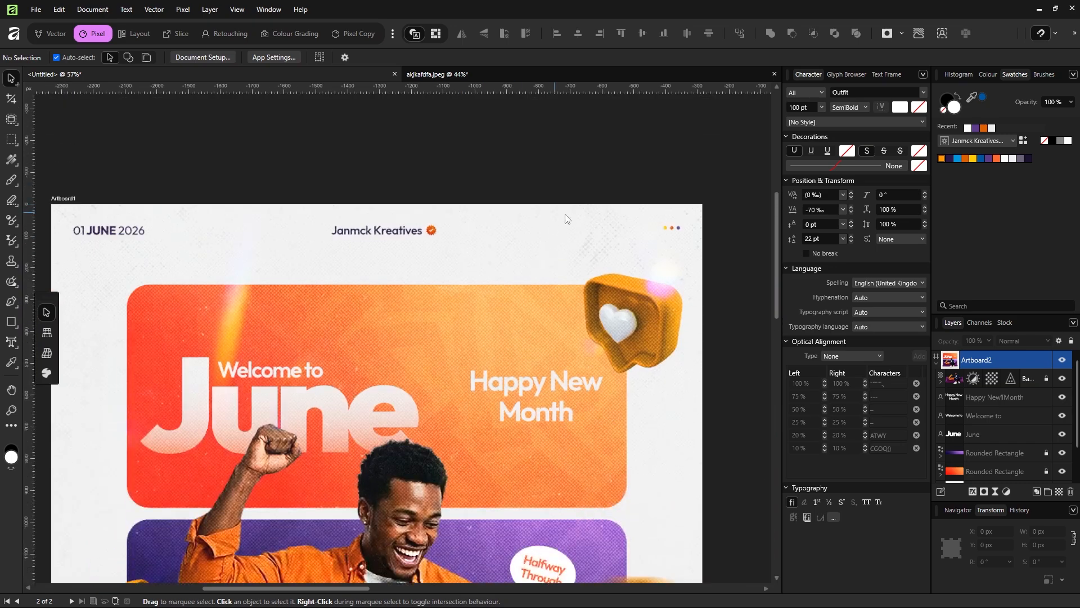
pyautogui.scroll(-1, 644, 258)
pyautogui.scroll(2, 644, 258)
pyautogui.scroll(-1, 347, 243)
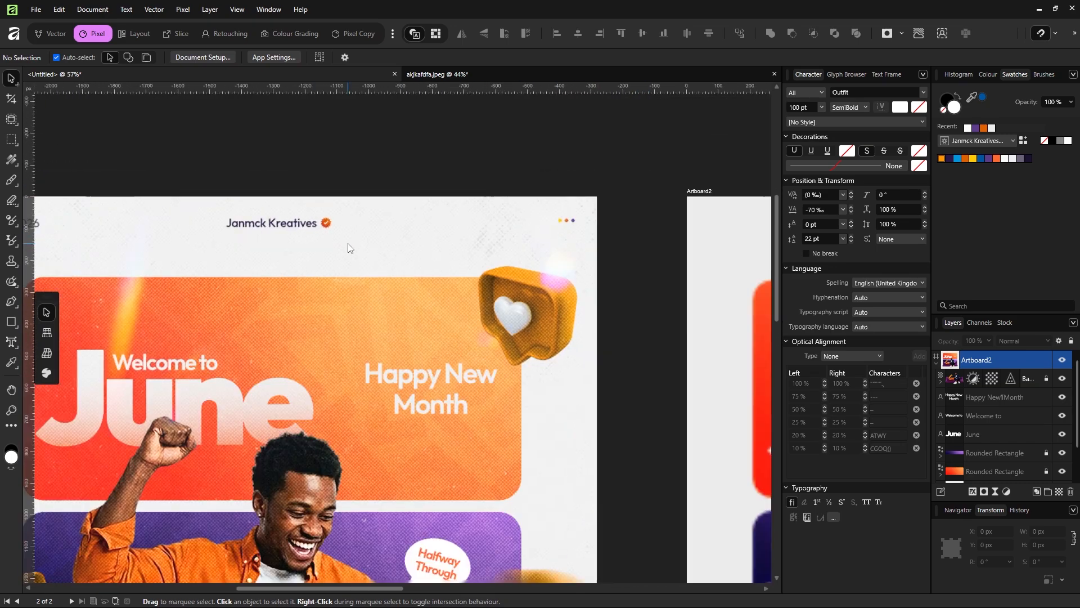
pyautogui.scroll(-6, 417, 313)
pyautogui.hscroll(-5, 364, 273)
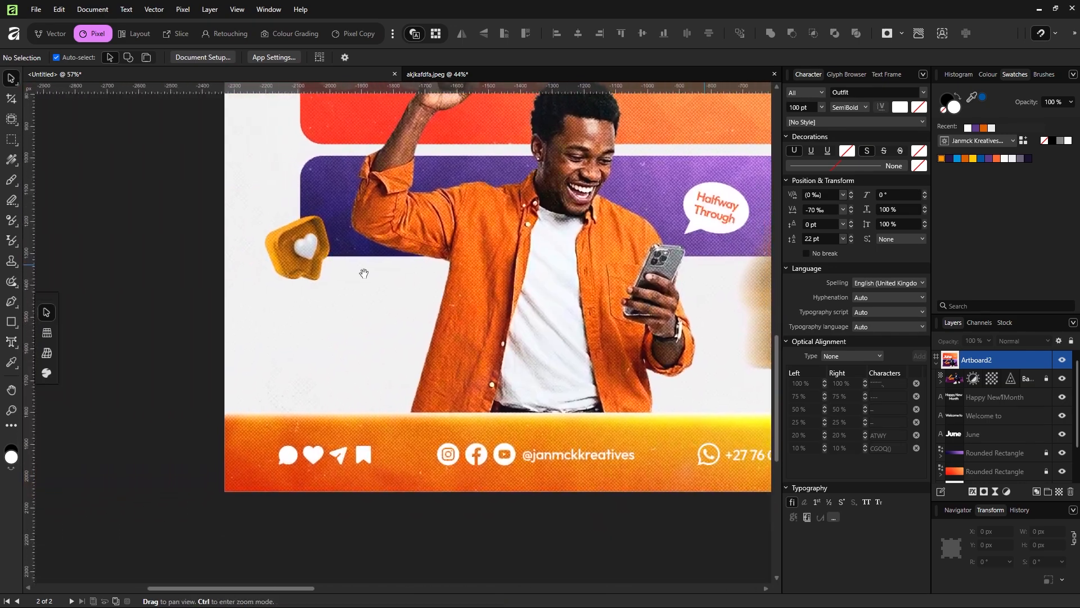
pyautogui.scroll(2, 368, 424)
pyautogui.scroll(5, 515, 335)
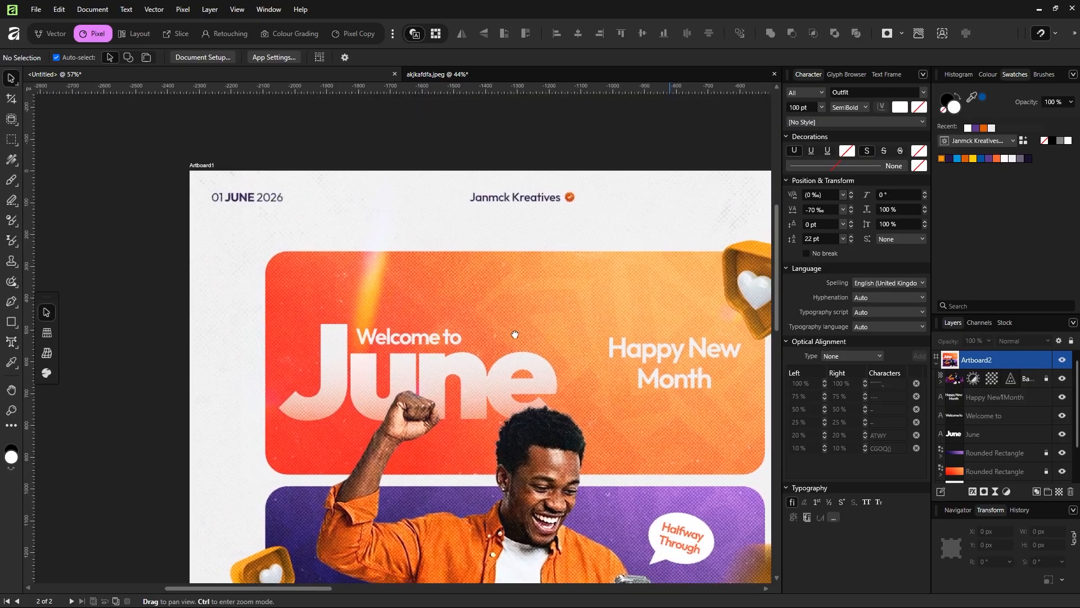
pyautogui.hscroll(1, 515, 334)
pyautogui.scroll(-10, 528, 276)
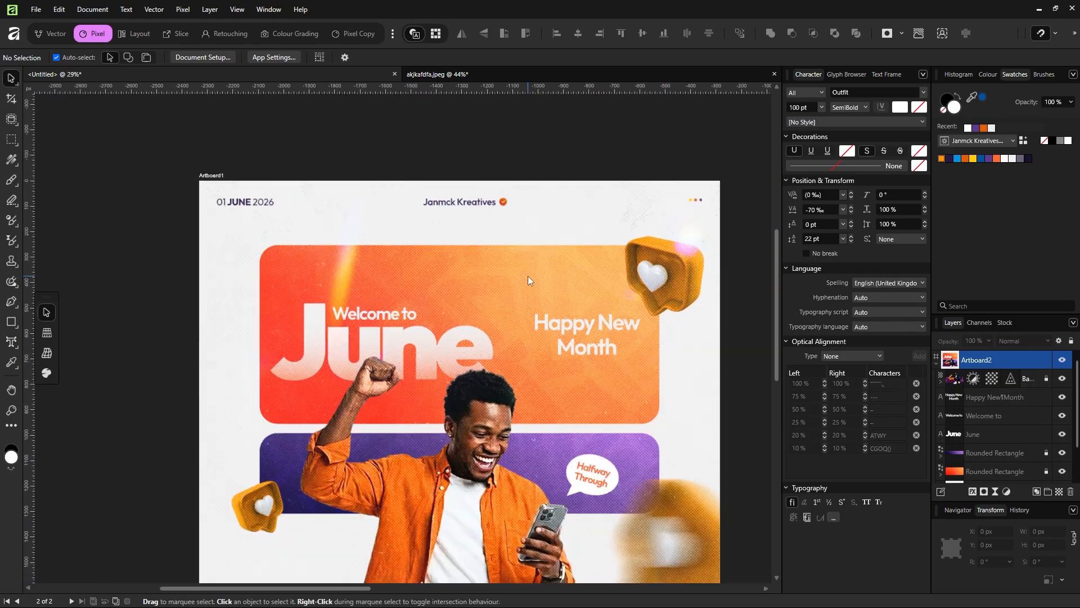
# Place the texture "Retro paper particles superimposed background.png" directly above the locked background rectangle on Artboard2
pyautogui.moveTo(571, 285); pyautogui.dragTo(367, 291)
pyautogui.scroll(6, 412, 233)
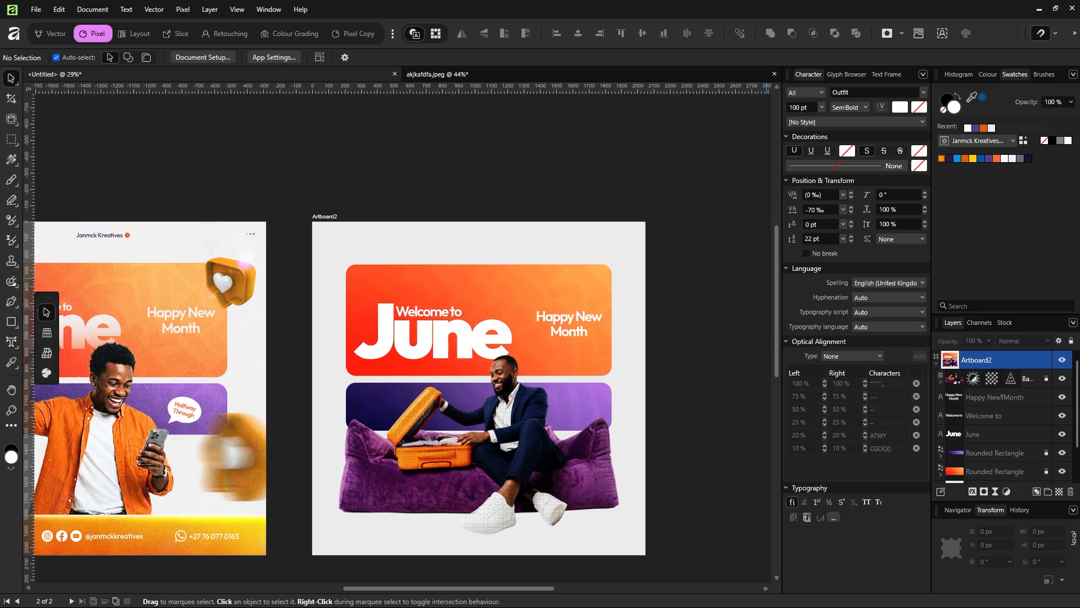
pyautogui.scroll(-1, 986, 389)
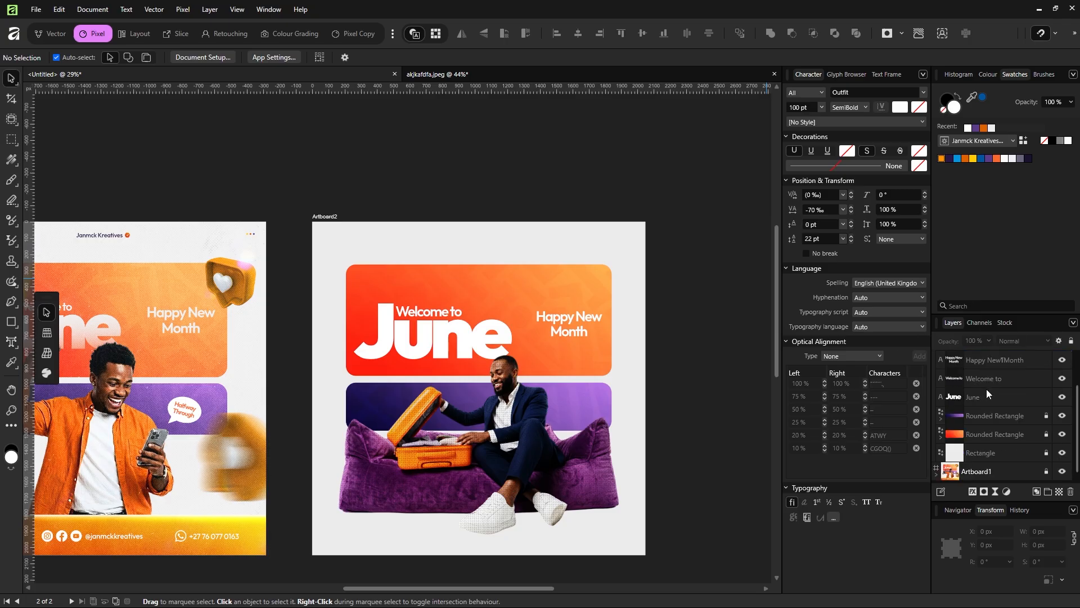
pyautogui.click(973, 454)
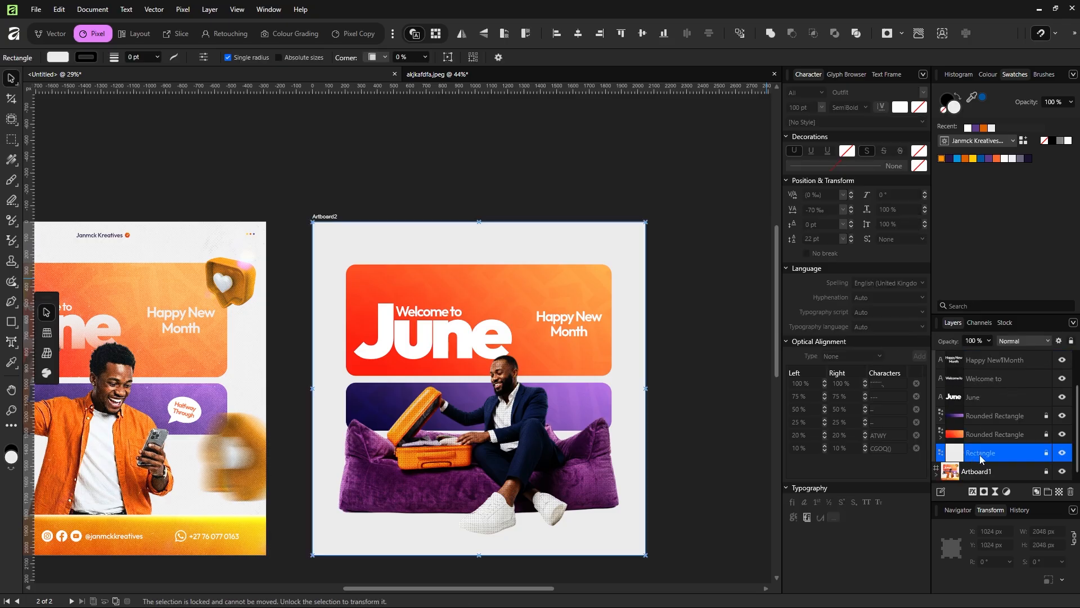
pyautogui.scroll(-2, 542, 336)
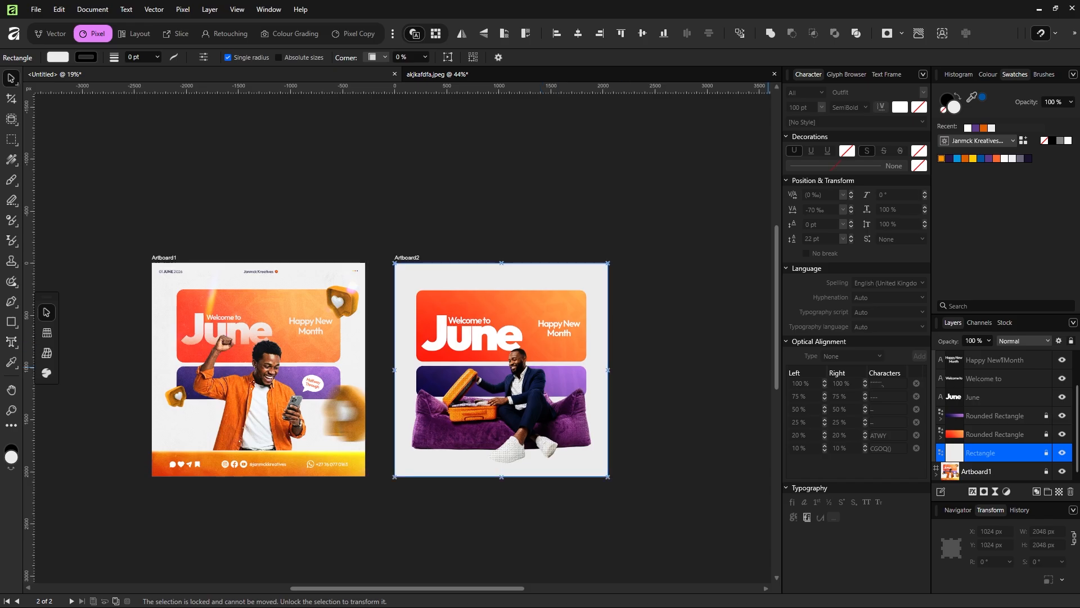
pyautogui.moveTo(556, 363); pyautogui.dragTo(523, 350)
pyautogui.moveTo(271, 363); pyautogui.dragTo(413, 358)
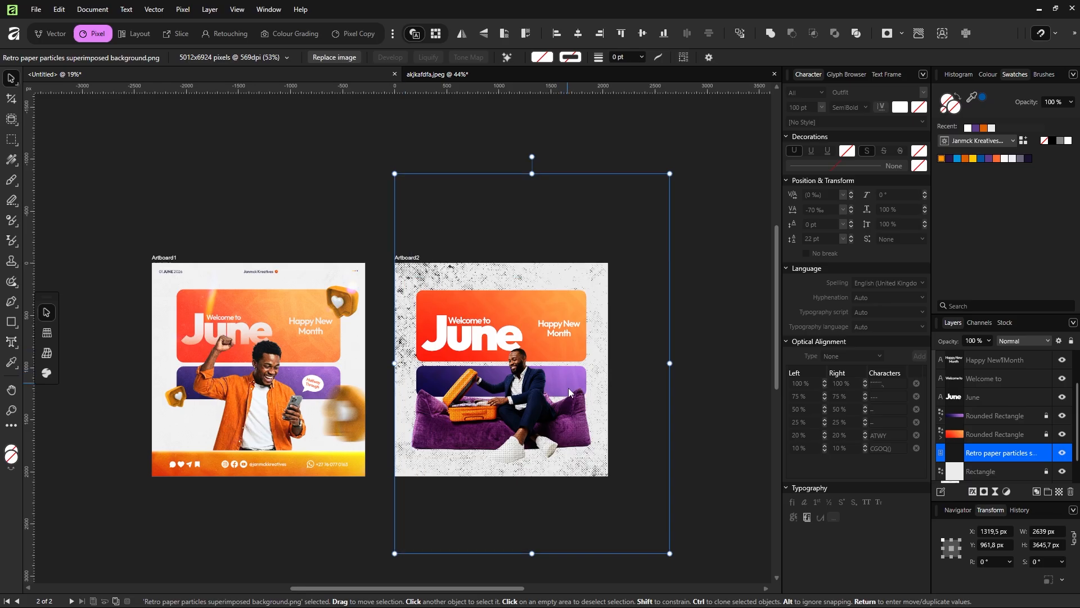
# Scale the retro paper texture to Artboard2's width of 2048 px and set its opacity to 20%
pyautogui.moveTo(569, 403)
pyautogui.mouseDown()
pyautogui.moveTo(552, 403)
pyautogui.moveTo(570, 400)
pyautogui.mouseUp()
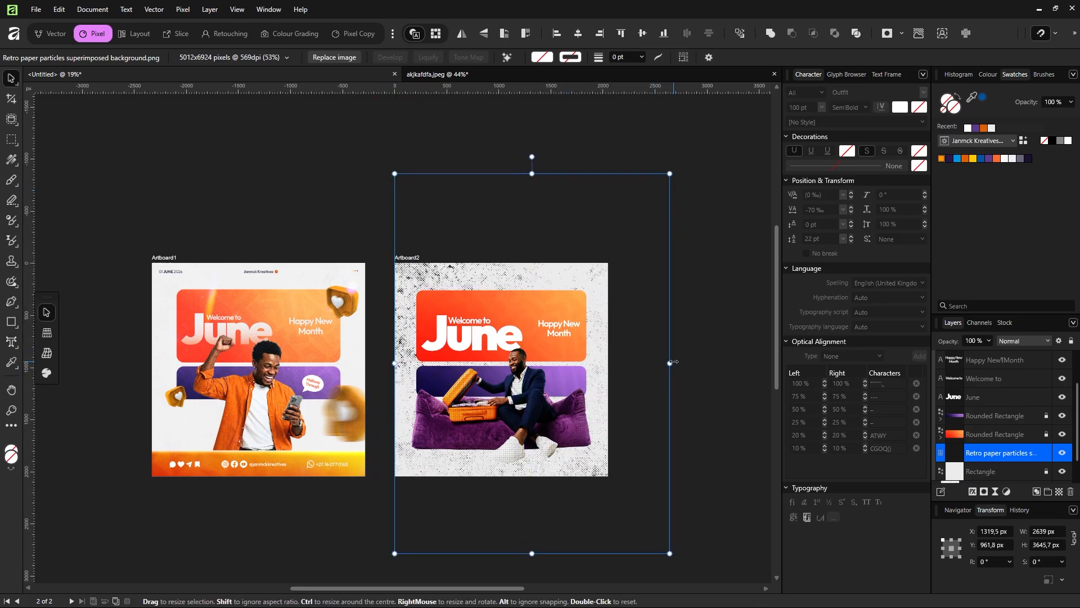
pyautogui.moveTo(669, 363); pyautogui.dragTo(620, 356)
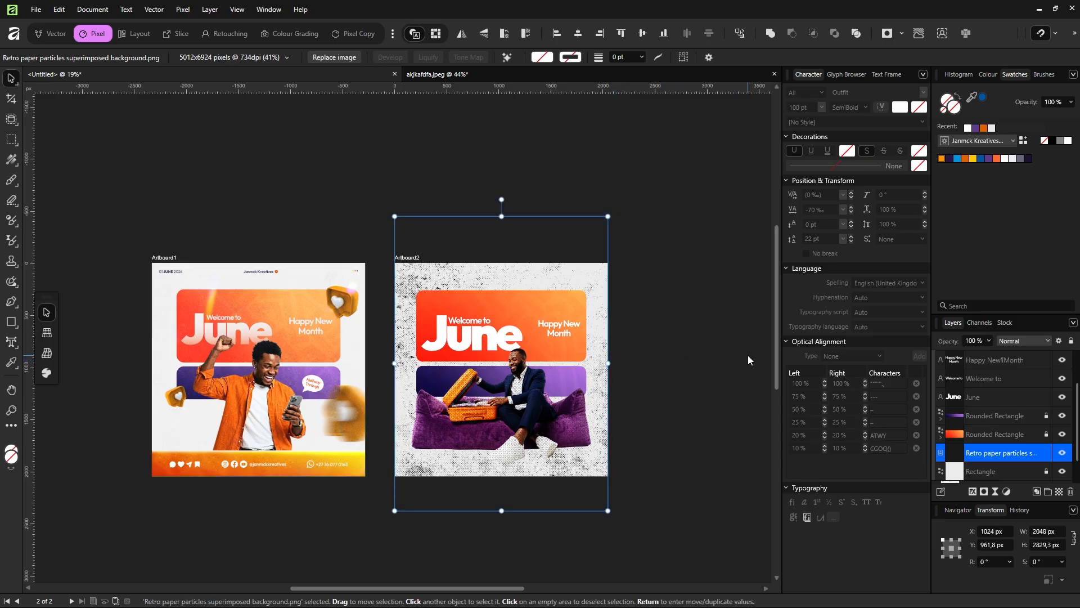
pyautogui.press('3')
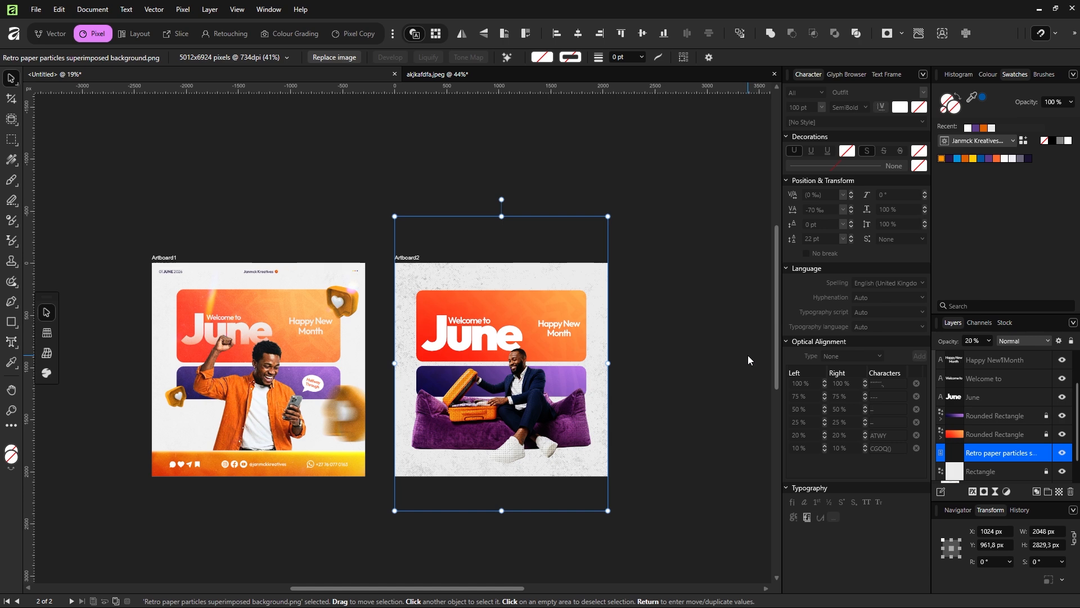
# Add a mask to the retro paper texture, paint out its central area with a soft black brush, and deselect it
pyautogui.click(984, 492)
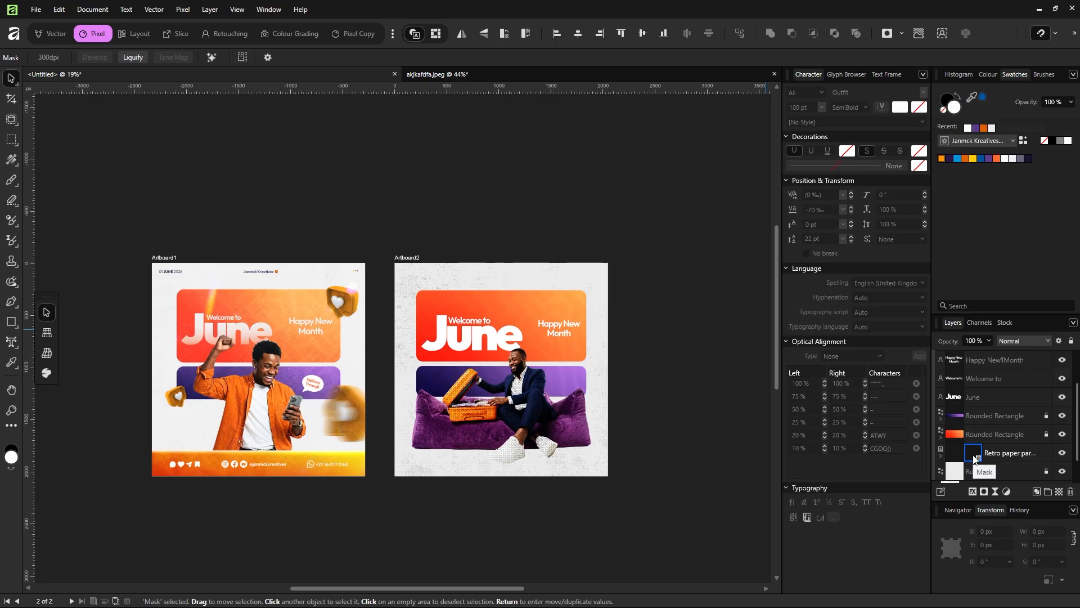
pyautogui.press('b')
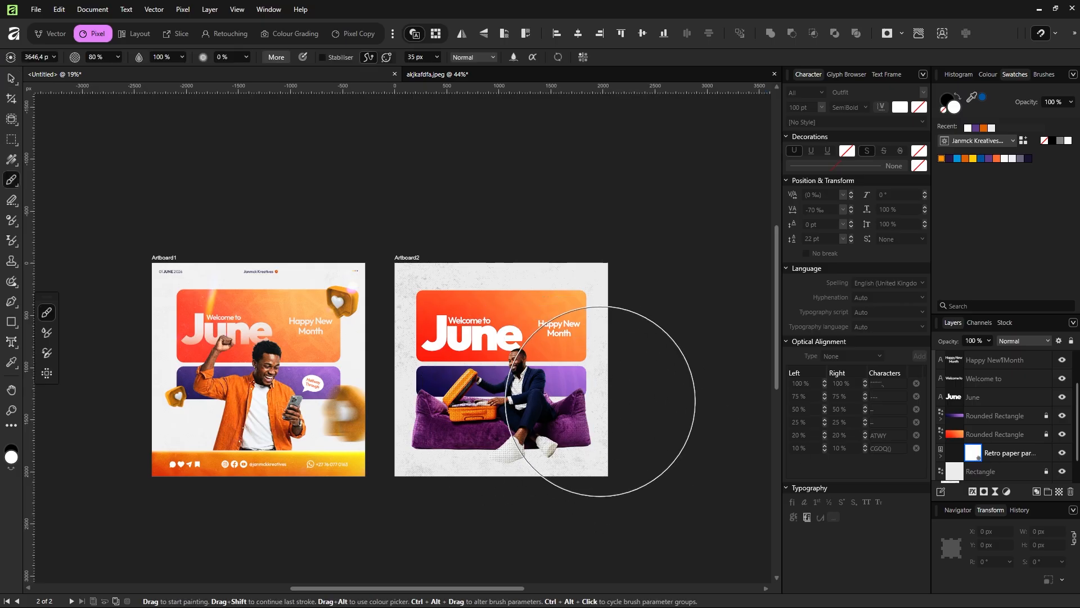
pyautogui.press('x')
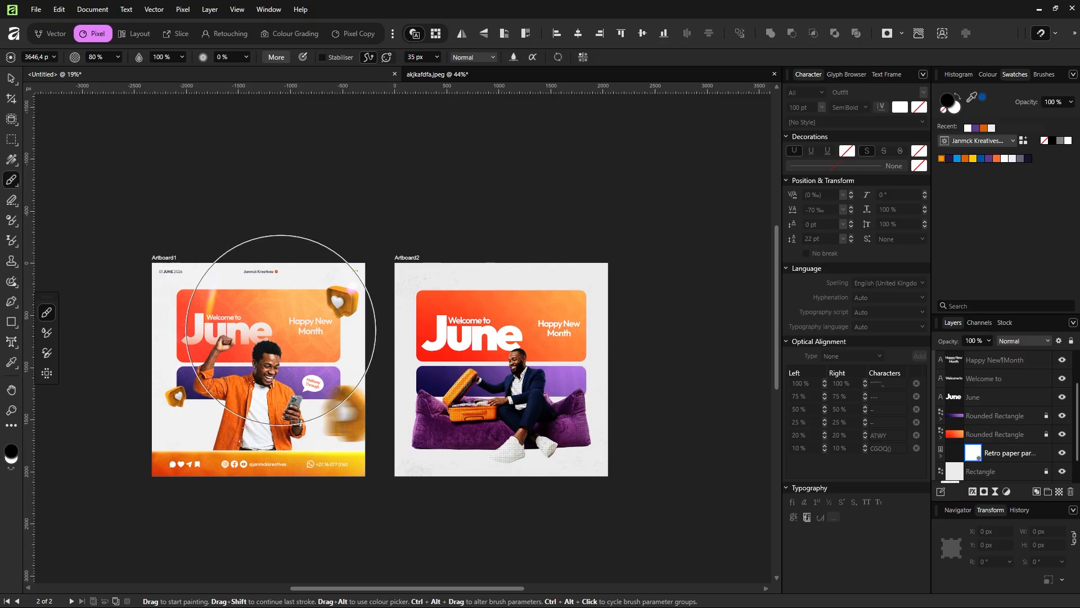
pyautogui.scroll(3, 253, 202)
pyautogui.scroll(1, 253, 202)
pyautogui.hscroll(3, 418, 284)
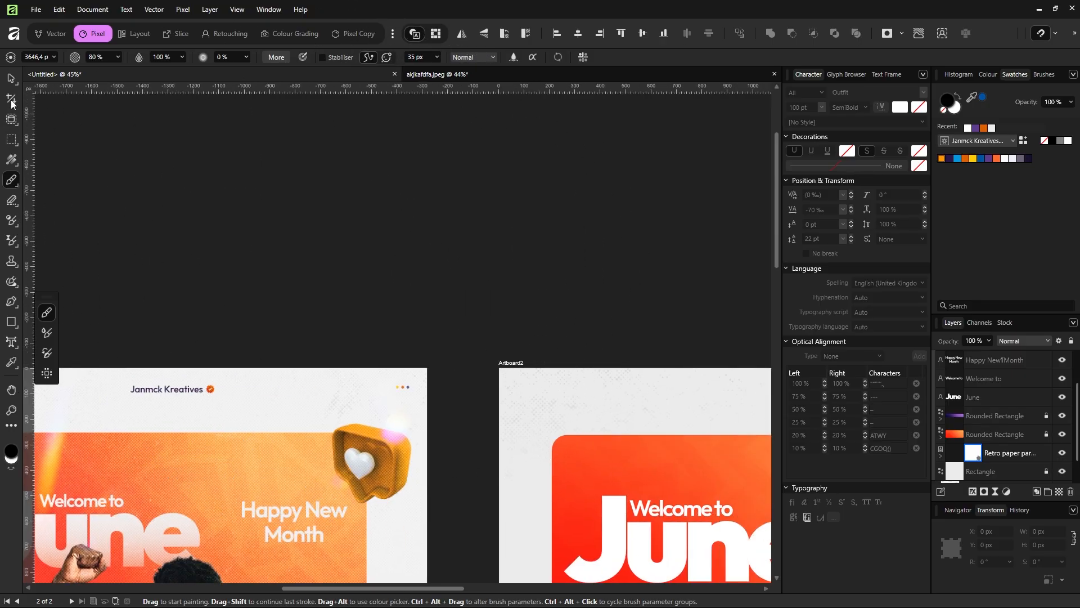
pyautogui.click(11, 79)
pyautogui.click(185, 179)
# Compare the masked paper texture on Artboard2 with the background texture of the reference flyer on Artboard1
pyautogui.scroll(-4, 245, 238)
pyautogui.hscroll(4, 251, 234)
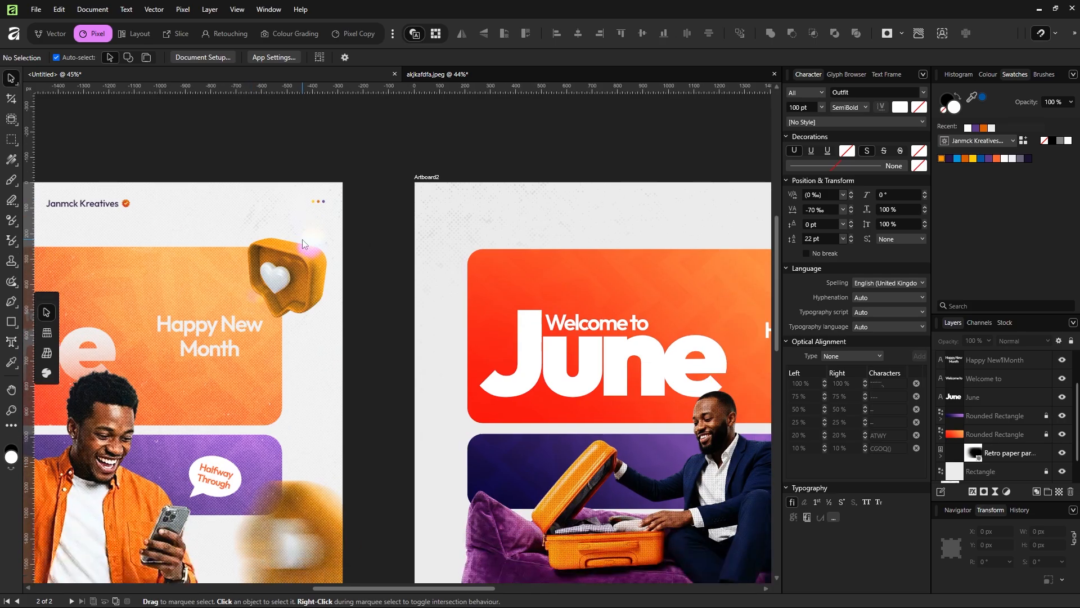
pyautogui.scroll(1, 343, 241)
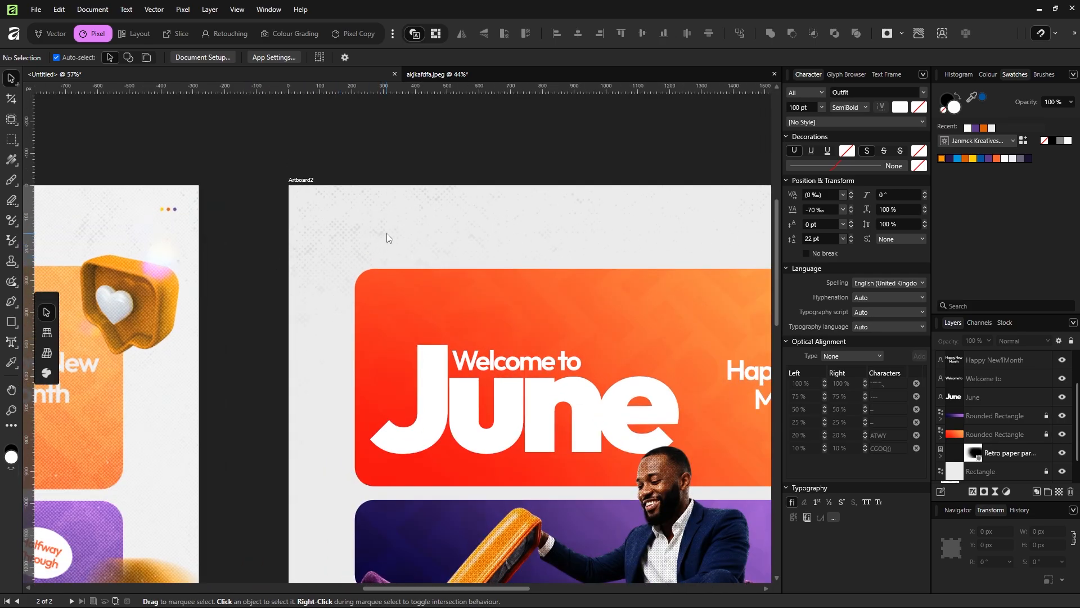
pyautogui.scroll(-6, 361, 221)
pyautogui.scroll(4, 370, 221)
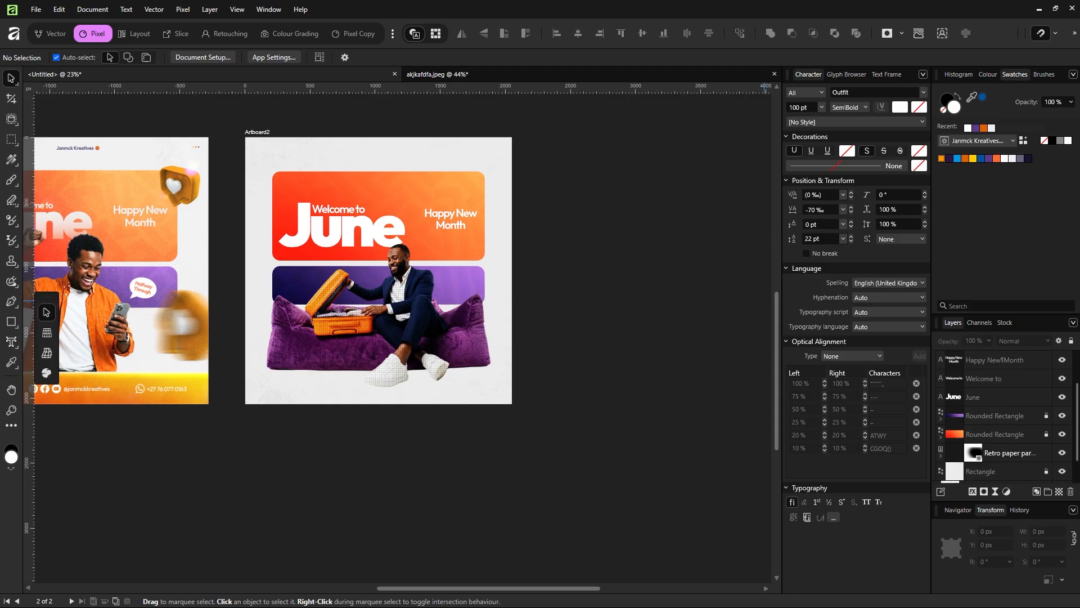
pyautogui.hscroll(-3, 617, 211)
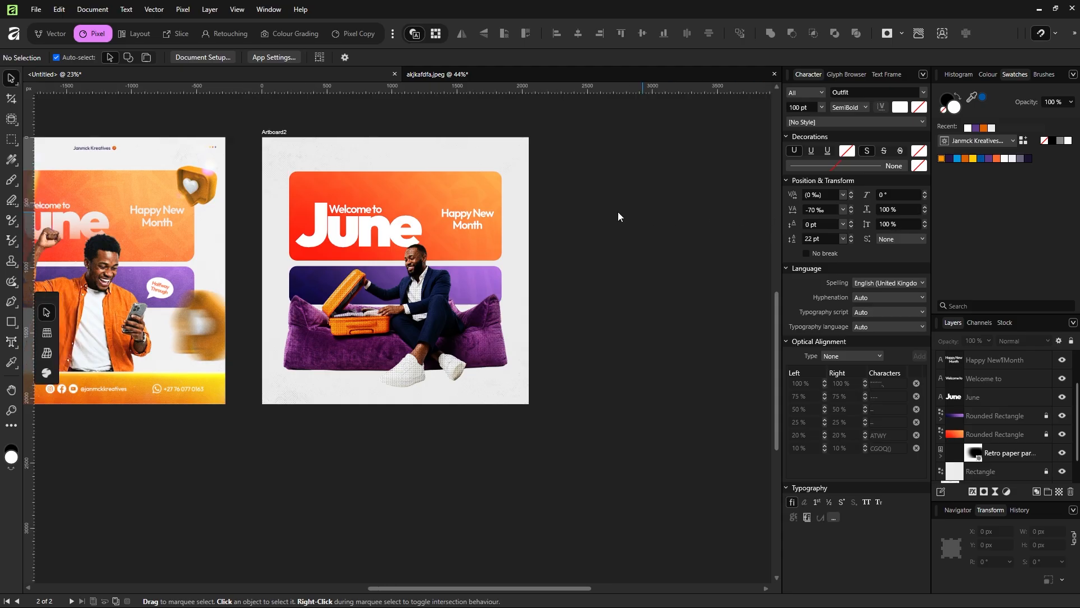
pyautogui.scroll(1, 590, 217)
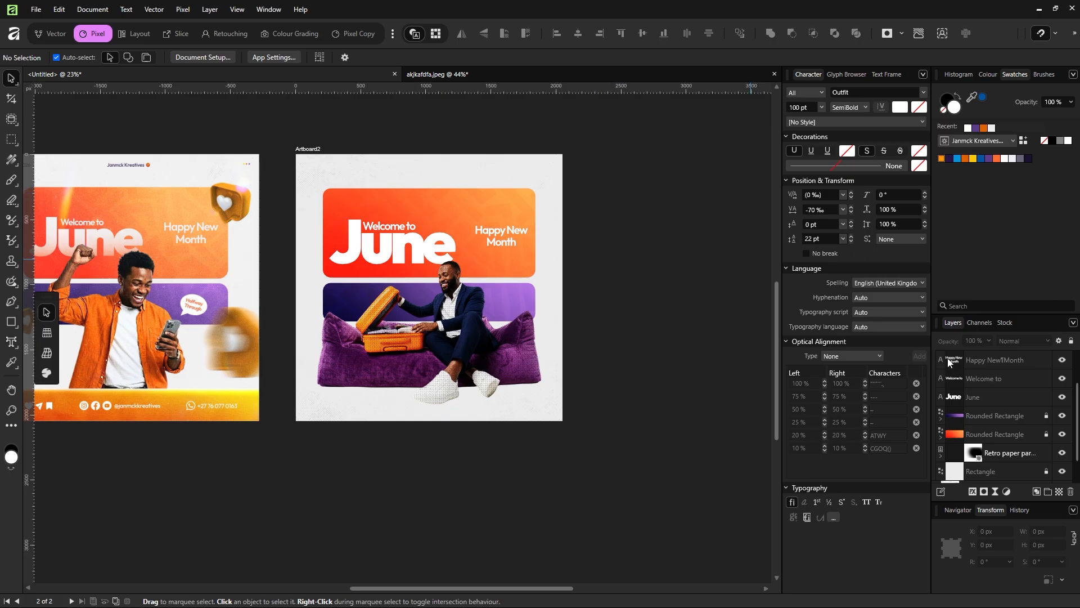
# Place VINTAGE DUST.png above the couch cutout layer at the top of Artboard2's layer stack
pyautogui.scroll(2, 955, 380)
pyautogui.click(955, 381)
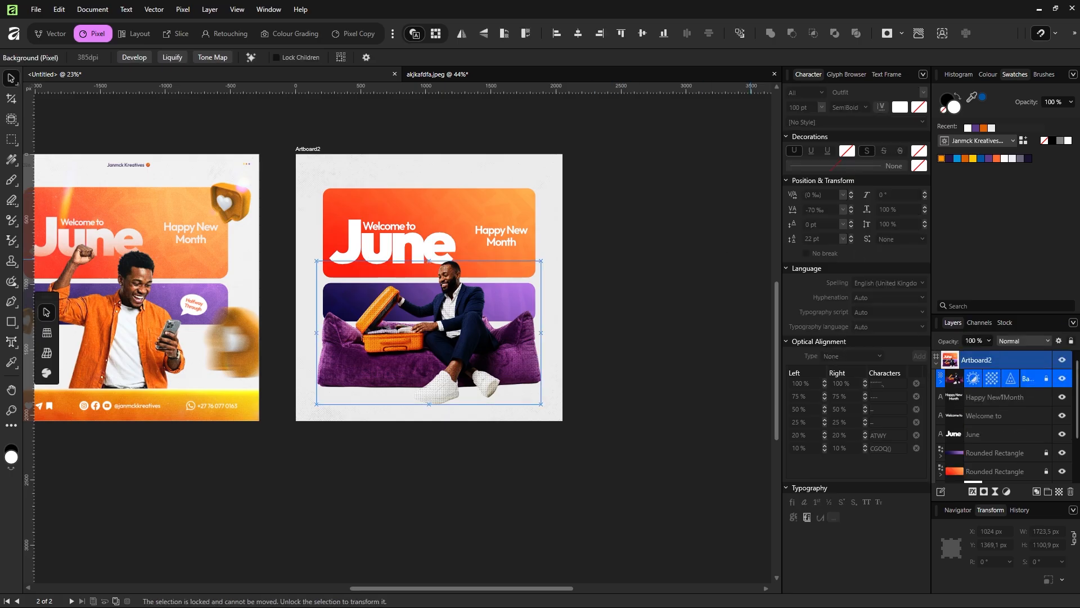
pyautogui.click(986, 401)
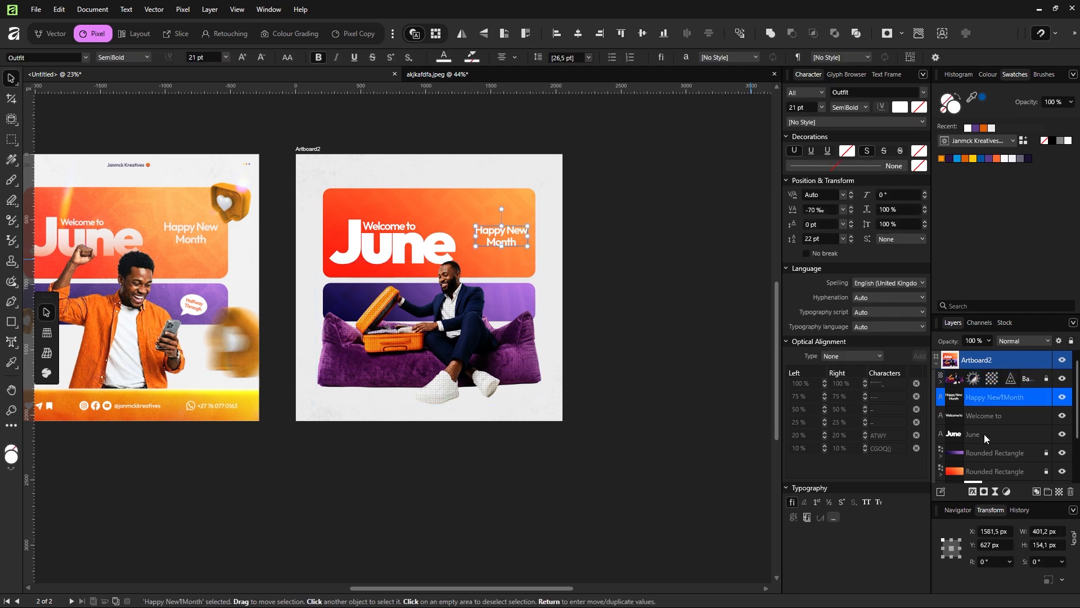
pyautogui.keyDown('shift'); pyautogui.click(984, 433); pyautogui.keyUp('shift')
pyautogui.click(1010, 379)
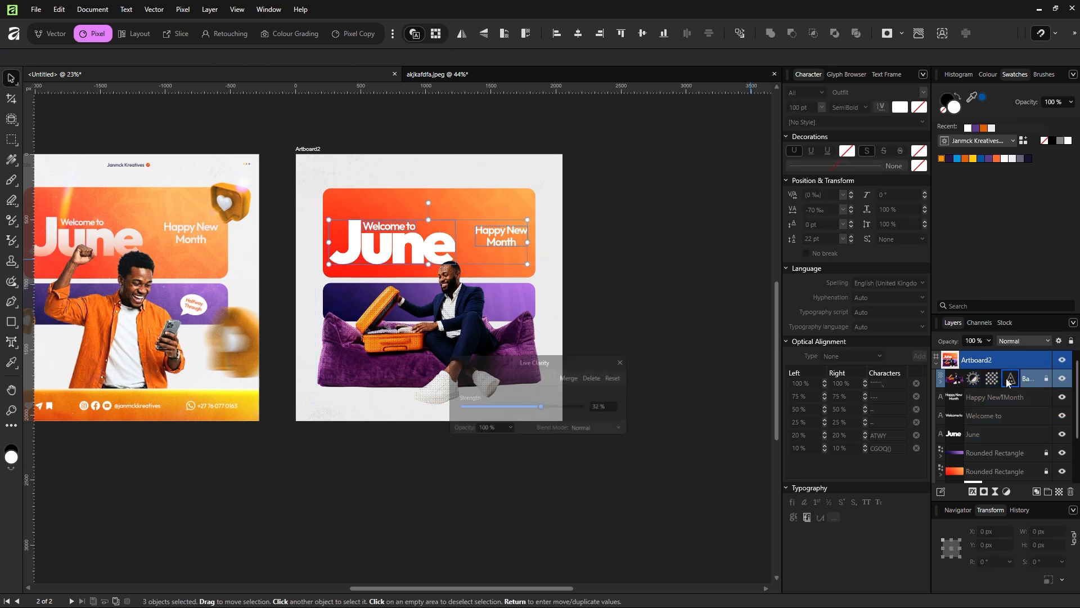
pyautogui.click(952, 382)
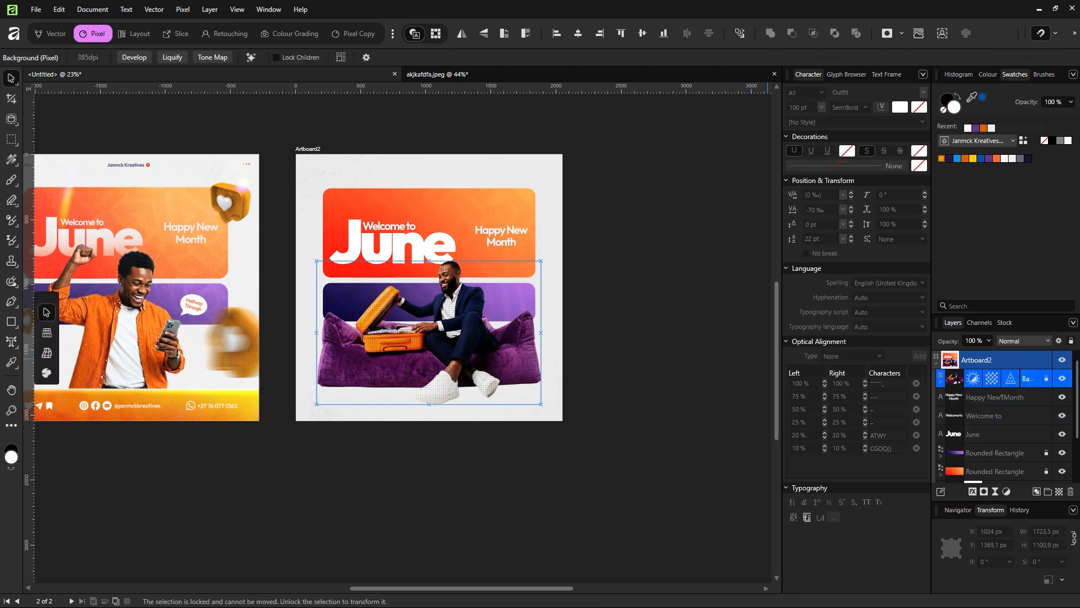
pyautogui.moveTo(549, 285); pyautogui.dragTo(389, 259)
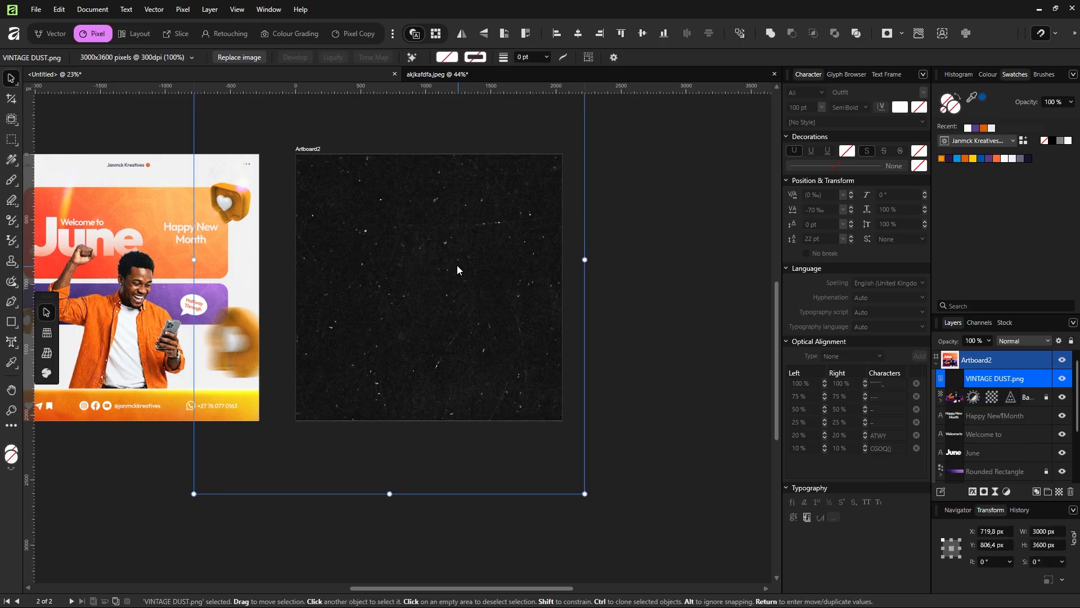
# Scale the vintage dust texture to 2048 px wide and position it at Y 949 px so it covers Artboard2
pyautogui.moveTo(193, 259); pyautogui.dragTo(295, 247)
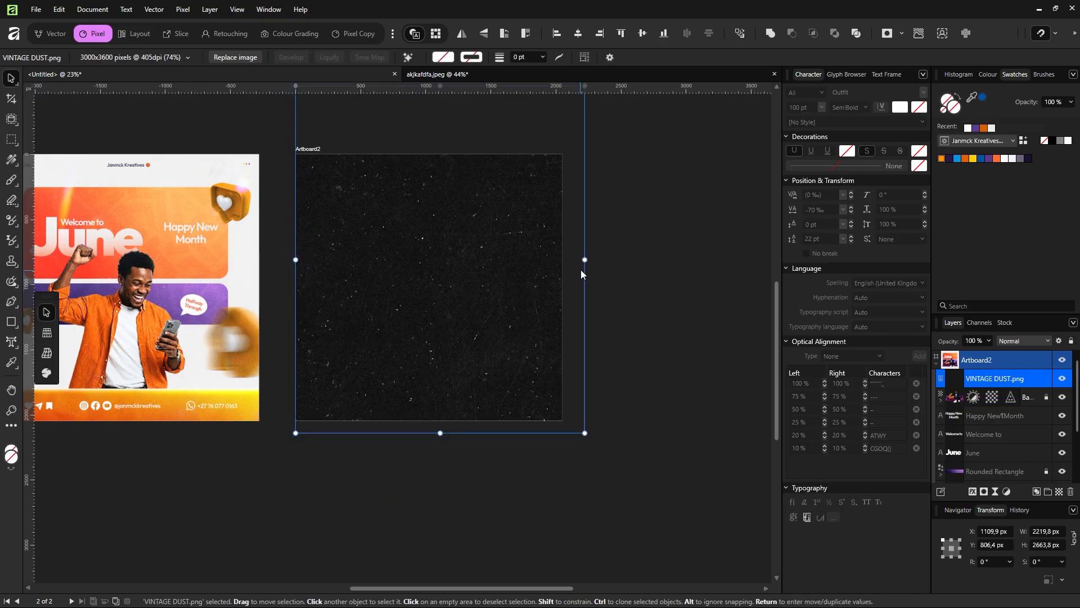
pyautogui.moveTo(581, 261); pyautogui.dragTo(561, 260)
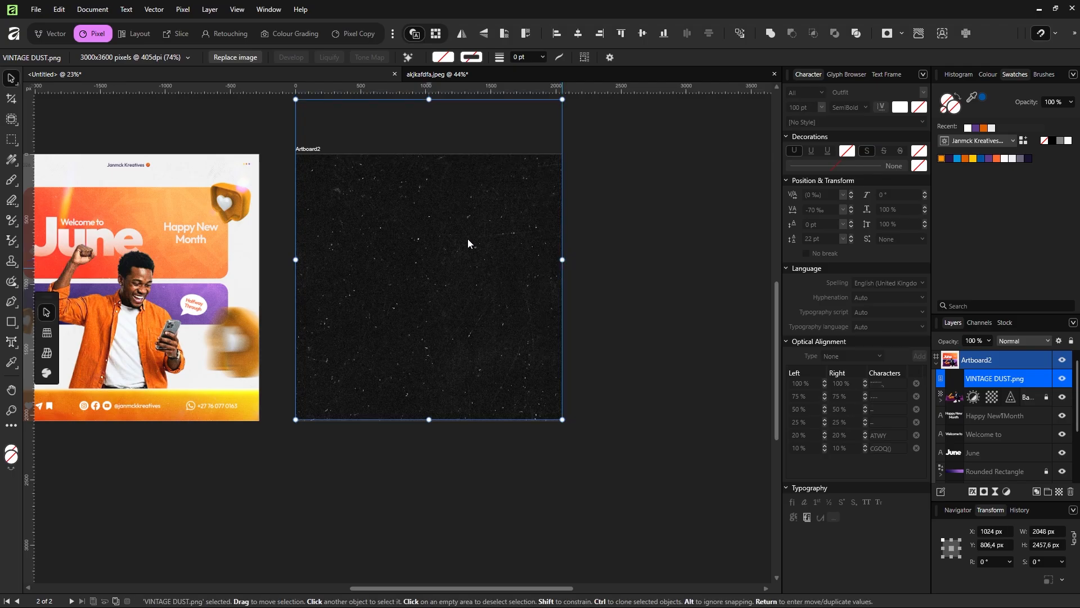
pyautogui.moveTo(459, 217); pyautogui.dragTo(457, 231)
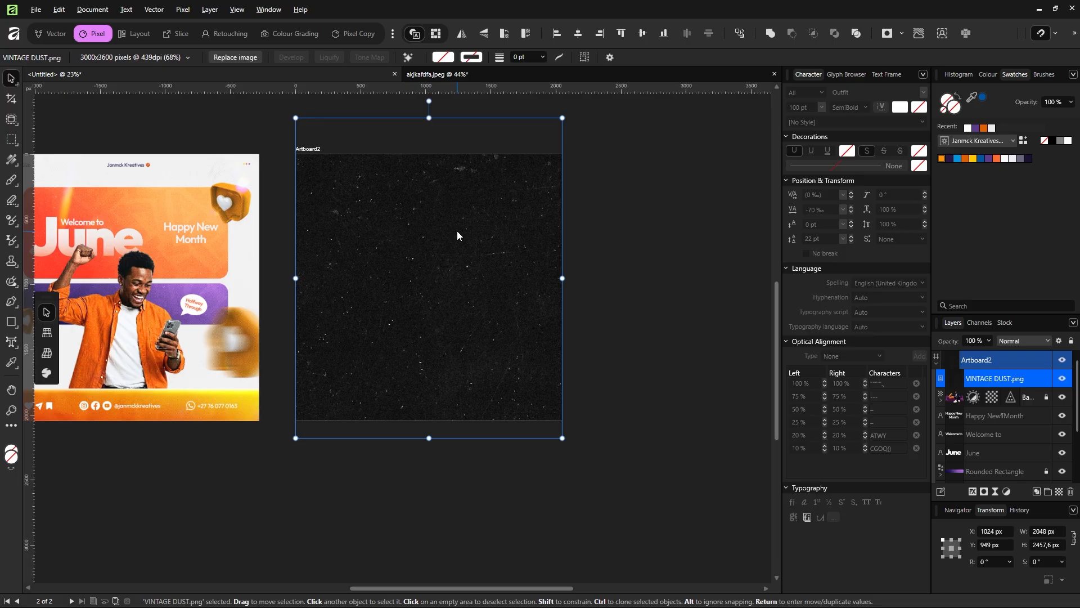
# Set the vintage dust layer's blend mode to Screen and its opacity to 65%
pyautogui.hotkey('alt', 'shift', 's')
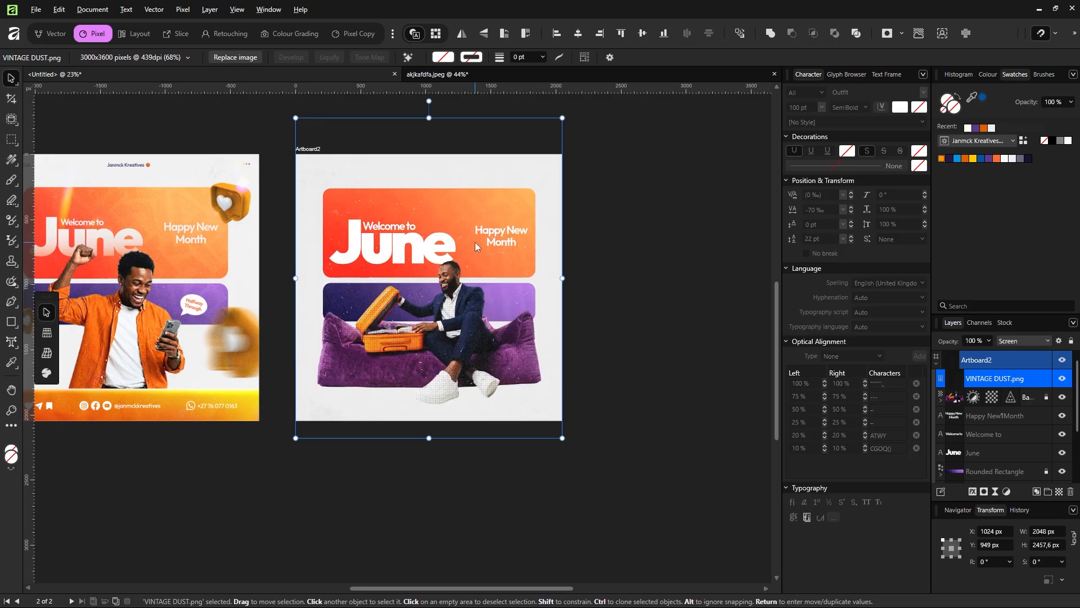
pyautogui.scroll(3, 475, 242)
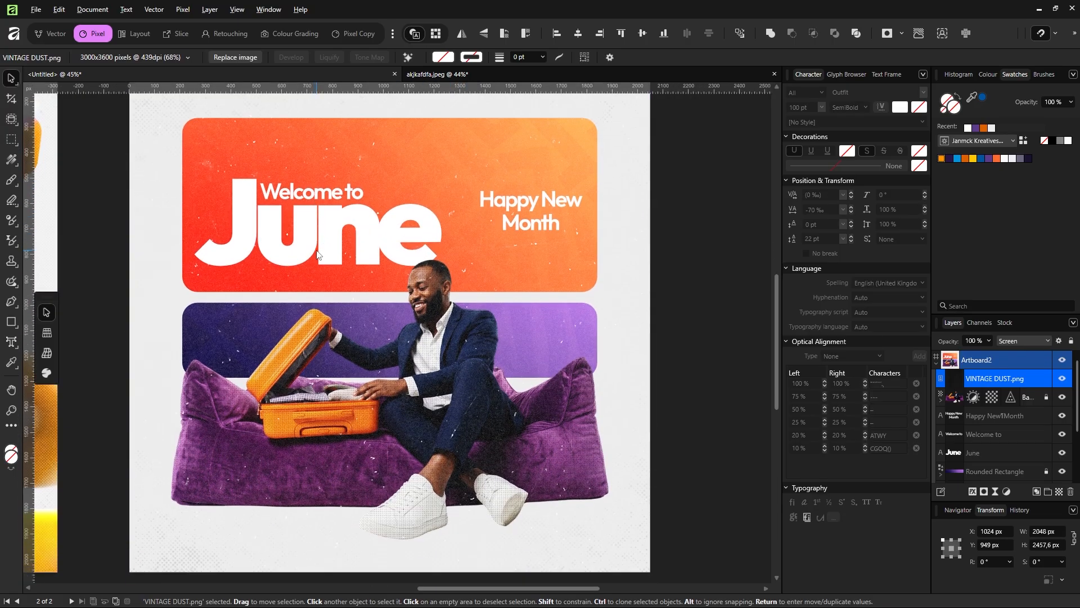
pyautogui.scroll(-3, 316, 254)
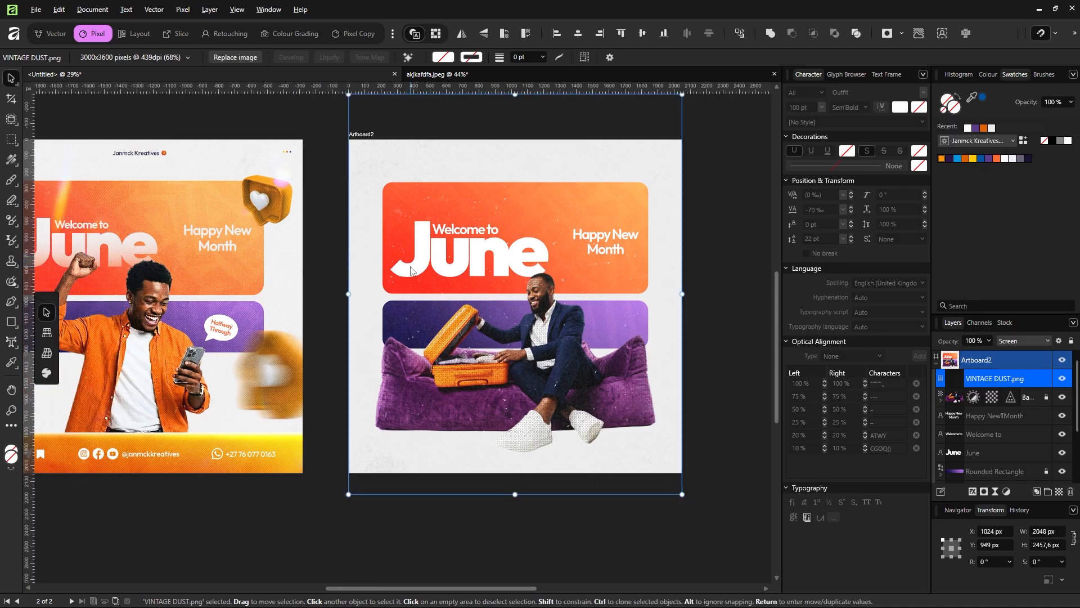
pyautogui.press('4')
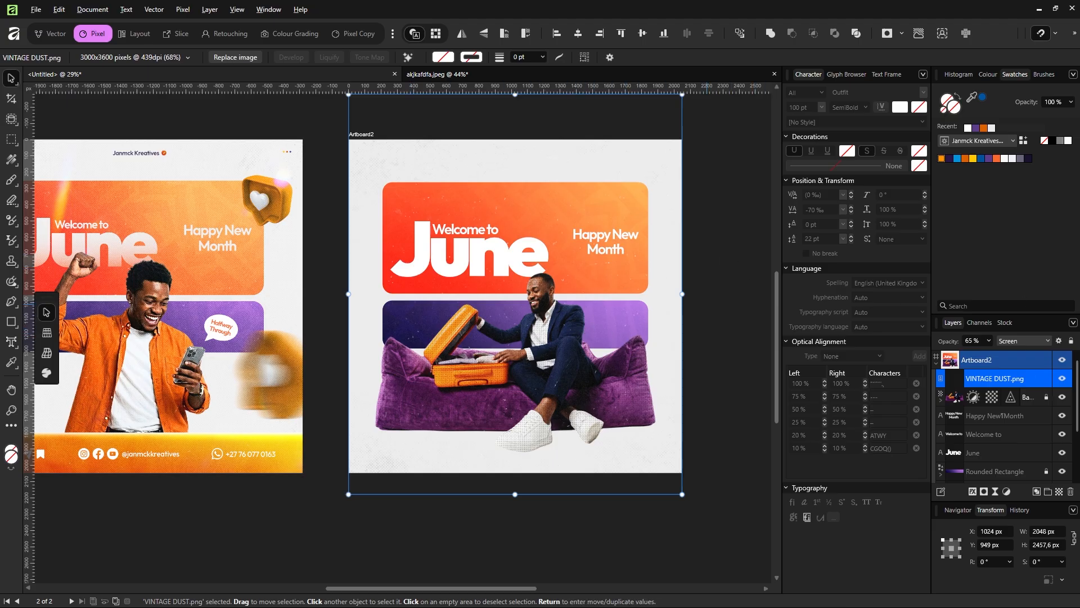
# Place HALFTONE EFFECT.png above the vintage dust layer, scale it to 2048 px wide and centre it on Artboard2
pyautogui.click(559, 312)
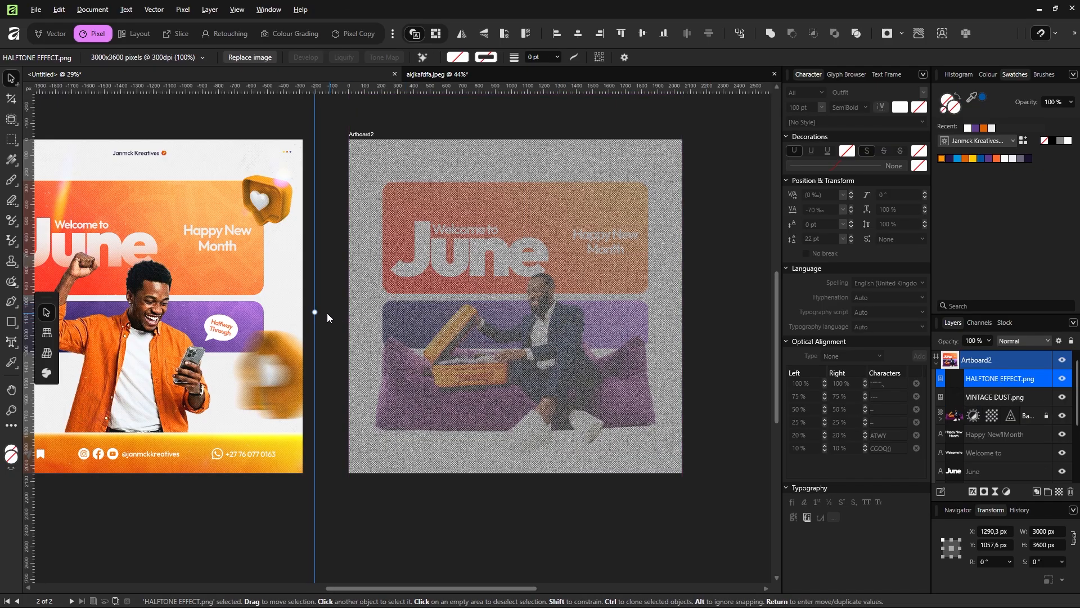
pyautogui.moveTo(314, 312); pyautogui.dragTo(349, 312)
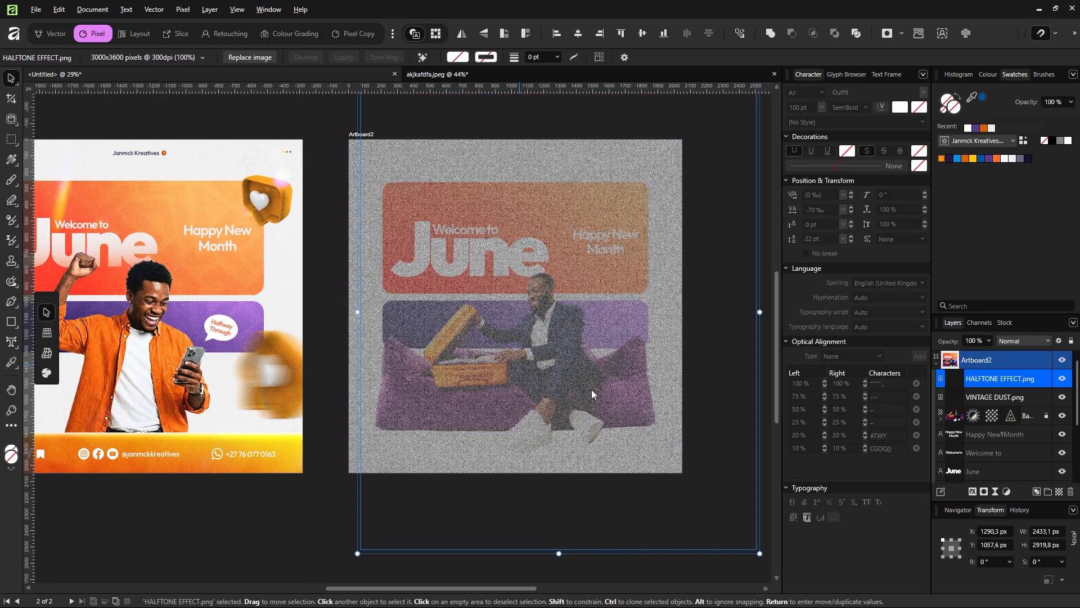
pyautogui.moveTo(684, 378); pyautogui.dragTo(682, 376)
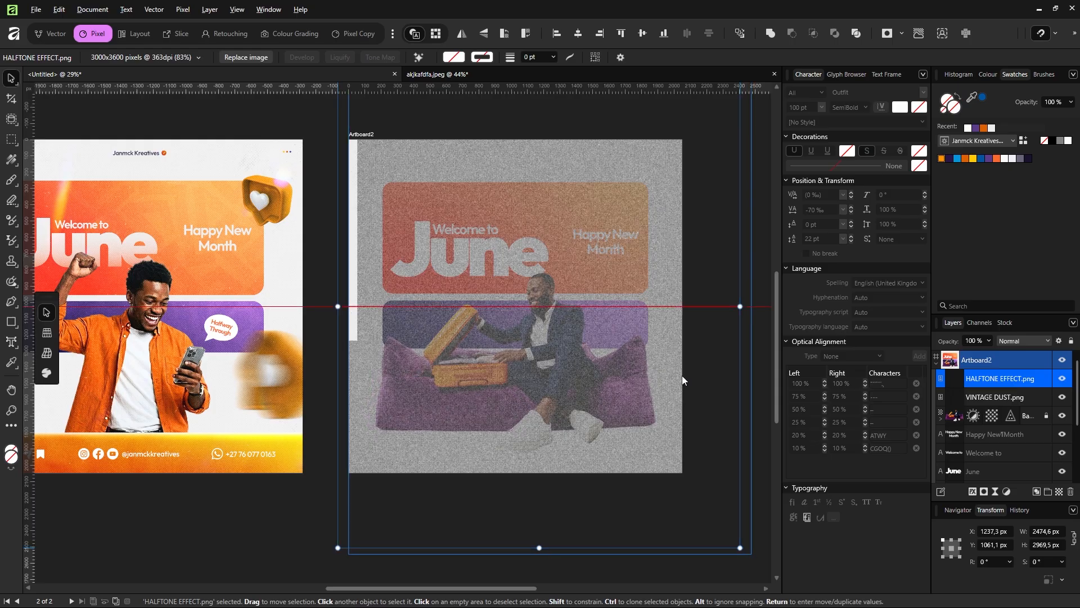
pyautogui.moveTo(740, 305); pyautogui.dragTo(680, 307)
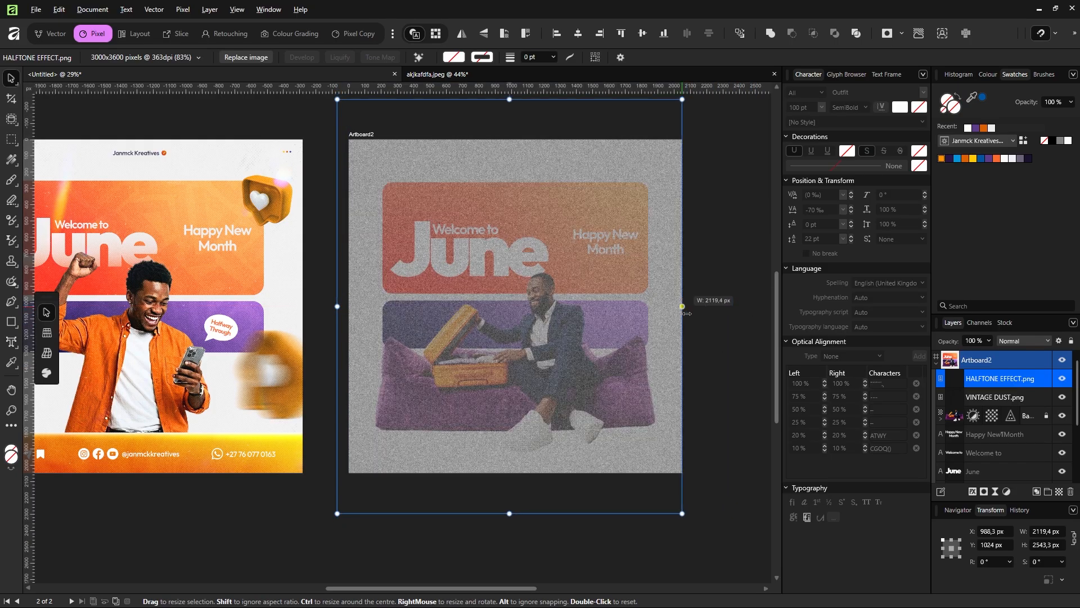
pyautogui.moveTo(336, 305); pyautogui.dragTo(350, 306)
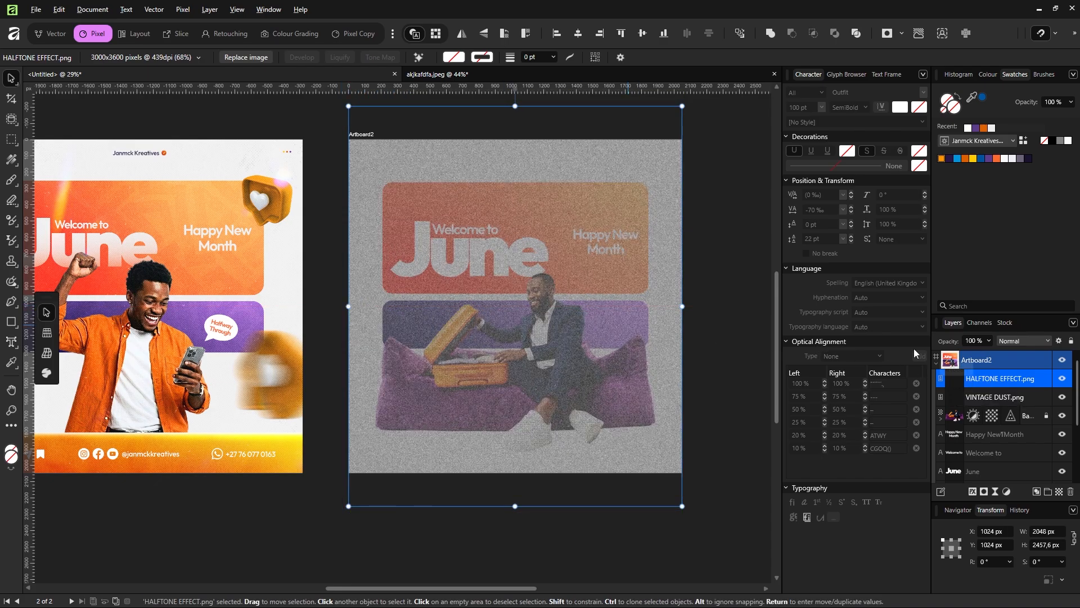
# Set the halftone layer's blend mode to Screen at 30% opacity, and lock both the halftone and vintage dust layers
pyautogui.click(1017, 342)
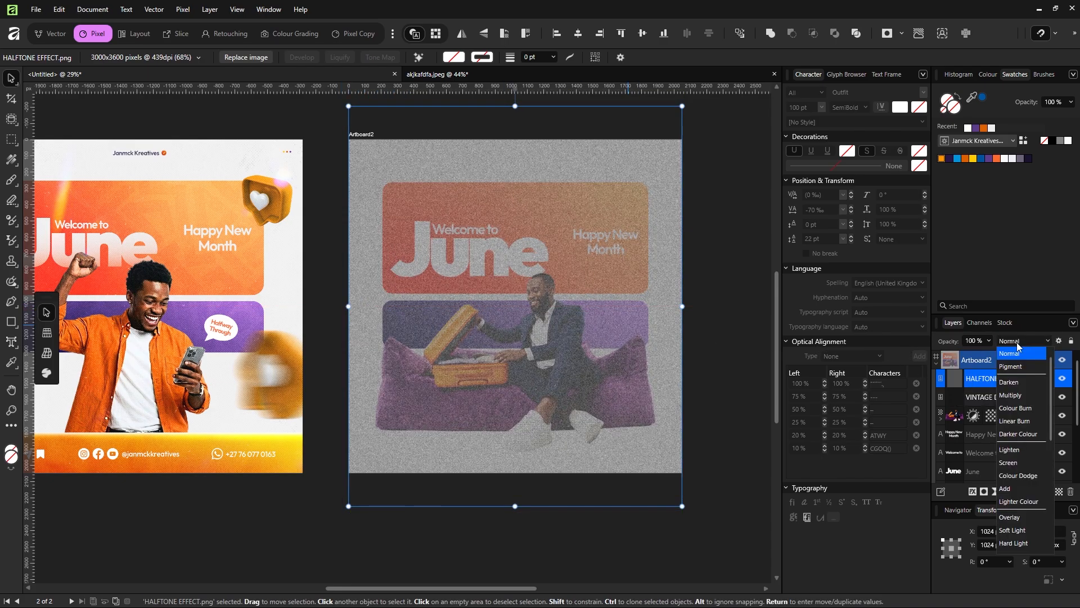
pyautogui.click(1011, 462)
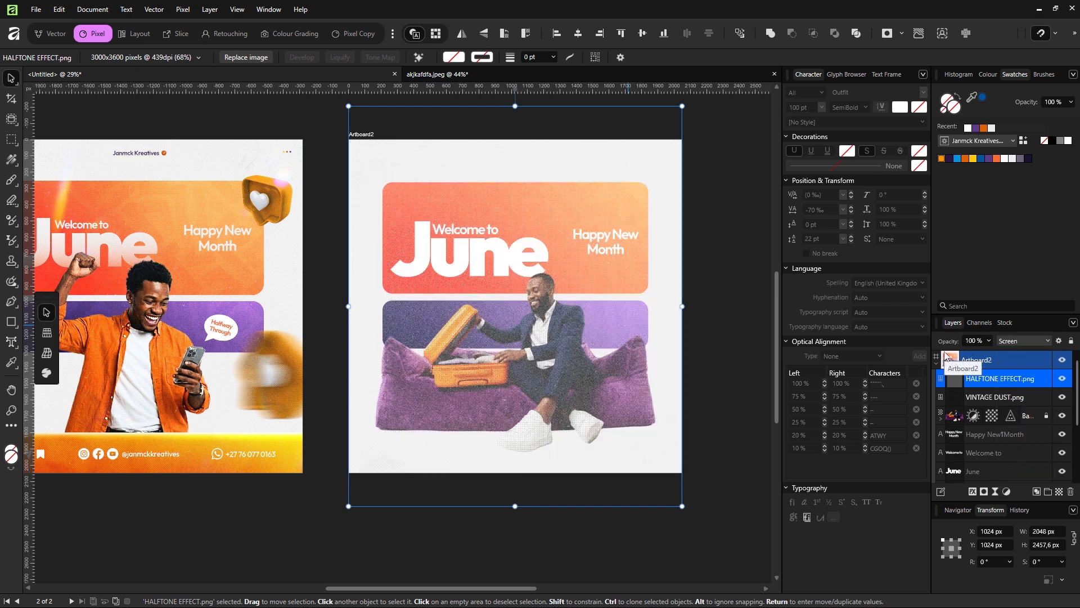
pyautogui.press('3')
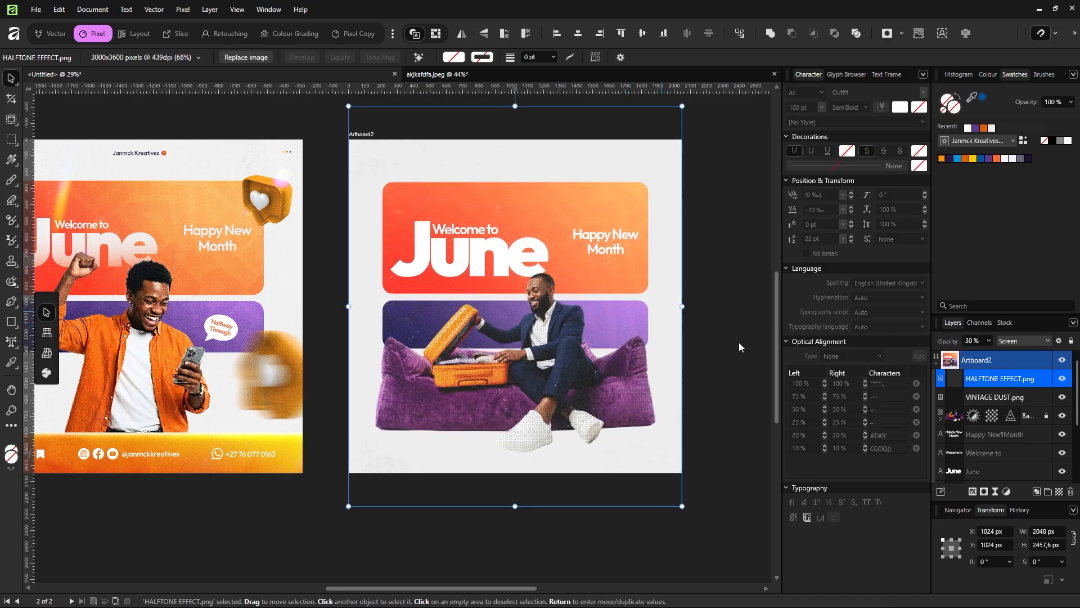
pyautogui.click(1047, 379)
pyautogui.click(1047, 398)
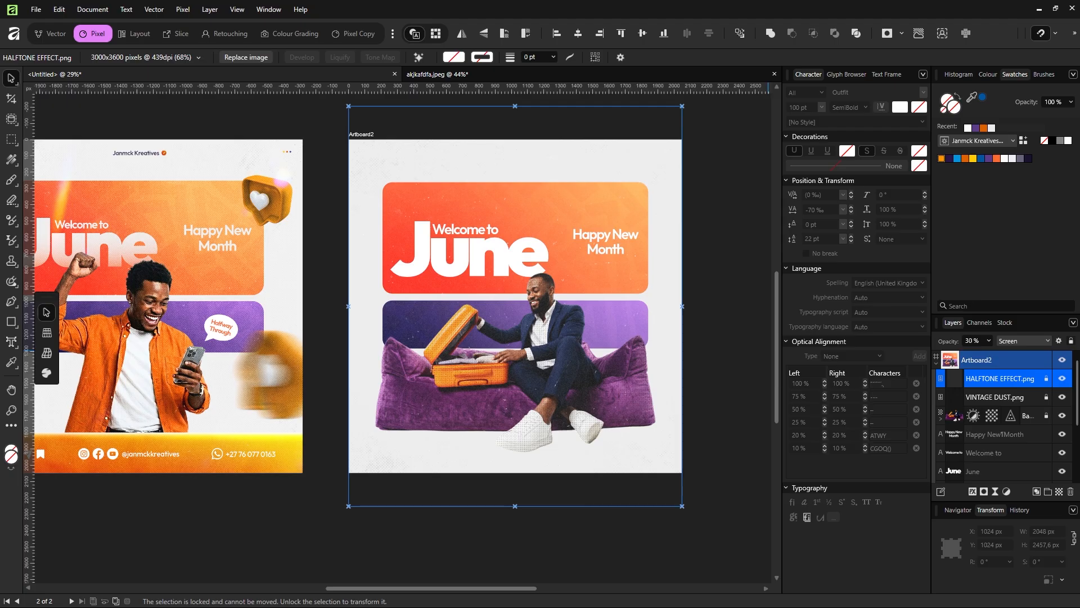
# Place Light leaks 012.jpg at the top of Artboard2's layer stack and scale it to about 2136 px wide
pyautogui.moveTo(1079, 295); pyautogui.dragTo(544, 288)
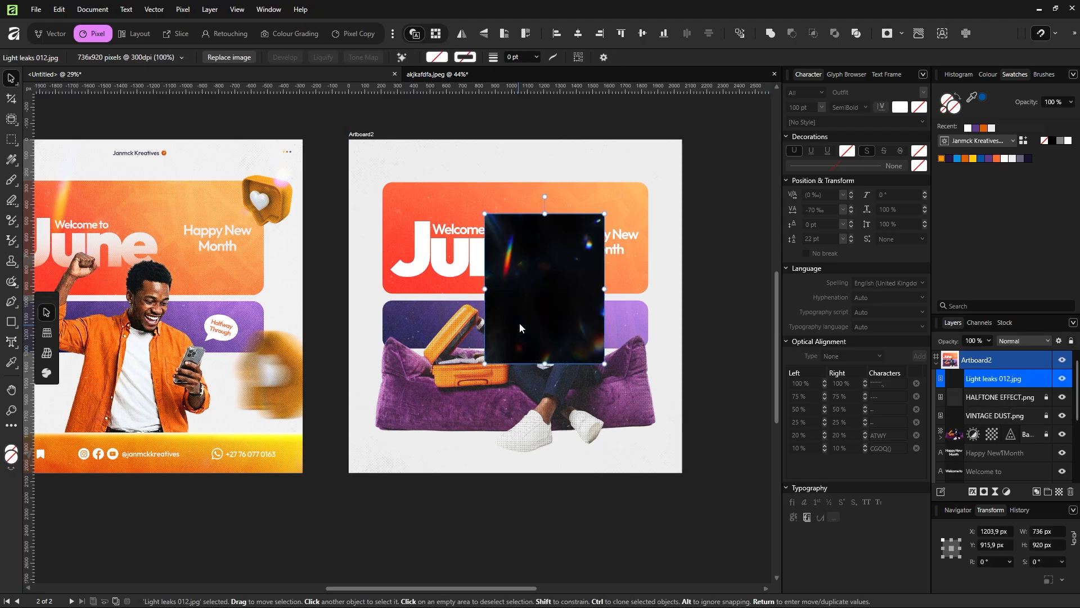
pyautogui.moveTo(605, 363); pyautogui.dragTo(702, 464)
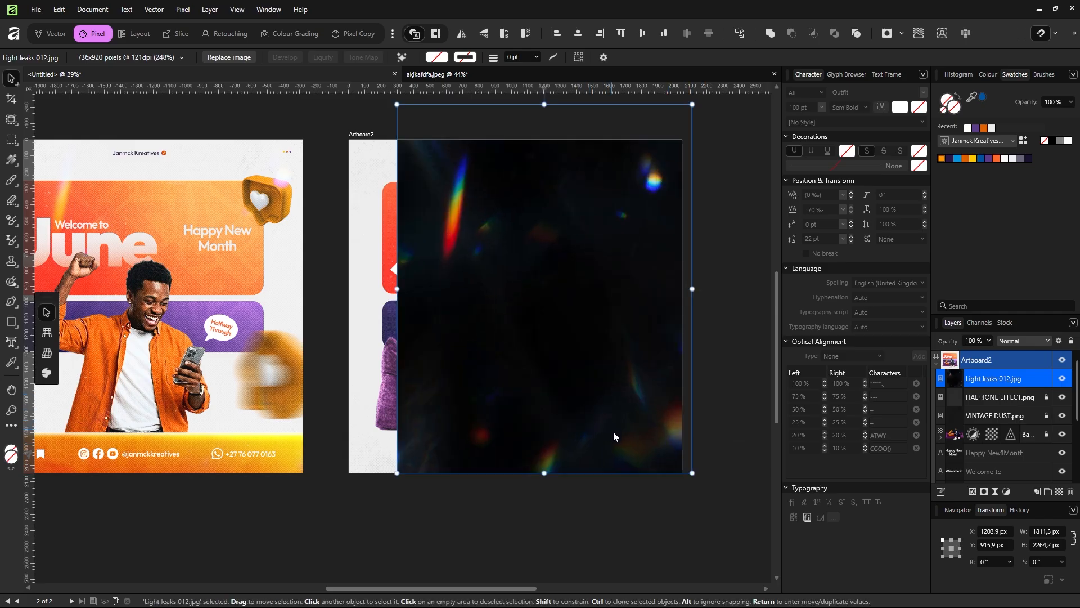
pyautogui.moveTo(599, 427); pyautogui.dragTo(592, 430)
pyautogui.moveTo(572, 440); pyautogui.dragTo(560, 438)
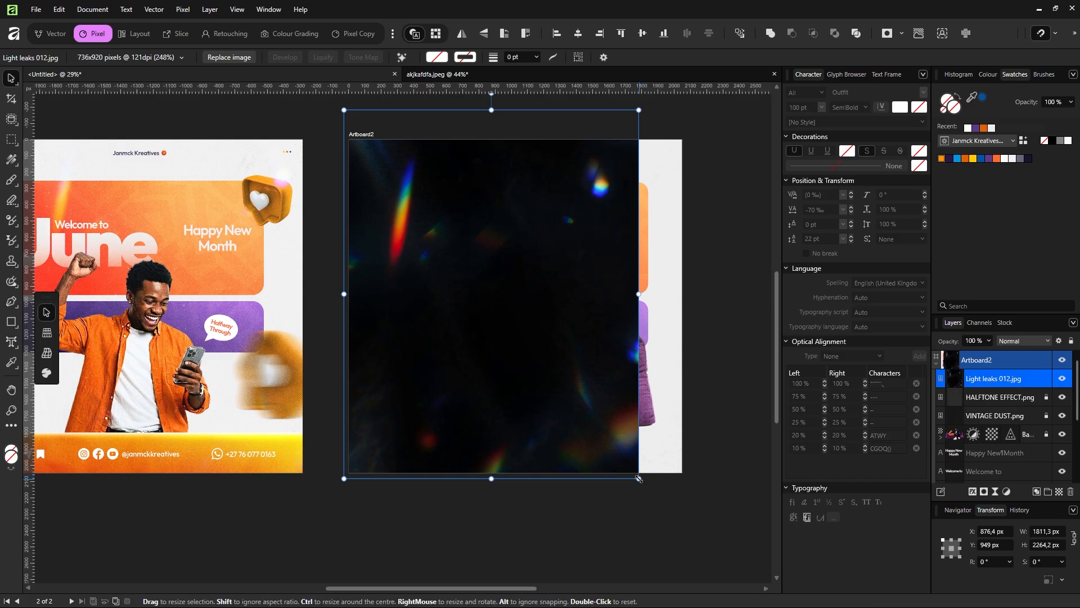
pyautogui.moveTo(638, 477); pyautogui.dragTo(691, 542)
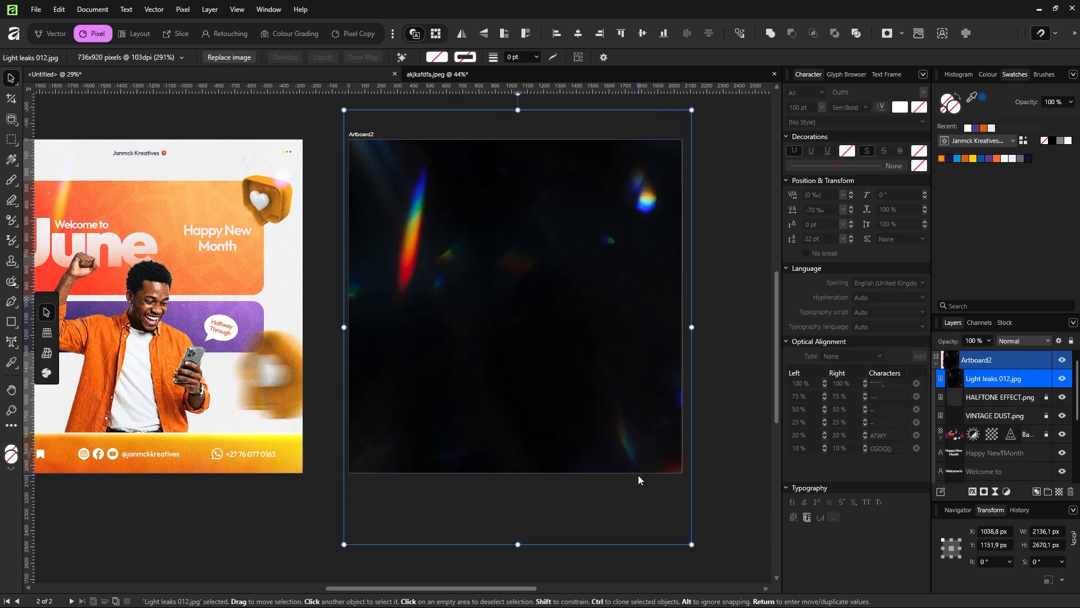
# Set the light leak's blend mode to Screen and move it to about X 1203, Y 1024 px on Artboard2
pyautogui.moveTo(635, 474); pyautogui.dragTo(640, 460)
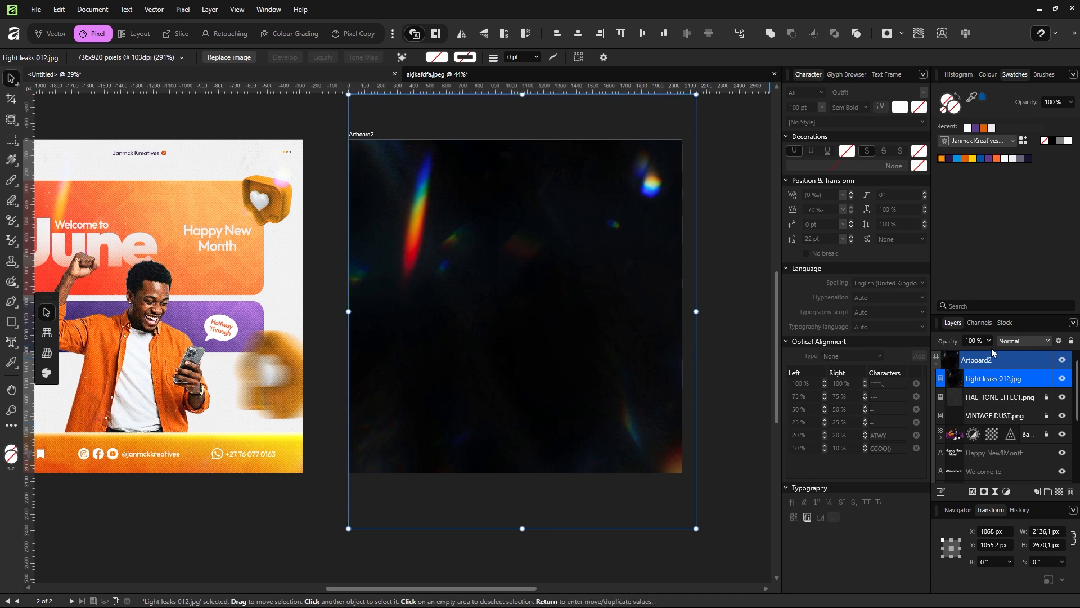
pyautogui.hotkey('shift', 'alt', 's')
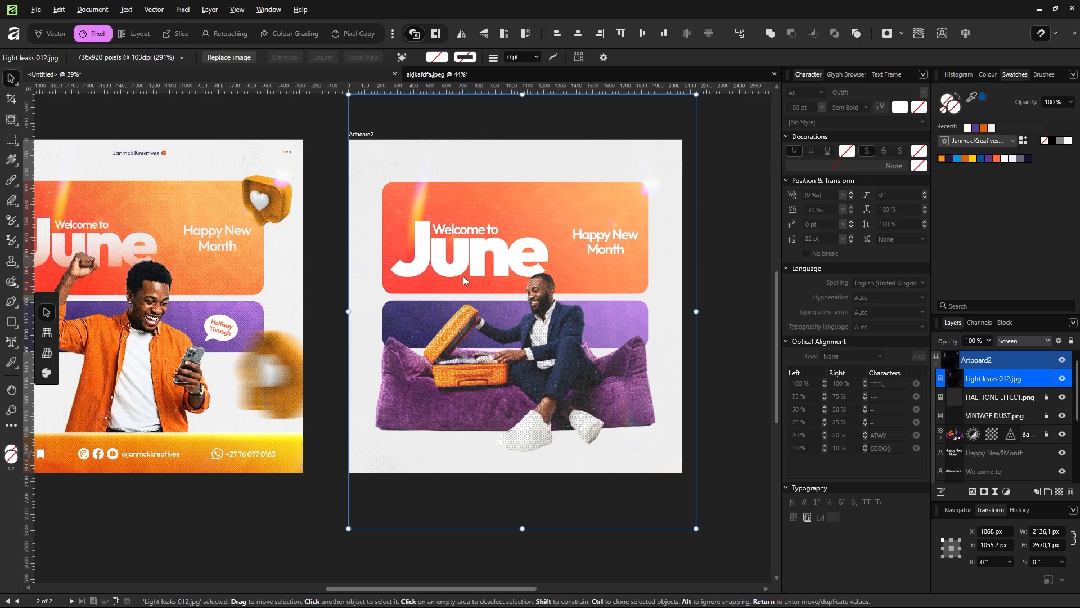
pyautogui.moveTo(464, 276); pyautogui.dragTo(481, 272)
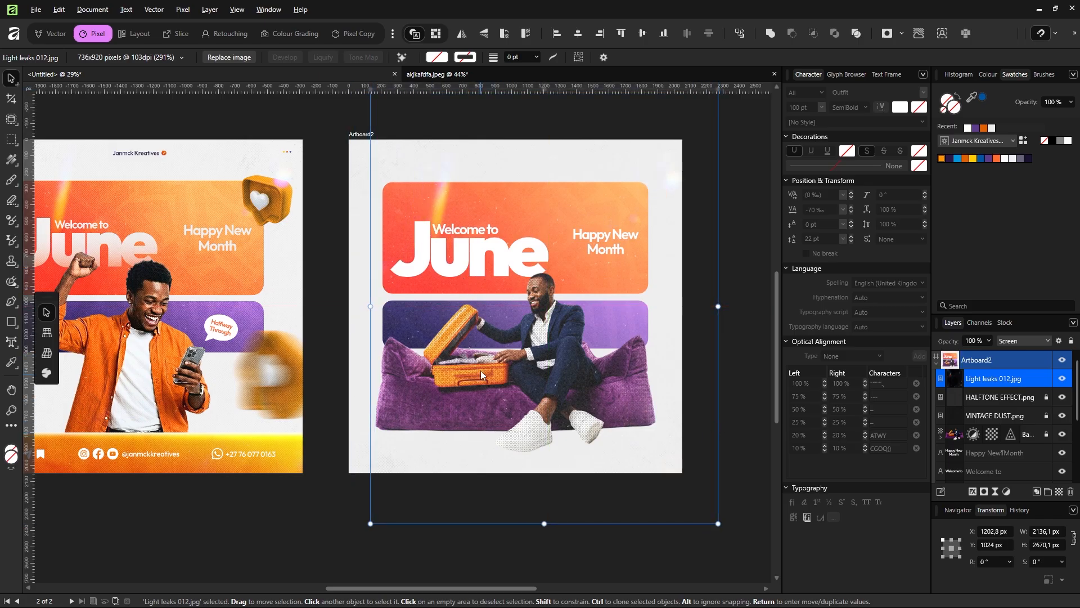
# Hide the Halftone filter applied to the couch cutout layer and deselect everything
pyautogui.click(941, 437)
pyautogui.scroll(-2, 974, 436)
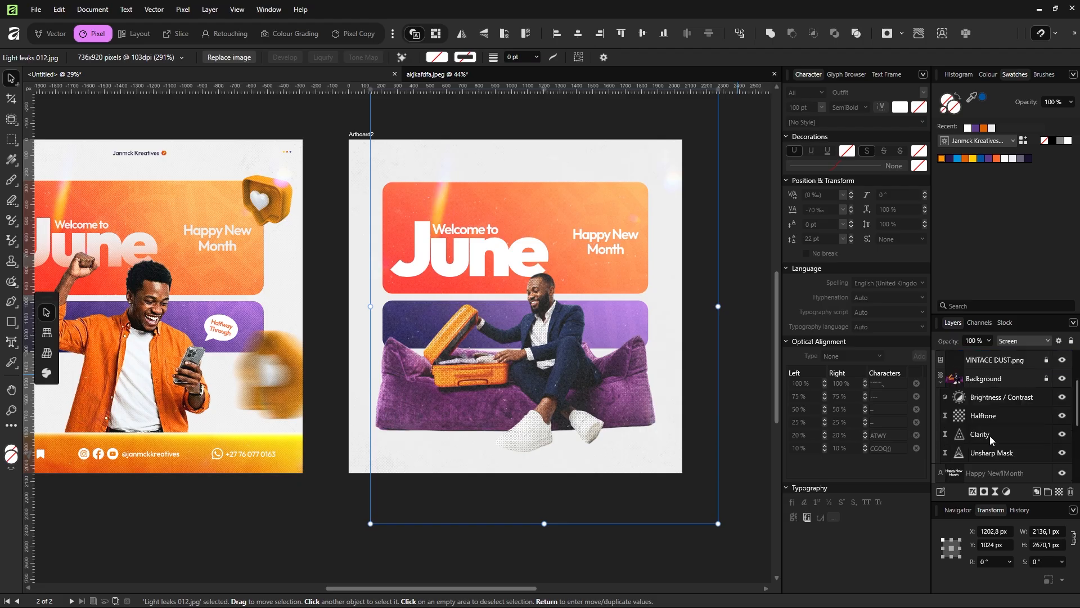
pyautogui.click(1062, 415)
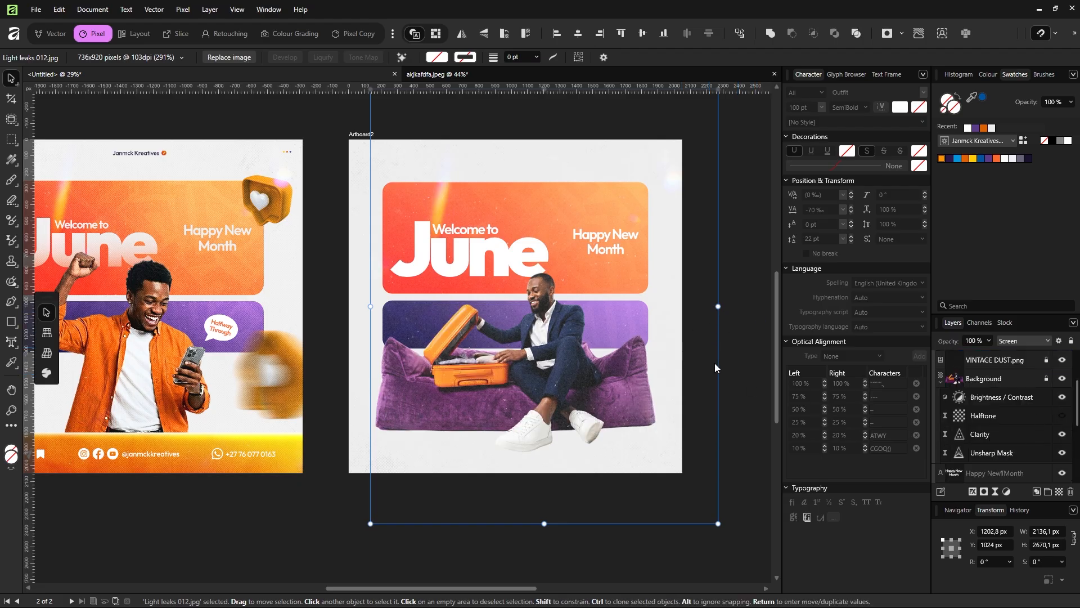
pyautogui.click(752, 367)
# Examine the cutout, textures and June lettering on Artboard2 against the reference flyer on Artboard1
pyautogui.scroll(4, 574, 319)
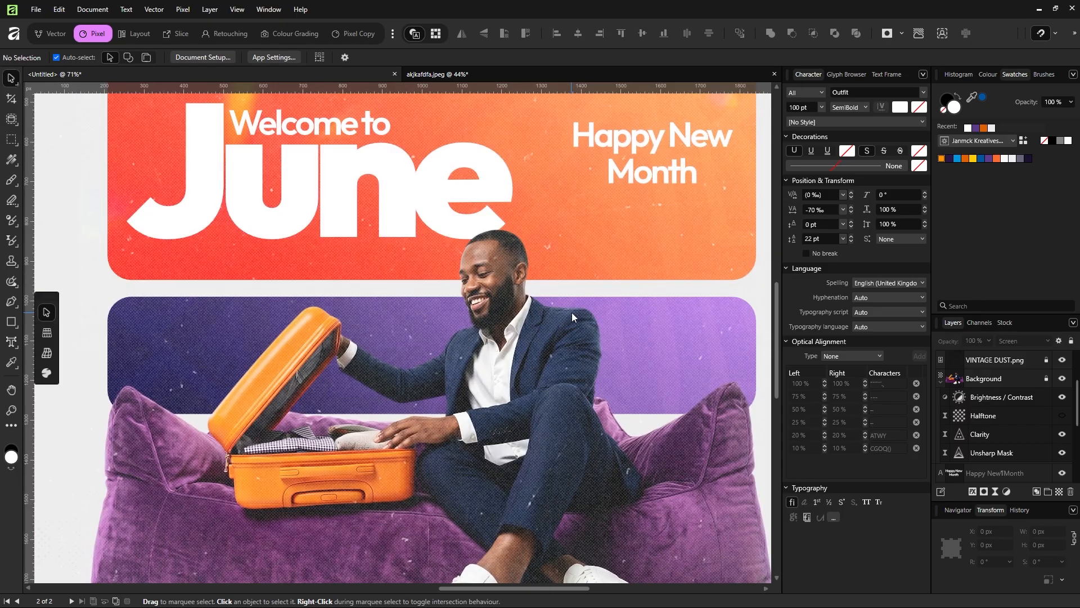
pyautogui.scroll(-4, 572, 316)
pyautogui.moveTo(553, 310); pyautogui.dragTo(570, 318)
pyautogui.scroll(2, 570, 312)
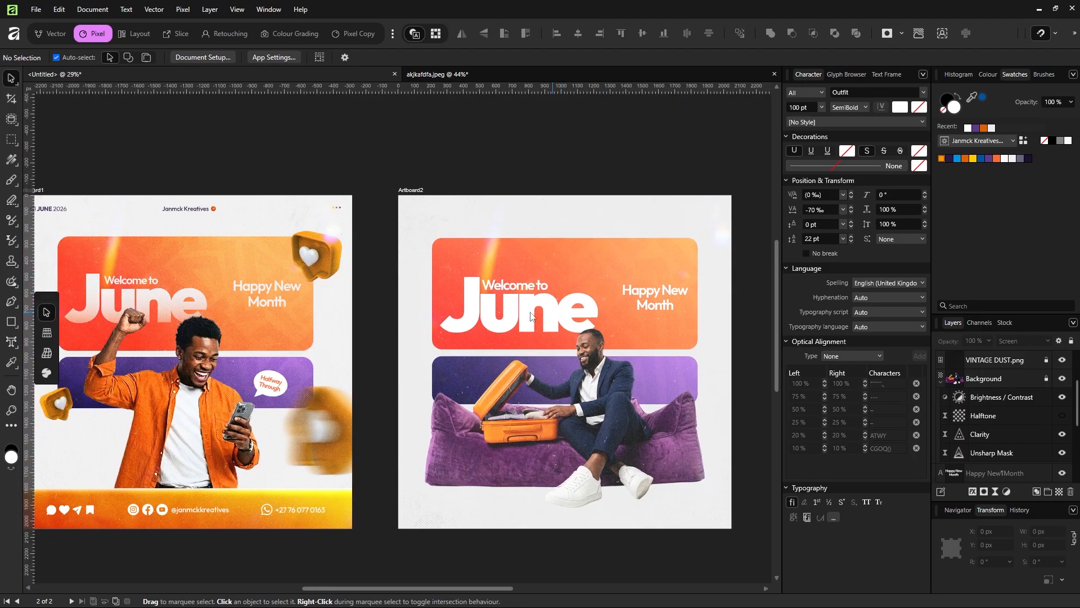
pyautogui.scroll(-3, 521, 334)
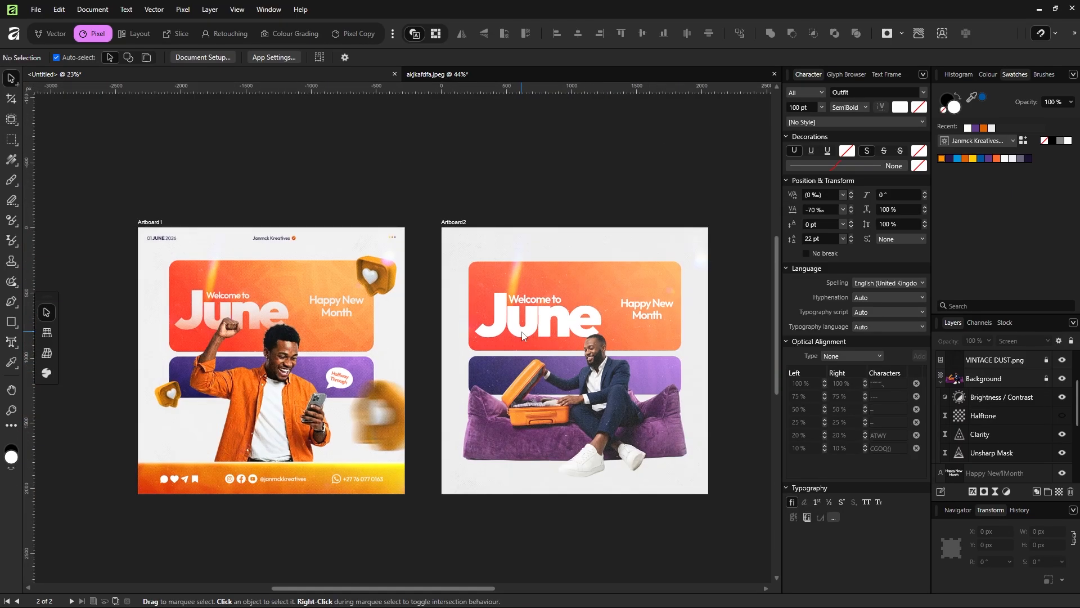
pyautogui.scroll(2, 522, 335)
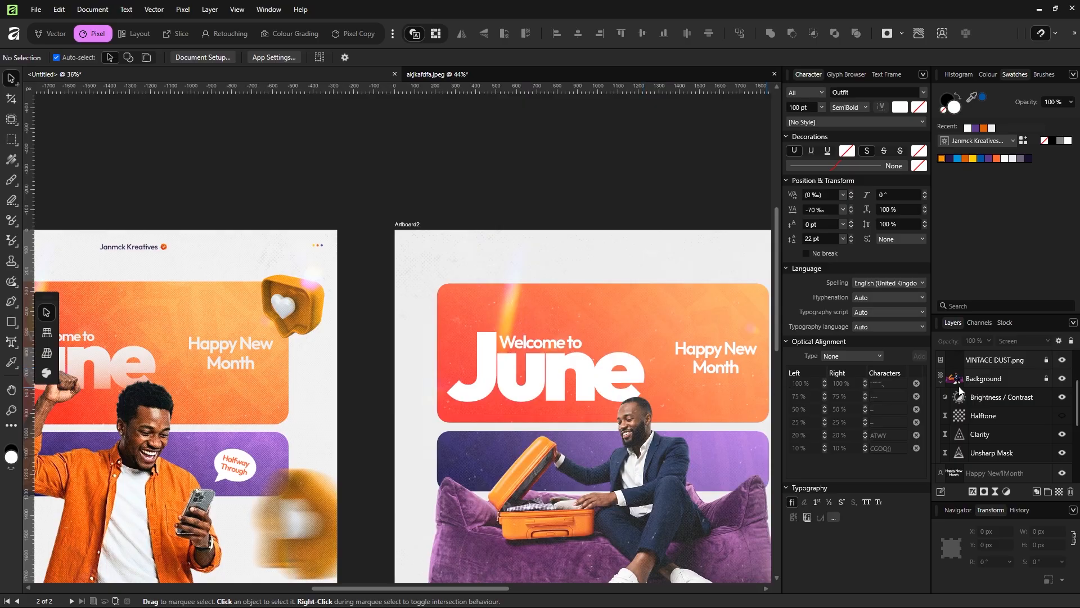
pyautogui.click(940, 382)
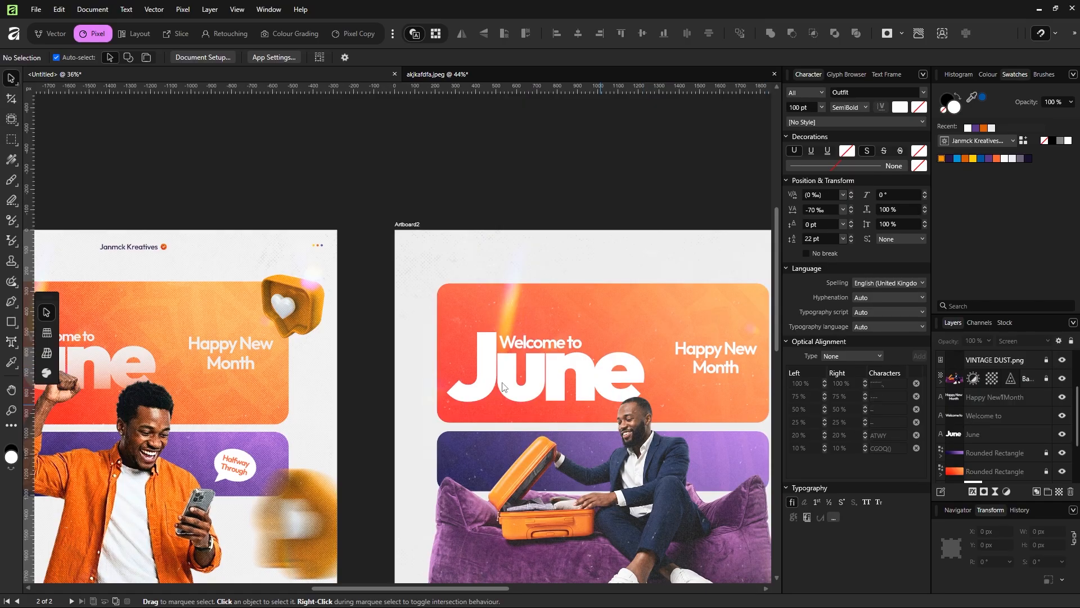
pyautogui.scroll(3, 167, 376)
pyautogui.scroll(-3, 109, 376)
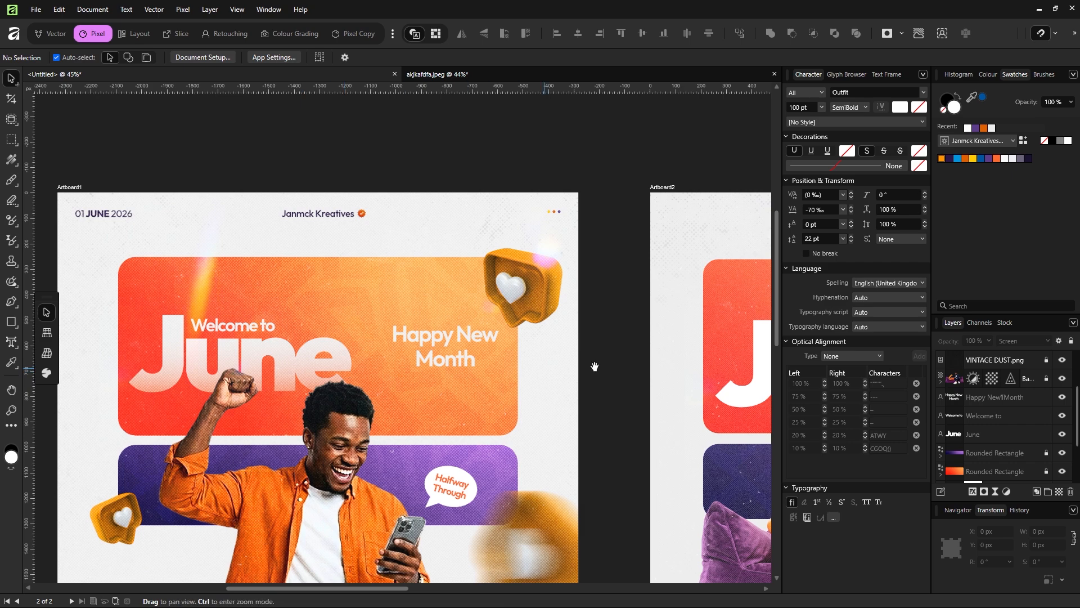
pyautogui.hscroll(10, 595, 366)
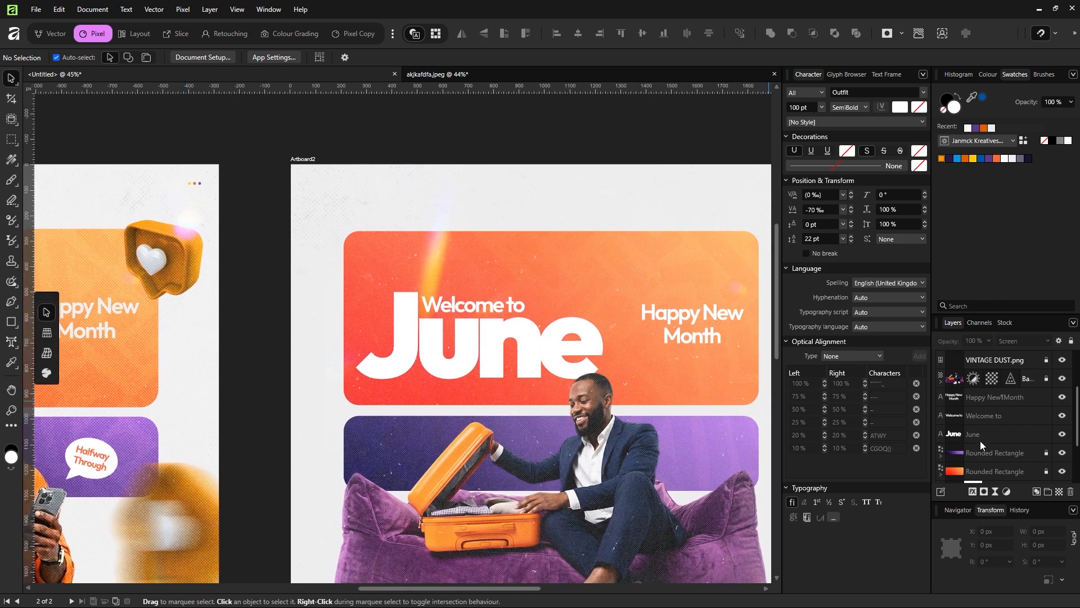
# Add a pixel layer inside the June text on Artboard2 and set up the Paint Brush at 1459 px wide
pyautogui.click(959, 437)
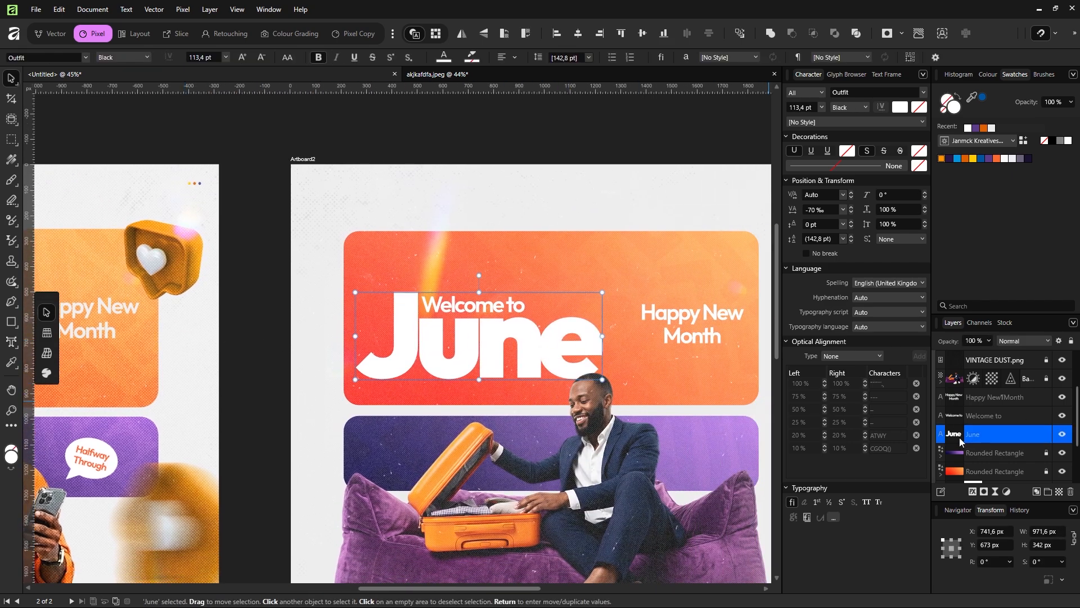
pyautogui.click(1059, 492)
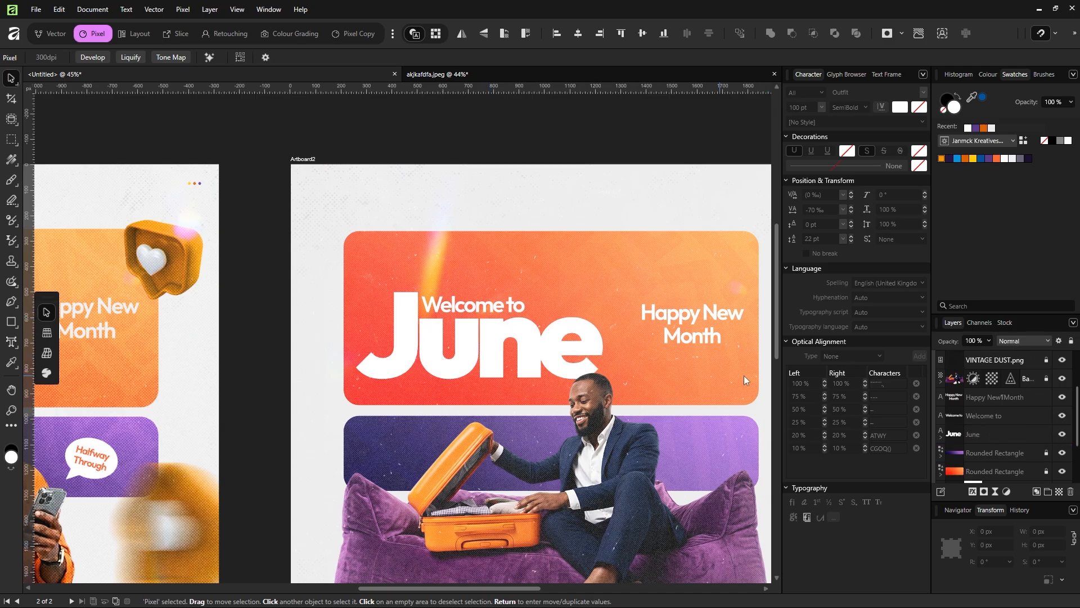
pyautogui.press('b')
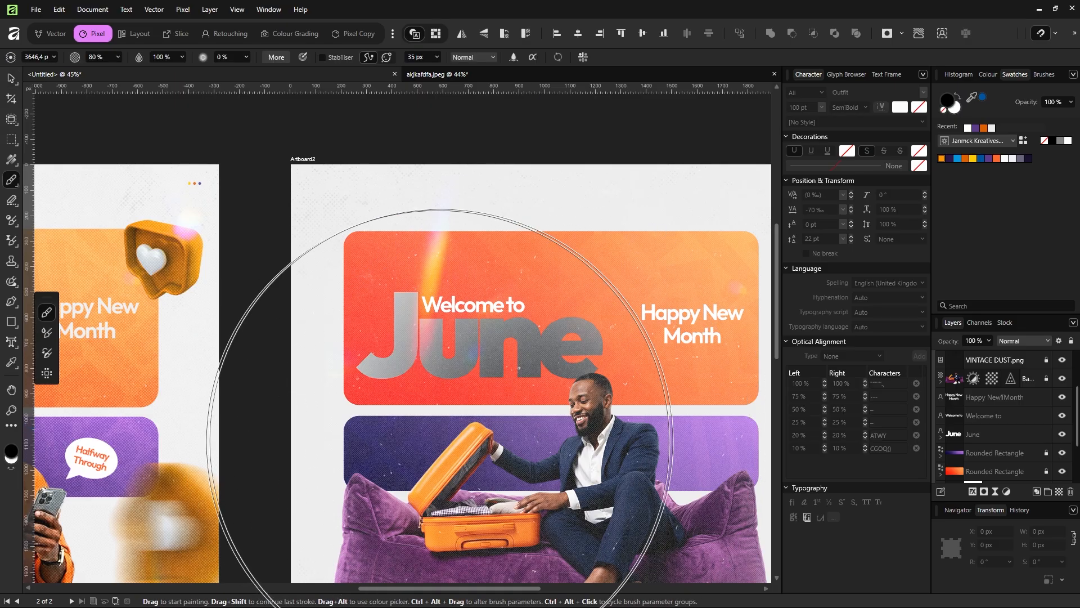
pyautogui.moveTo(463, 407)
pyautogui.mouseDown()
pyautogui.moveTo(597, 407)
pyautogui.moveTo(489, 405)
pyautogui.mouseUp()
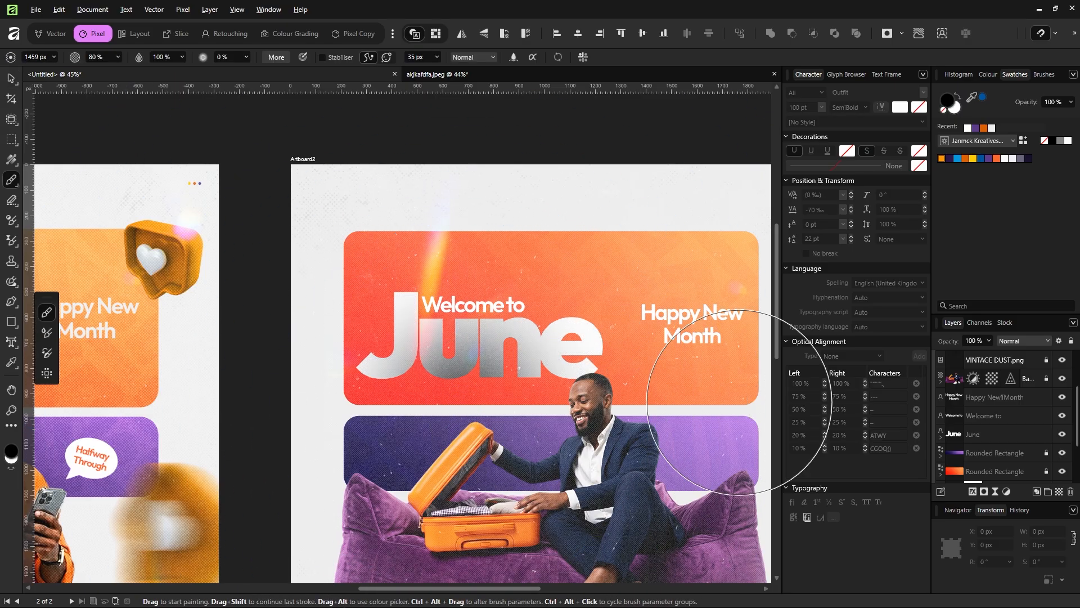
# Paint soft orange-red shading over the lower part of the June letters with a brush about 1030 px wide
pyautogui.click(994, 159)
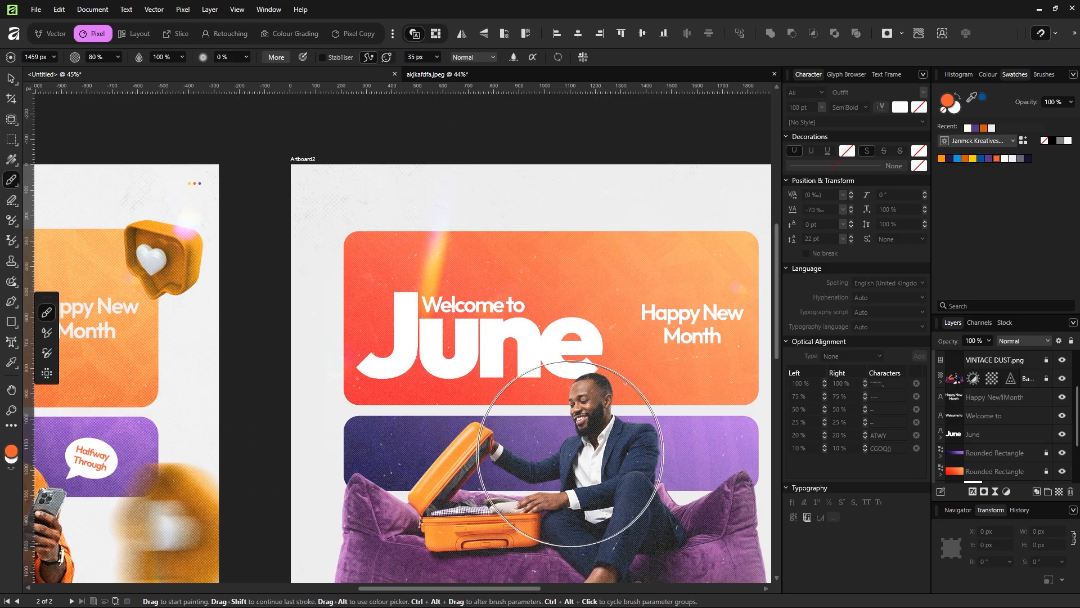
pyautogui.moveTo(579, 443)
pyautogui.mouseDown()
pyautogui.moveTo(657, 442)
pyautogui.moveTo(552, 441)
pyautogui.mouseUp()
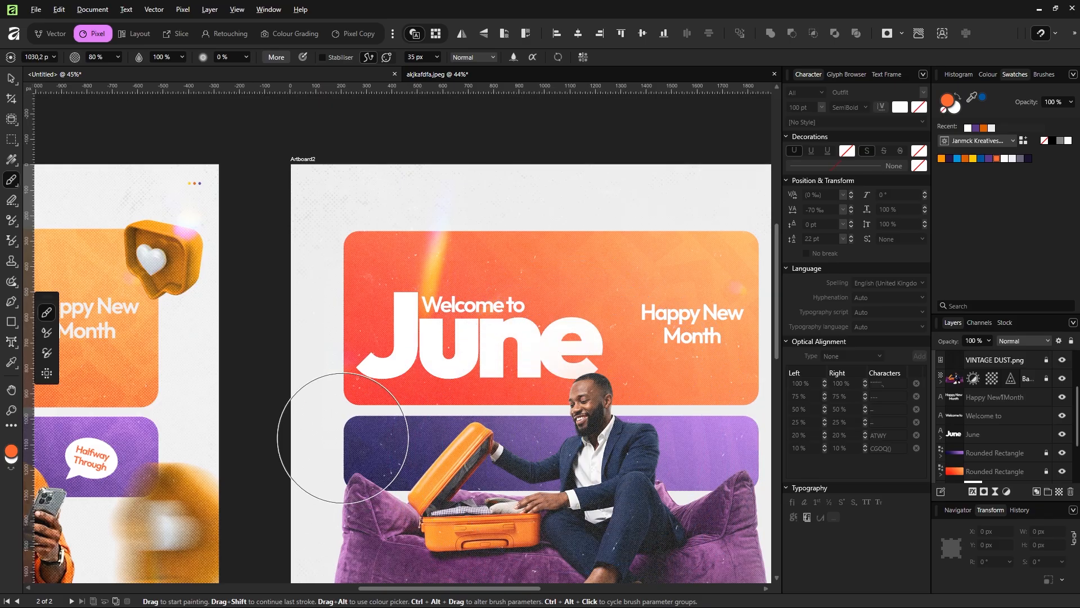
pyautogui.click(341, 433)
pyautogui.scroll(-3, 603, 494)
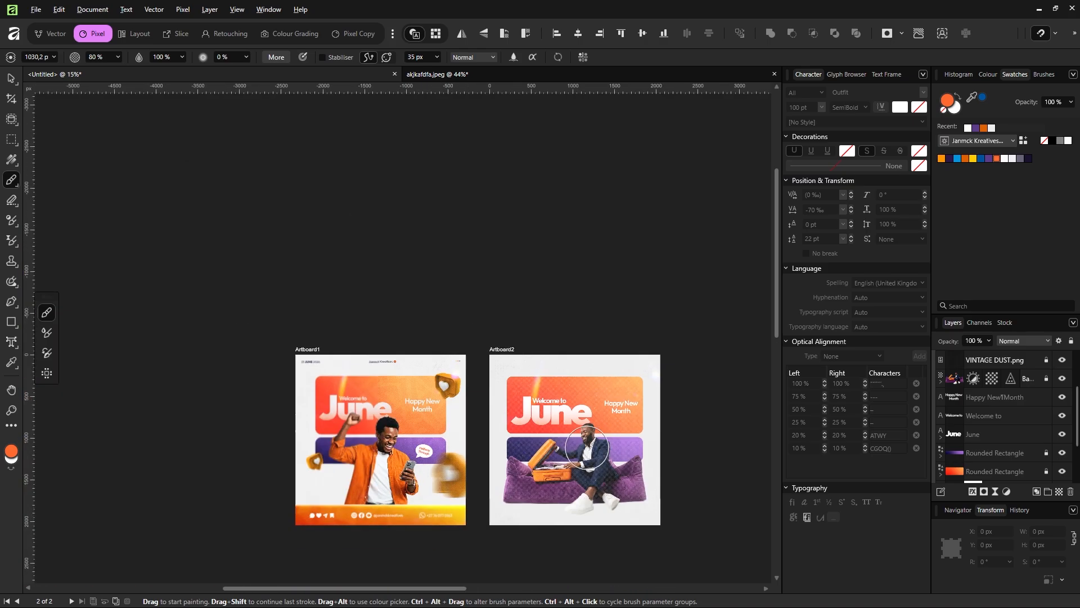
pyautogui.scroll(2, 592, 511)
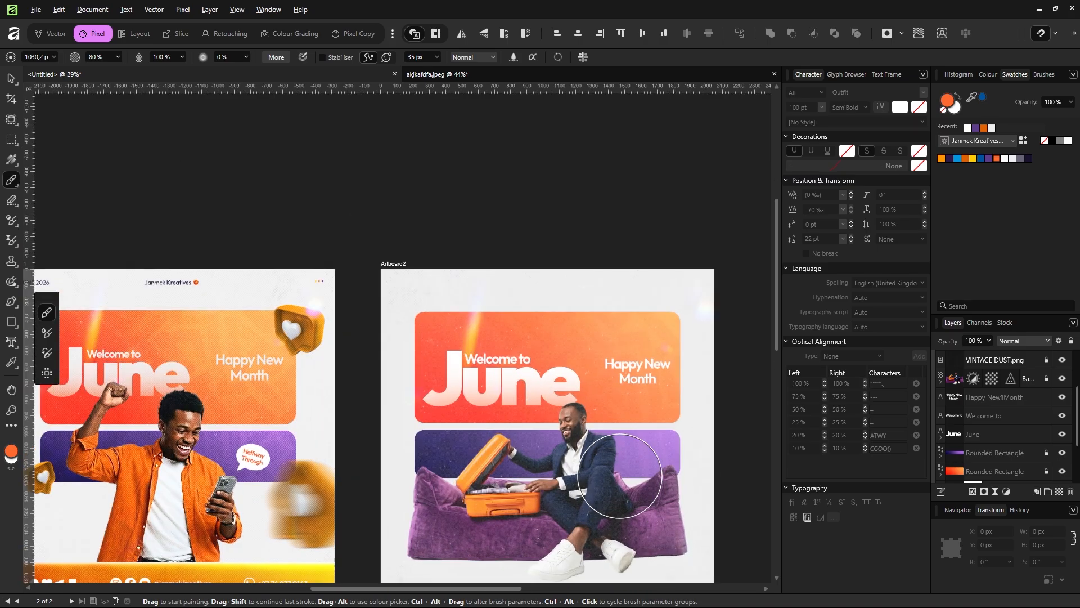
pyautogui.click(10, 78)
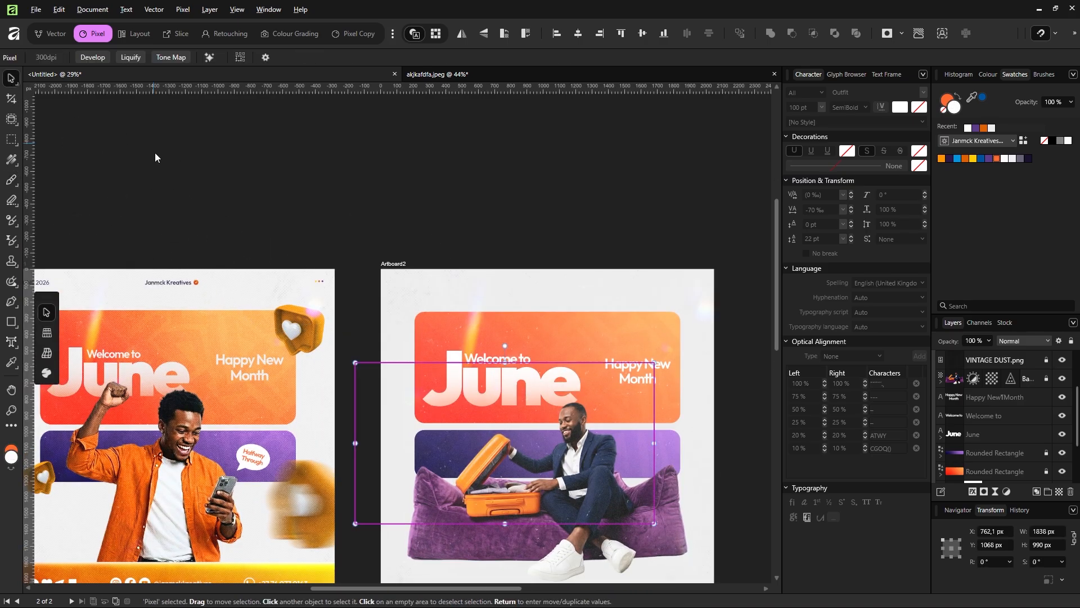
# Compare Artboard2 with the reference flyer, examining the June shading and the reference's gradient footer with its icons and contact details
pyautogui.scroll(-2, 473, 295)
pyautogui.scroll(1, 498, 290)
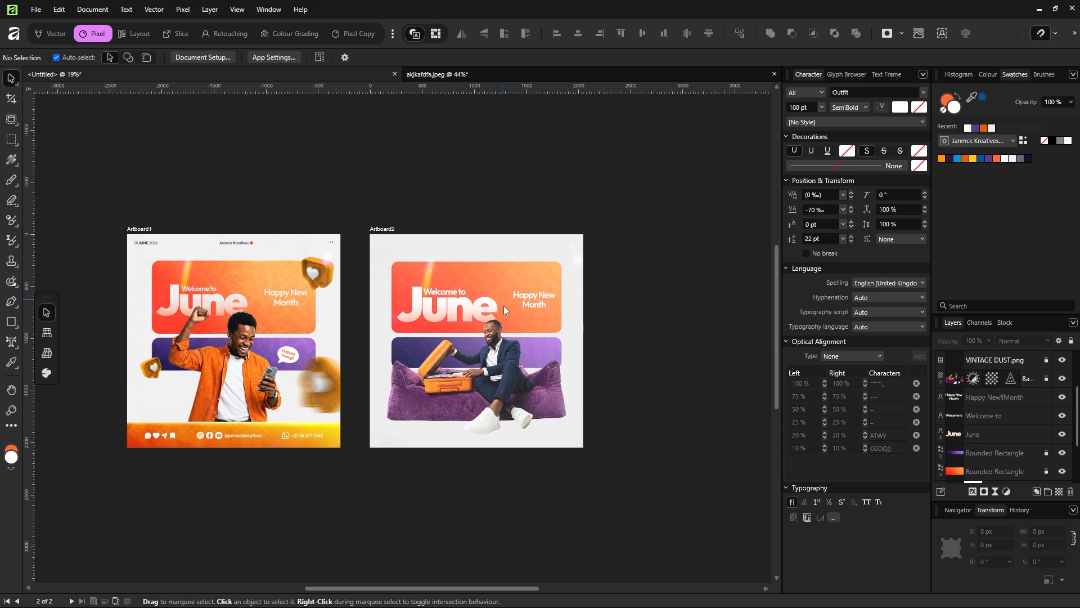
pyautogui.scroll(1, 504, 305)
pyautogui.scroll(-2, 497, 355)
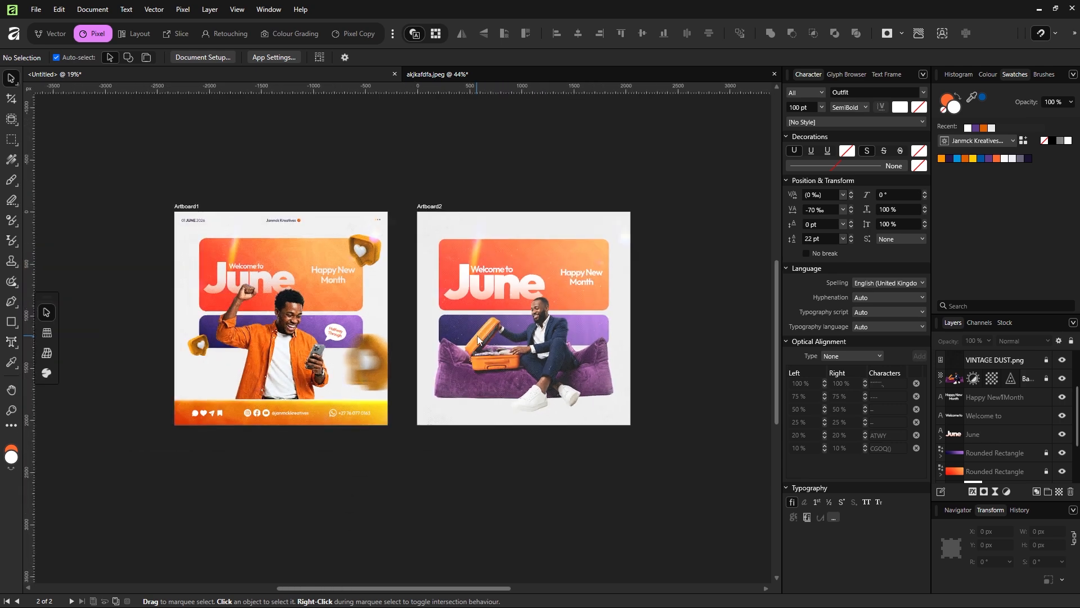
pyautogui.scroll(1, 521, 370)
pyautogui.scroll(1, 457, 382)
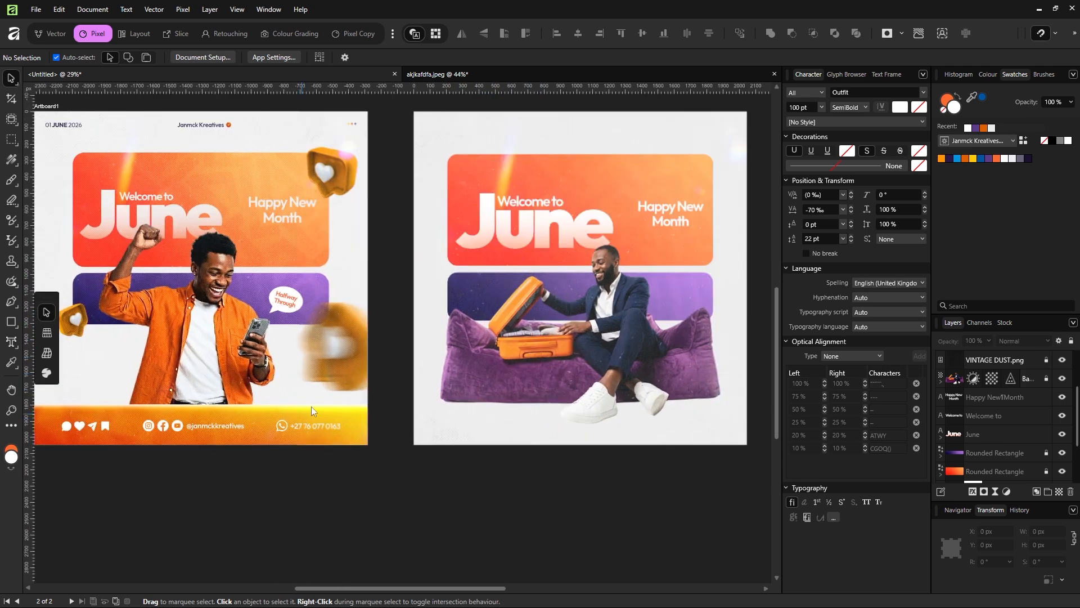
pyautogui.hscroll(-3, 186, 417)
pyautogui.scroll(1, 205, 428)
pyautogui.scroll(-2, 204, 428)
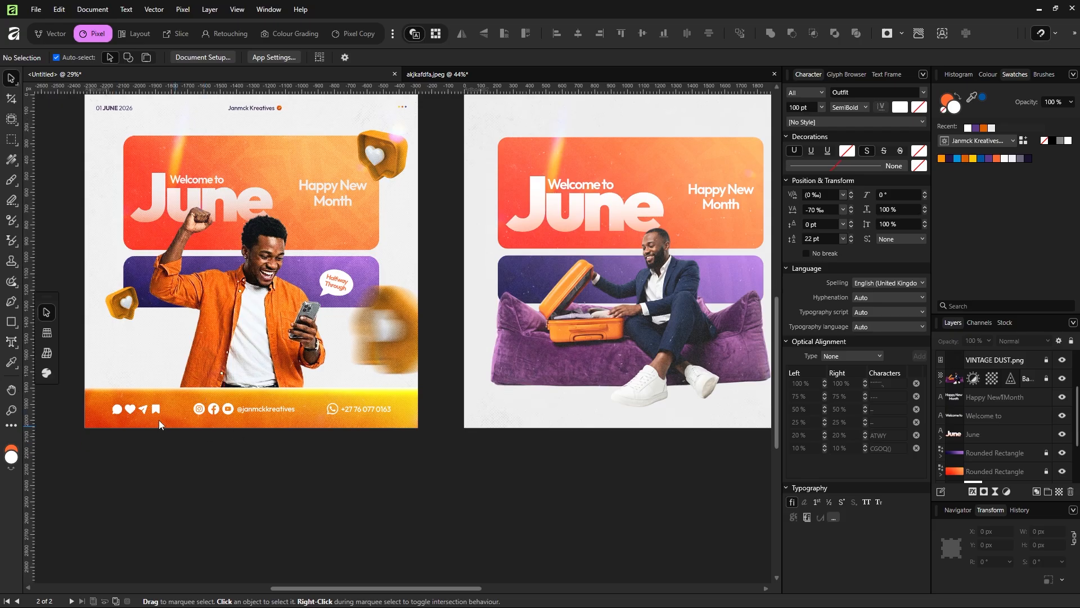
pyautogui.scroll(-1, 570, 412)
pyautogui.hscroll(2, 599, 403)
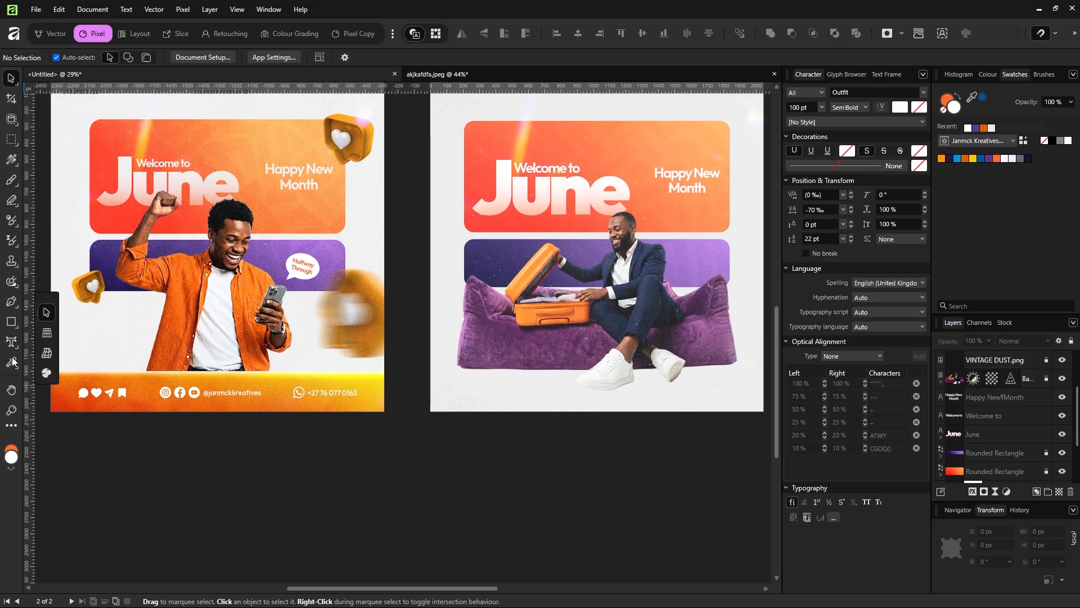
# Draw a full-width footer rectangle about 2048 by 235 px along Artboard2's lower edge and fill it with the purple swatch
pyautogui.click(12, 322)
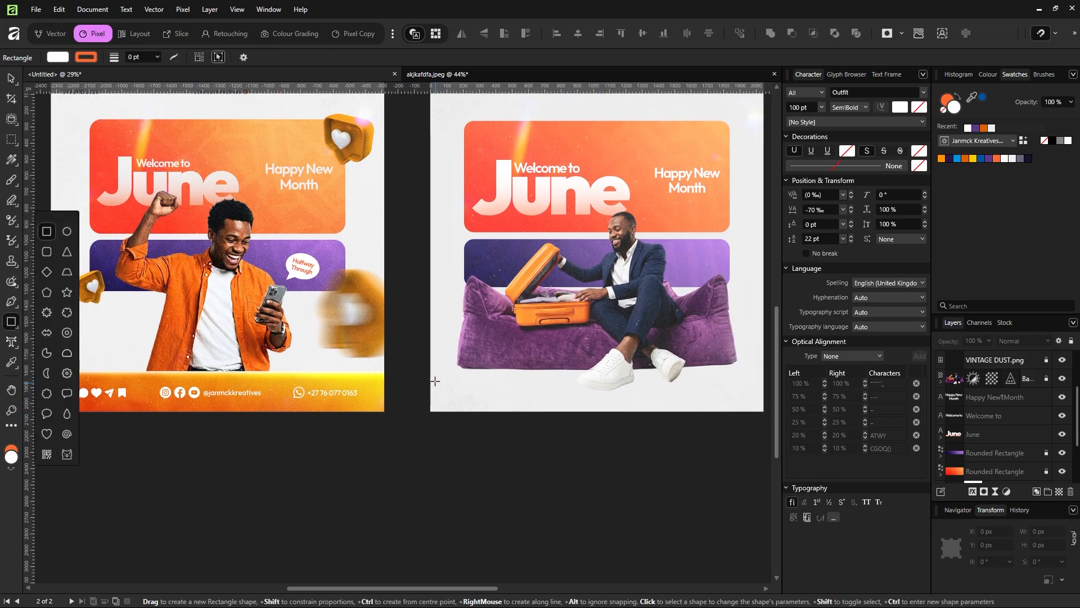
pyautogui.moveTo(431, 373); pyautogui.dragTo(752, 392)
pyautogui.scroll(1, 1001, 410)
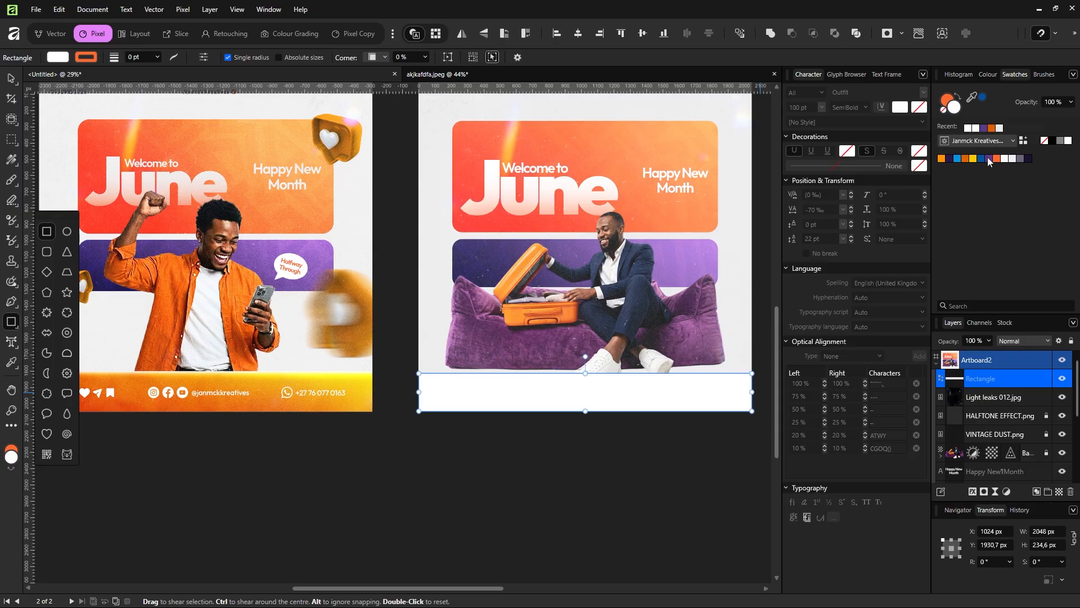
pyautogui.click(1028, 159)
pyautogui.scroll(2, 661, 372)
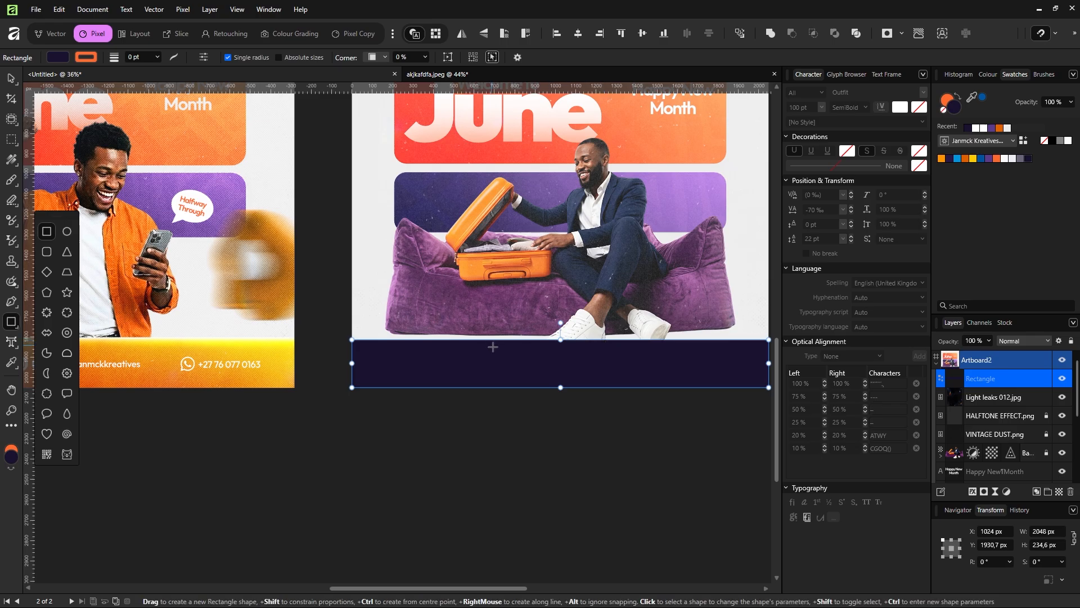
pyautogui.click(989, 159)
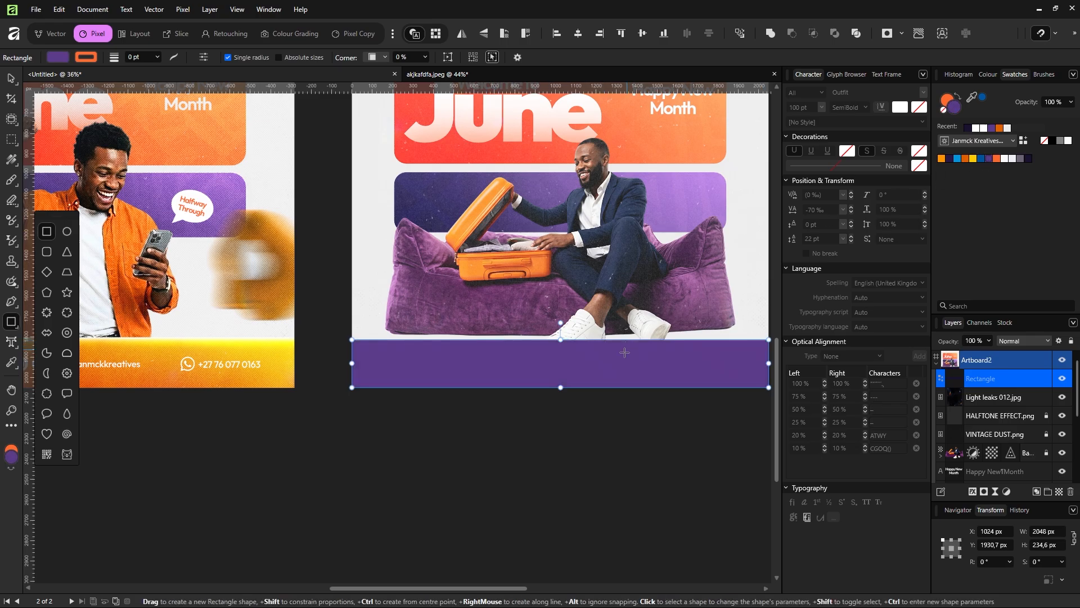
# Paste the maze pattern image onto Artboard2, enlarge it to about 2343 px square and position it over the footer's full width
pyautogui.scroll(-2, 438, 343)
pyautogui.scroll(1, 438, 342)
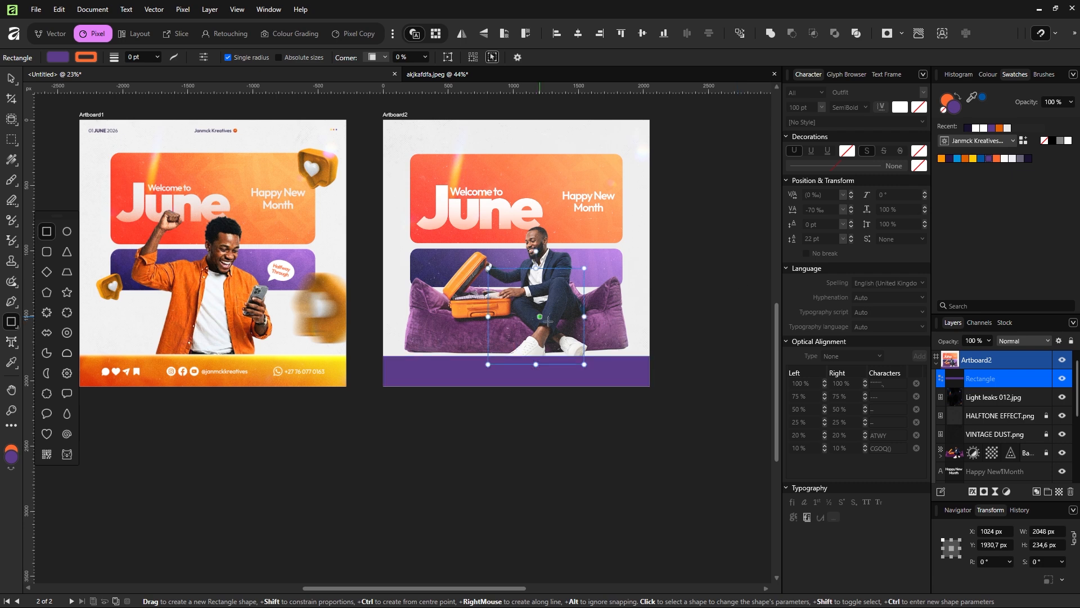
pyautogui.hotkey('ctrl', 'v')
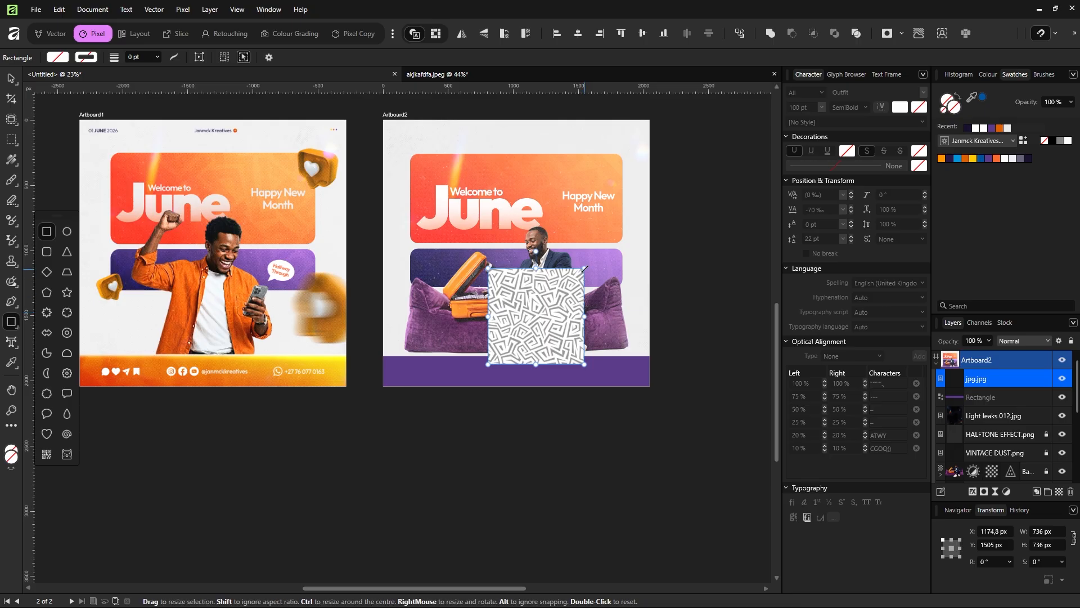
pyautogui.moveTo(584, 269); pyautogui.dragTo(760, 178)
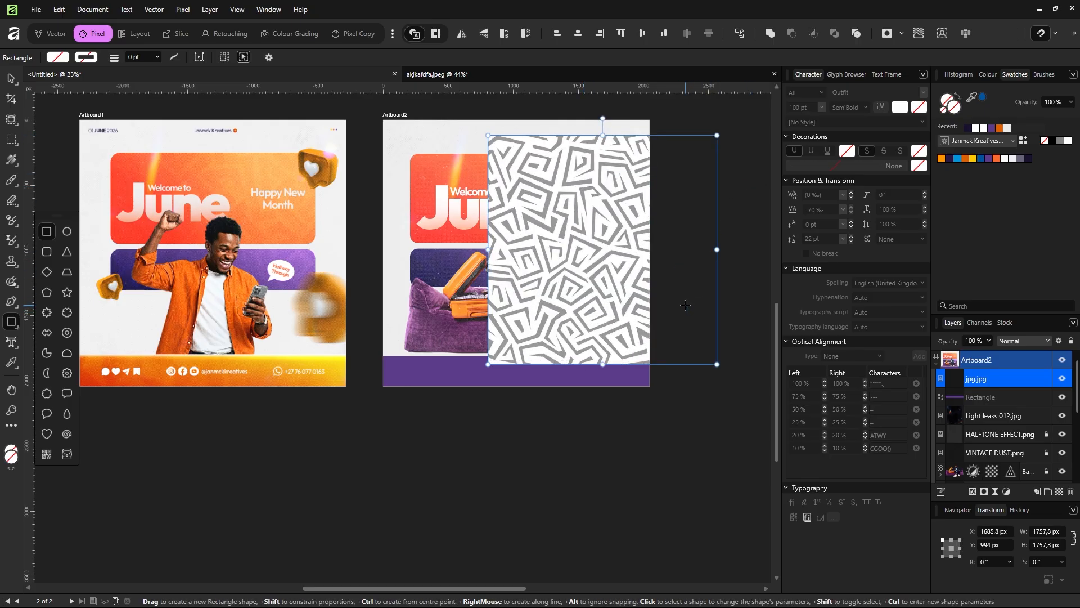
pyautogui.press('v')
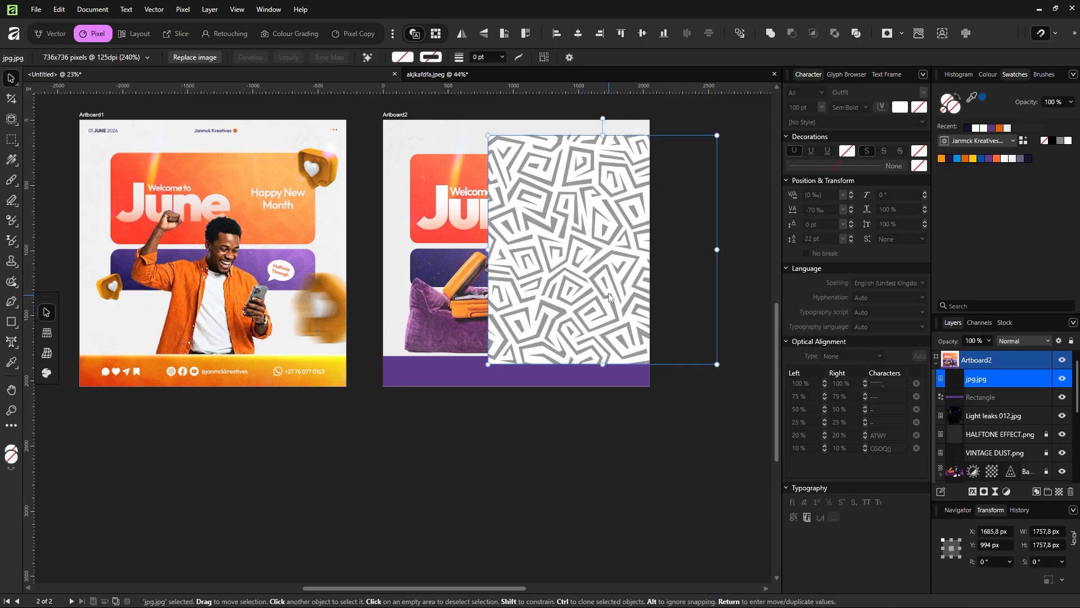
pyautogui.moveTo(609, 296); pyautogui.dragTo(501, 376)
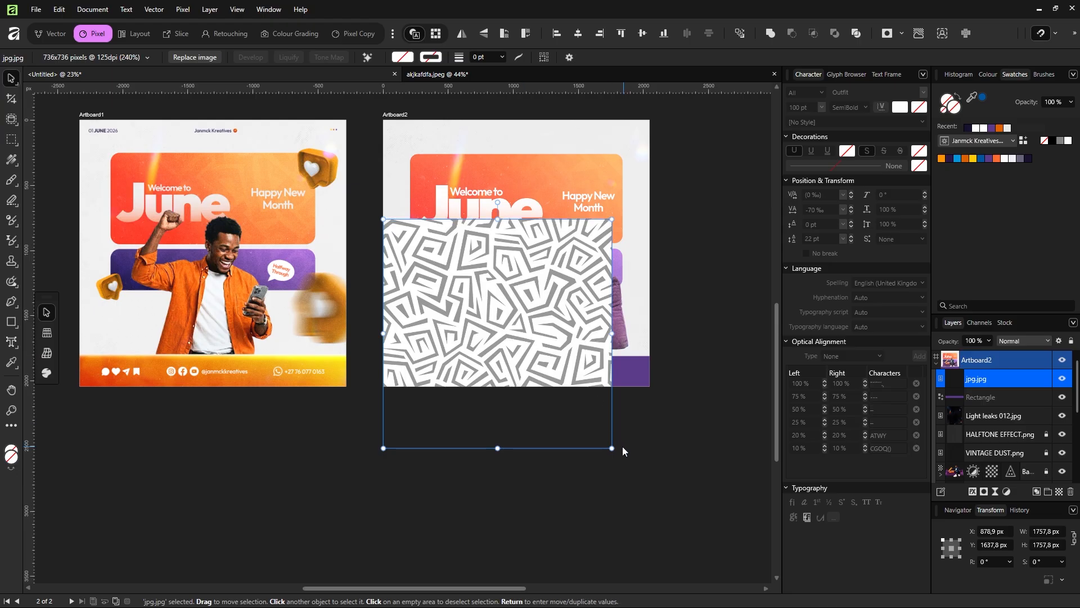
pyautogui.moveTo(622, 447); pyautogui.dragTo(688, 524)
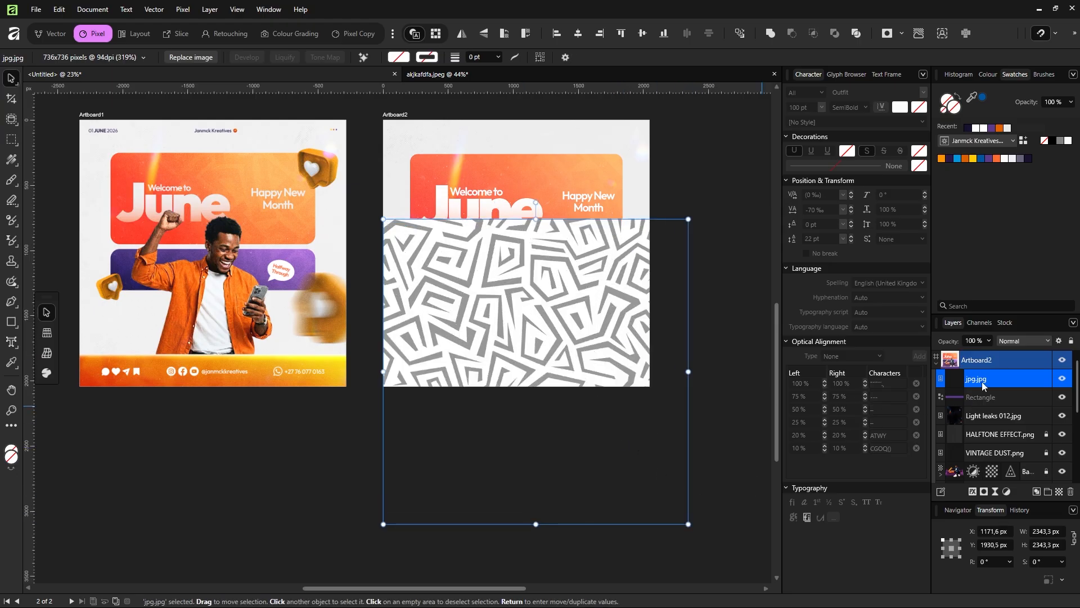
# Clip the maze pattern inside the footer rectangle and set it to Overlay blending at 20% opacity
pyautogui.moveTo(982, 384); pyautogui.dragTo(991, 397)
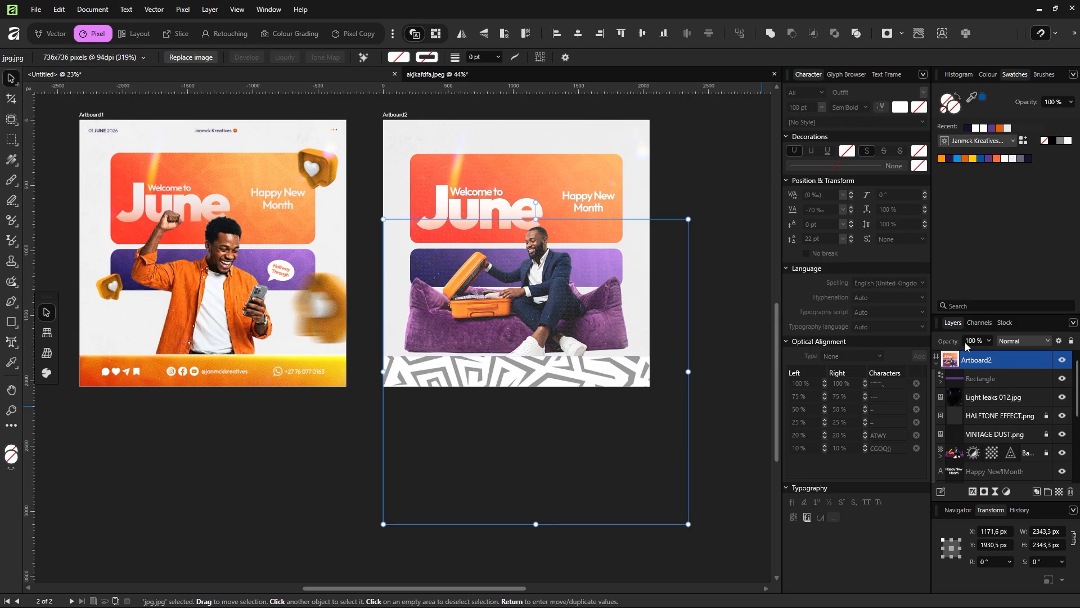
pyautogui.hotkey('alt', 'shift', 'o')
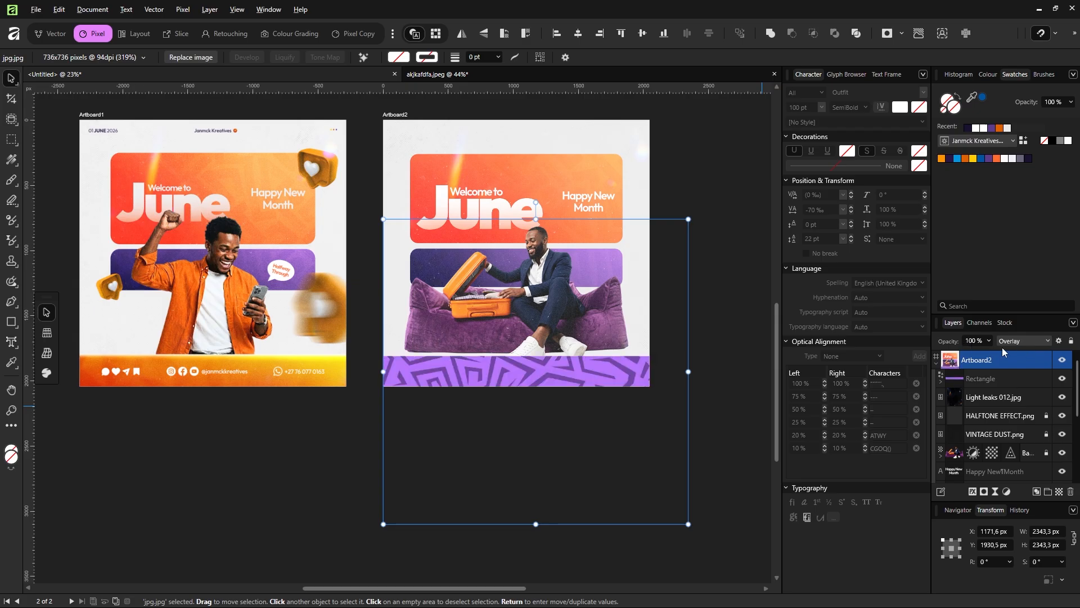
pyautogui.press('2')
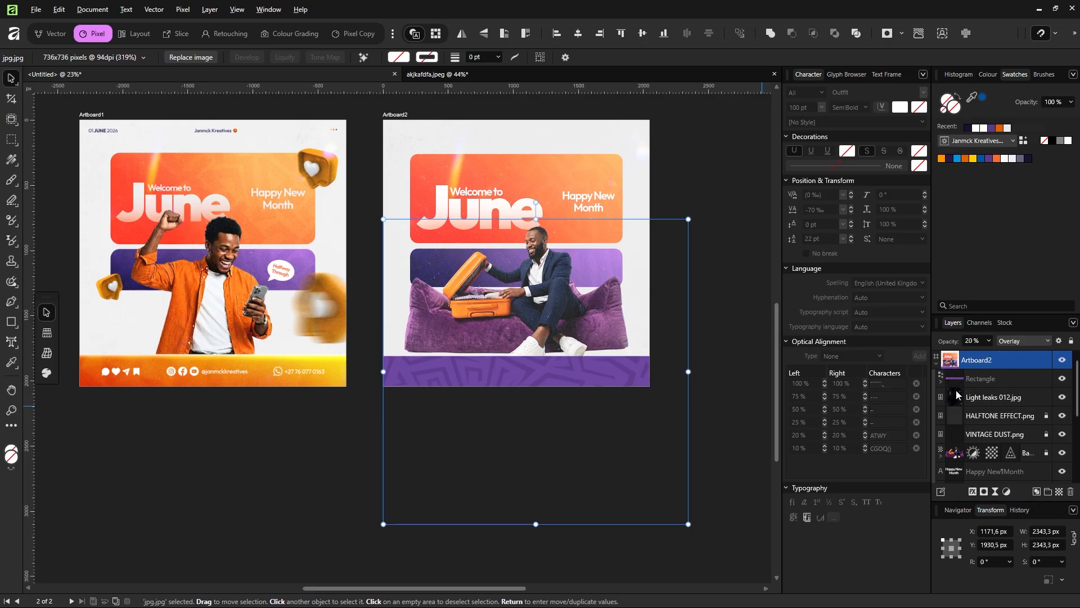
# Apply a live Gaussian Blur with a radius of about 14.7 px to the footer's maze pattern
pyautogui.click(995, 491)
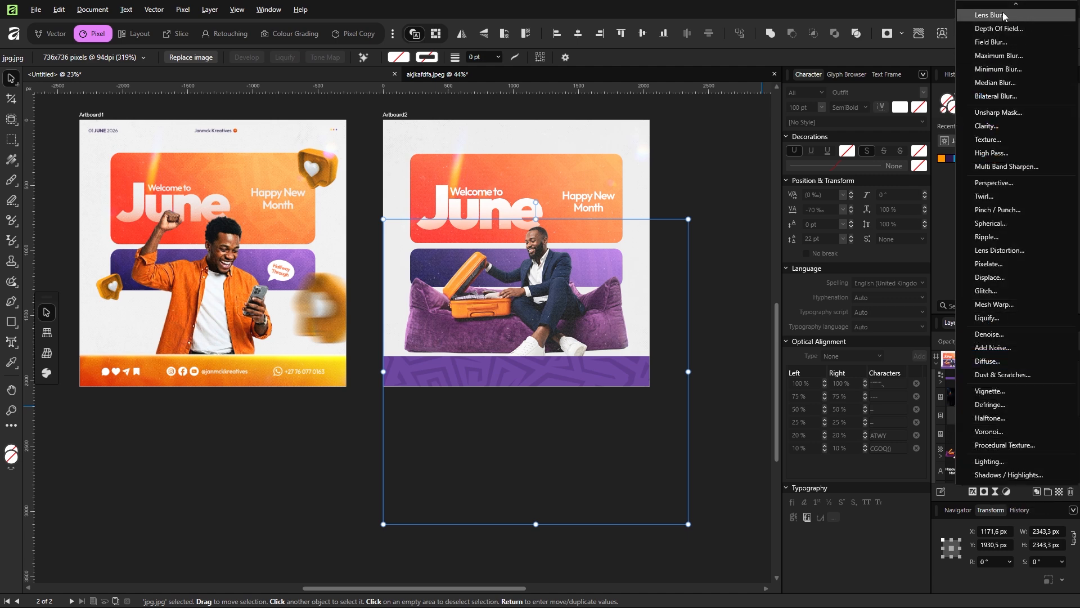
pyautogui.scroll(2, 1012, 39)
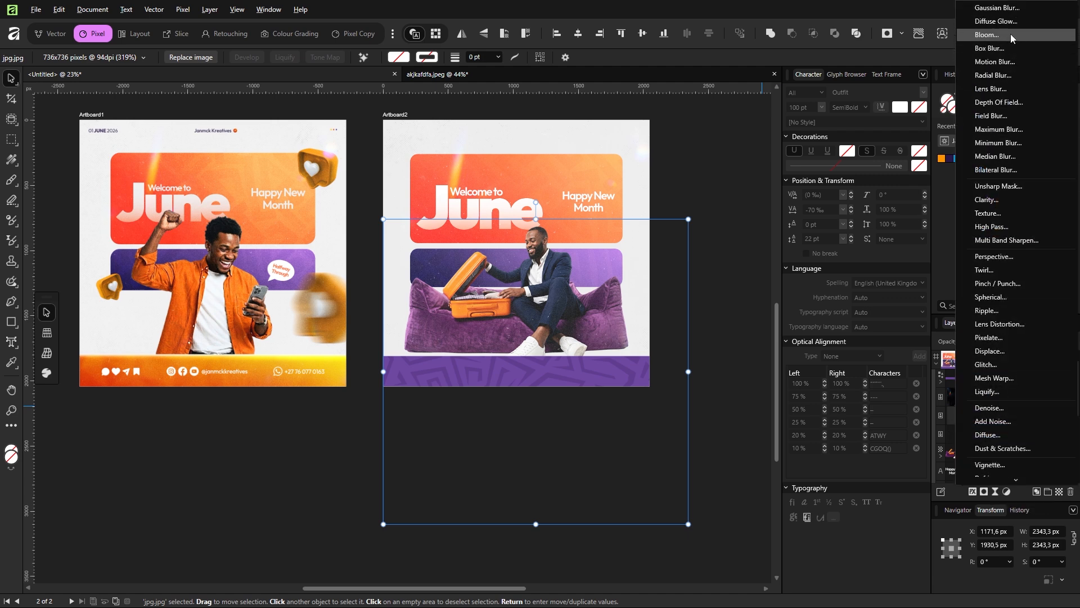
pyautogui.click(1007, 9)
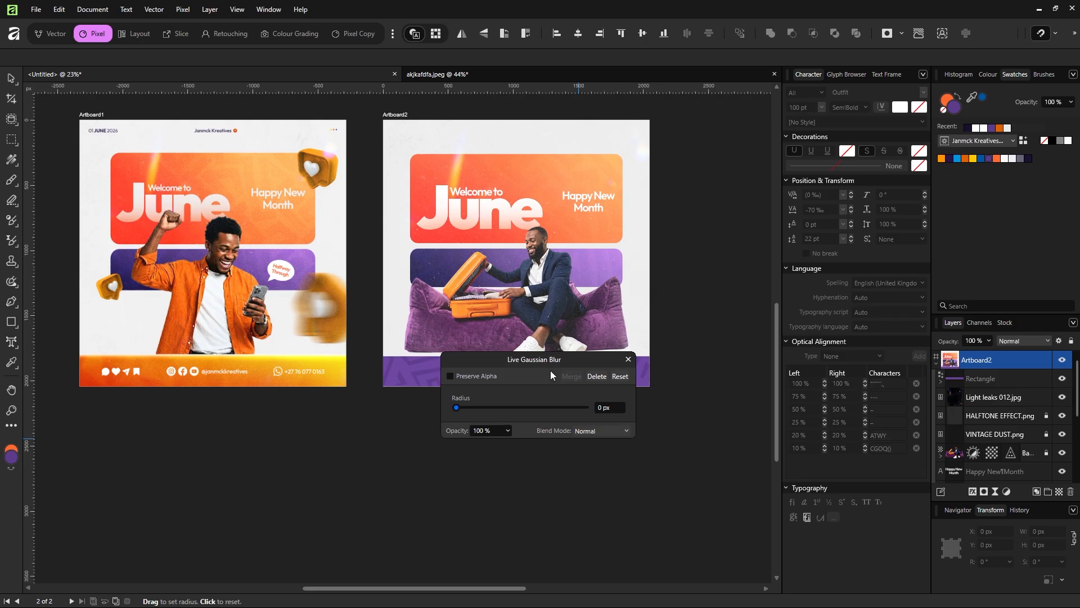
pyautogui.moveTo(552, 375); pyautogui.dragTo(636, 407)
pyautogui.moveTo(545, 441); pyautogui.dragTo(603, 450)
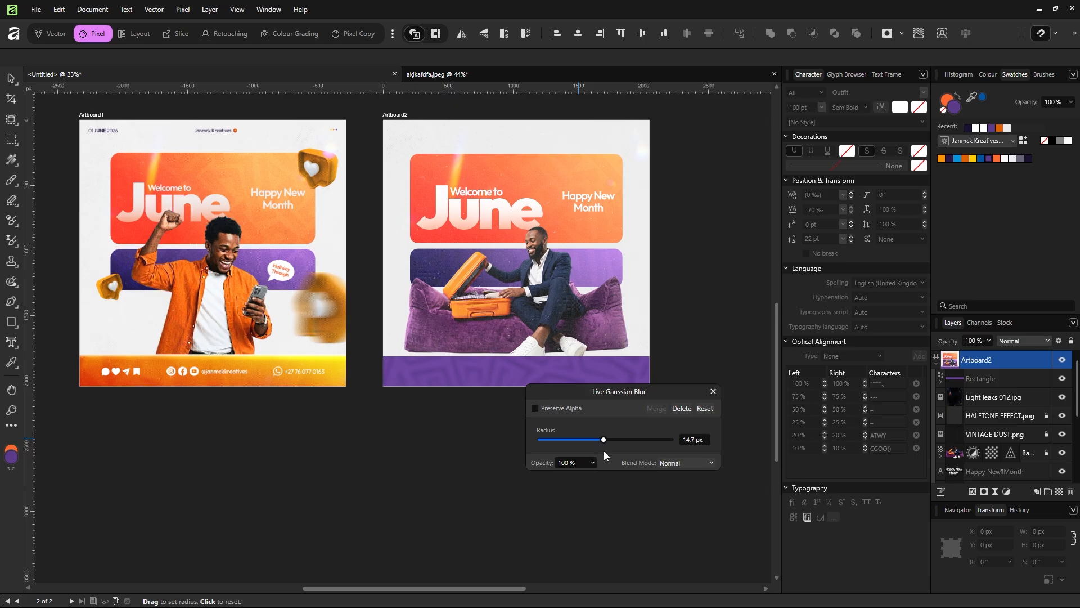
pyautogui.click(713, 391)
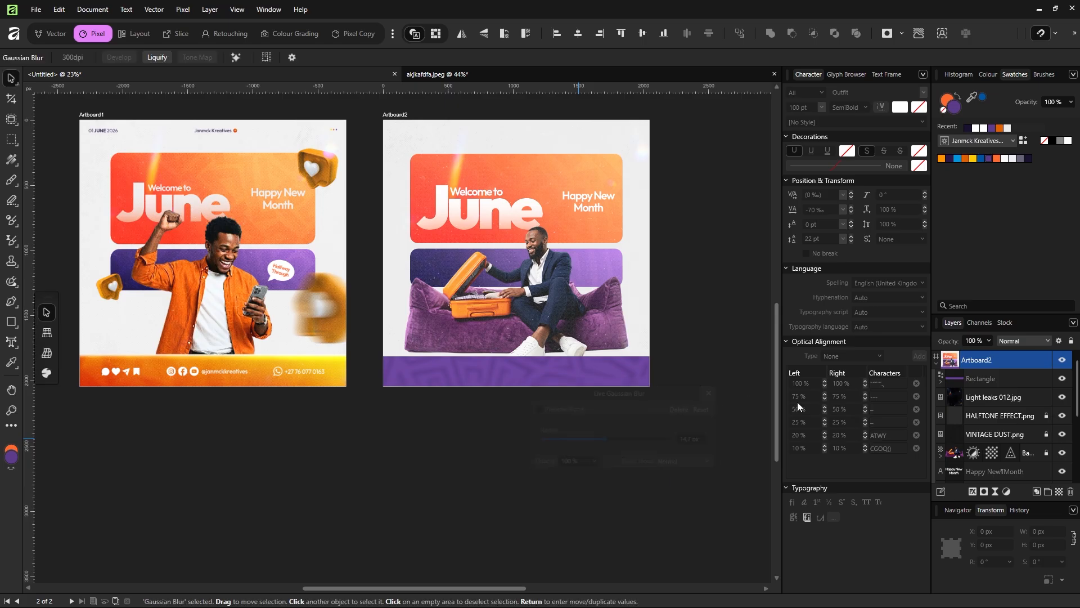
# Add a pixel layer above the maze pattern inside the footer rectangle and set its blend mode to Overlay
pyautogui.click(943, 383)
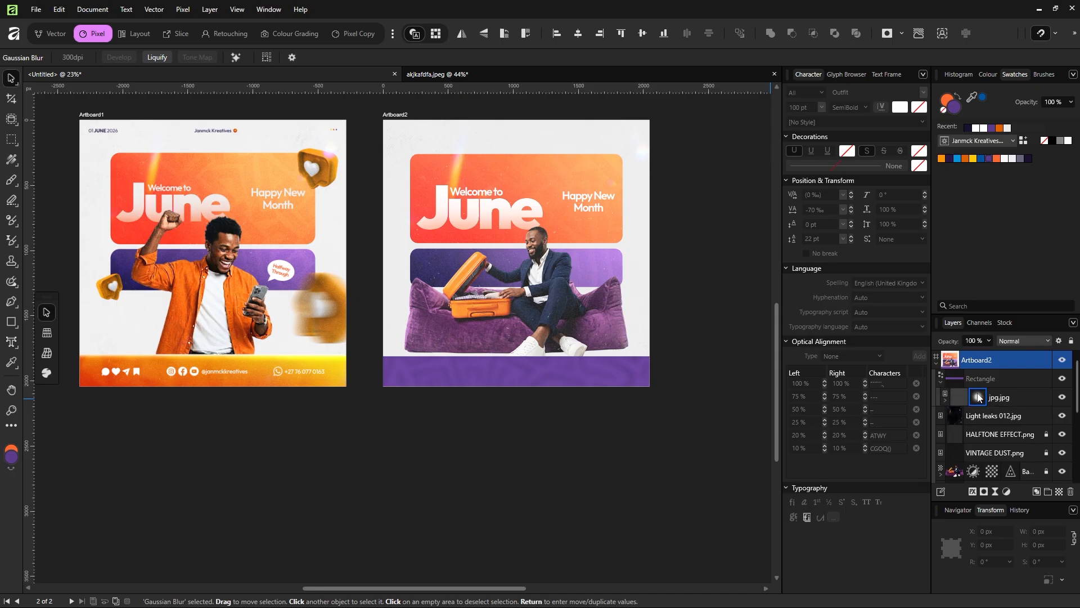
pyautogui.click(1001, 398)
pyautogui.click(1059, 493)
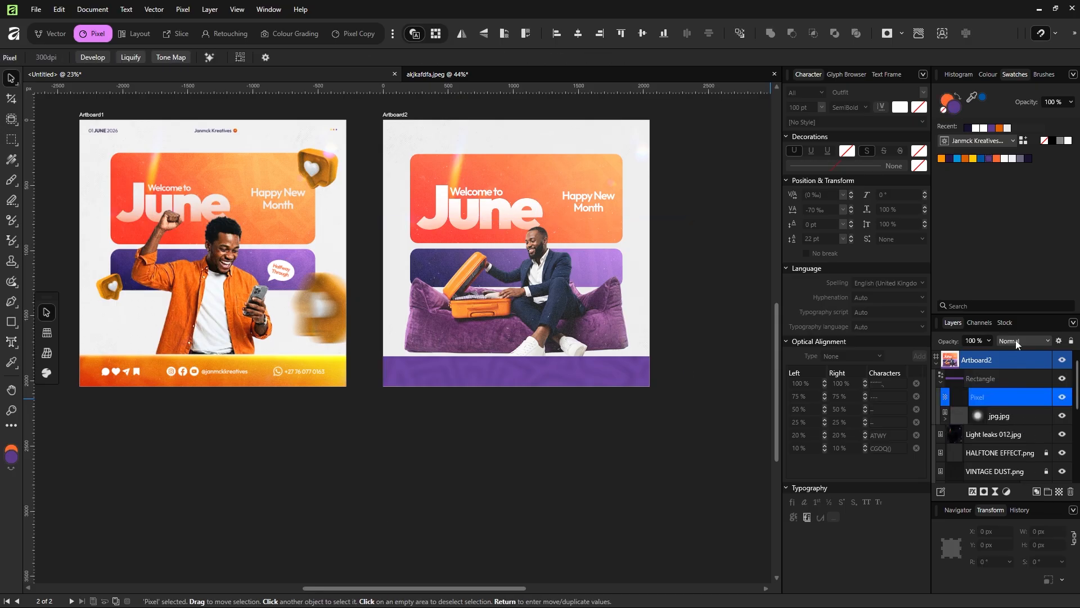
pyautogui.click(1018, 342)
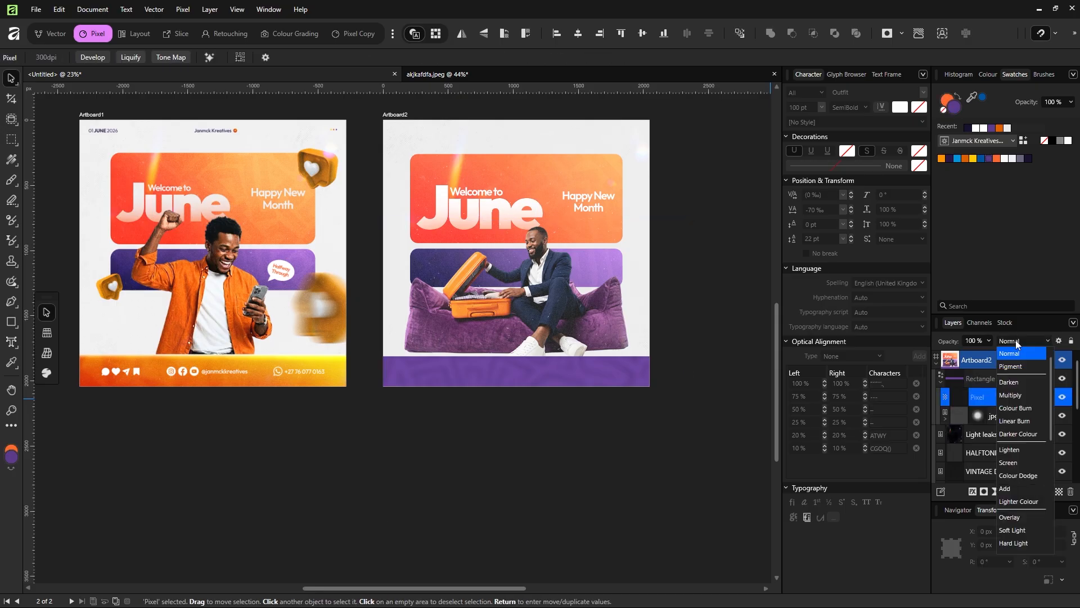
pyautogui.click(1016, 518)
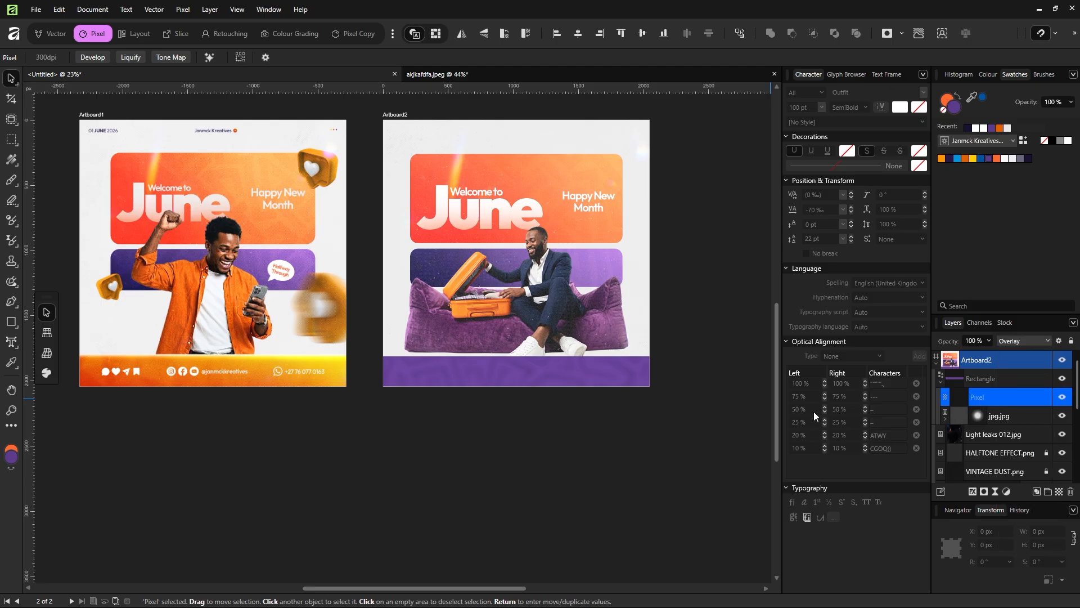
# Paint a soft white highlight over the footer's right part and black shading at its left with a 3029 px brush
pyautogui.press('b')
pyautogui.press('d')
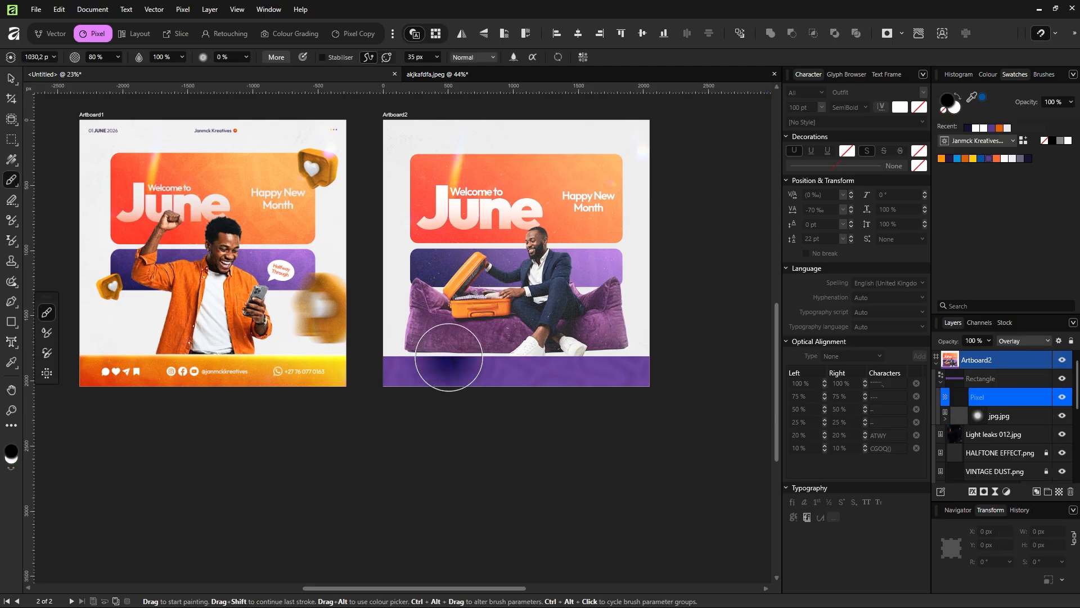
pyautogui.press('x')
pyautogui.moveTo(616, 348)
pyautogui.mouseDown()
pyautogui.moveTo(647, 346)
pyautogui.moveTo(594, 336)
pyautogui.mouseUp()
pyautogui.click(587, 334)
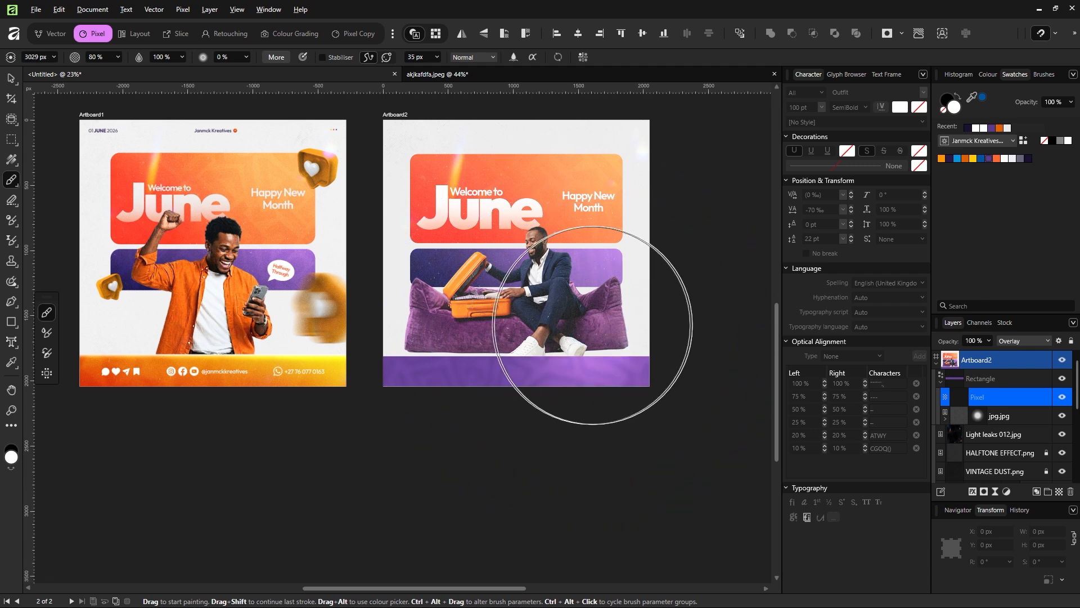
pyautogui.hotkey('ctrl', 'z')
pyautogui.hotkey('ctrl', 'shift', 'z')
pyautogui.hotkey('ctrl', 'z')
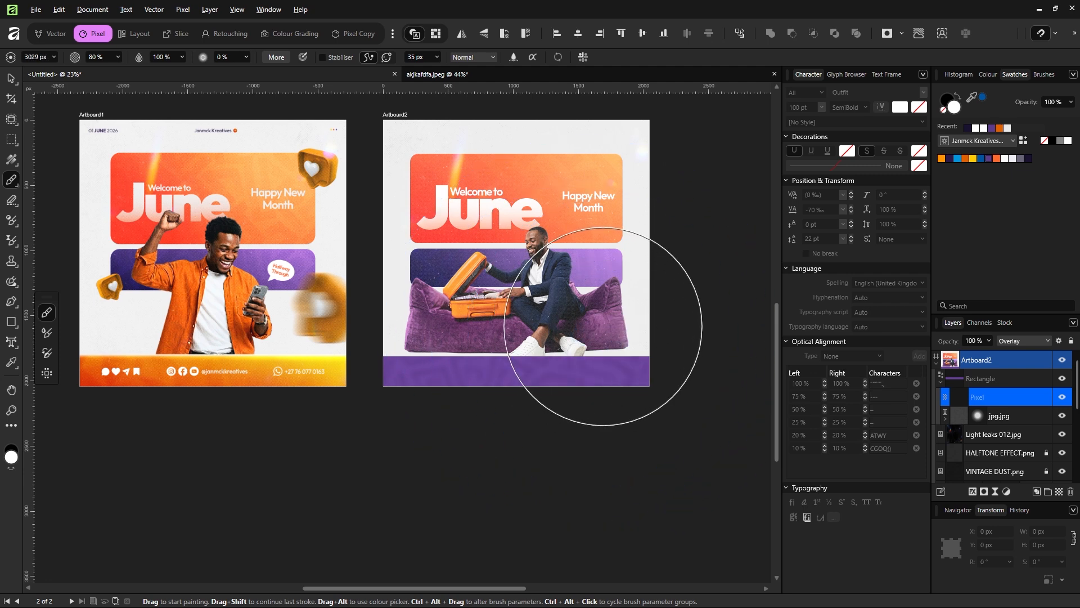
pyautogui.click(603, 328)
pyautogui.click(484, 338)
pyautogui.hotkey('ctrl', 'z')
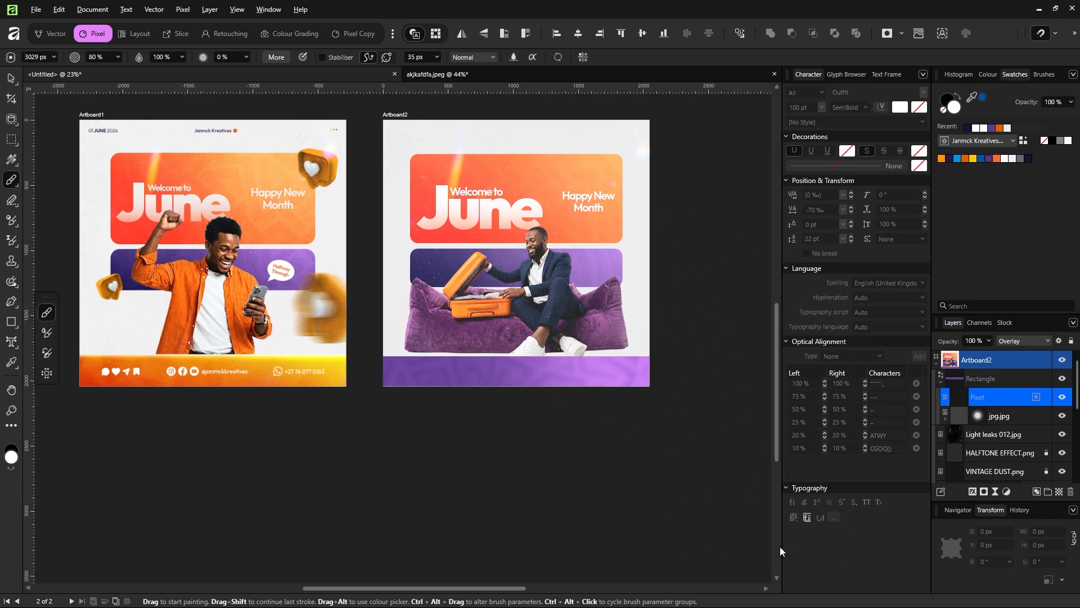
pyautogui.hotkey('ctrl', 'z')
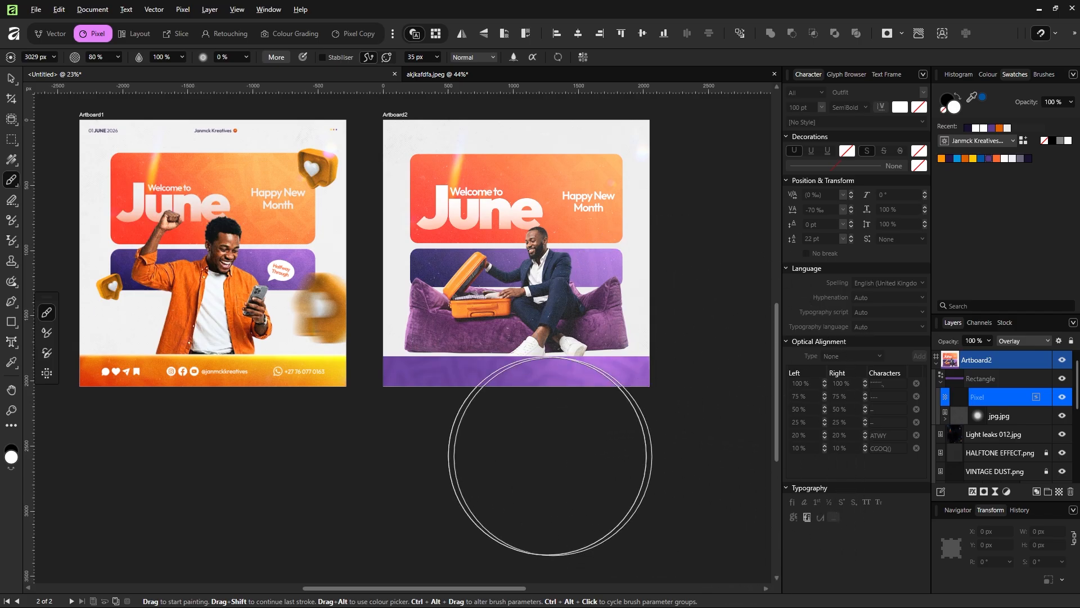
pyautogui.press('x')
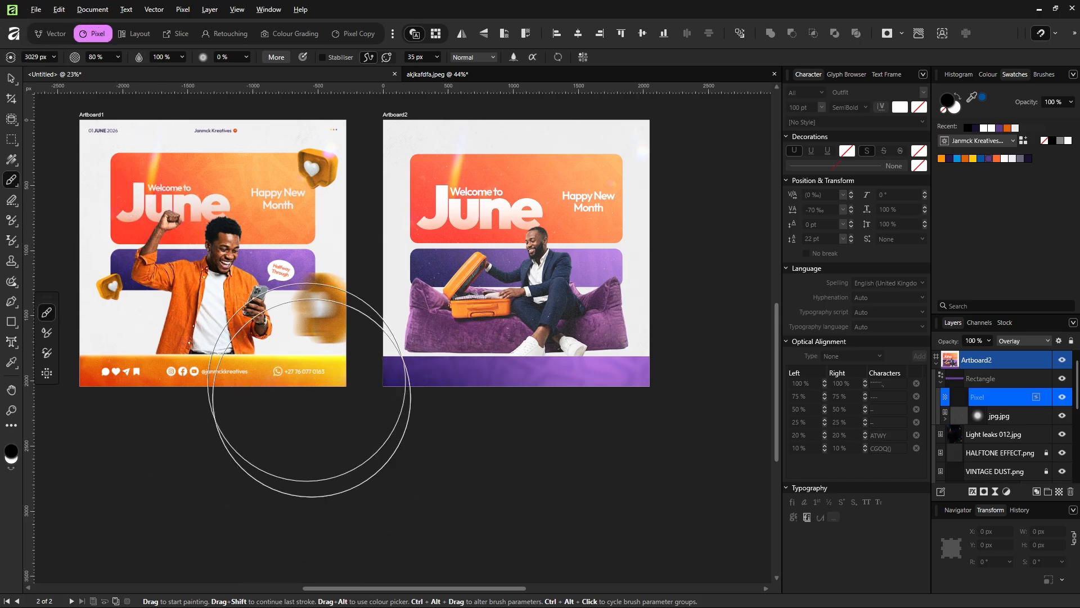
# Reduce the maze pattern's opacity to 12% and clear the selection
pyautogui.click(10, 77)
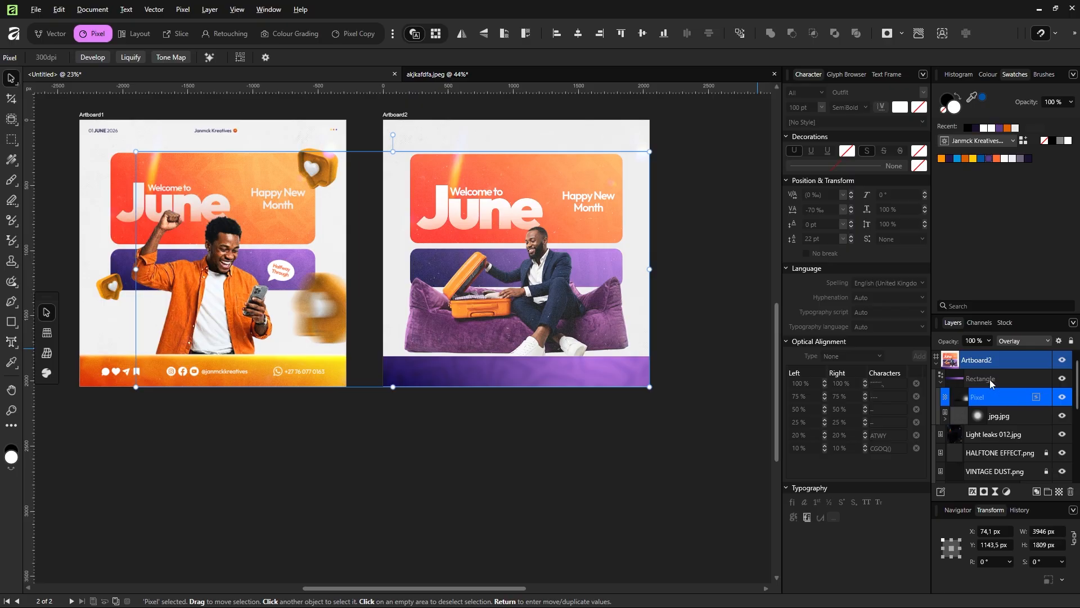
pyautogui.click(997, 418)
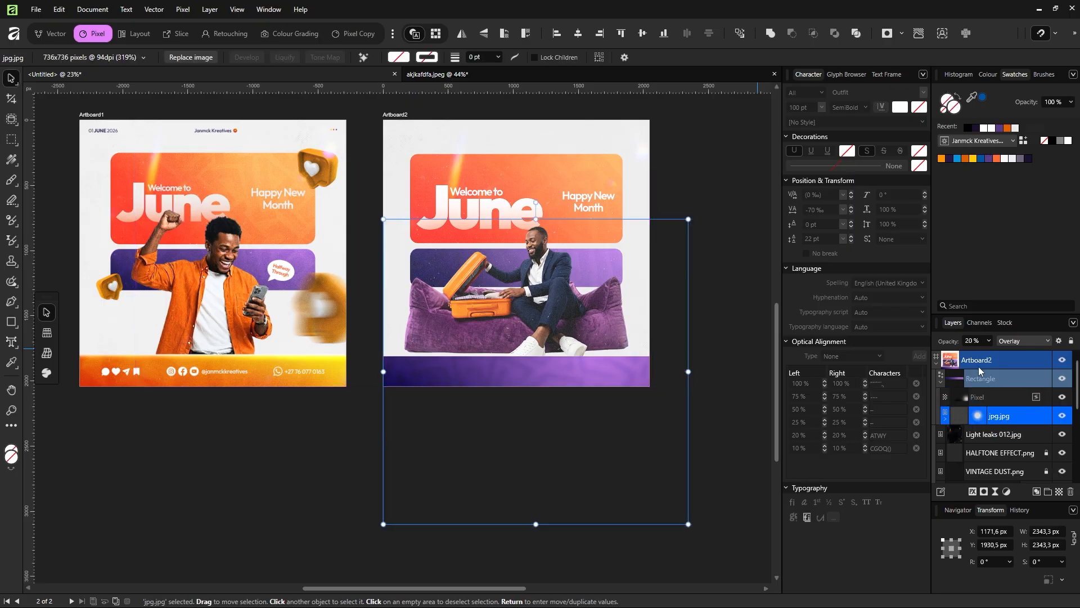
pyautogui.press('1')
pyautogui.press('2')
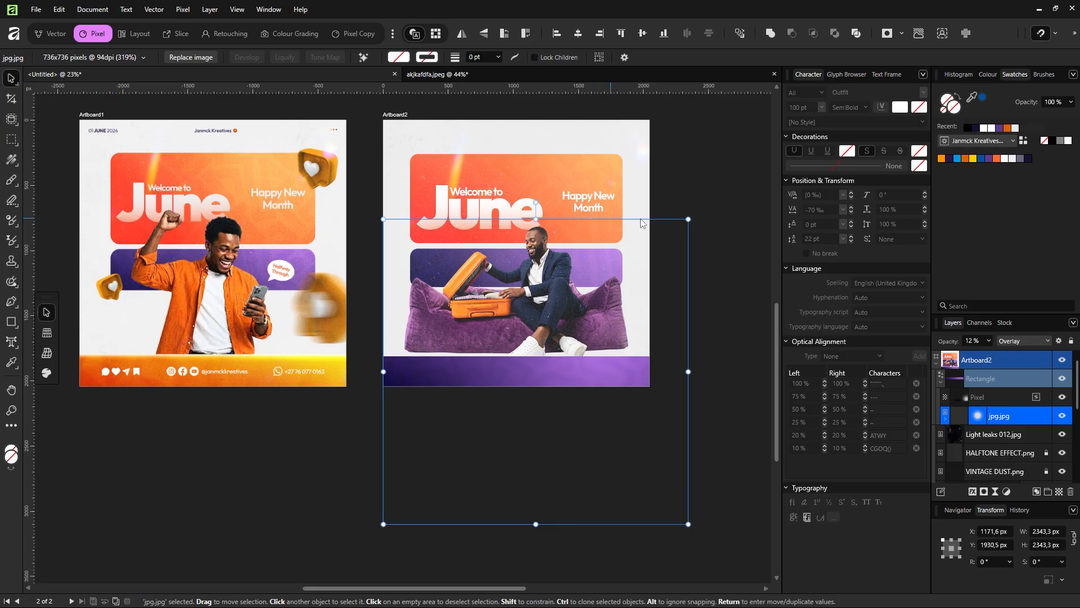
pyautogui.click(681, 213)
# Add a pixel layer above the shading layer inside the footer rectangle and set its blend mode to Colour Dodge
pyautogui.scroll(2, 579, 309)
pyautogui.scroll(-1, 565, 310)
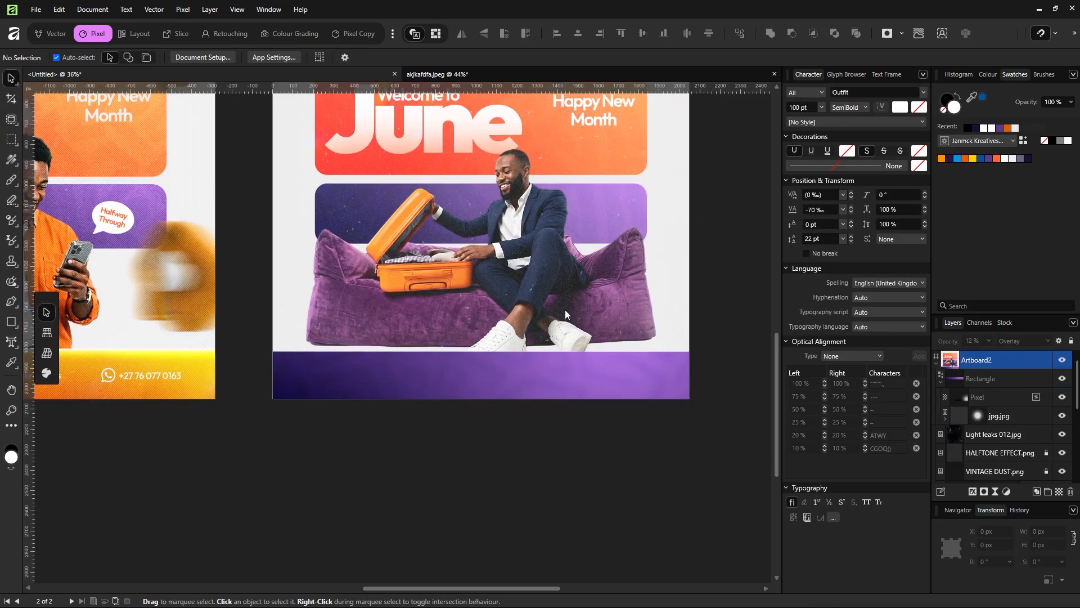
pyautogui.scroll(-2, 565, 309)
pyautogui.scroll(1, 590, 354)
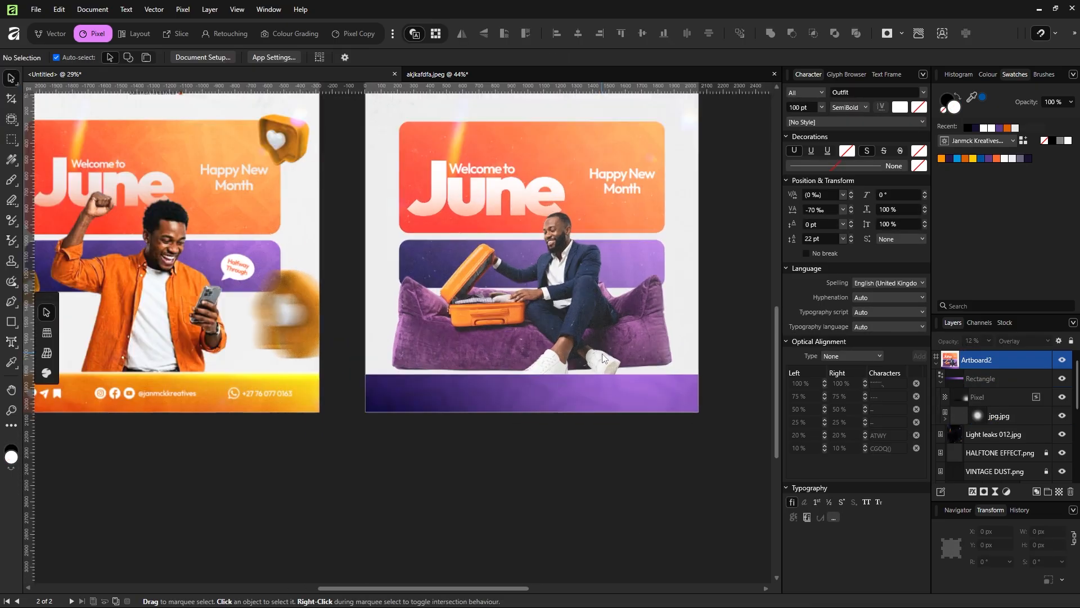
pyautogui.click(981, 398)
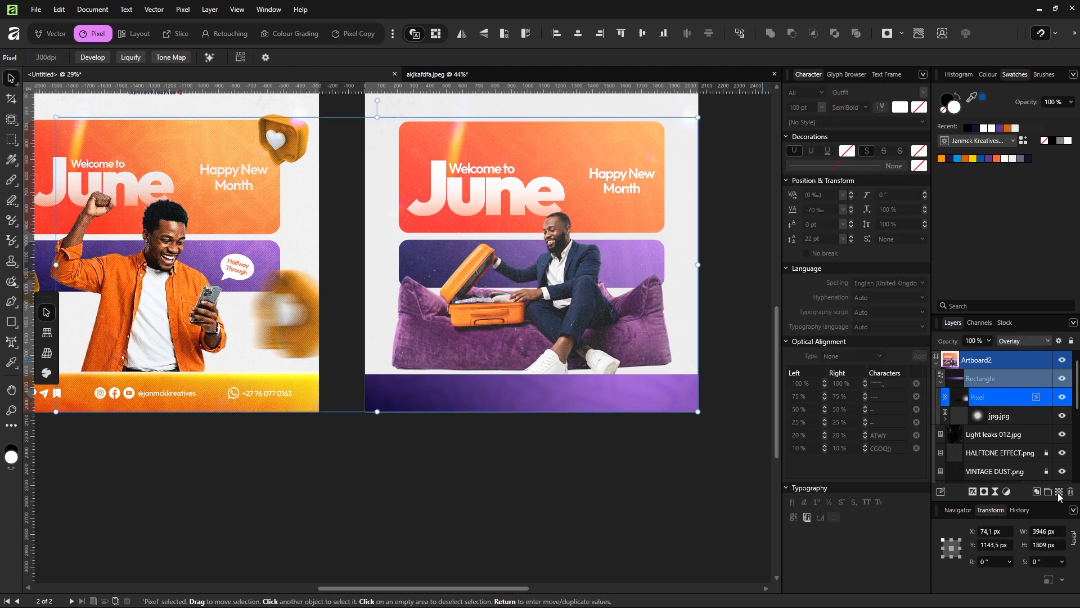
pyautogui.click(1059, 492)
pyautogui.click(1022, 338)
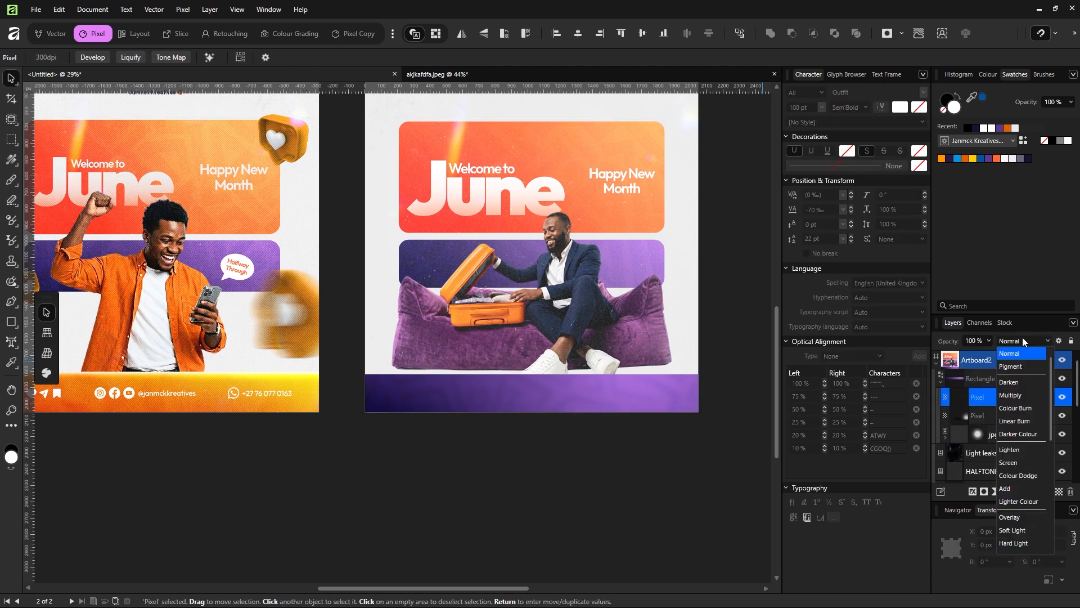
pyautogui.click(1022, 476)
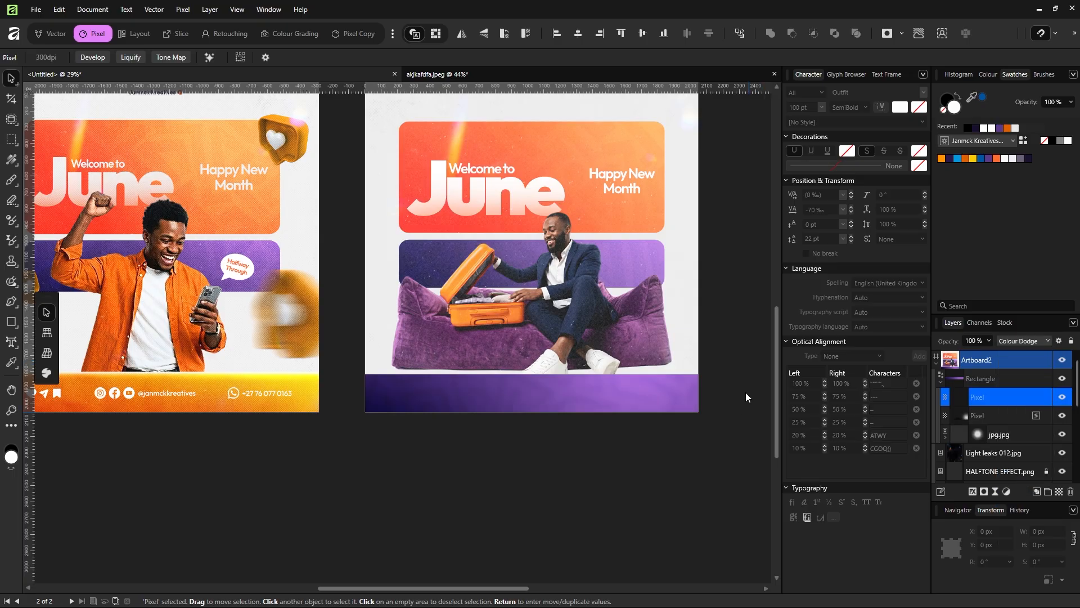
# Set the painting colour to a lighter purple, #8358C0, starting from the purple palette swatch
pyautogui.click(990, 158)
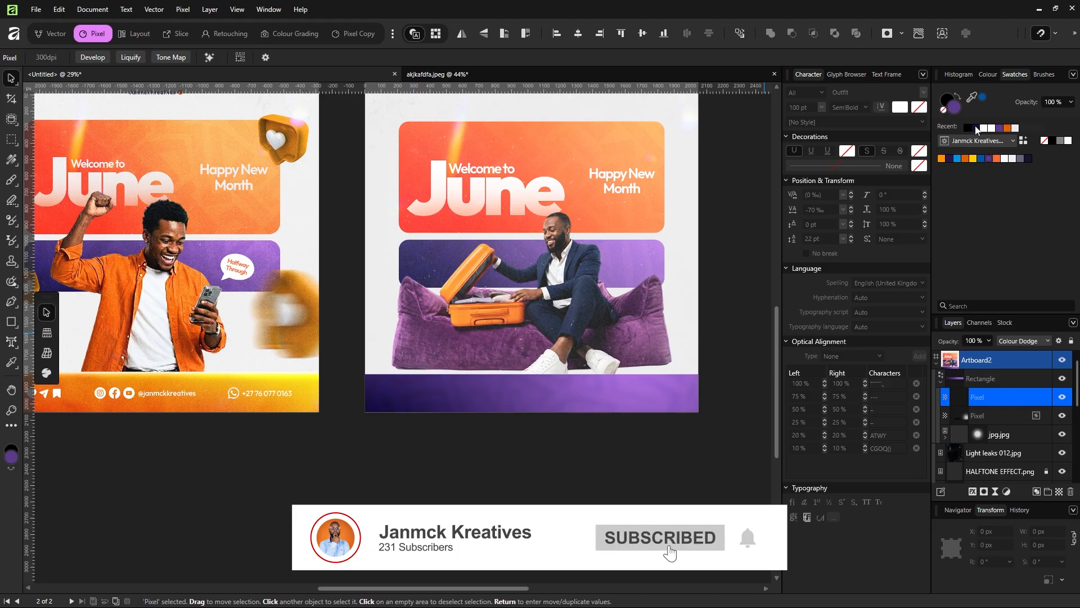
pyautogui.doubleClick(955, 109)
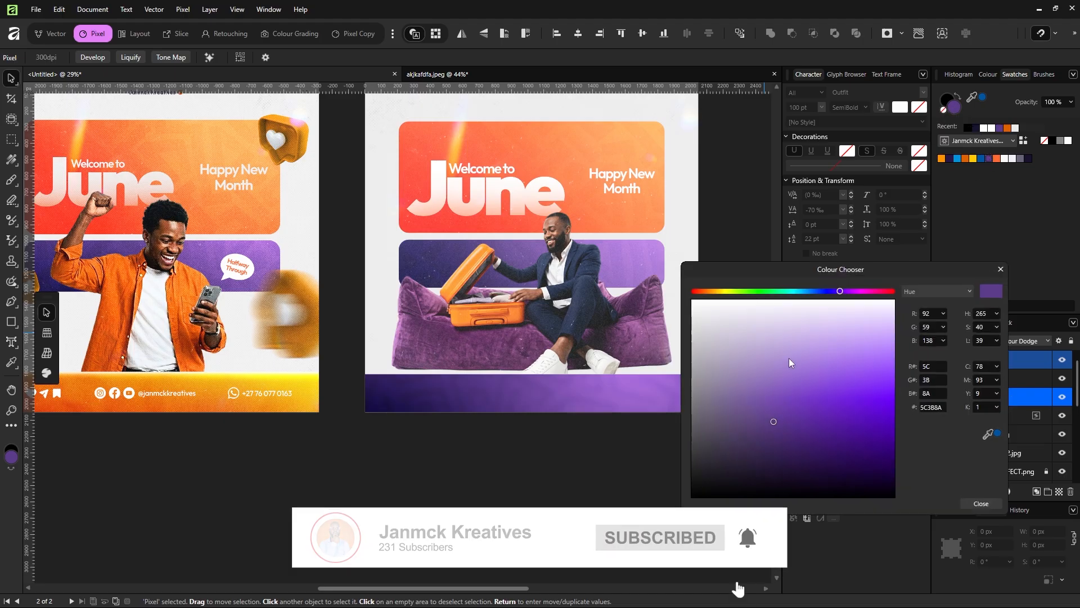
pyautogui.moveTo(774, 414); pyautogui.dragTo(784, 391)
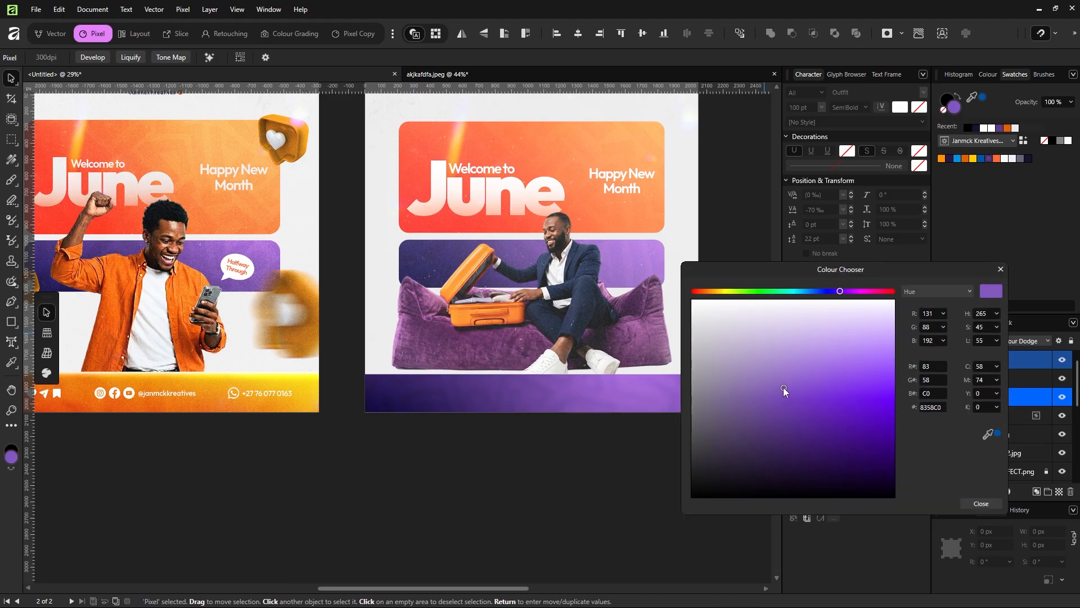
pyautogui.click(981, 503)
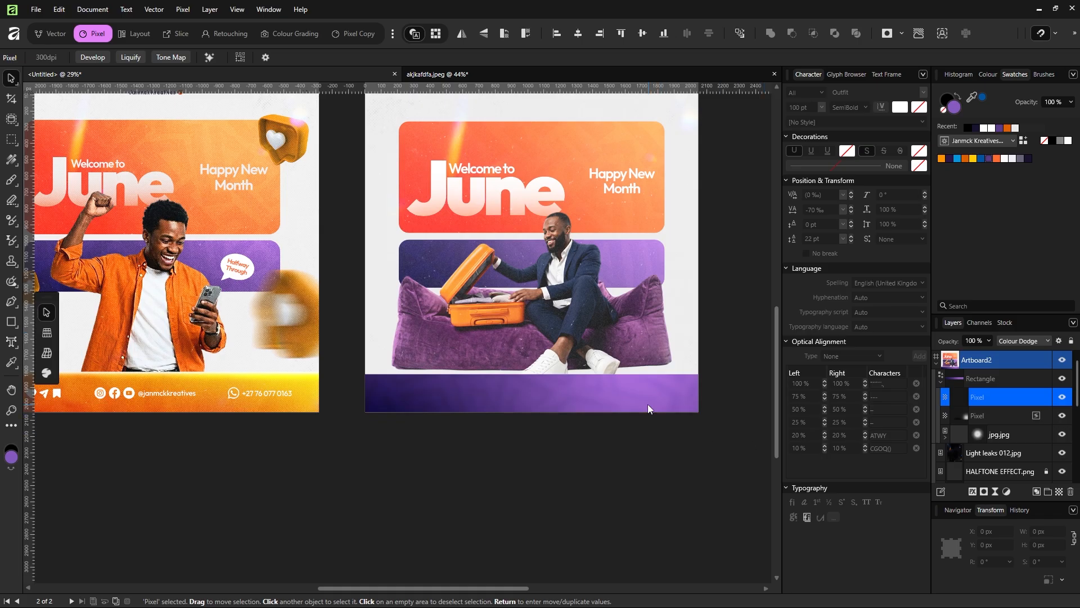
# Paint a straight purple glow along the footer's top edge with a 455.3 px brush and undo the stray spot below it
pyautogui.press('b')
pyautogui.press('x')
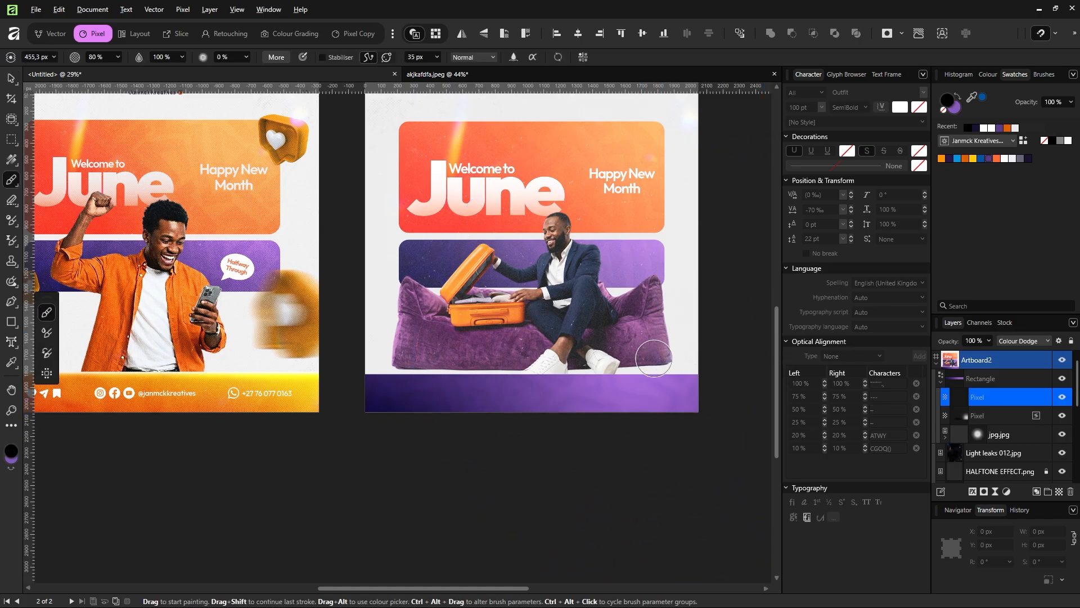
pyautogui.click(994, 413)
pyautogui.click(990, 399)
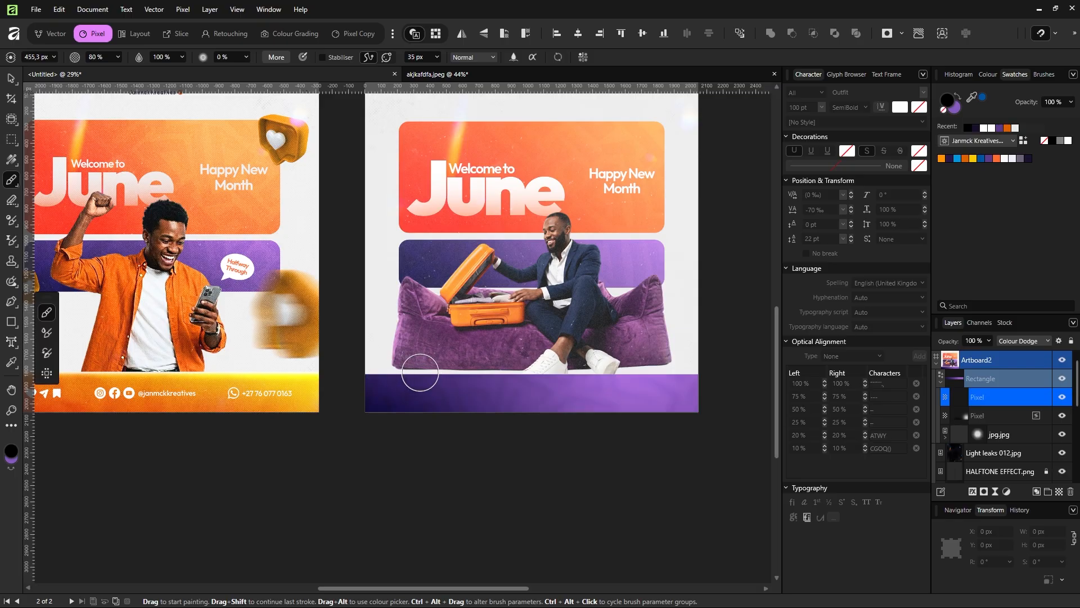
pyautogui.press('x')
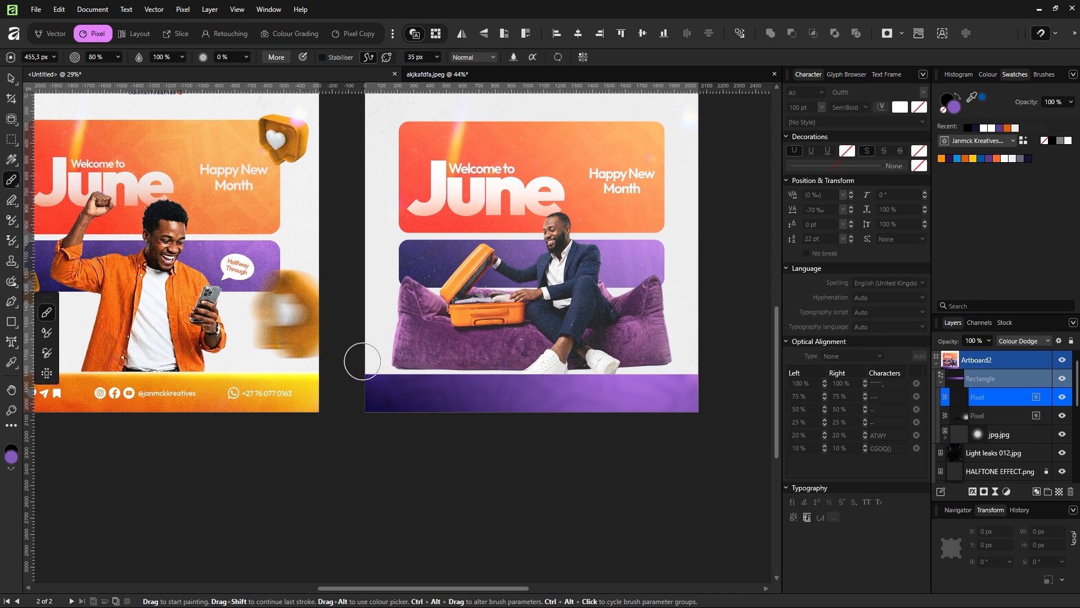
pyautogui.keyDown('shift'); pyautogui.click(362, 361); pyautogui.keyUp('shift')
pyautogui.click(480, 410)
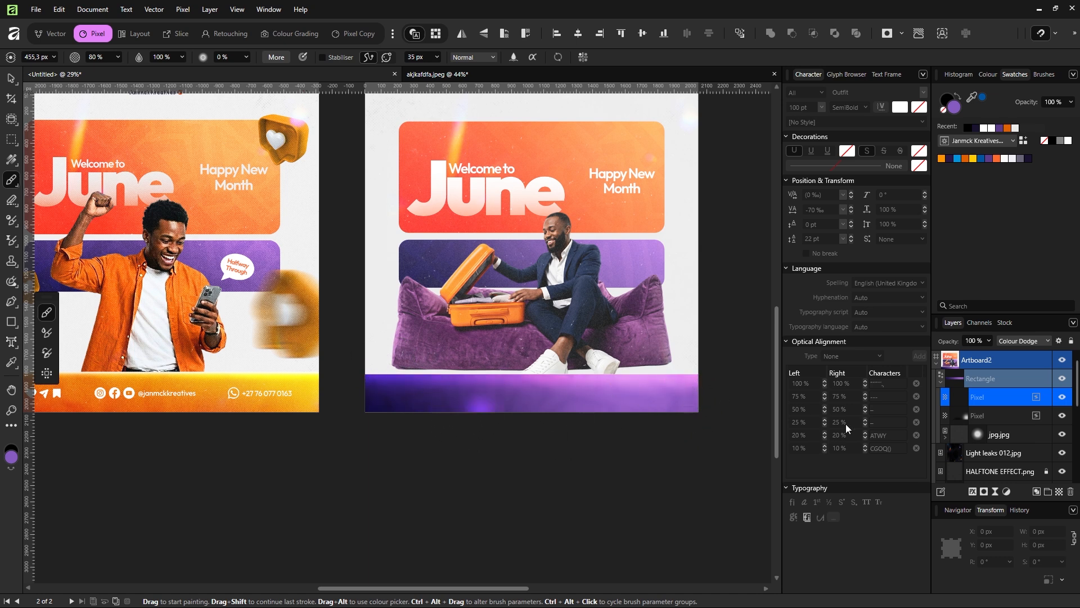
pyautogui.hotkey('ctrl', 'z')
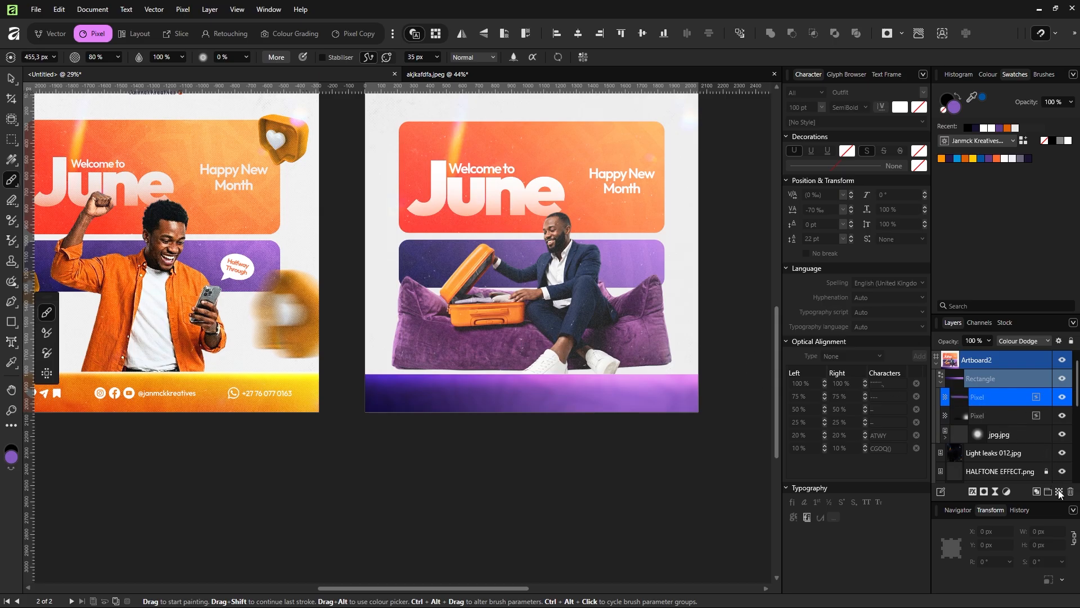
# Add another pixel layer inside the footer and paint a straight white glow along its top edge with a 233.3 px brush
pyautogui.click(1059, 491)
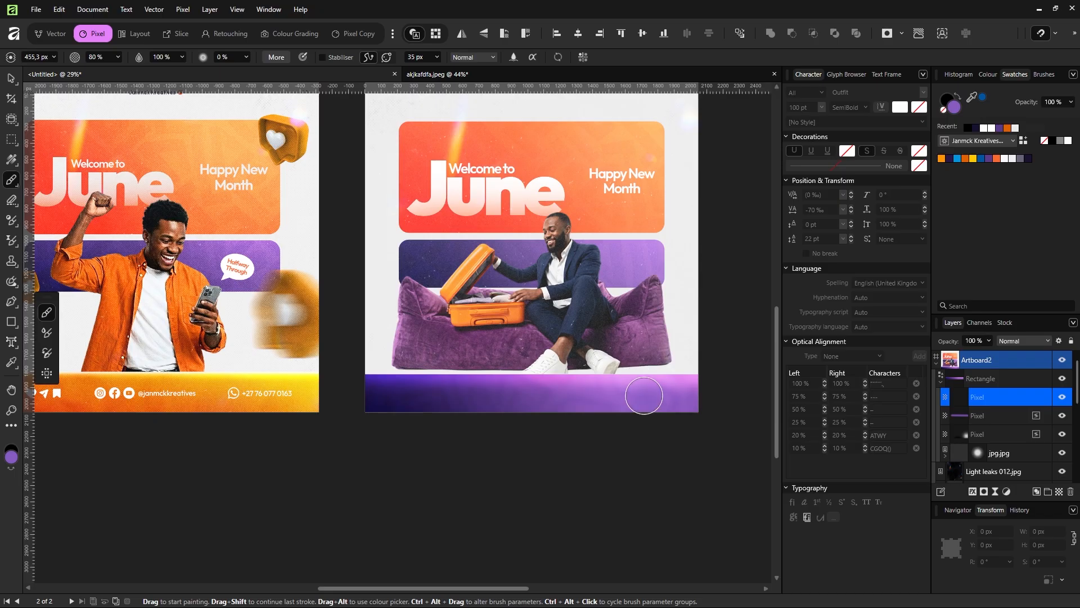
pyautogui.press('d')
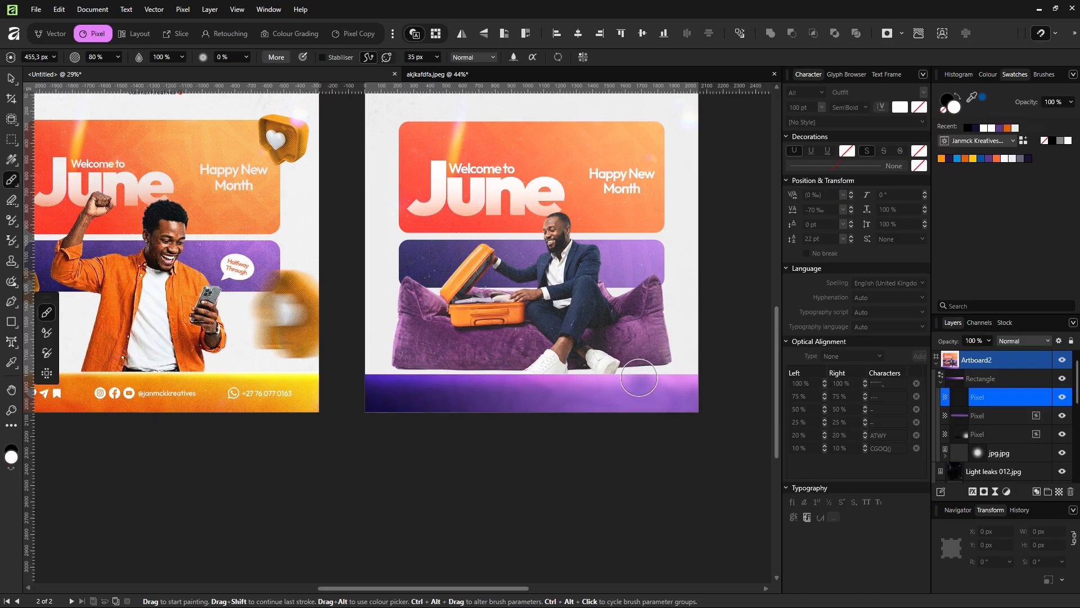
pyautogui.moveTo(633, 378)
pyautogui.mouseDown()
pyautogui.moveTo(642, 365)
pyautogui.moveTo(700, 370)
pyautogui.mouseUp()
pyautogui.press('x')
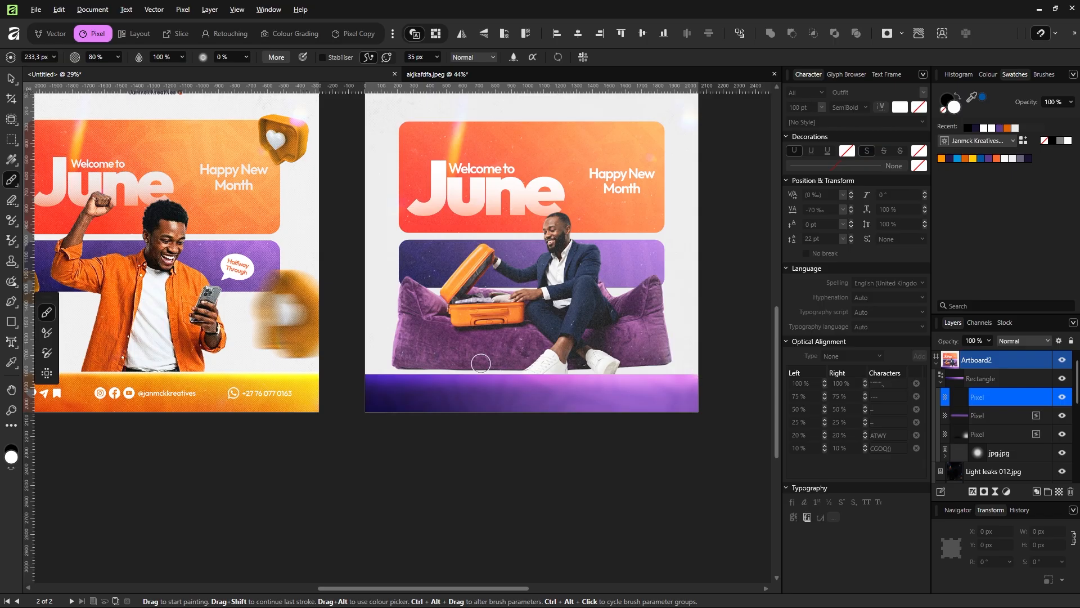
pyautogui.keyDown('shift'); pyautogui.click(364, 366); pyautogui.keyUp('shift')
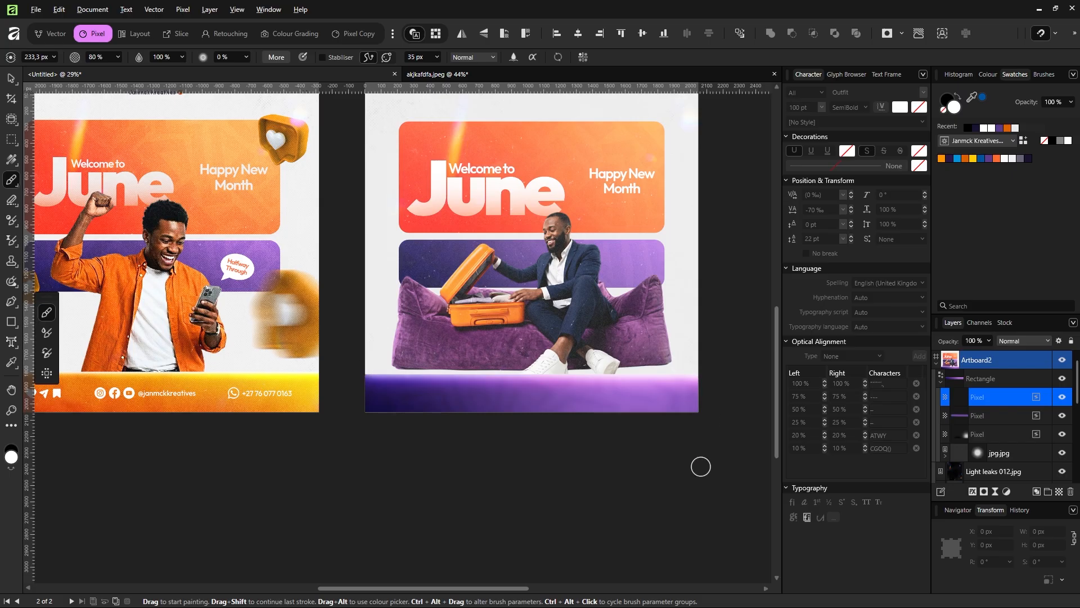
pyautogui.click(10, 79)
# Compare the Artboard2 flyer with the finished Artboard1 reference, checking the footer, header and decorative icons
pyautogui.scroll(-3, 411, 425)
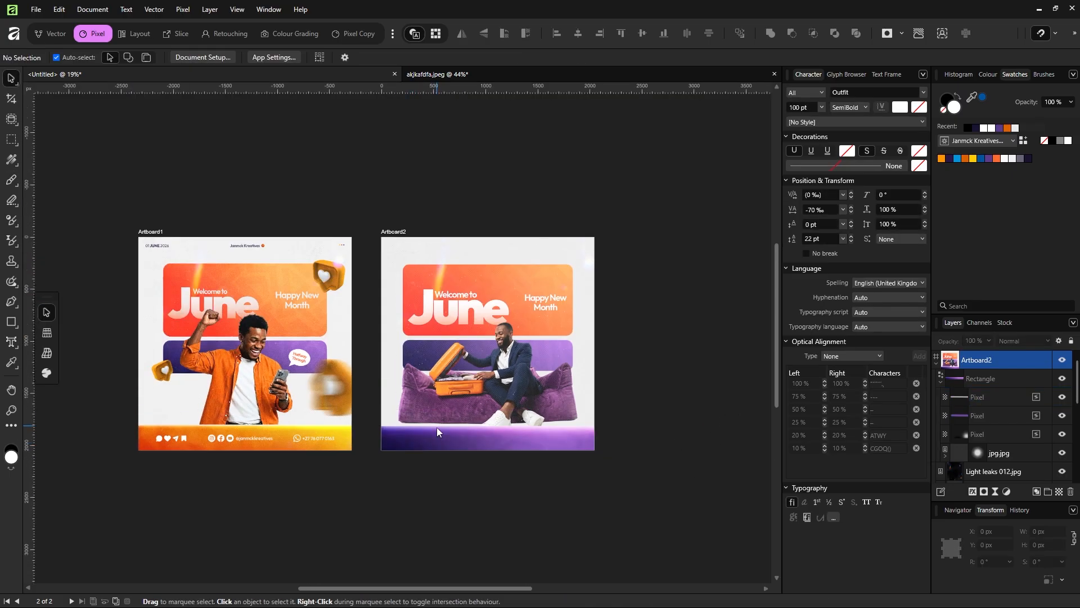
pyautogui.scroll(1, 437, 429)
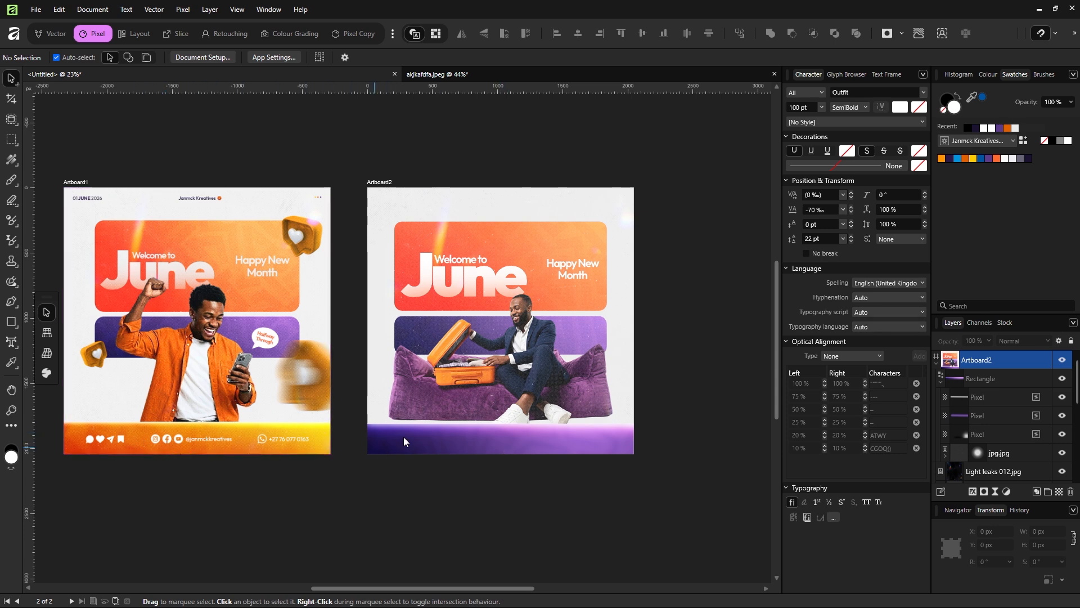
pyautogui.scroll(2, 568, 329)
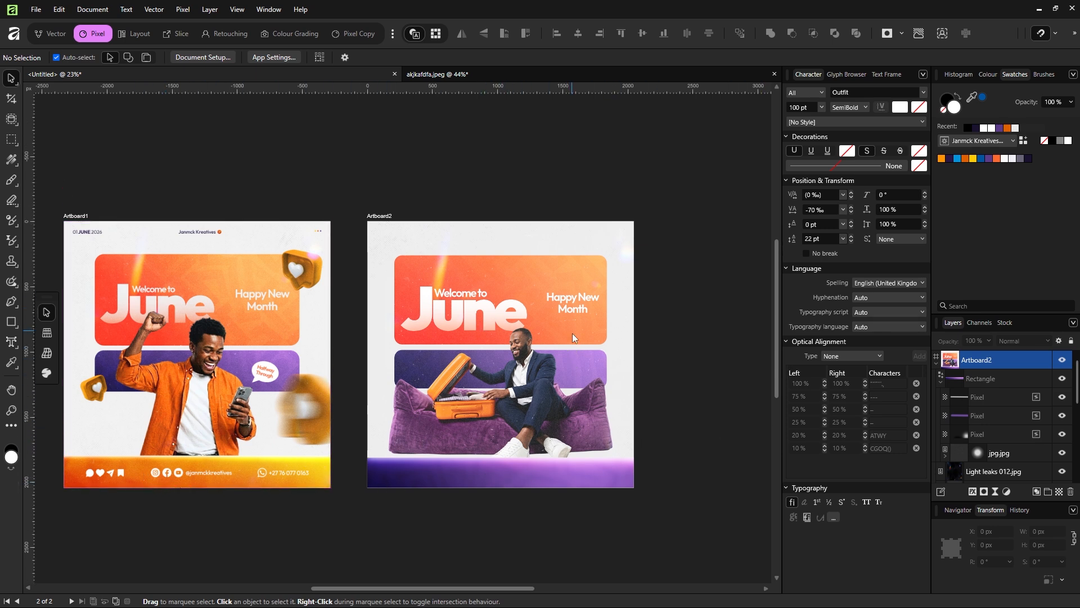
pyautogui.scroll(3, 563, 388)
pyautogui.scroll(-2, 552, 371)
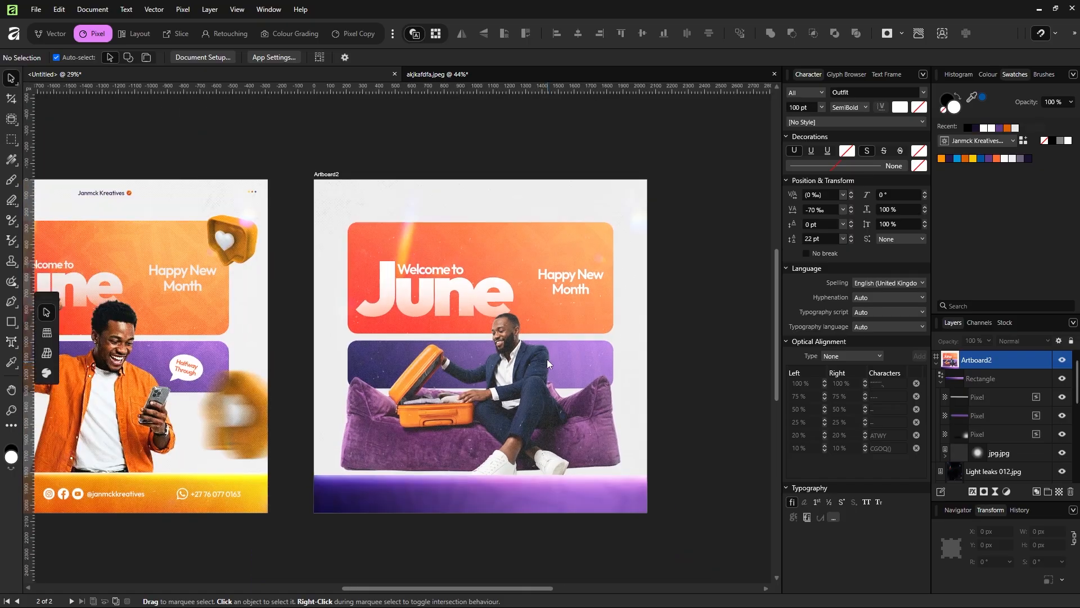
pyautogui.scroll(2, 533, 336)
pyautogui.hscroll(-4, 524, 335)
pyautogui.scroll(3, 475, 311)
pyautogui.hscroll(-4, 443, 316)
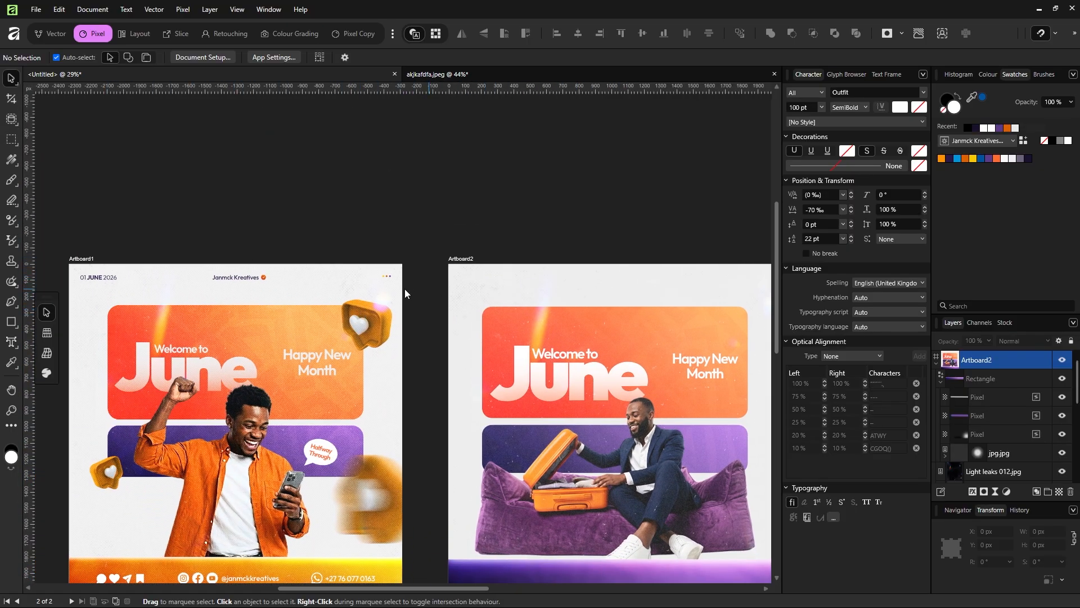
pyautogui.hscroll(7, 613, 268)
pyautogui.scroll(-3, 616, 266)
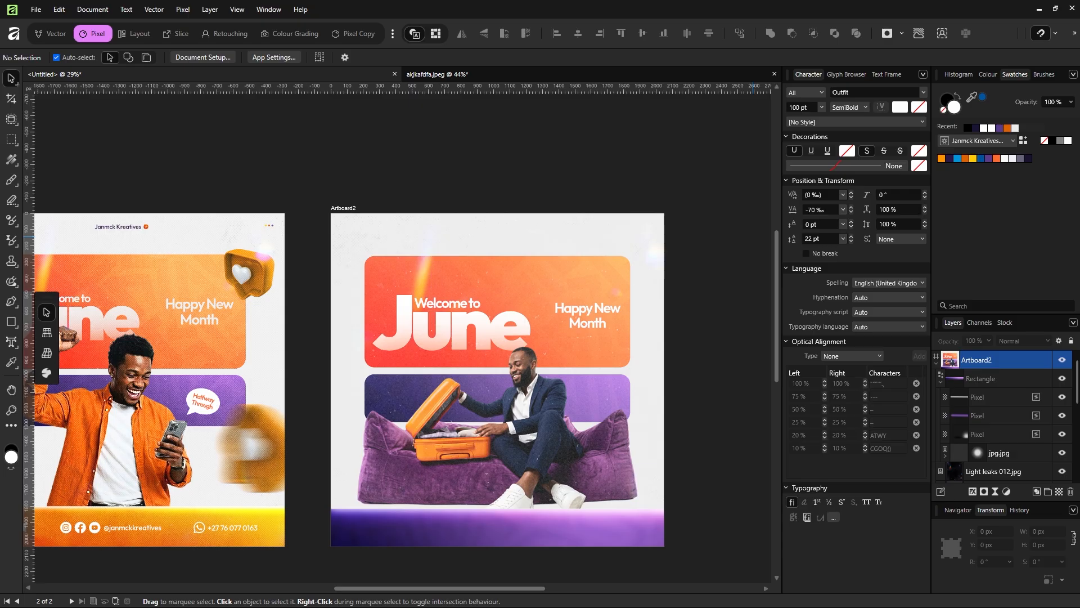
pyautogui.scroll(-1, 534, 167)
pyautogui.hscroll(-1, 535, 169)
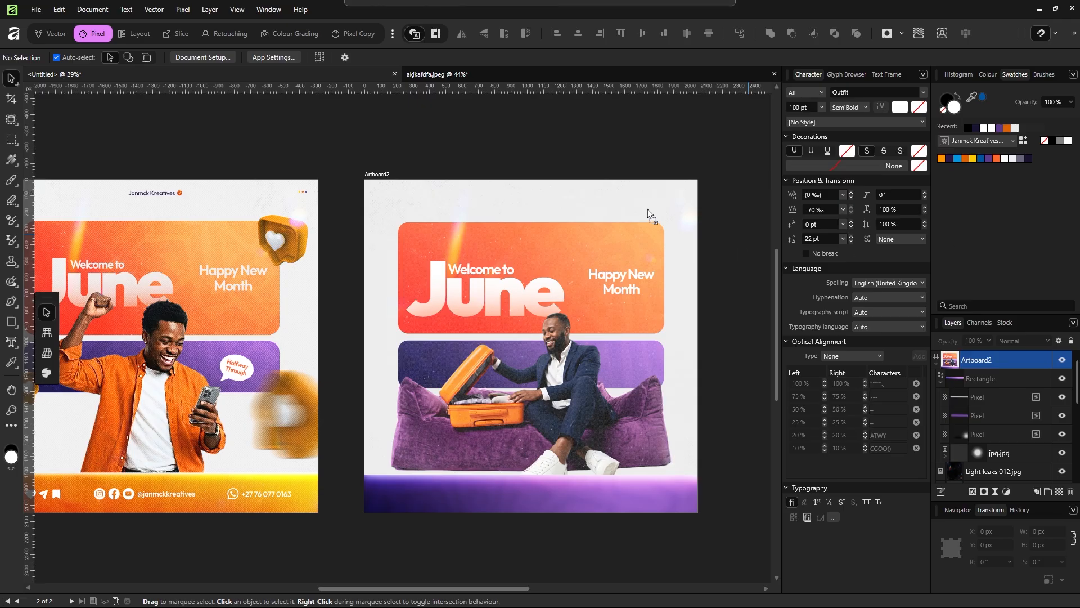
# Place 'instagram like 3d icon 2.png' over the orange banner's upper-right corner on Artboard2, scaled to about 455 × 458 px
pyautogui.moveTo(650, 232); pyautogui.dragTo(650, 232)
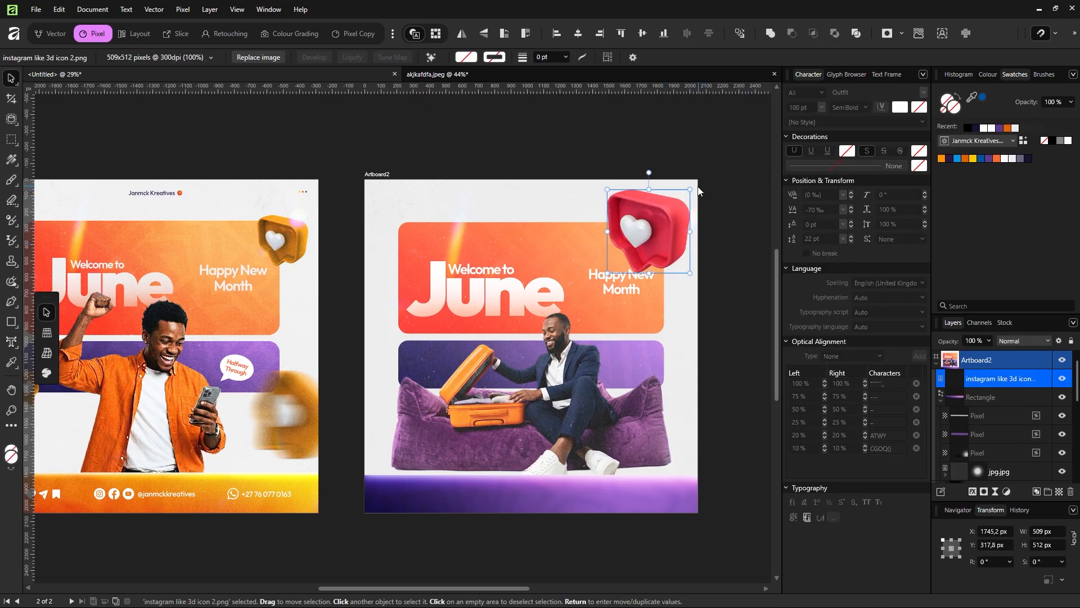
pyautogui.moveTo(690, 190); pyautogui.dragTo(681, 198)
pyautogui.scroll(-3, 647, 242)
pyautogui.scroll(1, 626, 262)
pyautogui.hscroll(-1, 626, 262)
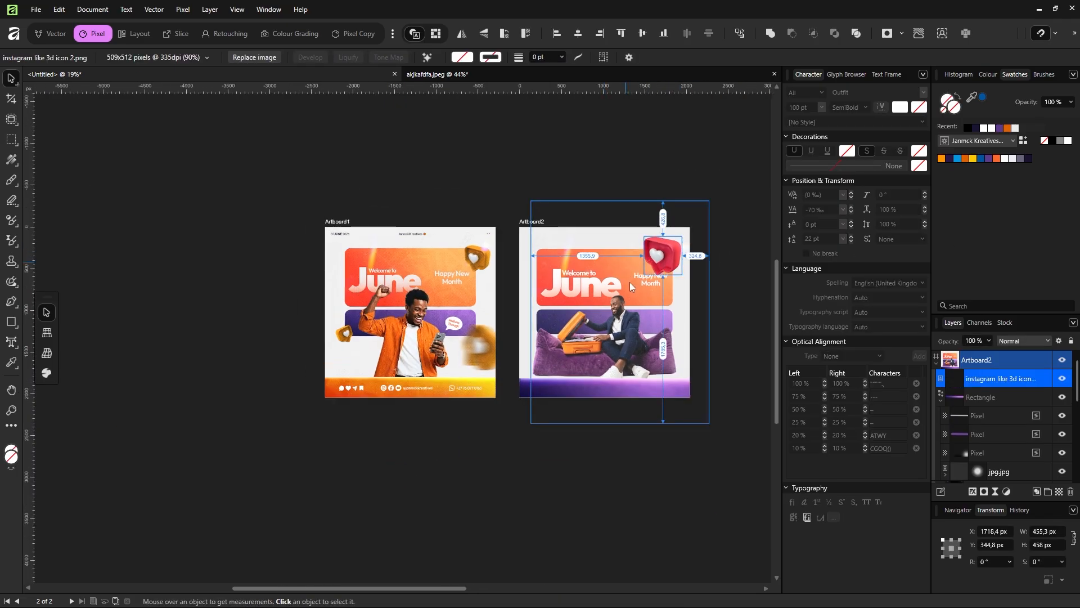
pyautogui.scroll(1, 630, 282)
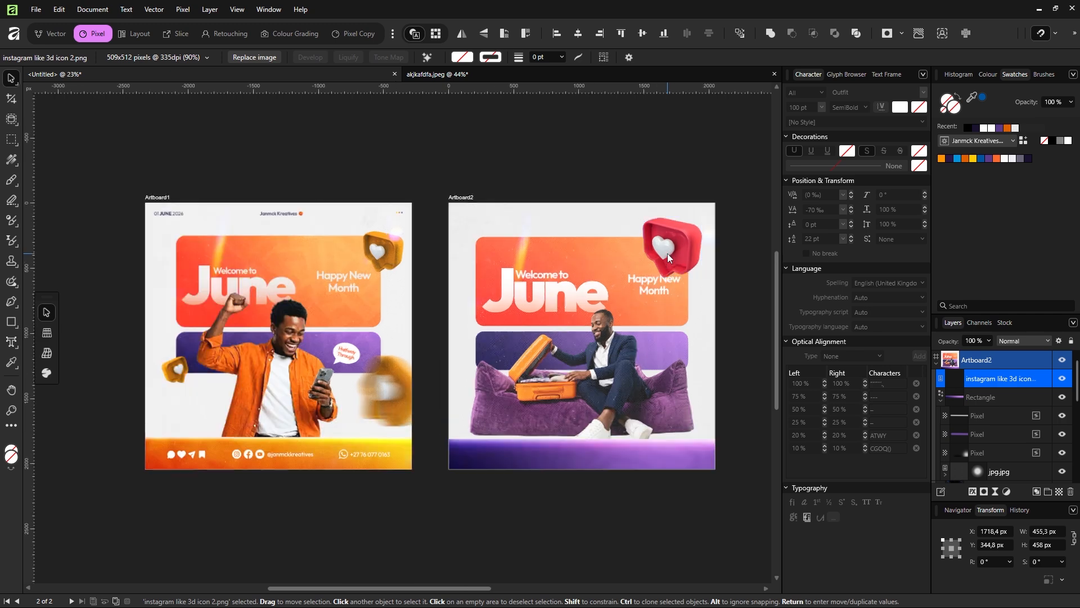
pyautogui.scroll(1, 667, 253)
pyautogui.moveTo(678, 248); pyautogui.dragTo(681, 255)
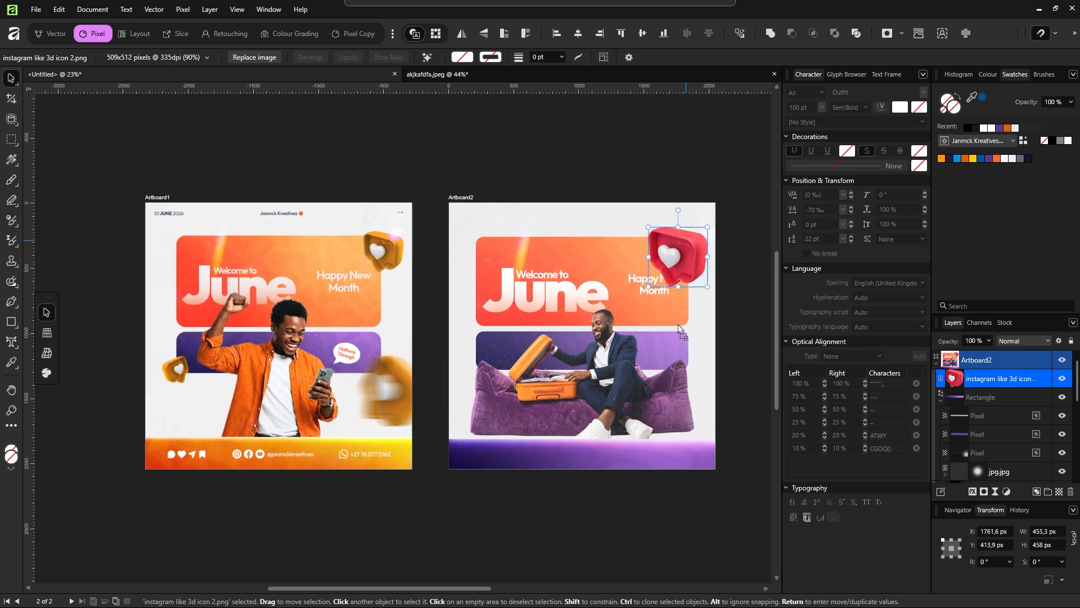
# Place 'instagram like 3d icon.png' over the purple banner's left edge, rotated 25.5° and scaled to about 248 × 273 px
pyautogui.moveTo(677, 324); pyautogui.dragTo(495, 346)
pyautogui.scroll(1, 487, 376)
pyautogui.moveTo(544, 382); pyautogui.dragTo(558, 356)
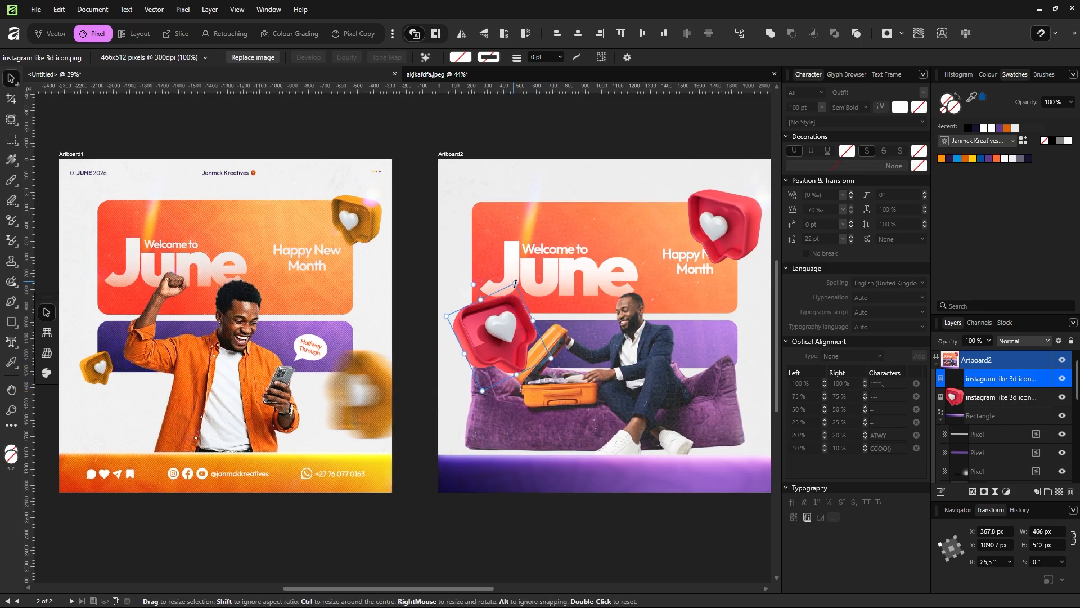
pyautogui.moveTo(515, 284); pyautogui.dragTo(509, 354)
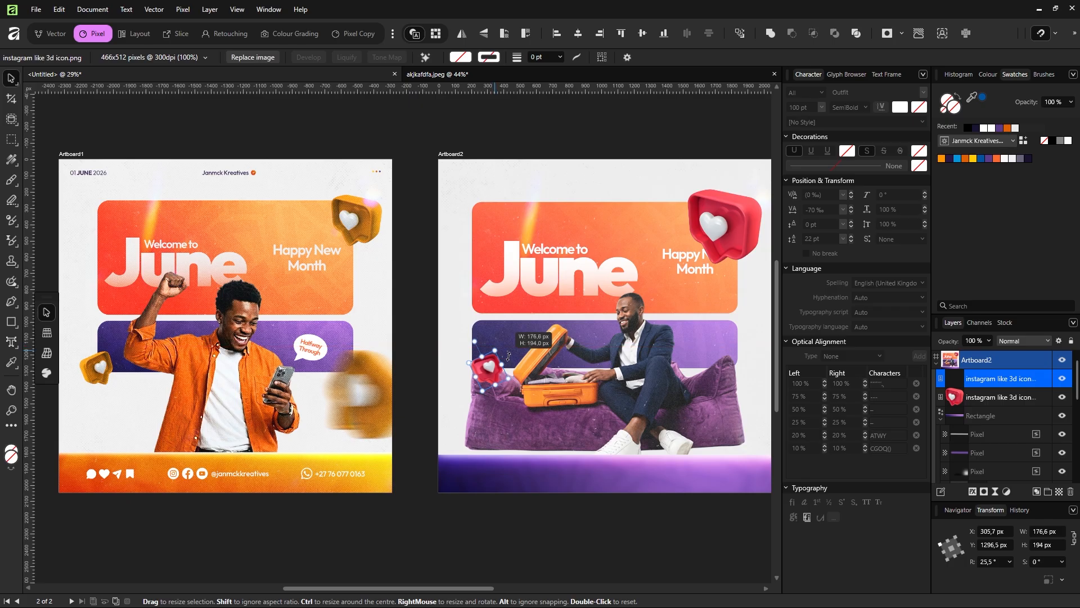
pyautogui.scroll(3, 498, 390)
pyautogui.moveTo(466, 305); pyautogui.dragTo(432, 224)
pyautogui.moveTo(480, 284); pyautogui.dragTo(494, 294)
pyautogui.scroll(-2, 493, 294)
pyautogui.scroll(-2, 494, 295)
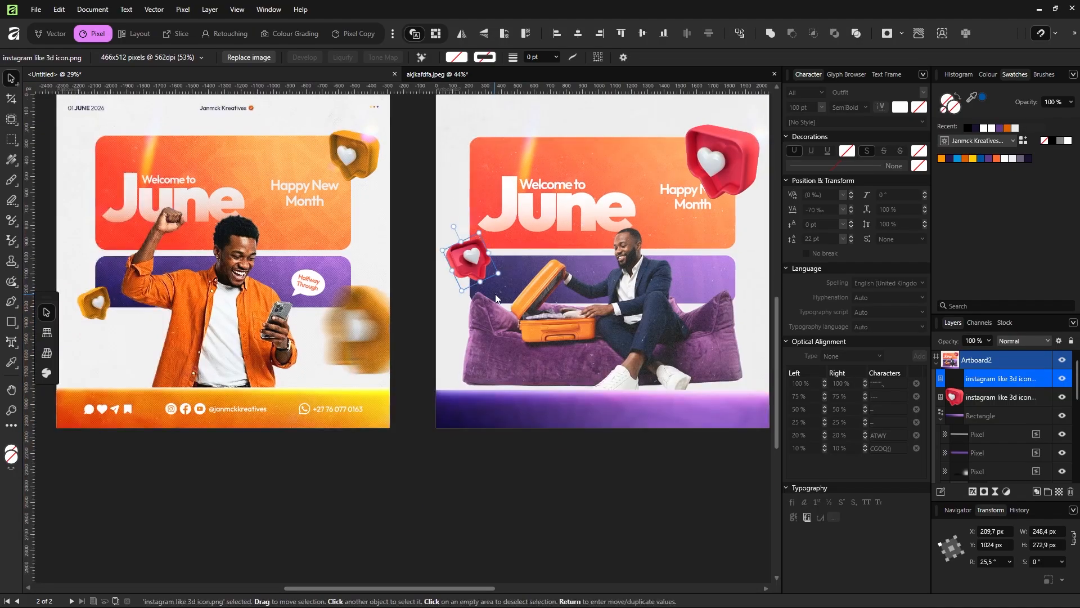
# Add an HSL adjustment nested inside the red heart icon at the orange banner's upper-right corner on Artboard2
pyautogui.click(728, 192)
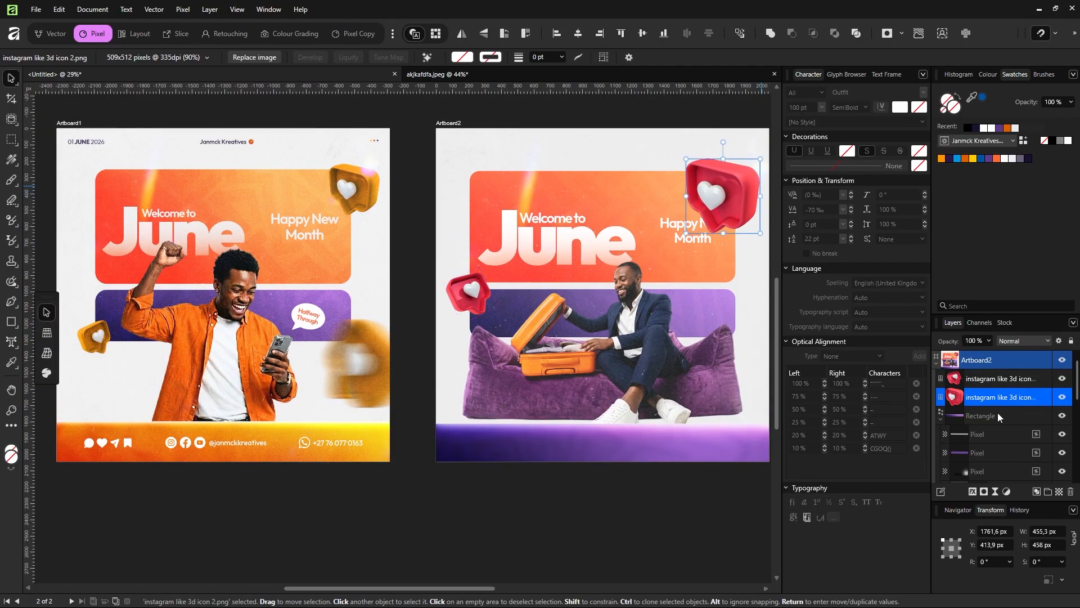
pyautogui.click(995, 492)
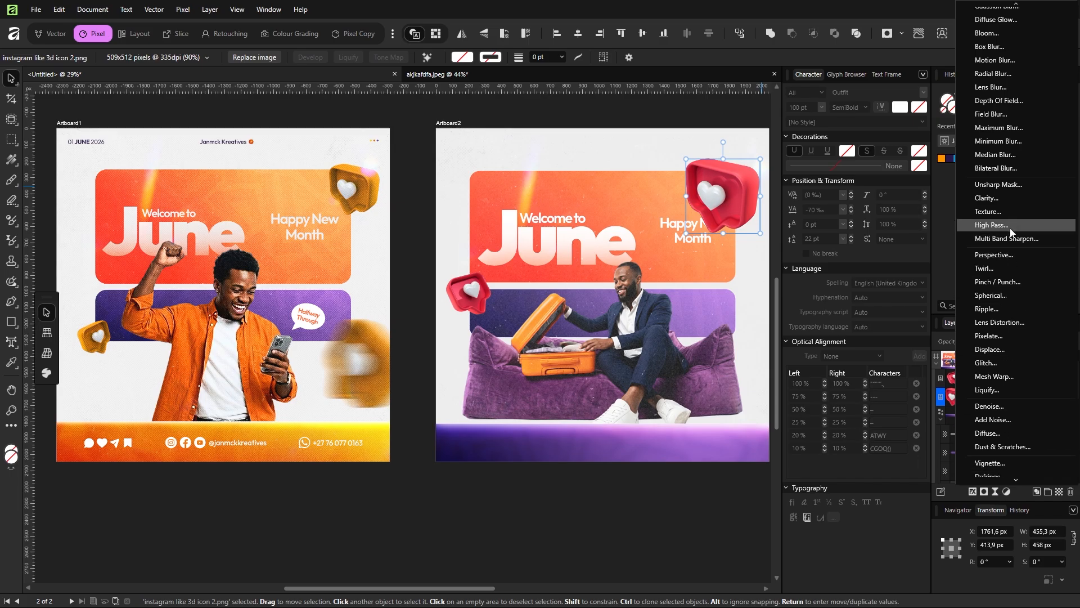
pyautogui.click(1007, 494)
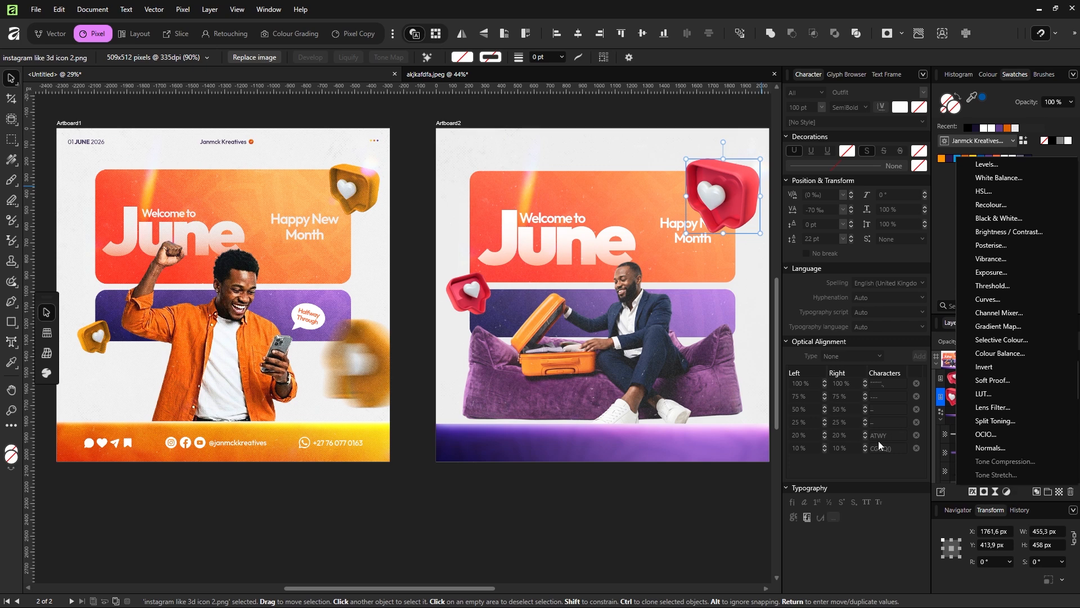
pyautogui.click(1007, 493)
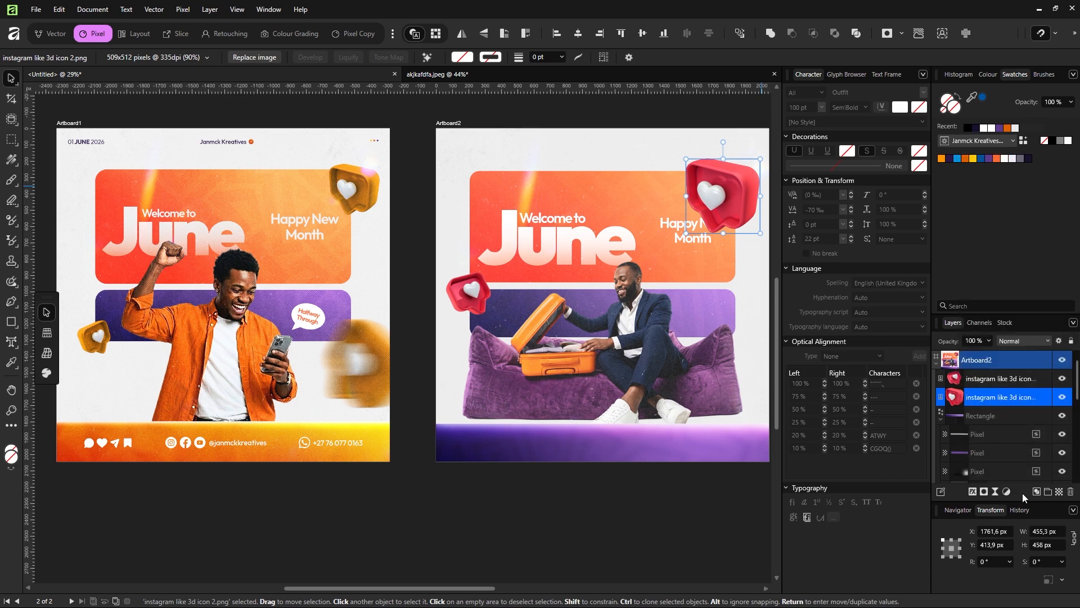
pyautogui.click(1007, 494)
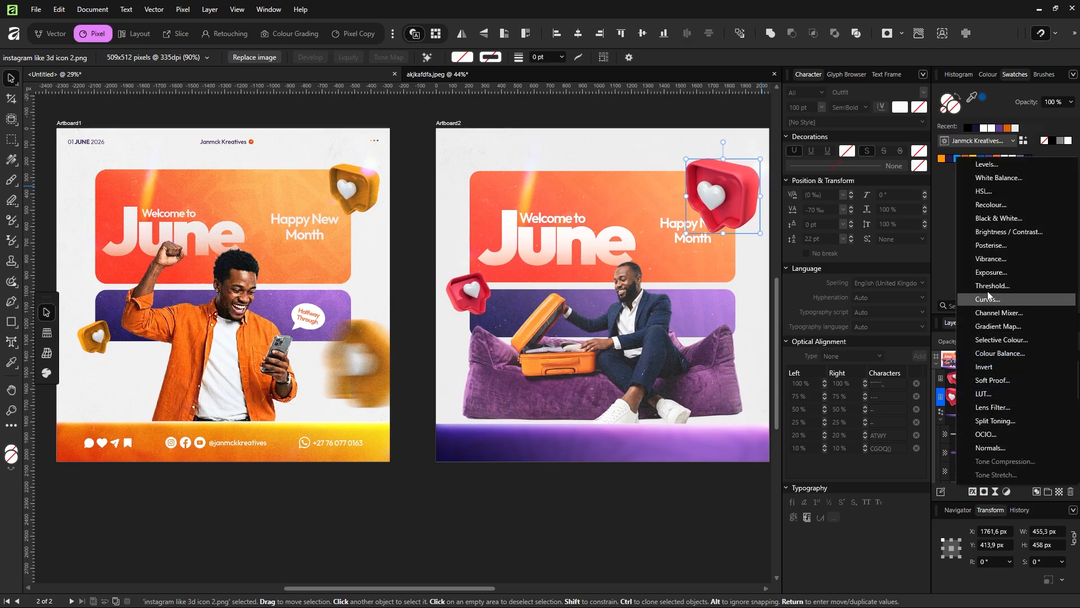
pyautogui.click(997, 197)
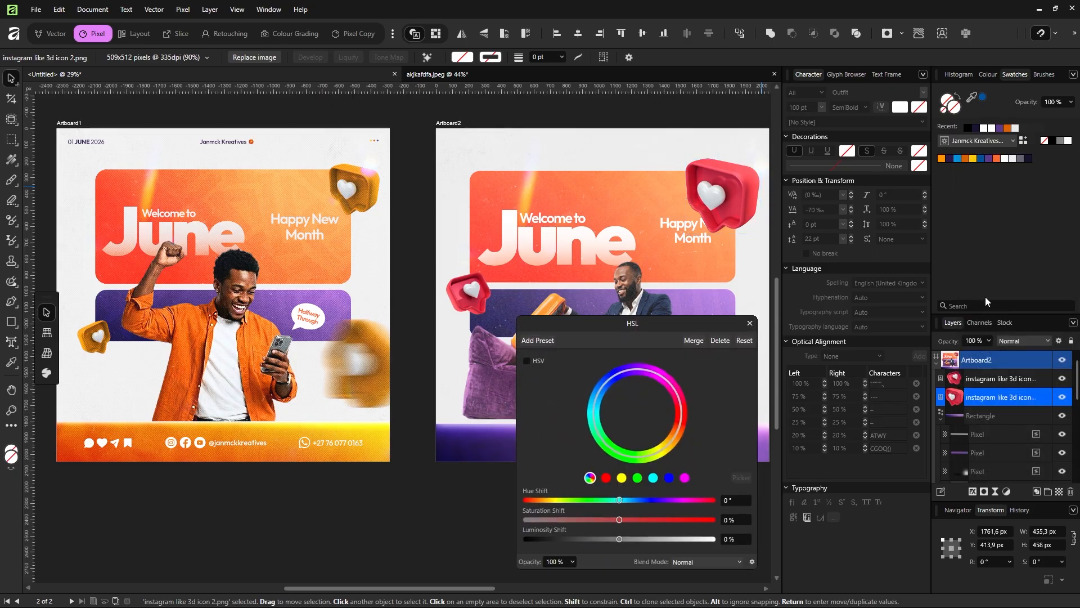
pyautogui.moveTo(977, 397)
pyautogui.mouseDown()
pyautogui.moveTo(990, 417)
pyautogui.moveTo(977, 414)
pyautogui.mouseUp()
pyautogui.moveTo(629, 318); pyautogui.dragTo(395, 202)
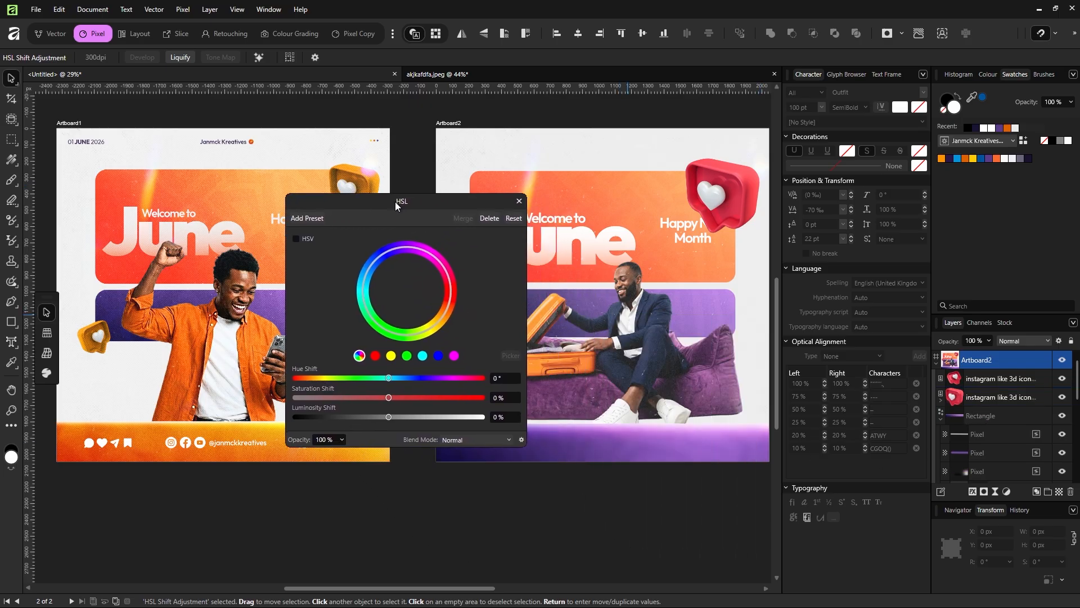
# Scale the banner's upper-right heart icon to about 351 × 353 px and move it clear of the 'Happy New Month' text
pyautogui.click(723, 198)
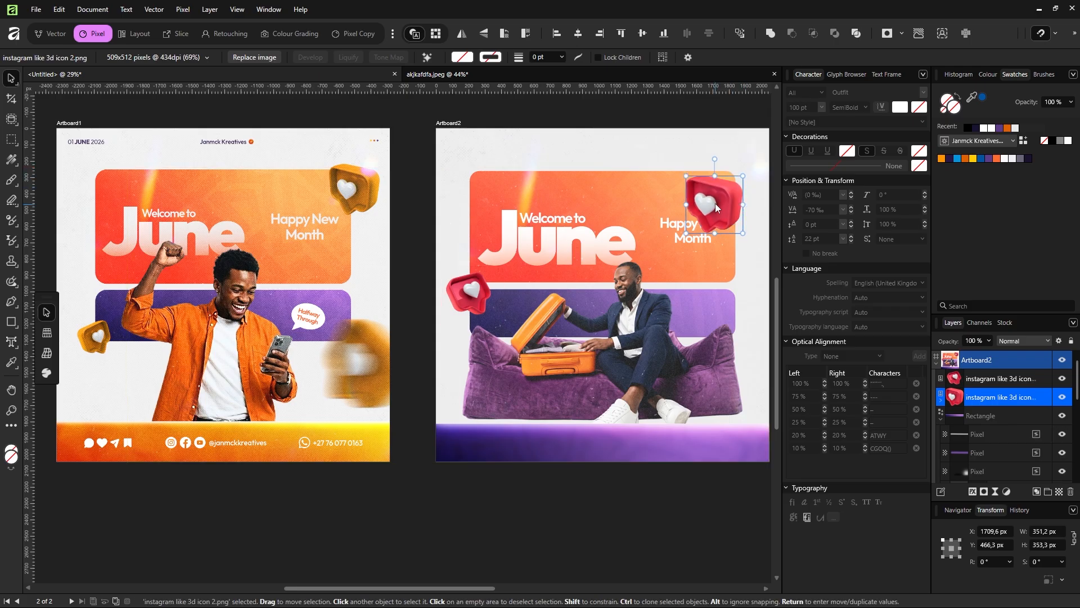
pyautogui.moveTo(714, 204); pyautogui.dragTo(732, 178)
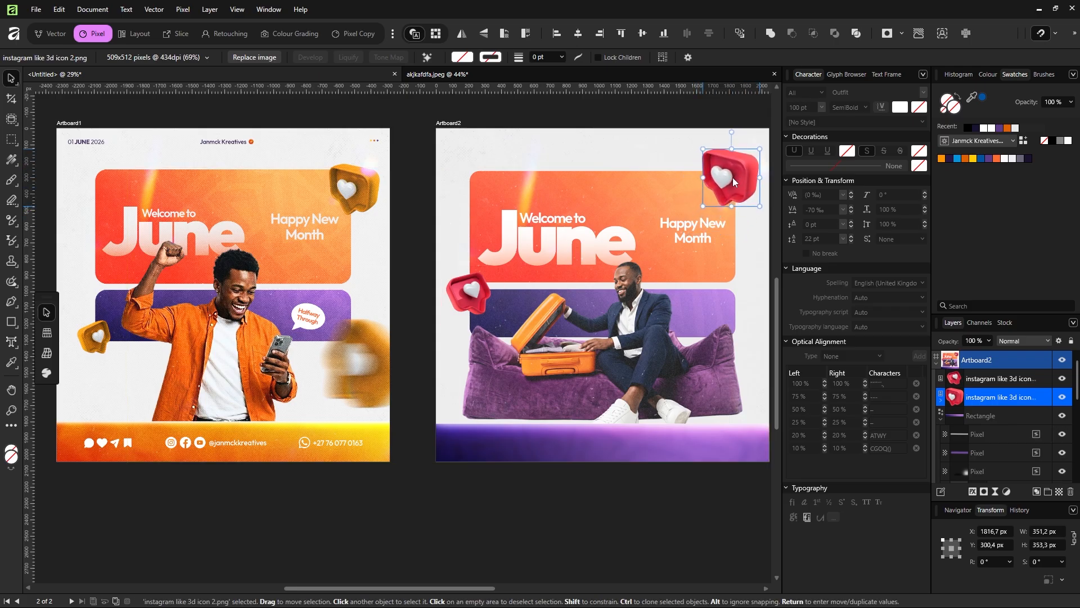
# Recolour the upper-right heart icon orange by widening the HSL red range, shifting its hue to -40.2° and raising its saturation slightly
pyautogui.click(942, 402)
pyautogui.doubleClick(961, 417)
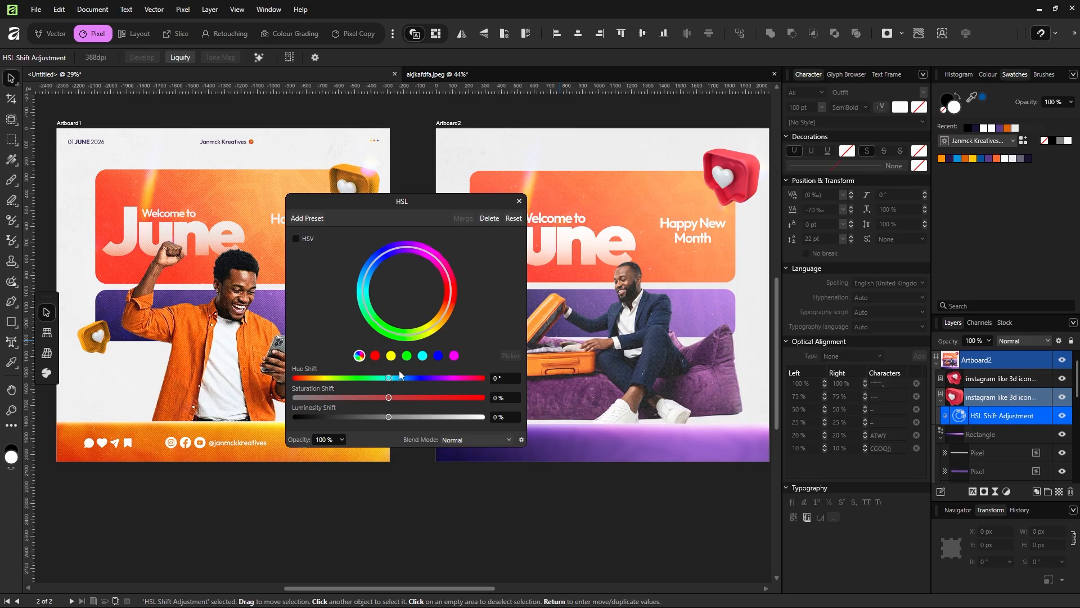
pyautogui.click(375, 356)
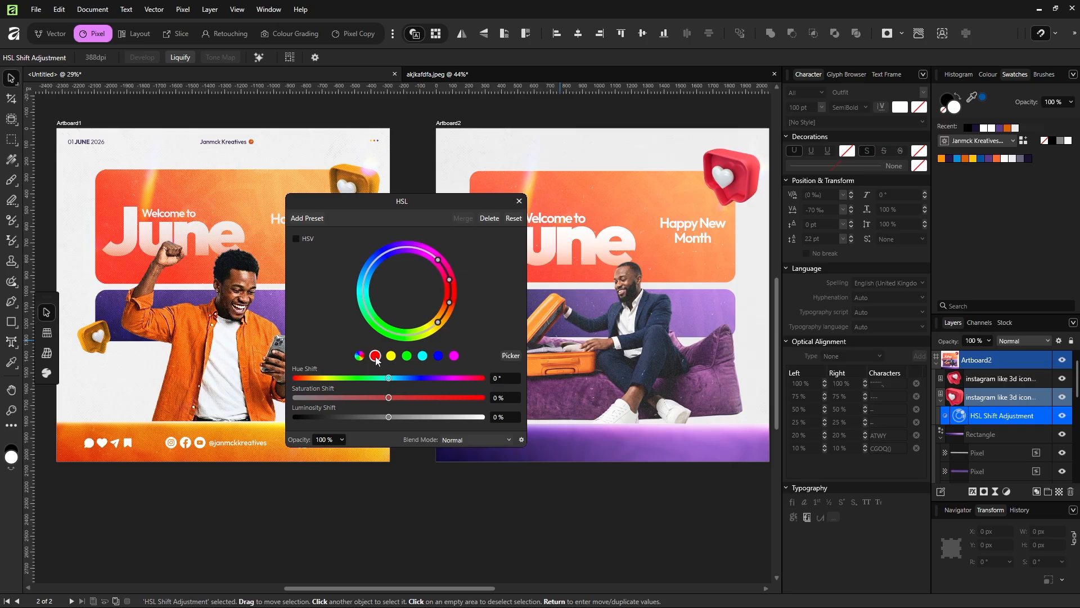
pyautogui.moveTo(438, 259); pyautogui.dragTo(426, 254)
pyautogui.moveTo(445, 323); pyautogui.dragTo(426, 335)
pyautogui.moveTo(387, 381); pyautogui.dragTo(370, 380)
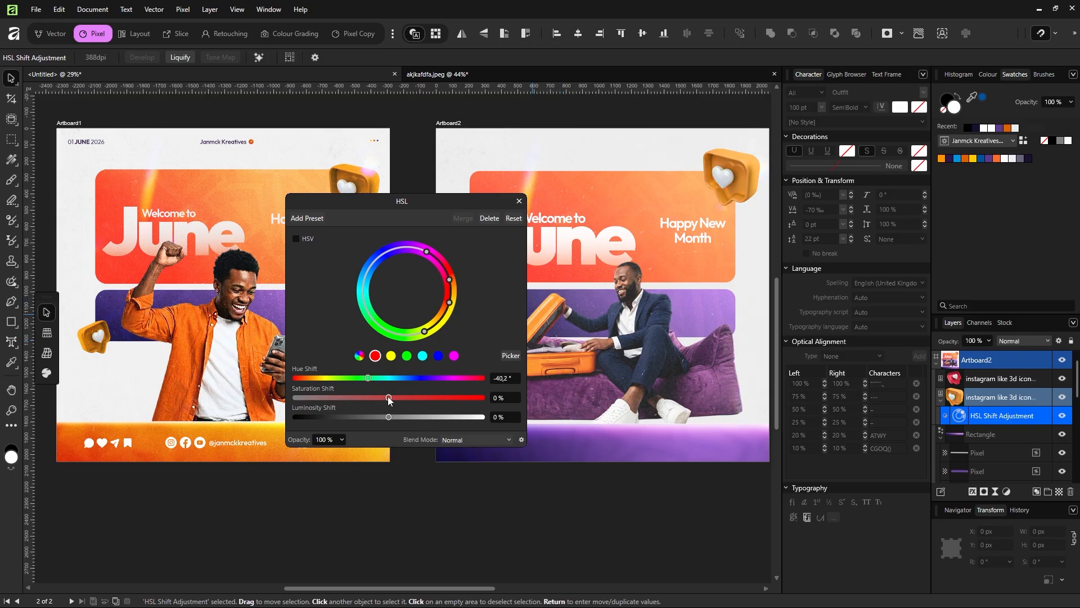
pyautogui.moveTo(391, 398); pyautogui.dragTo(400, 397)
pyautogui.click(519, 201)
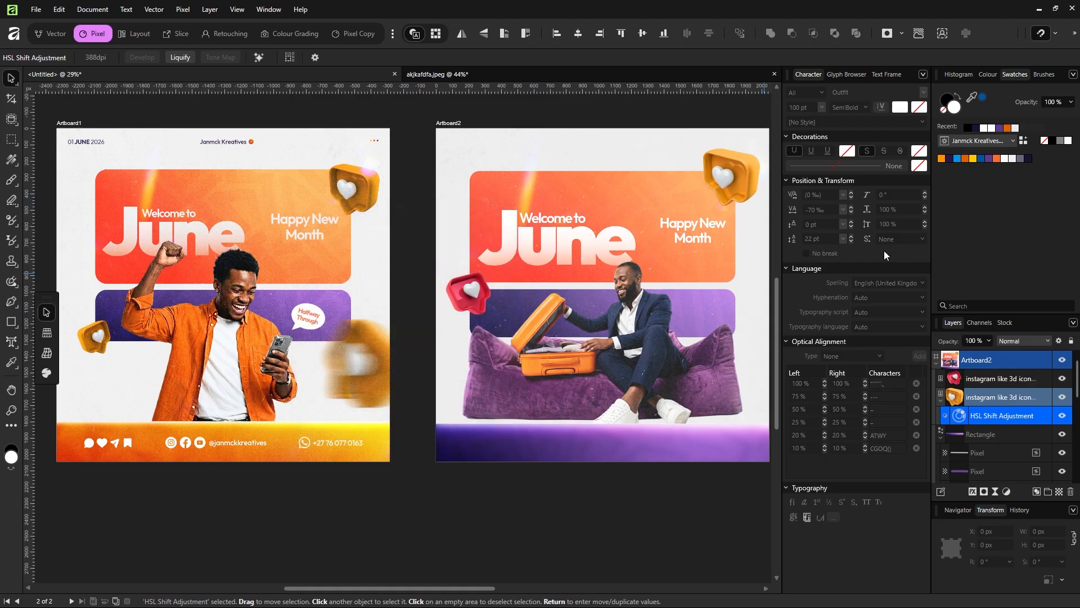
# Copy the HSL adjustment from the upper-right heart icon into the heart icon at the purple banner's left edge
pyautogui.click(942, 399)
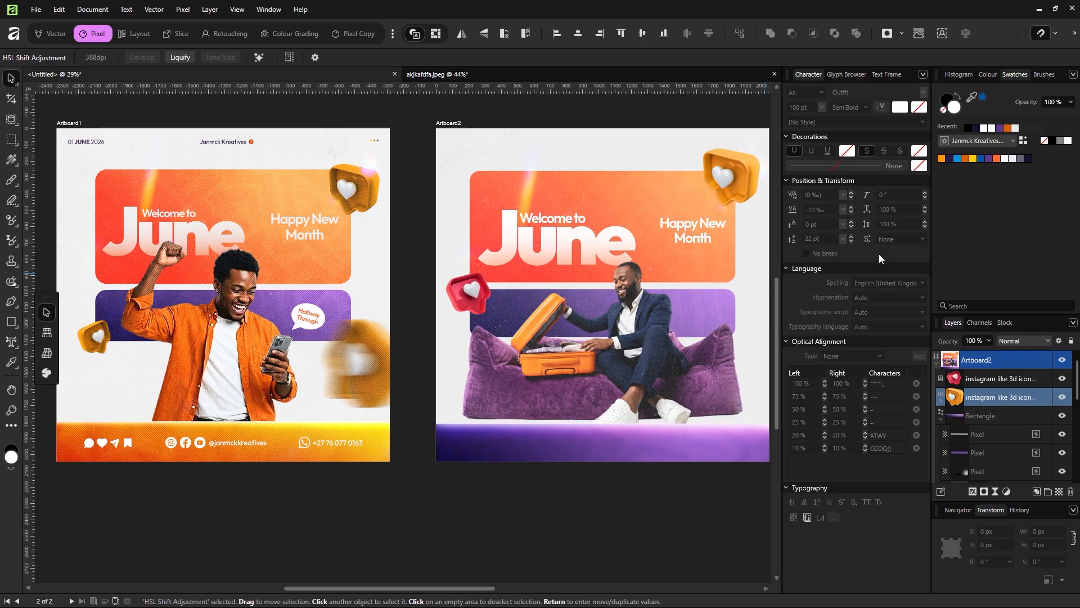
pyautogui.click(940, 400)
pyautogui.moveTo(962, 418); pyautogui.dragTo(978, 380)
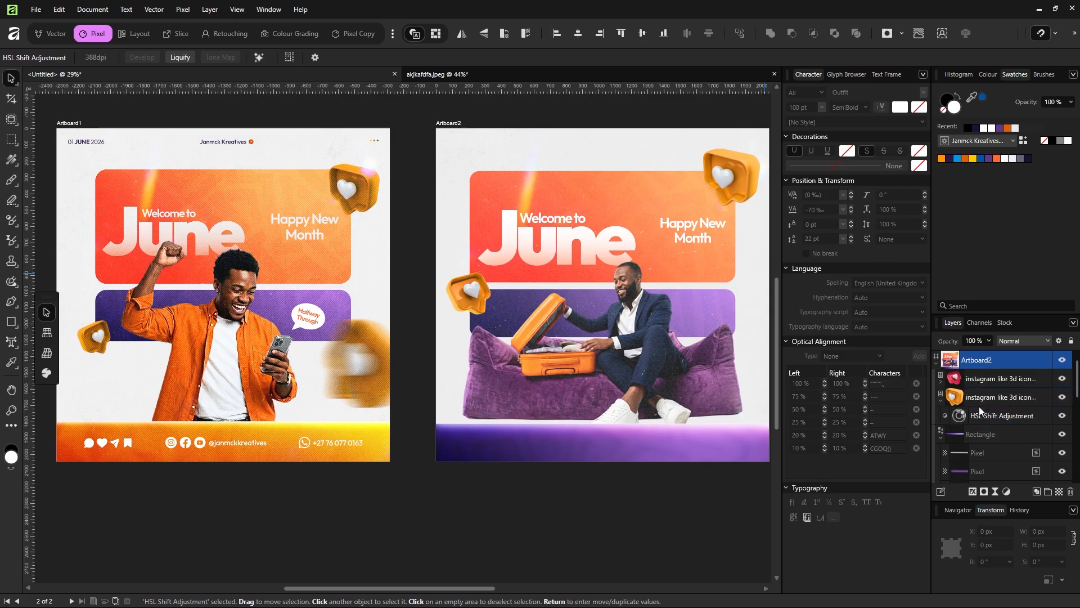
# Rotate the heart icon at the purple banner's left edge to 19.6°
pyautogui.click(481, 294)
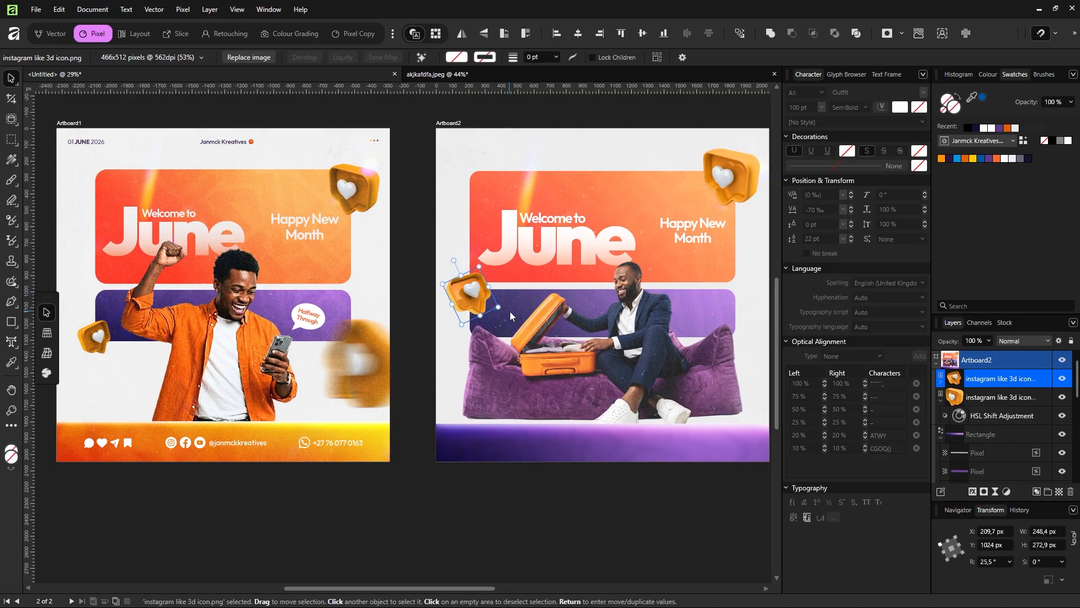
pyautogui.moveTo(504, 308); pyautogui.dragTo(509, 315)
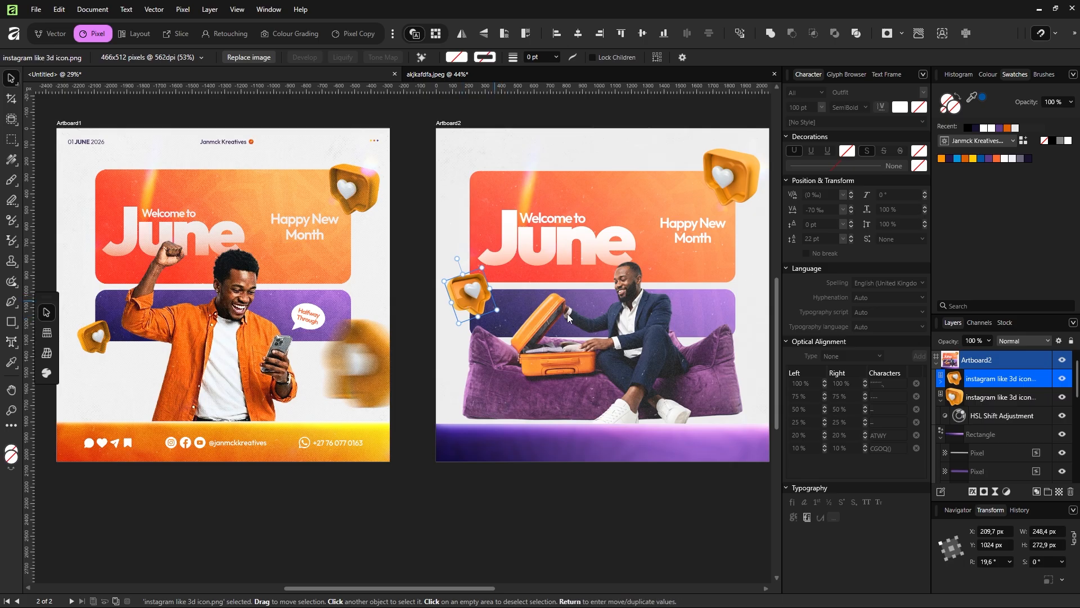
pyautogui.click(723, 174)
# Duplicate the left heart icon across to the purple banner's right end and flip the copy horizontally
pyautogui.click(474, 294)
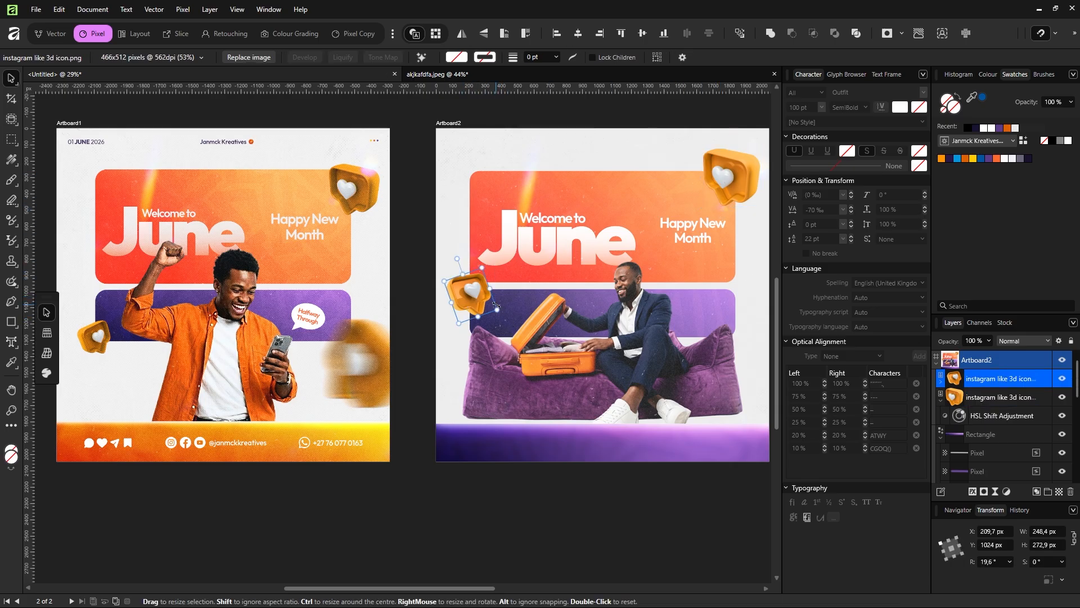
pyautogui.moveTo(479, 296); pyautogui.dragTo(694, 379)
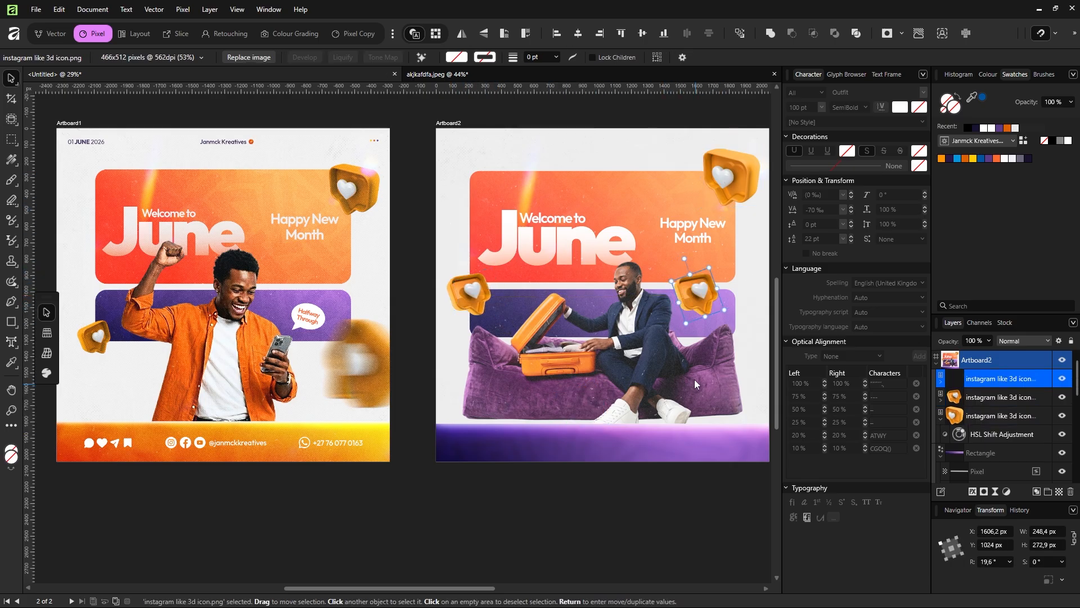
pyautogui.click(460, 38)
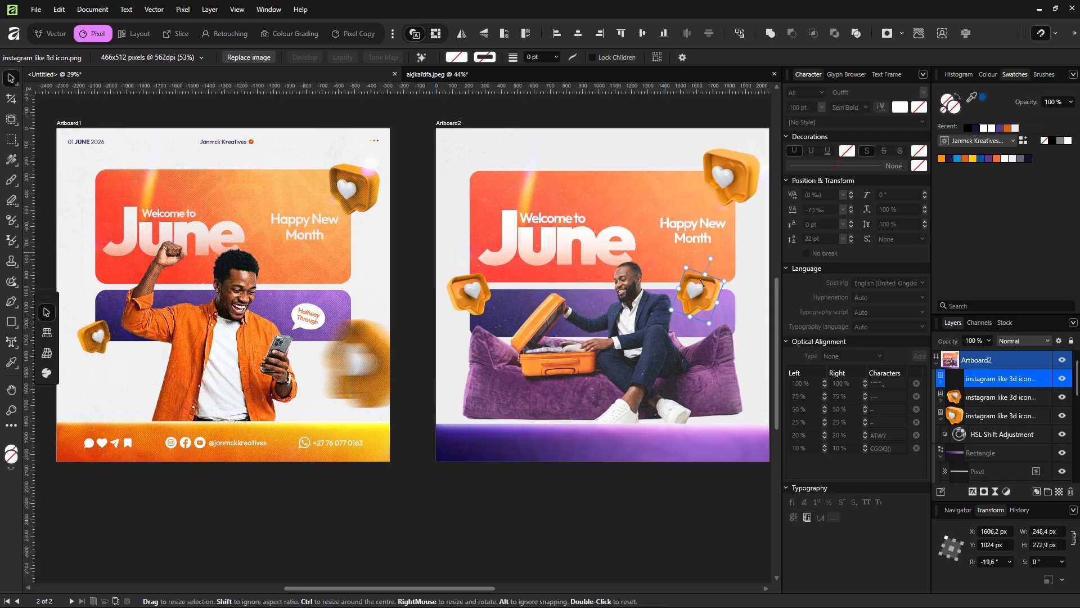
# Enlarge the flipped heart icon to about 431 × 473 px, rotate it to -41.3° and place it over the sofa's right end
pyautogui.moveTo(704, 295); pyautogui.dragTo(793, 332)
pyautogui.scroll(-1, 635, 309)
pyautogui.scroll(-2, 635, 309)
pyautogui.scroll(2, 635, 309)
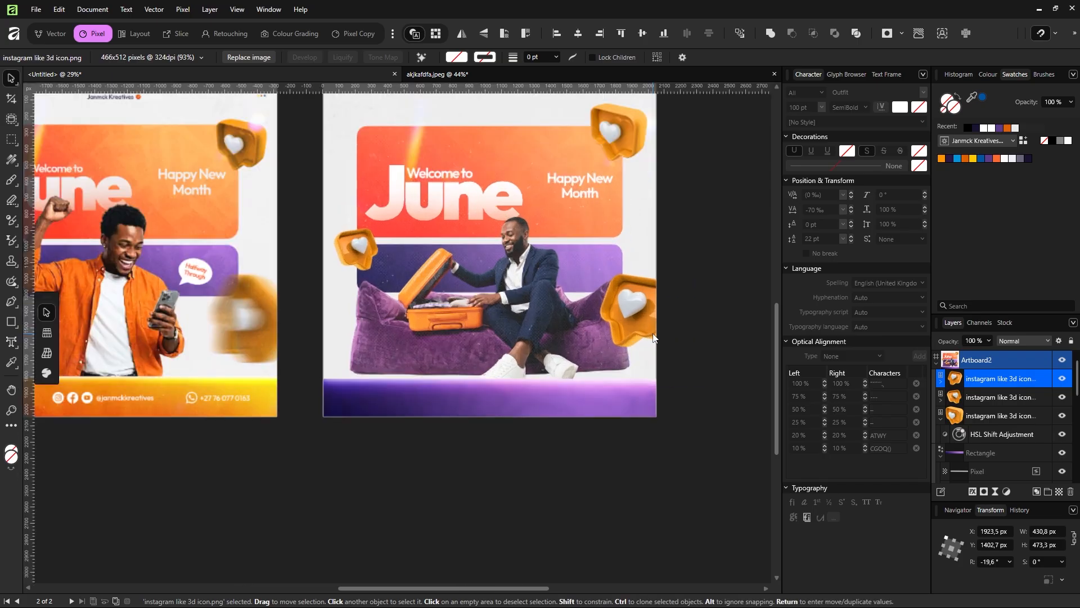
pyautogui.moveTo(678, 302); pyautogui.dragTo(646, 328)
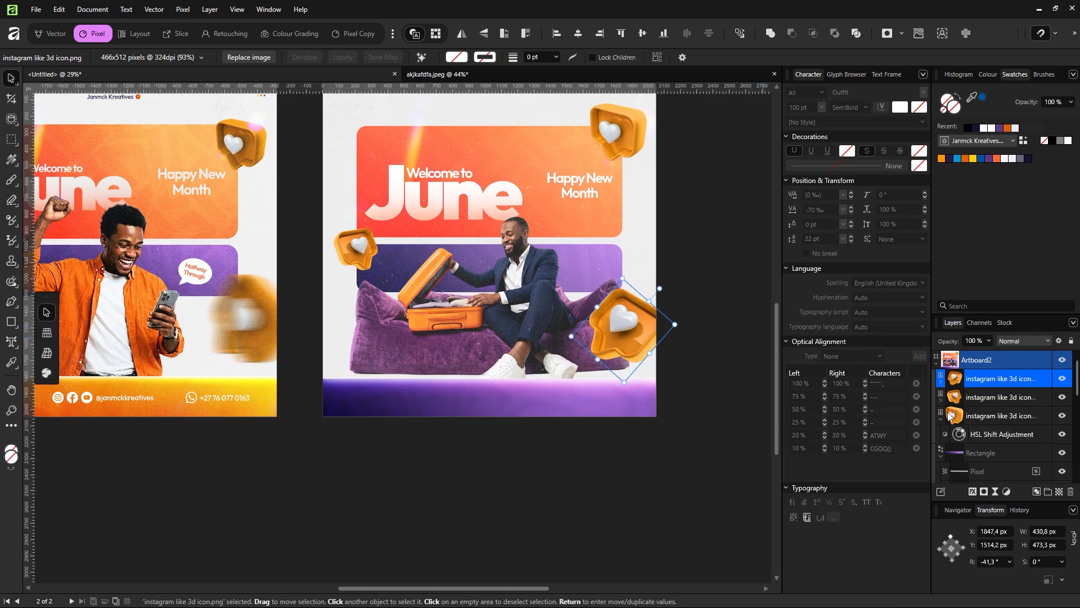
# Apply a live Motion Blur with a radius of about 63.8 px and 0° rotation to the large heart icon over the sofa
pyautogui.click(995, 492)
pyautogui.click(994, 62)
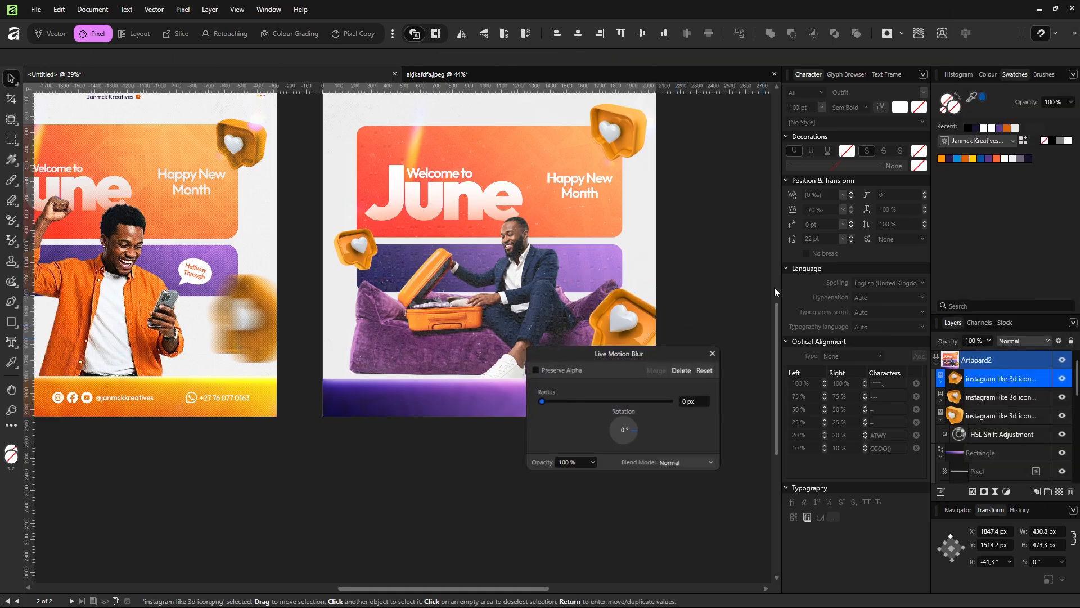
pyautogui.moveTo(541, 401); pyautogui.dragTo(550, 401)
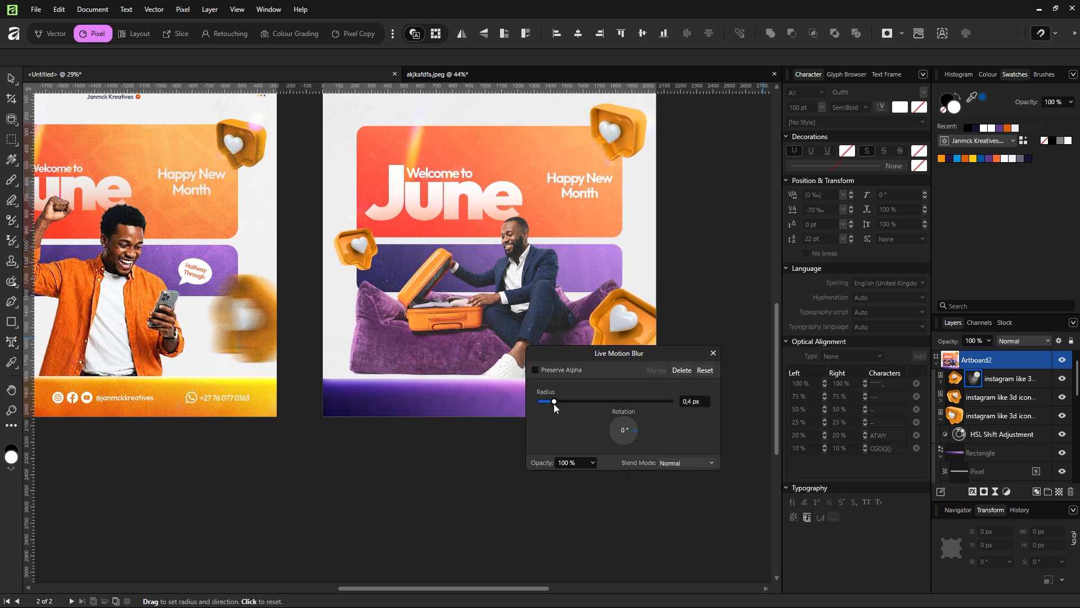
pyautogui.moveTo(579, 408); pyautogui.dragTo(660, 417)
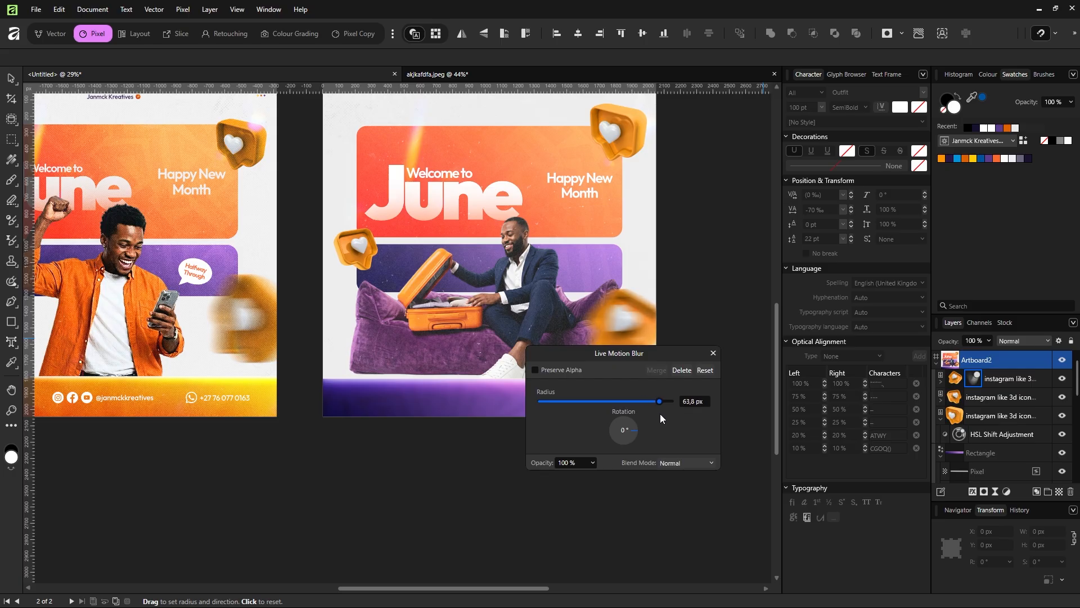
pyautogui.click(712, 353)
# Compare the recoloured and blurred heart icons on Artboard2 with those in the Artboard1 reference
pyautogui.scroll(-2, 619, 306)
pyautogui.scroll(2, 594, 296)
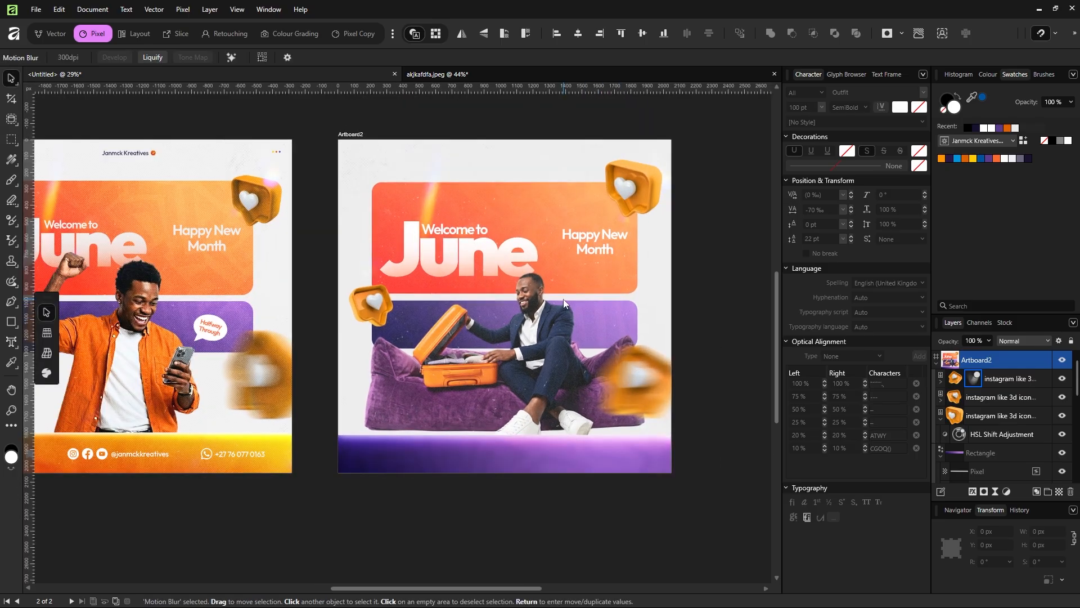
pyautogui.scroll(3, 577, 254)
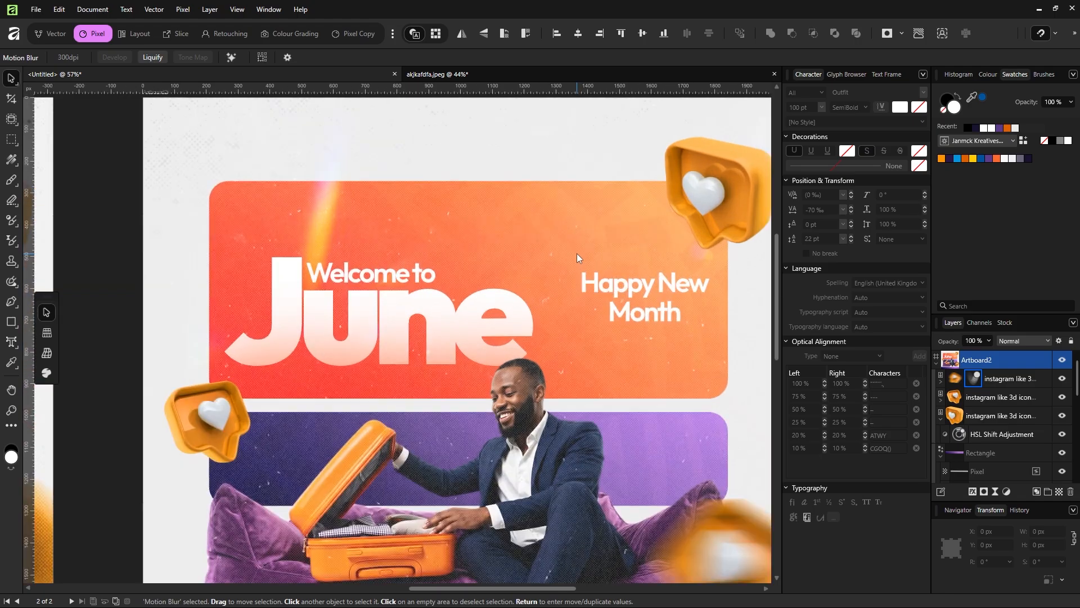
pyautogui.scroll(-3, 576, 254)
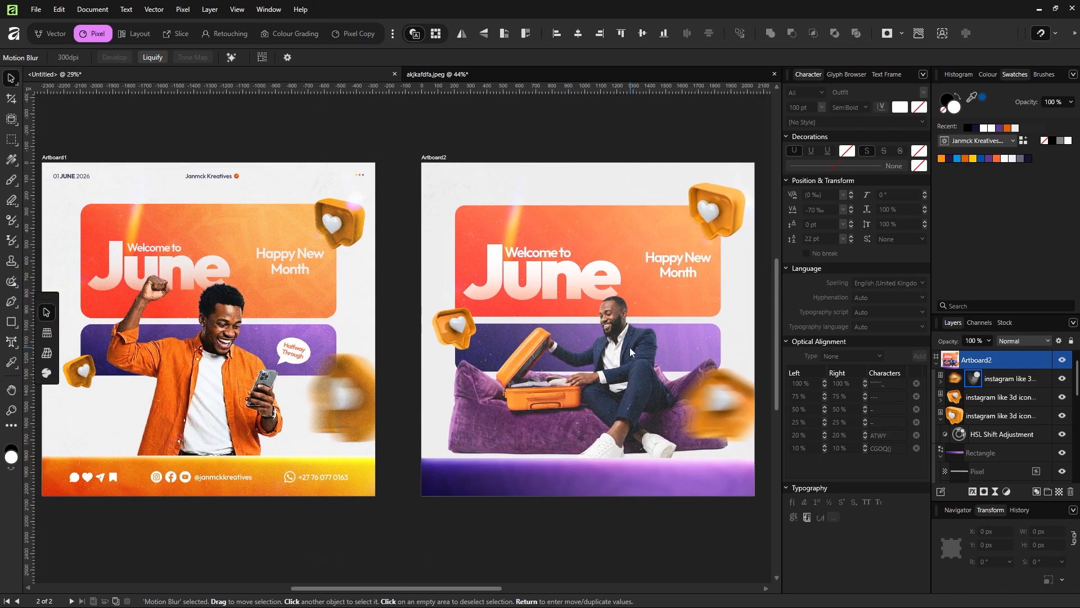
pyautogui.scroll(-1, 618, 310)
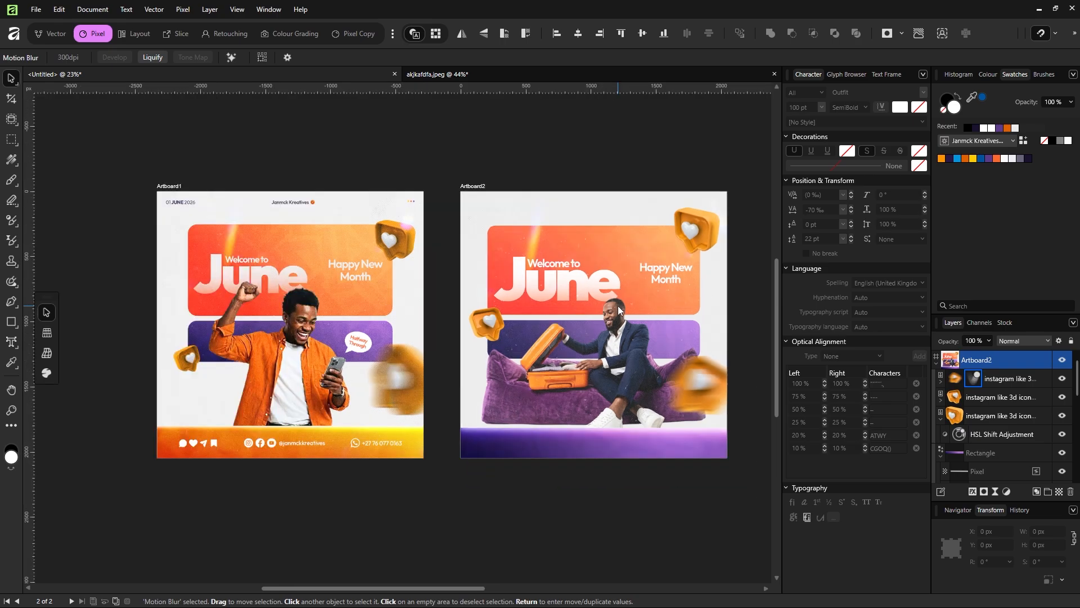
pyautogui.scroll(-1, 618, 310)
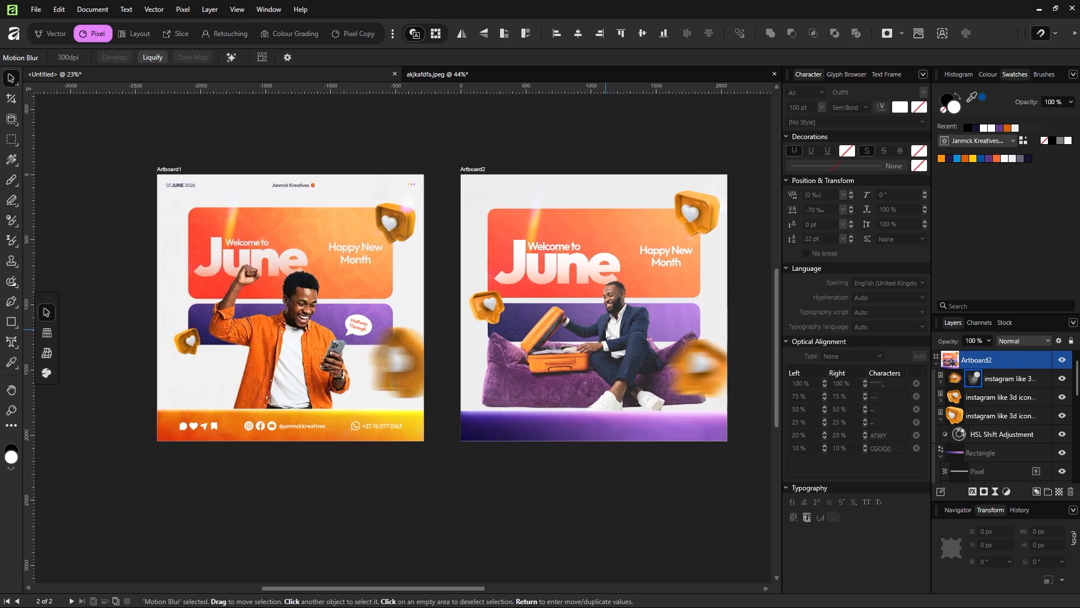